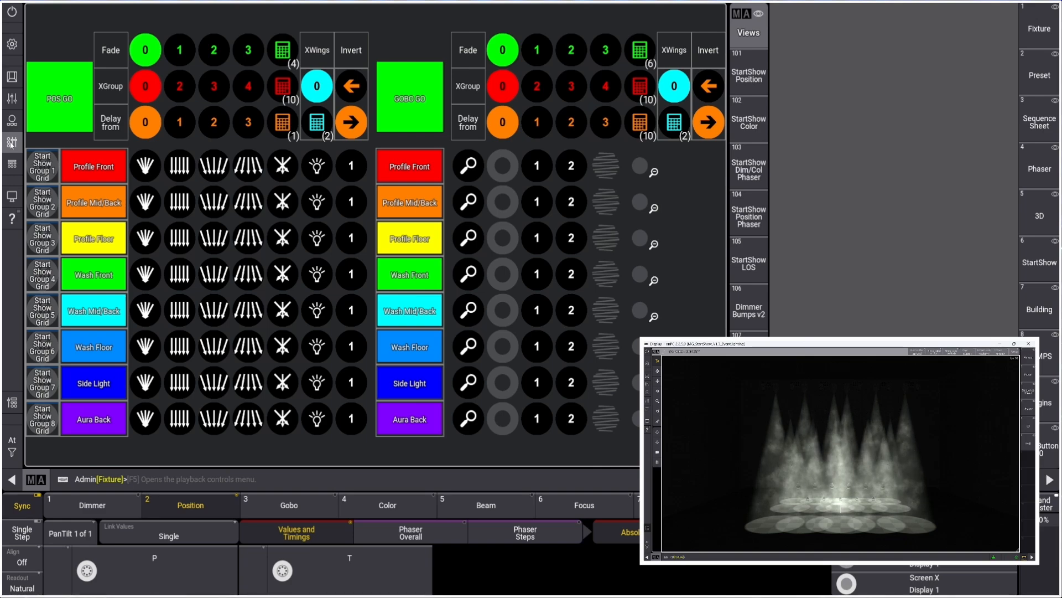
Open the Playbacks view and raise the Group 3 to Group 6 master faders to full
left_click(11, 143)
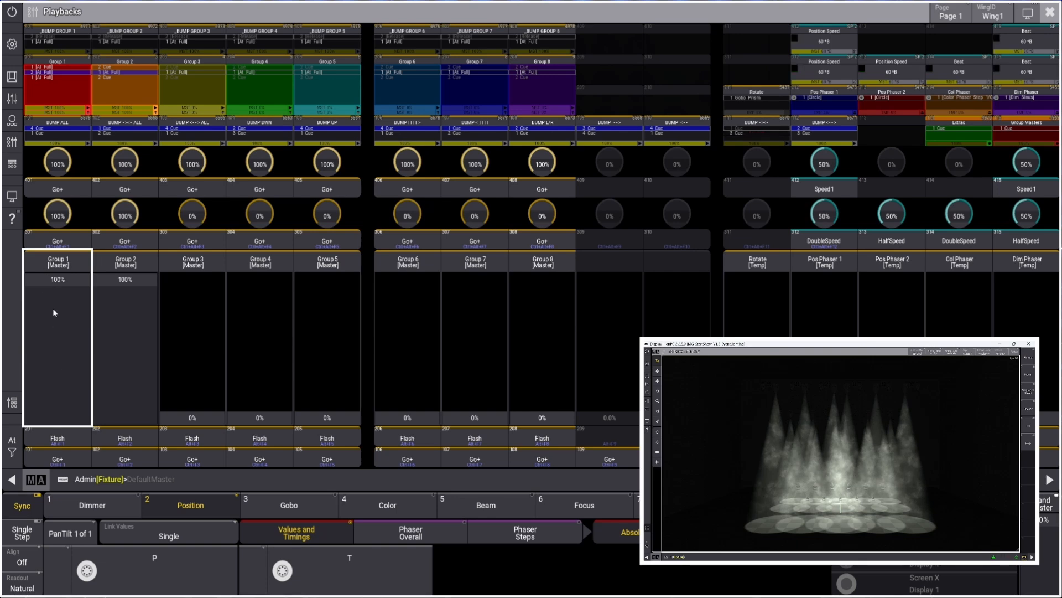
left_click_drag(200, 399, 204, 249)
left_click_drag(260, 388, 277, 222)
left_click_drag(327, 382, 336, 244)
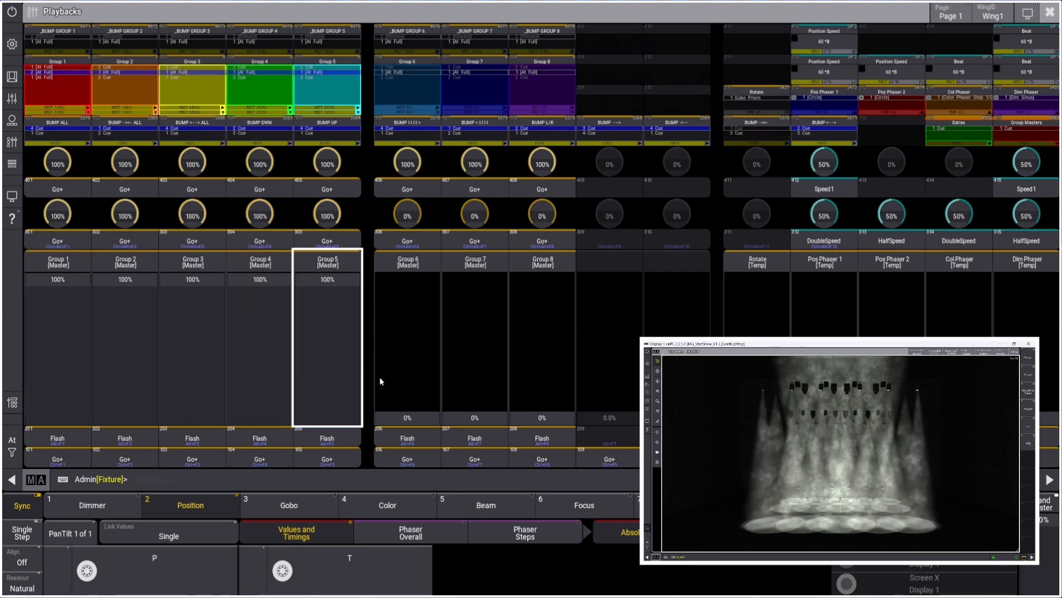
left_click_drag(418, 404, 407, 252)
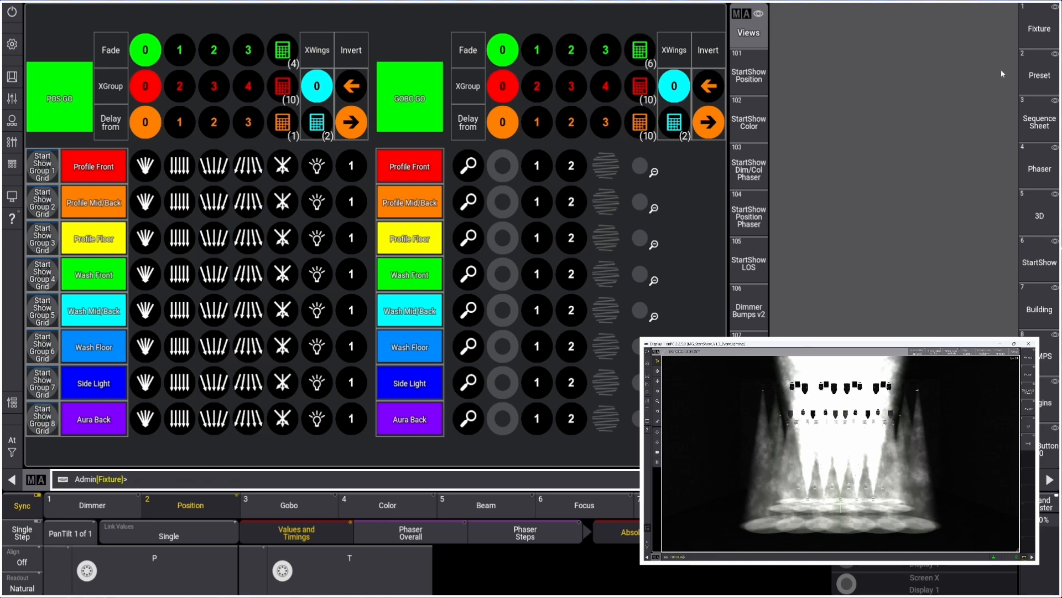
Select the fixtures of the StartShow Group 1 Linear and Group 2 Linear groups
left_click(1040, 75)
left_click(86, 30)
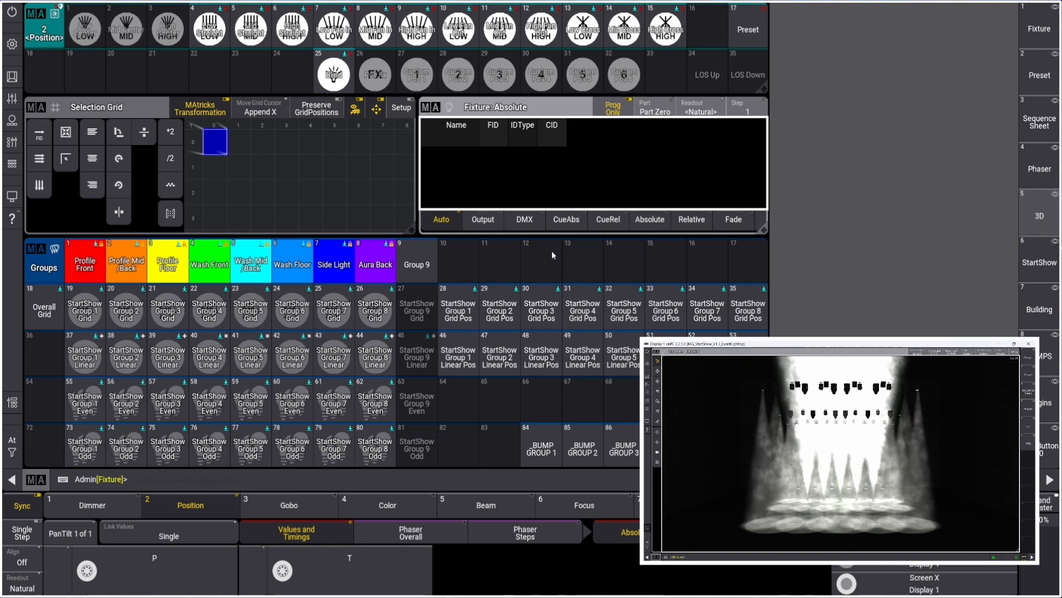
left_click(95, 356)
left_click(125, 357)
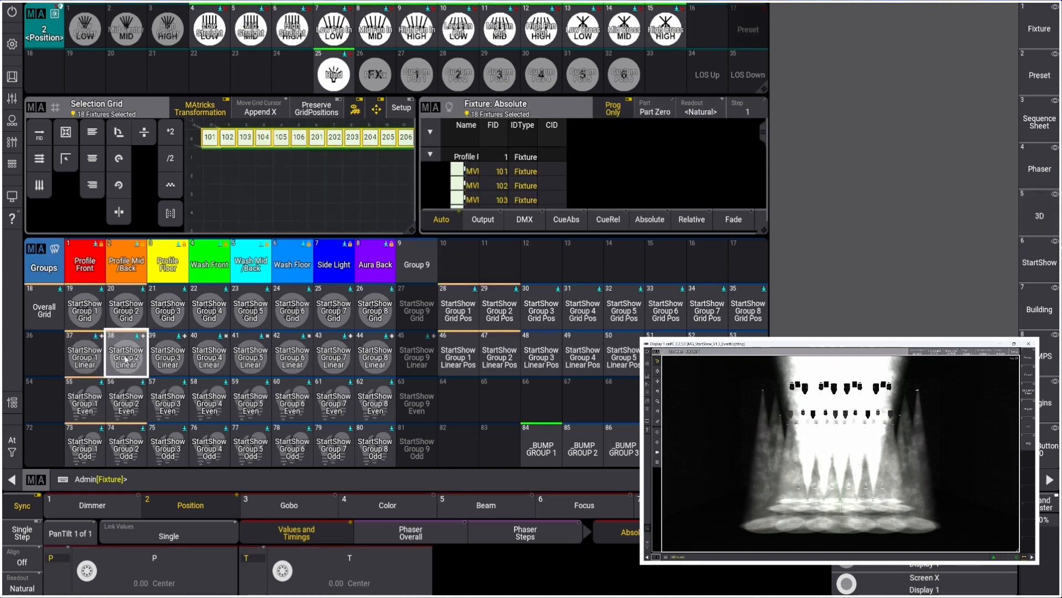
Aim the selected fixtures at the downstage centre of the stage using the 3D Follow tool
left_click(1041, 230)
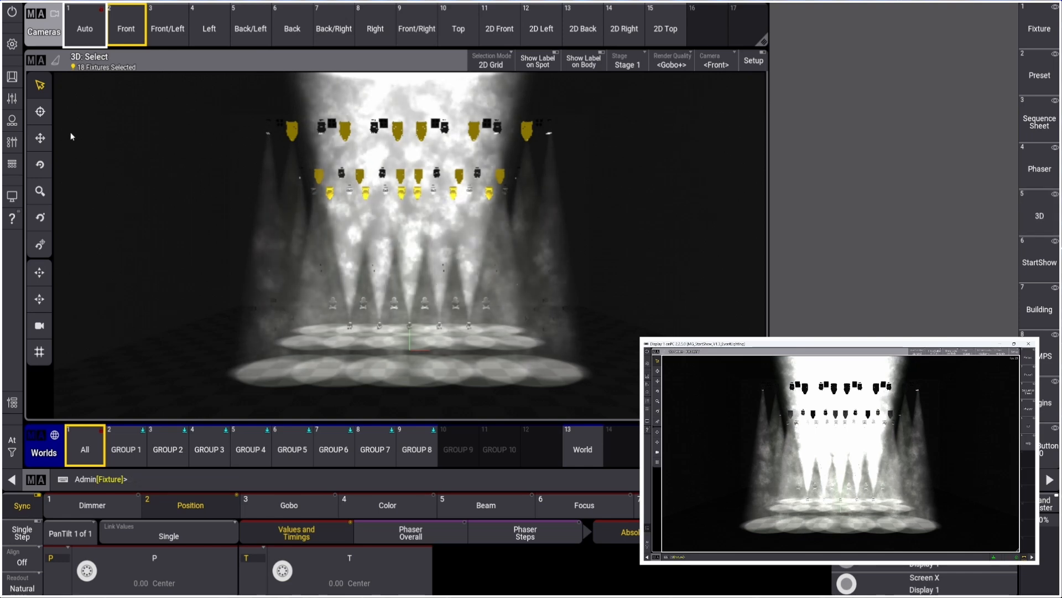
left_click(40, 112)
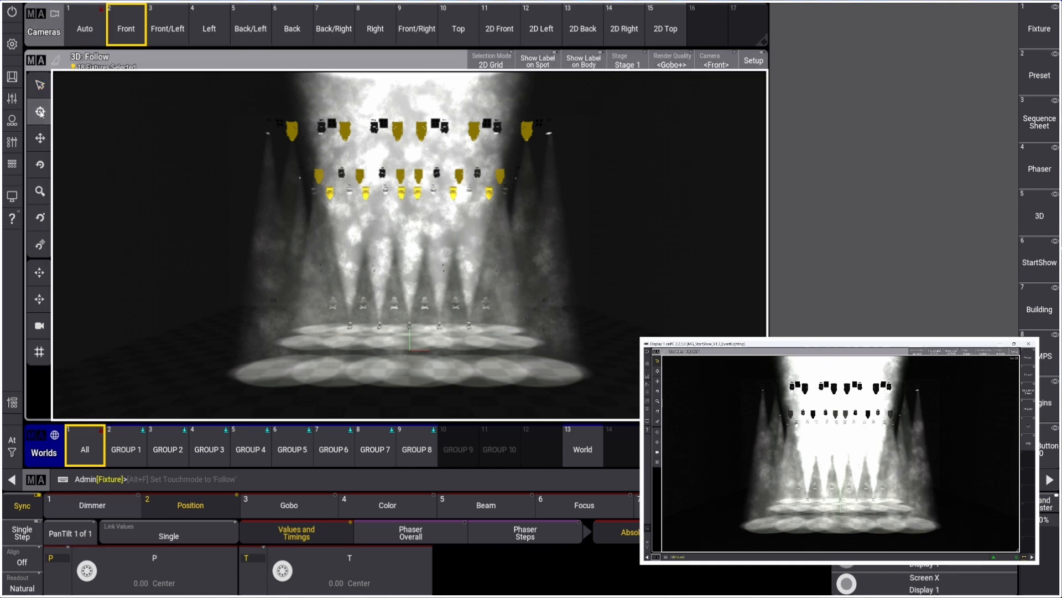
left_click(411, 349)
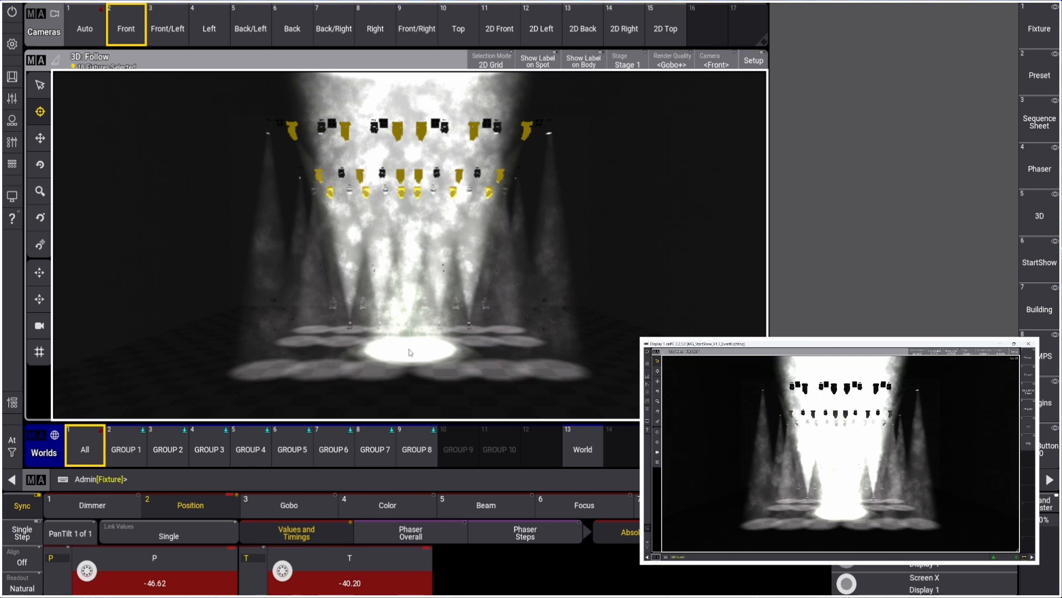
left_click(410, 415)
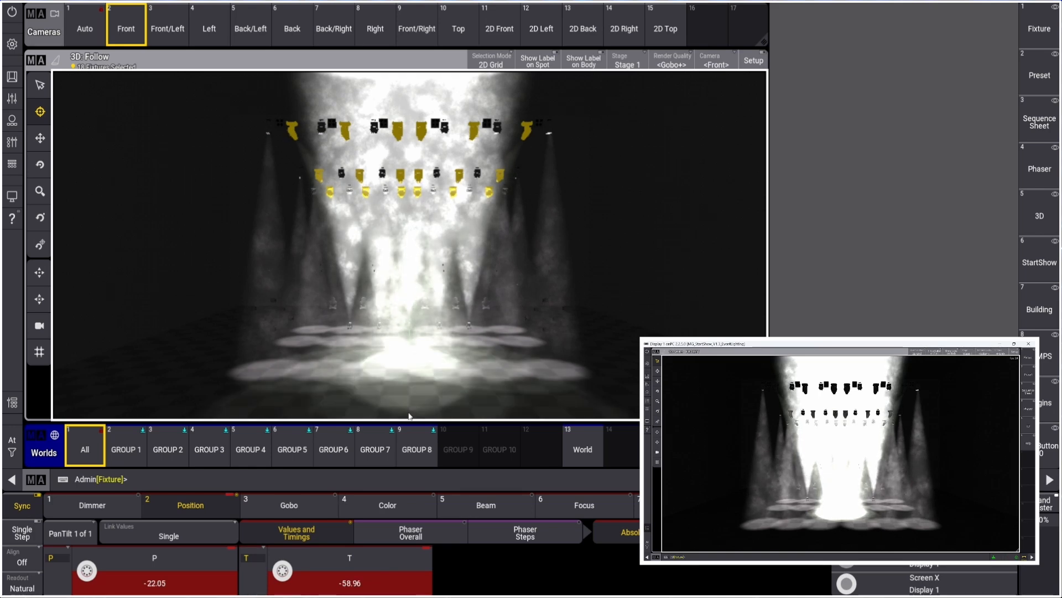
left_click(410, 351)
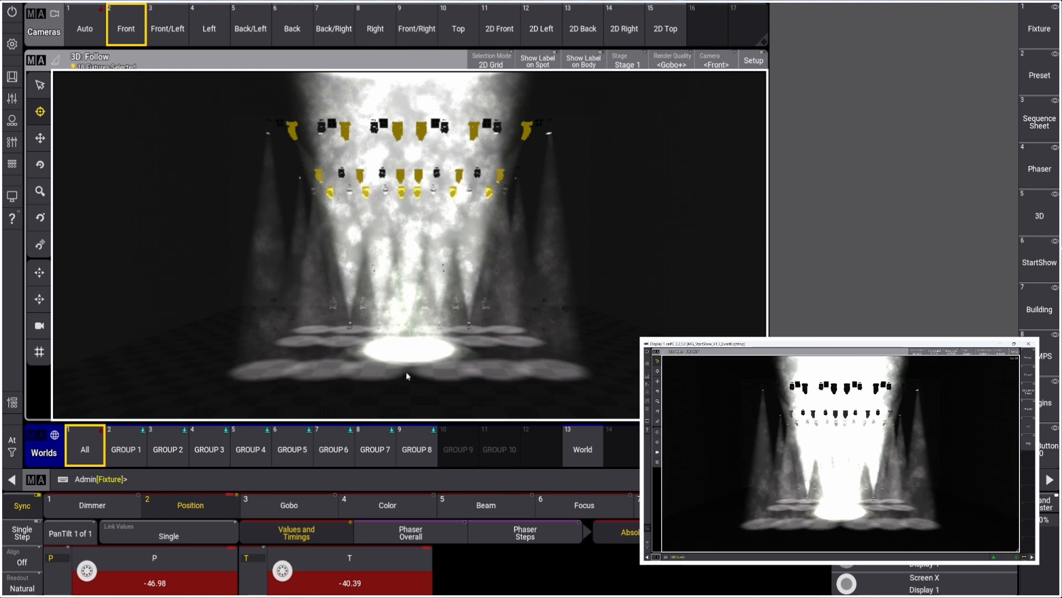
left_click(412, 373)
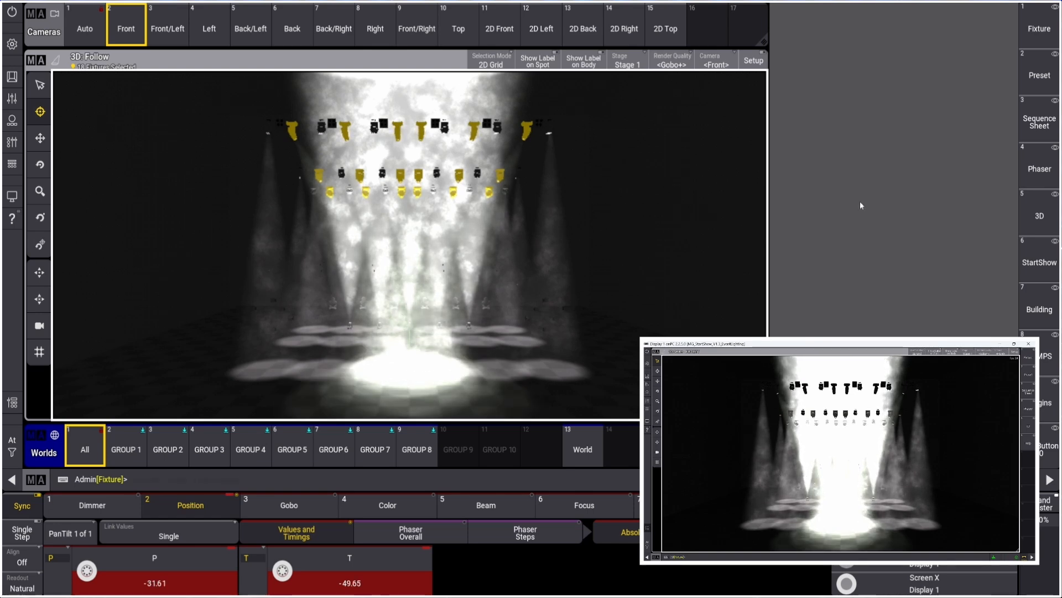
Store the aimed position into position preset 1 (Low) using Merge
left_click(1040, 75)
key("s")
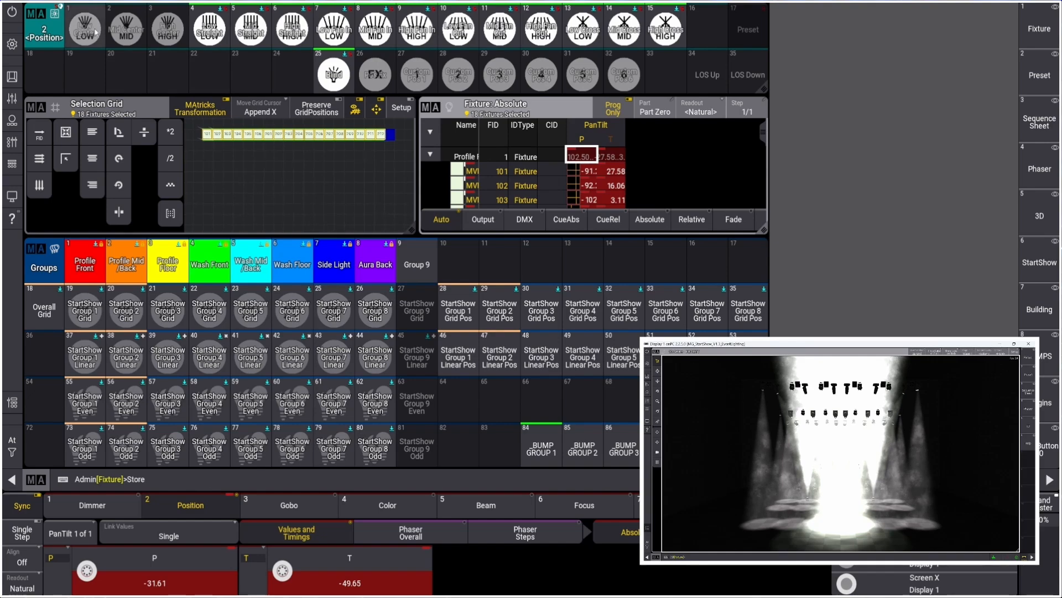
left_click(95, 32)
left_click(504, 336)
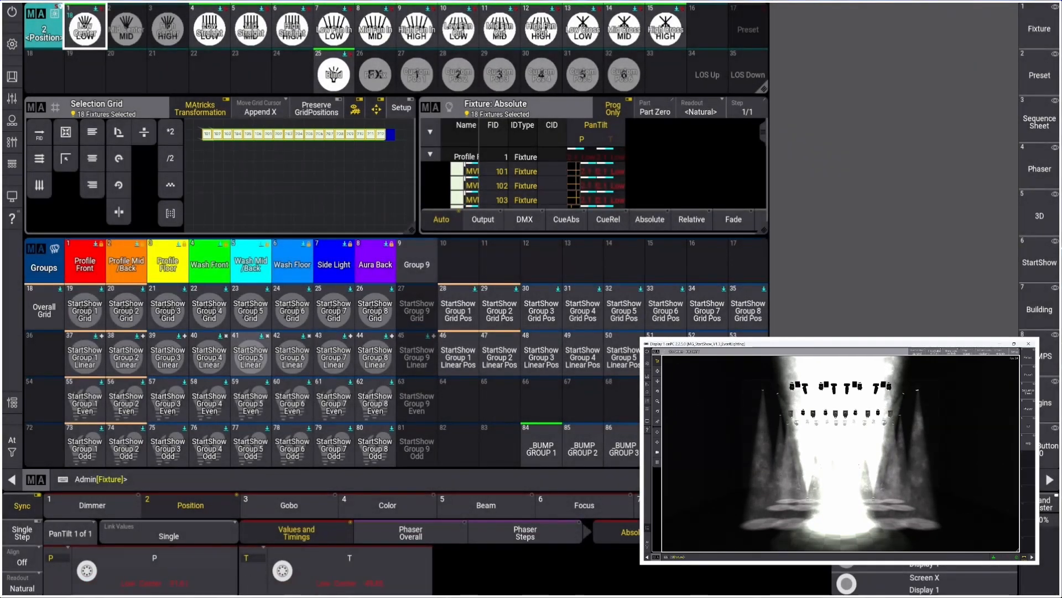
Tilt the fixtures further and merge-store the position into preset 2 'Mid Center'
scroll(285, 573, "down", 14)
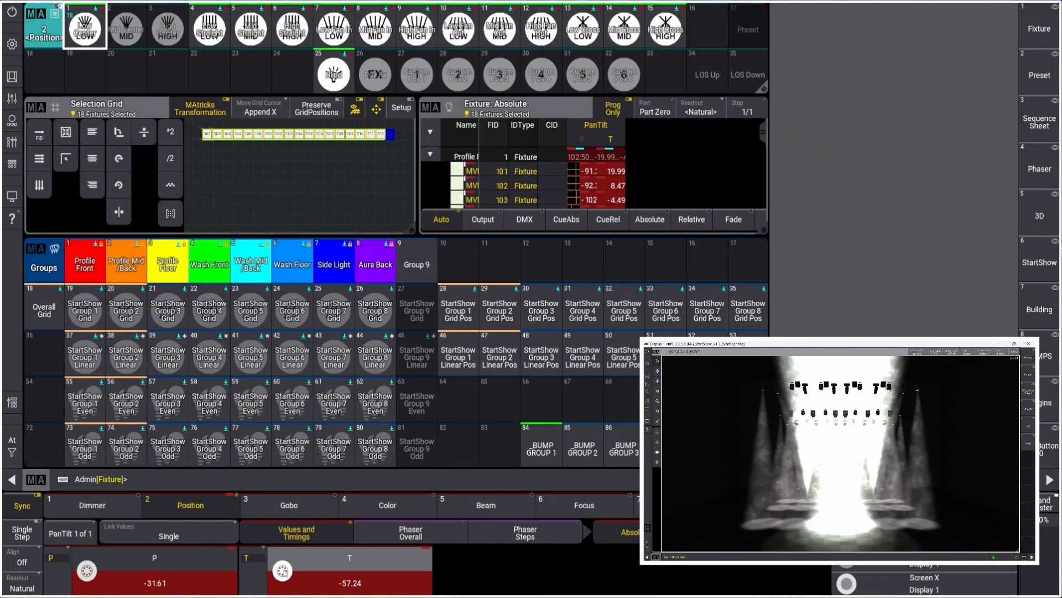
scroll(283, 572, "down", 2)
key("s")
left_click(127, 28)
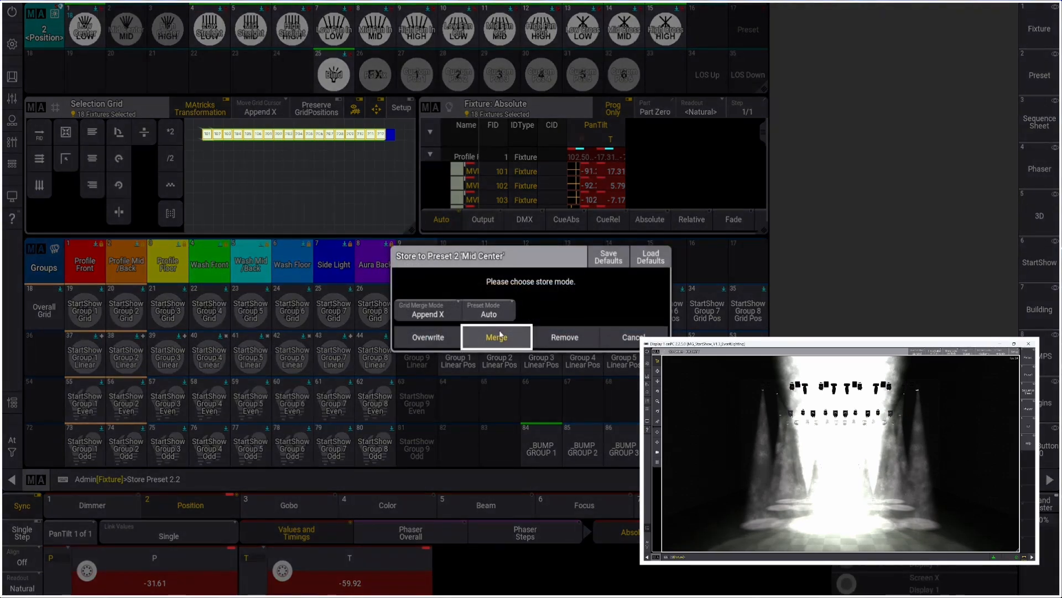
left_click(500, 336)
Tilt the fixtures further, merge-store into position preset 3 (High), and clear the programmer
scroll(296, 558, "down", 3)
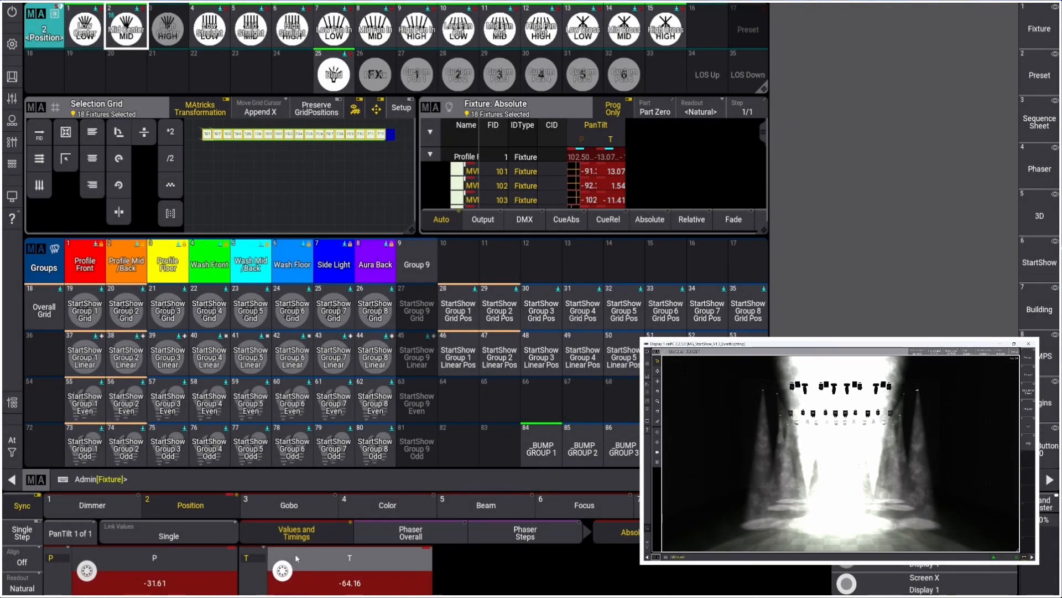
scroll(296, 557, "down", 5)
key("s")
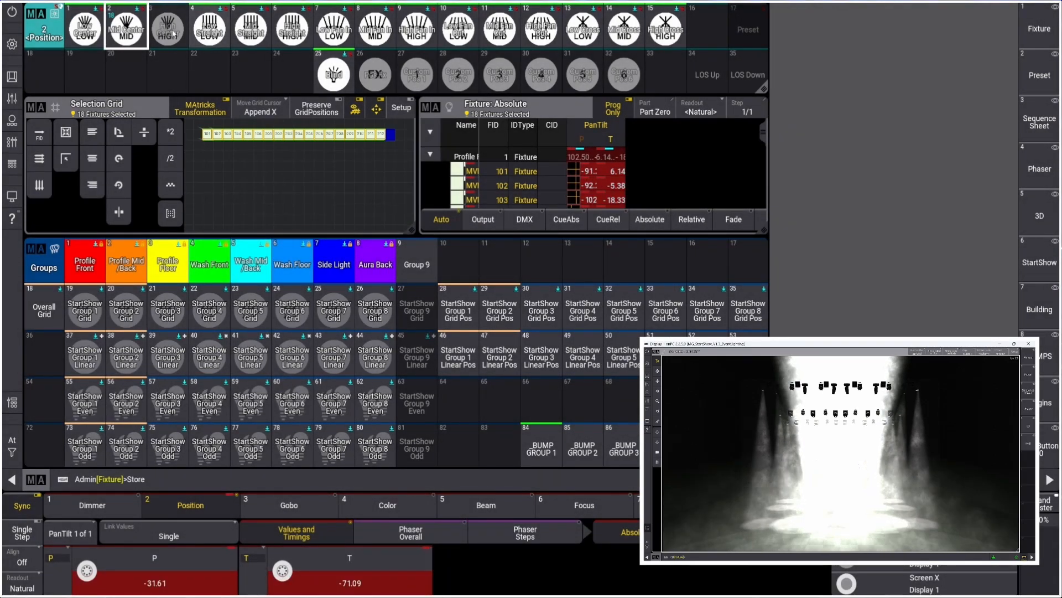
left_click(168, 28)
left_click(500, 336)
key("Escape")
Open the StartShow view and inspect the cue list of the Profile Front position sequence
left_click(1039, 263)
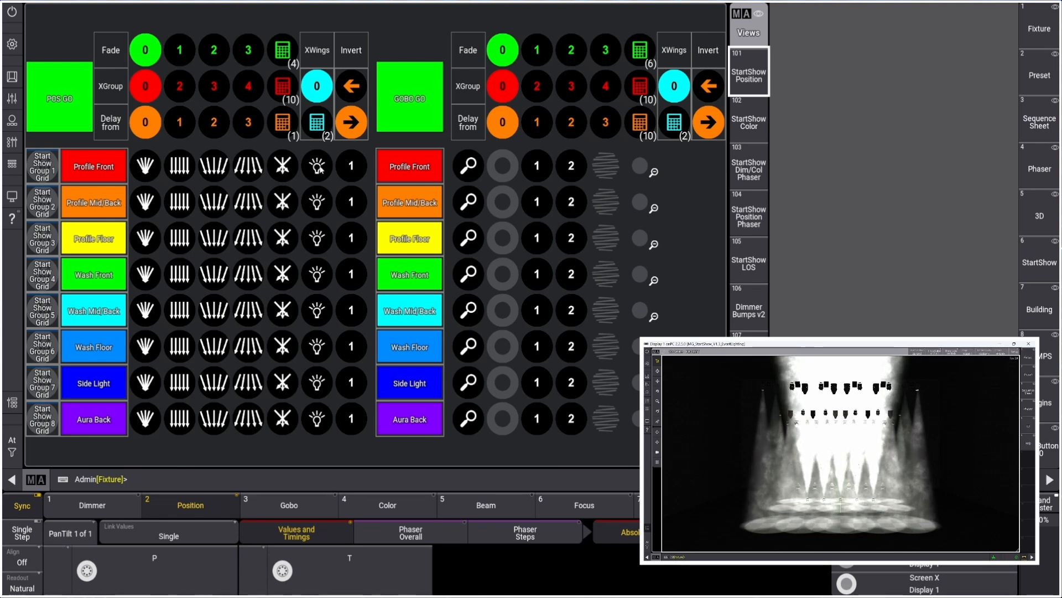
left_click(352, 166)
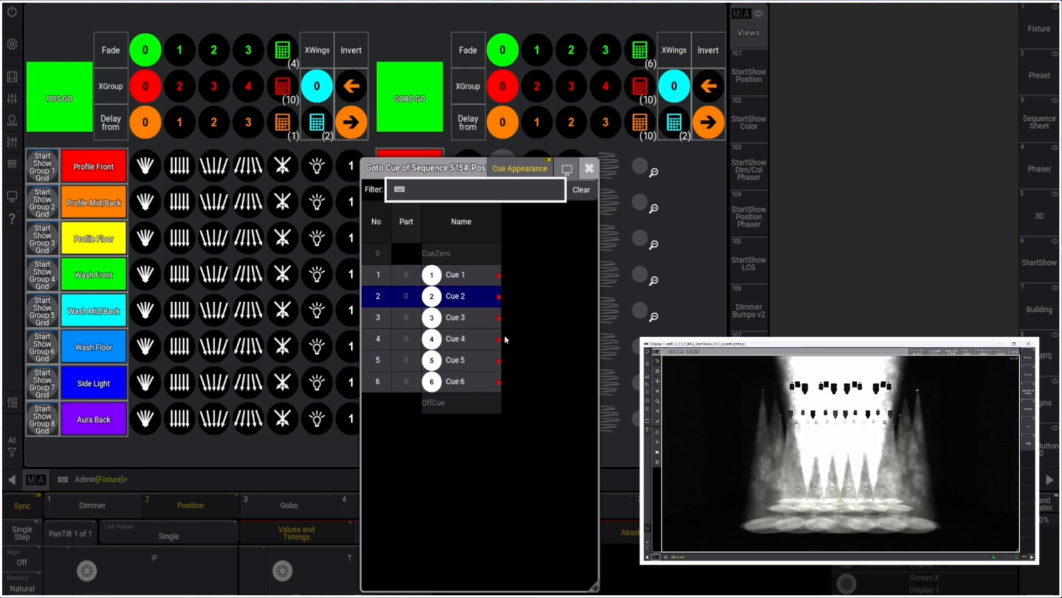
left_click(588, 169)
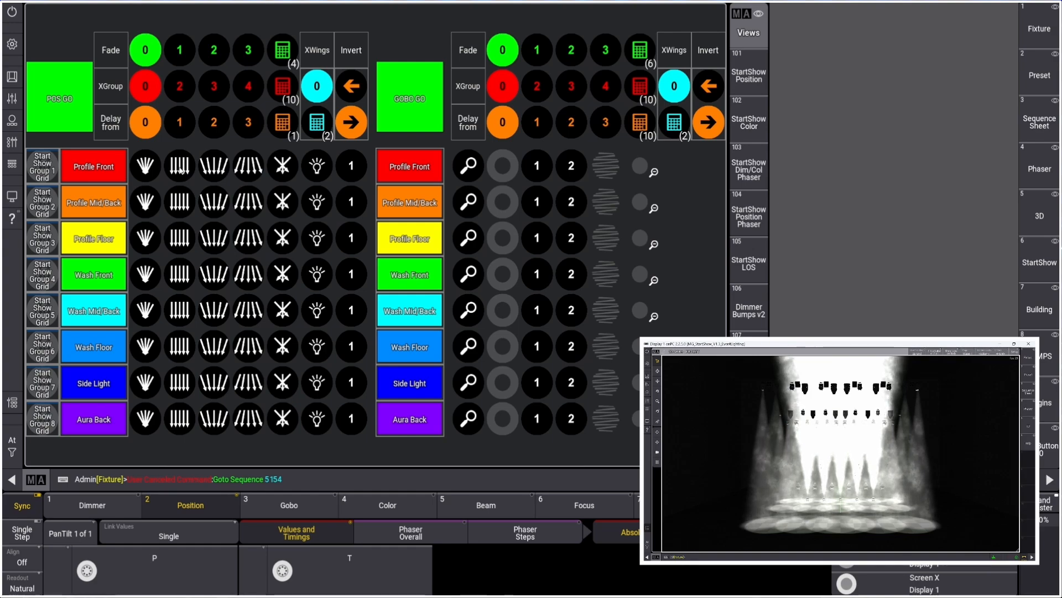
Set the fan-out position for the Profile Front, Profile Mid/Back and Profile Floor rows to Mid Fan Out
left_click(360, 244)
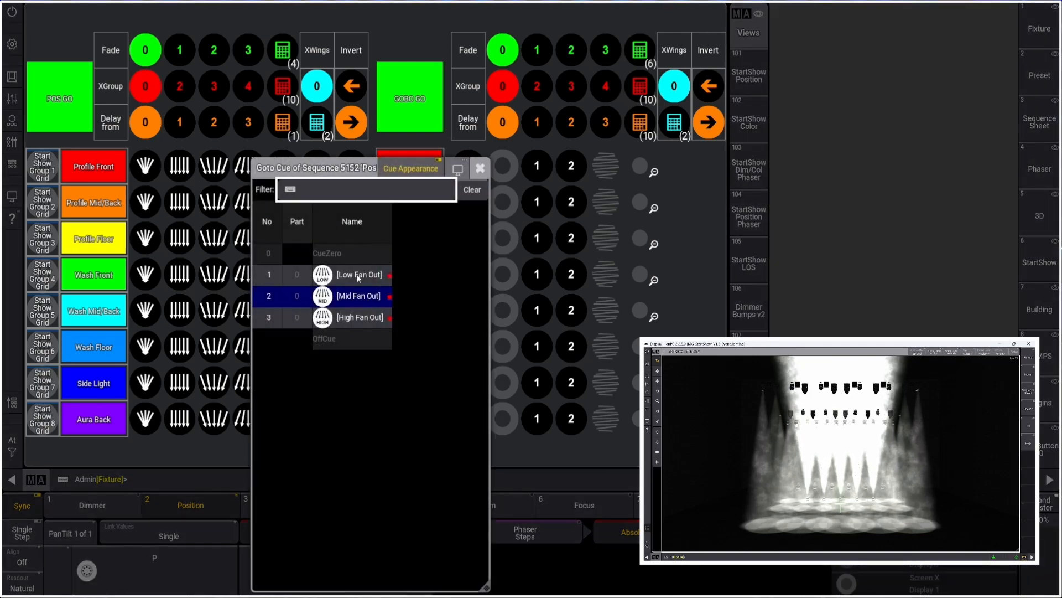
left_click(363, 296)
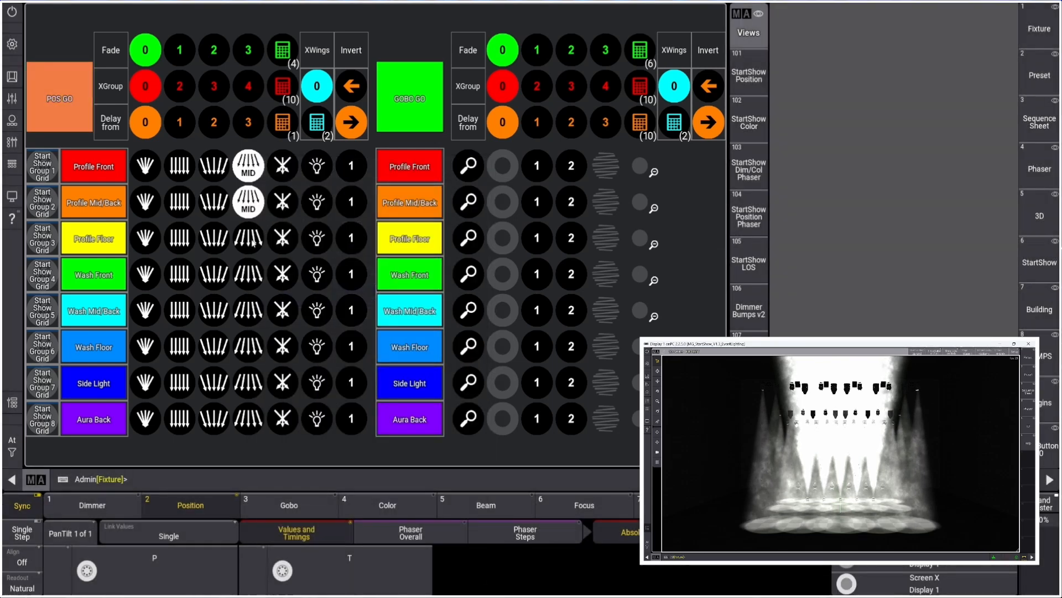
left_click(368, 287)
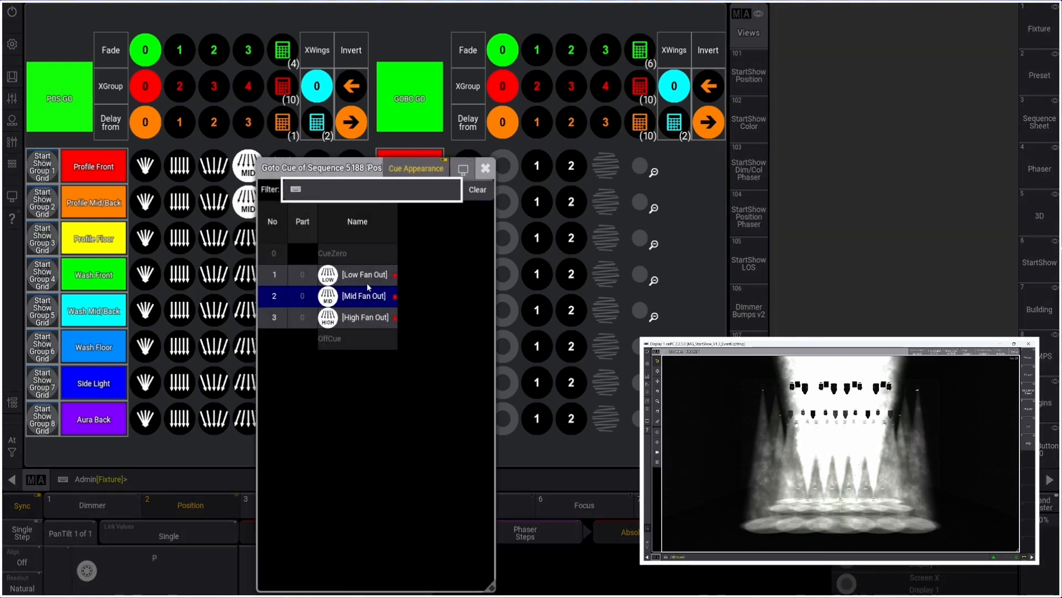
left_click(368, 293)
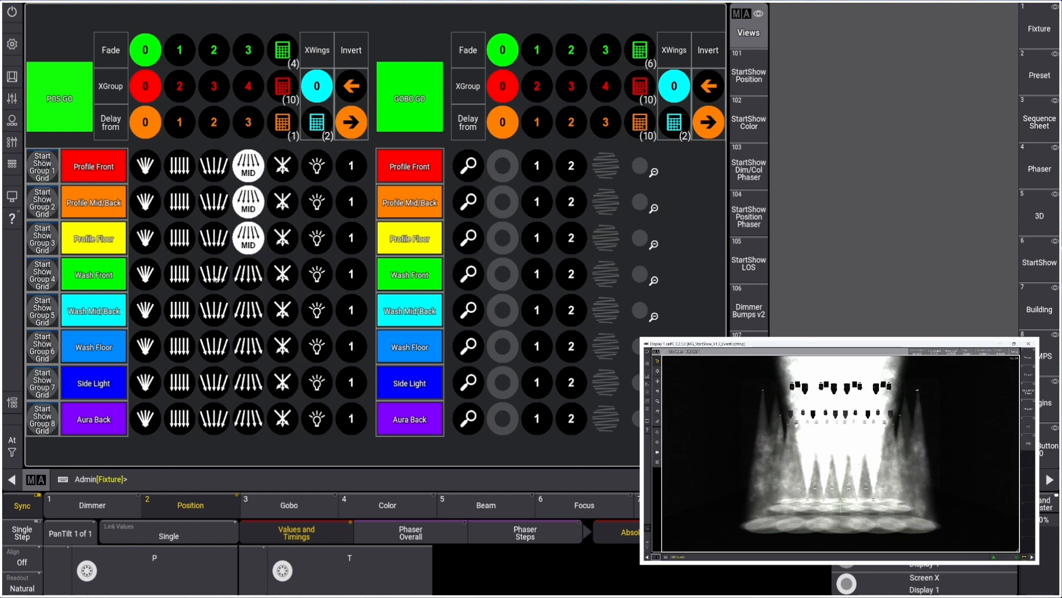
Set the cross position to Mid Cross for Wash Front and Wash Mid/Back, and Low Cross for Wash Floor
left_click(282, 275)
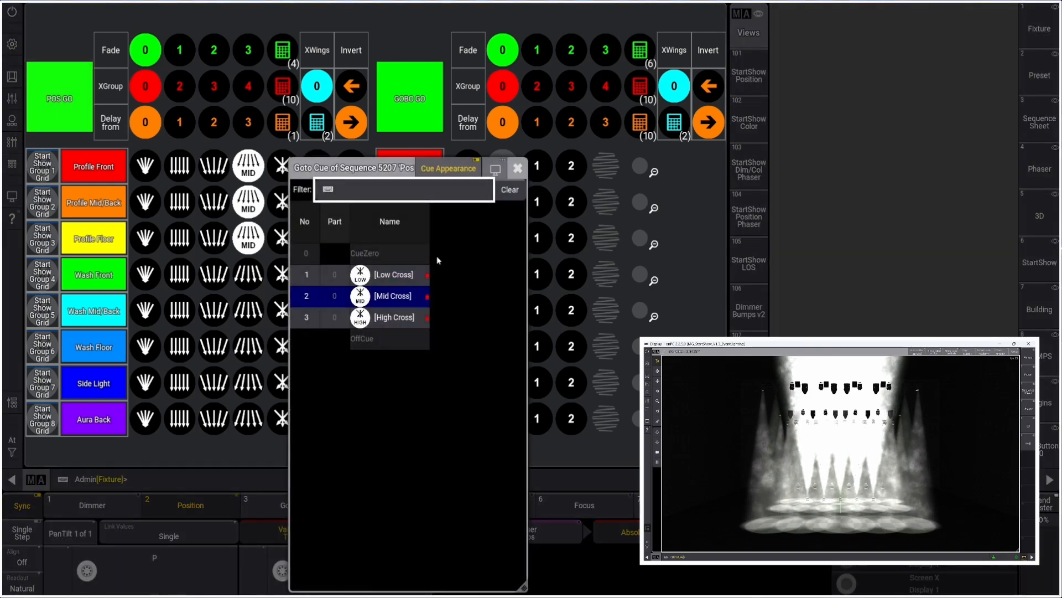
left_click(393, 295)
left_click(282, 310)
left_click(393, 295)
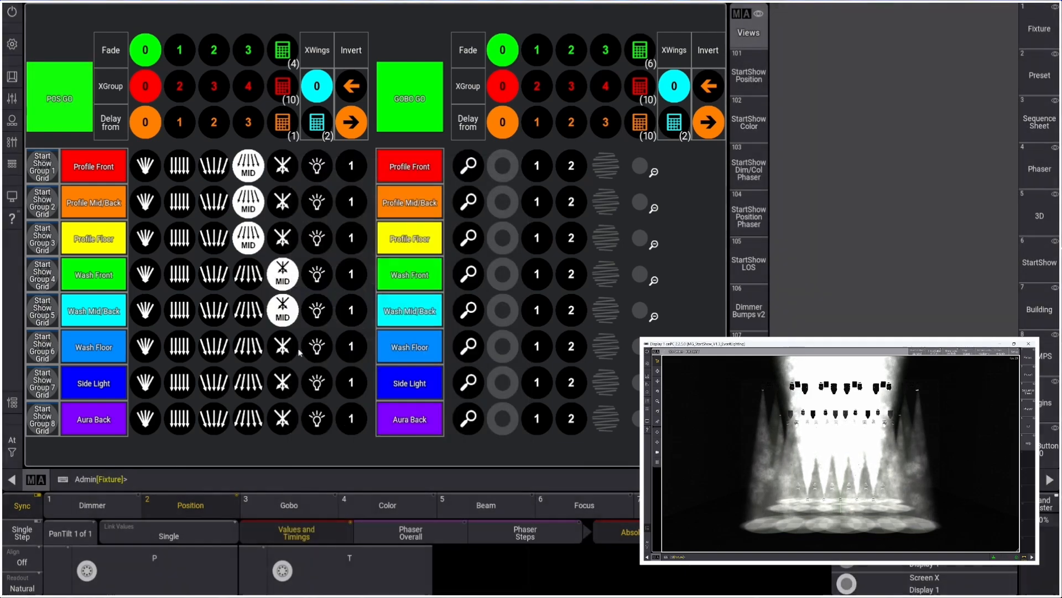
left_click(282, 310)
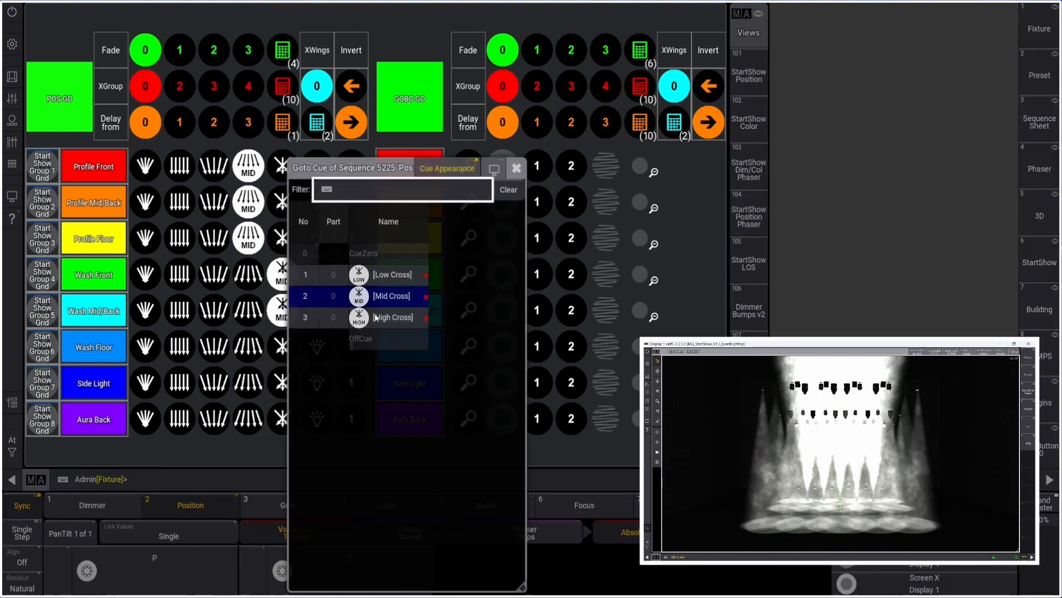
left_click(390, 274)
left_click(282, 310)
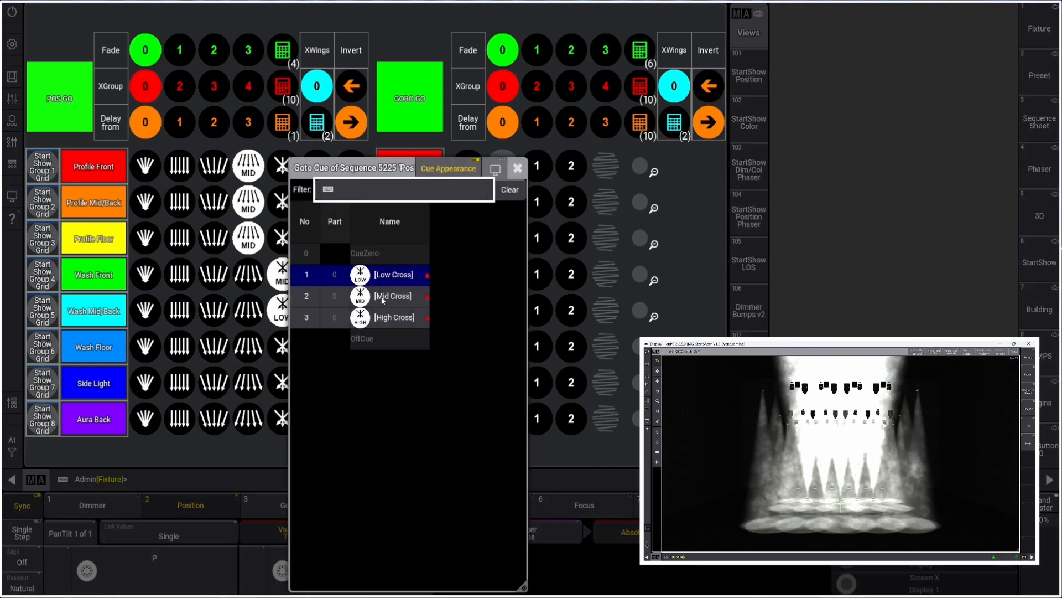
left_click(382, 298)
left_click(282, 346)
left_click(387, 274)
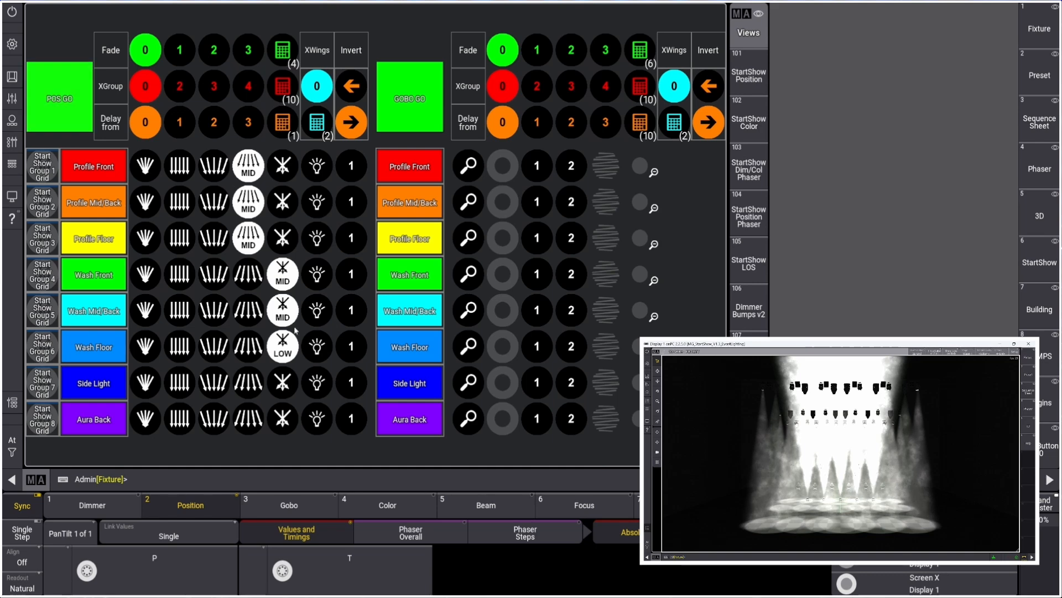
Trigger POS GO and enable the beam zoom for the Profile Front through Wash Floor rows
left_click(57, 100)
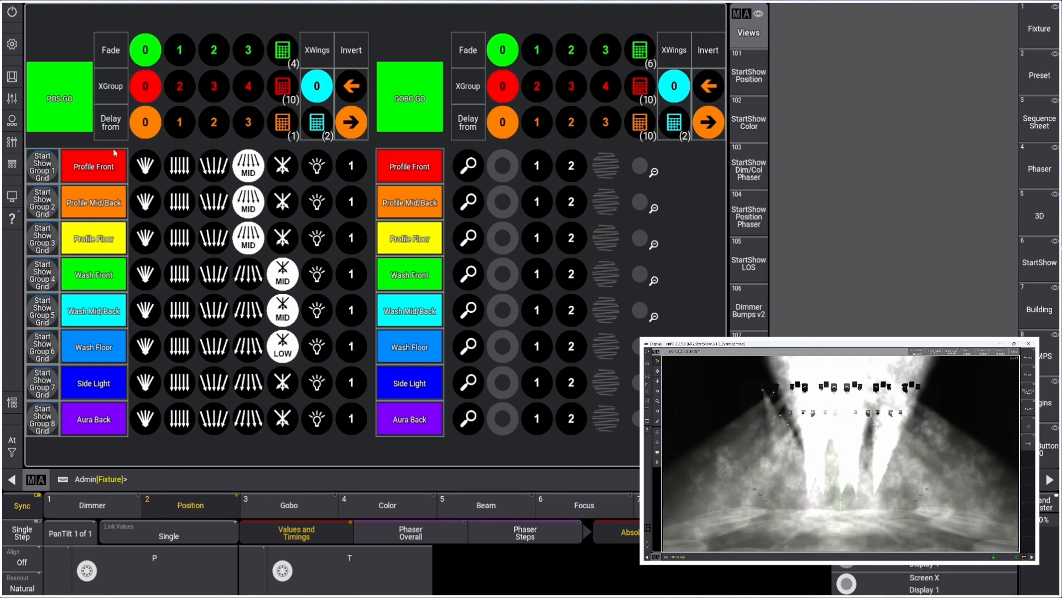
left_click(468, 166)
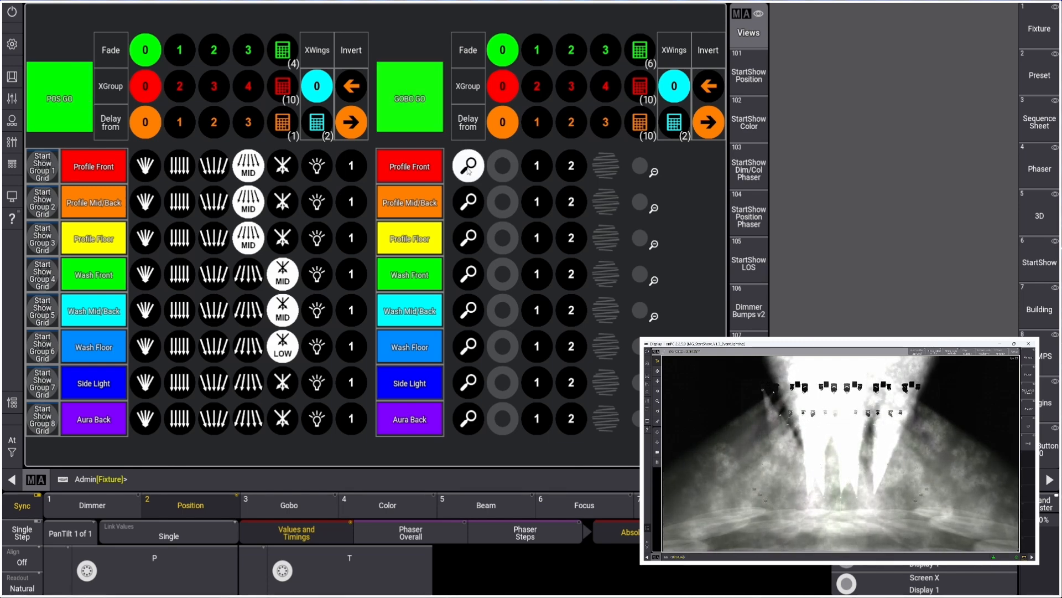
left_click(468, 202)
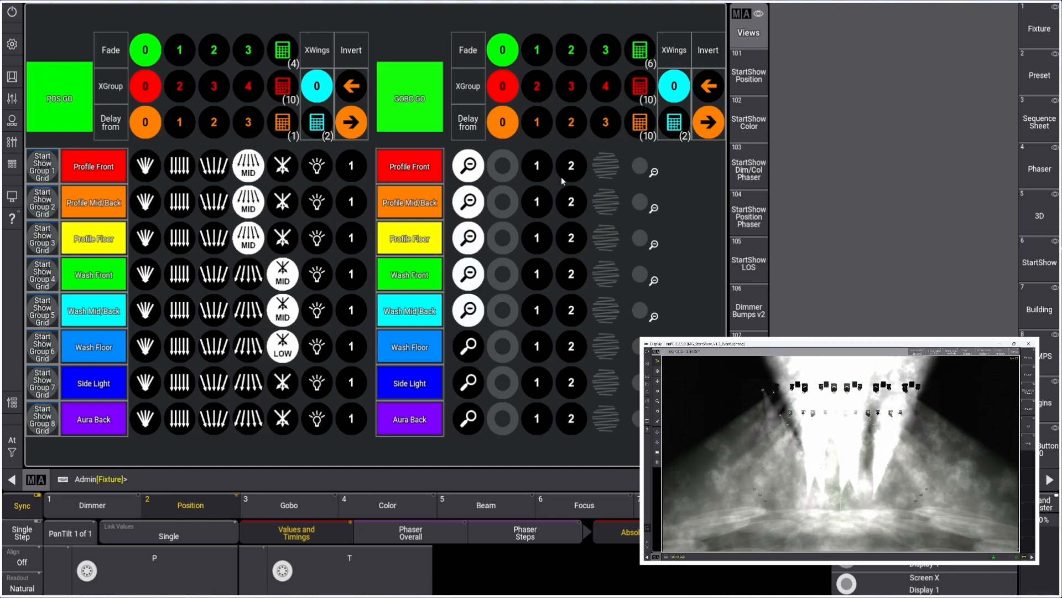
left_click(465, 349)
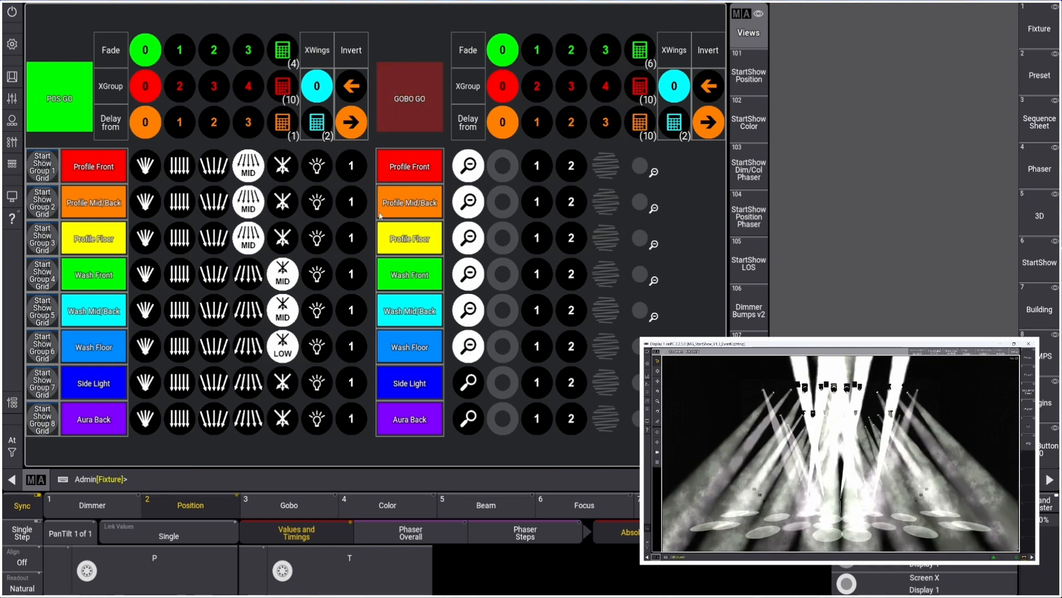
Set the position fade time to 3
left_click(180, 51)
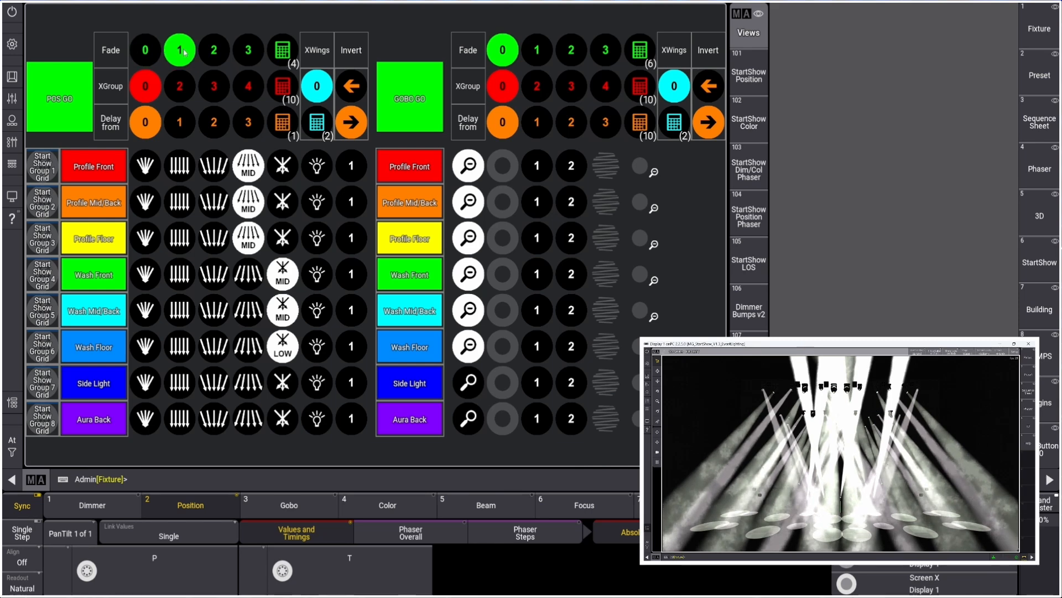
left_click(248, 52)
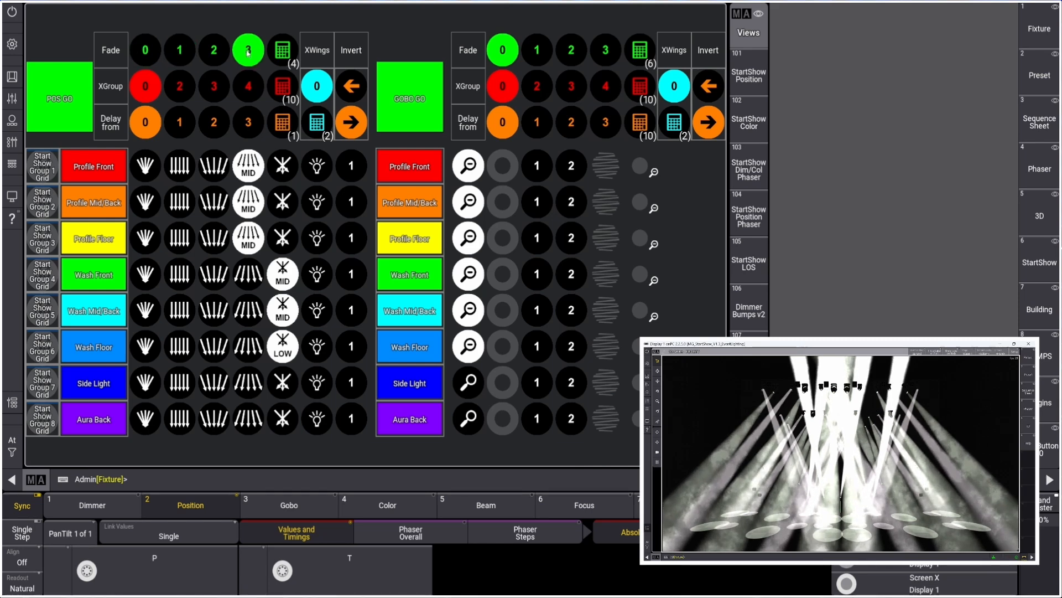
Set the position delay-from value to 1 and set the Profile Front and Profile Floor rows to Mid Cross
left_click(180, 124)
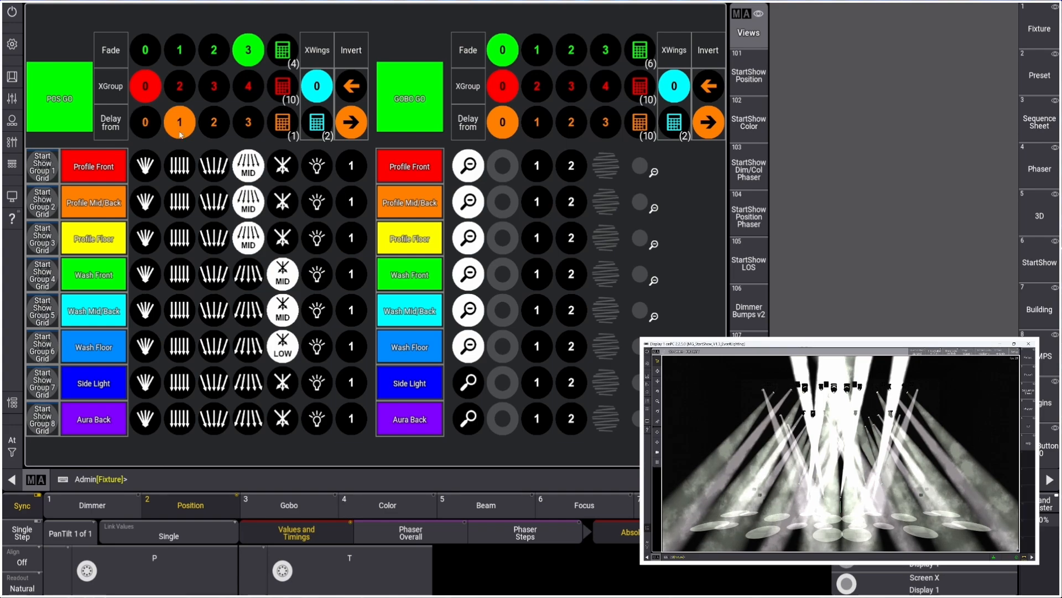
left_click(282, 165)
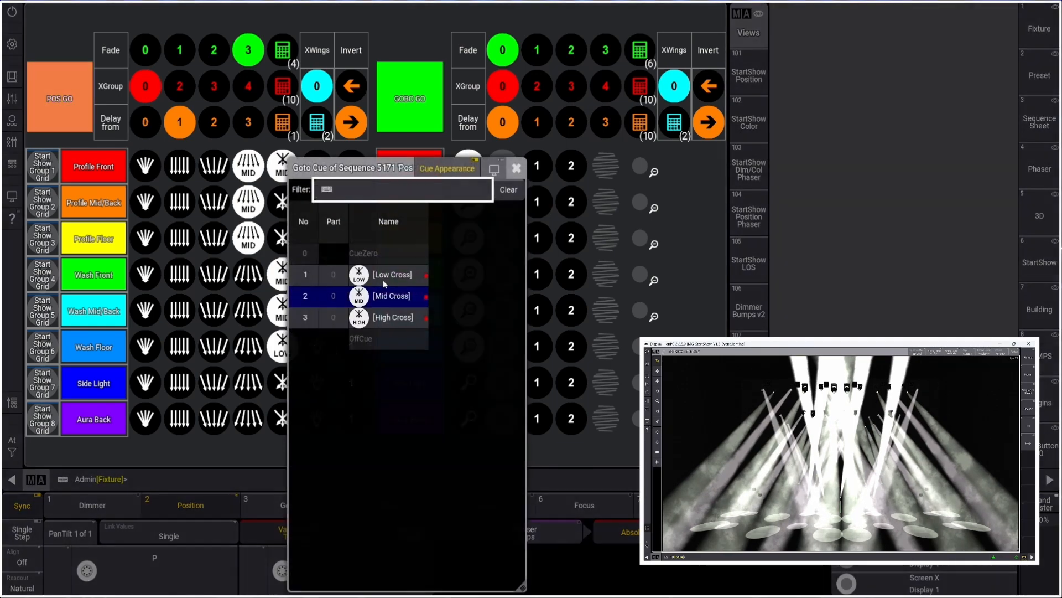
left_click(387, 295)
left_click(283, 238)
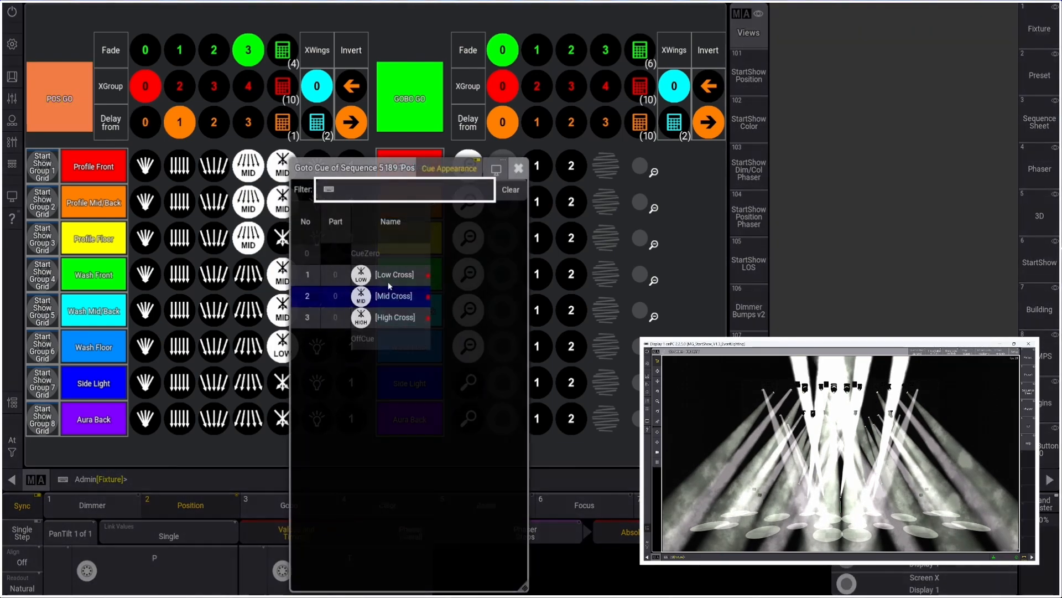
left_click(393, 297)
Set the fan-out to Mid Fan Out for Wash Front, Wash Mid/Back and Wash Floor, then trigger POS GO
left_click(248, 274)
left_click(373, 303)
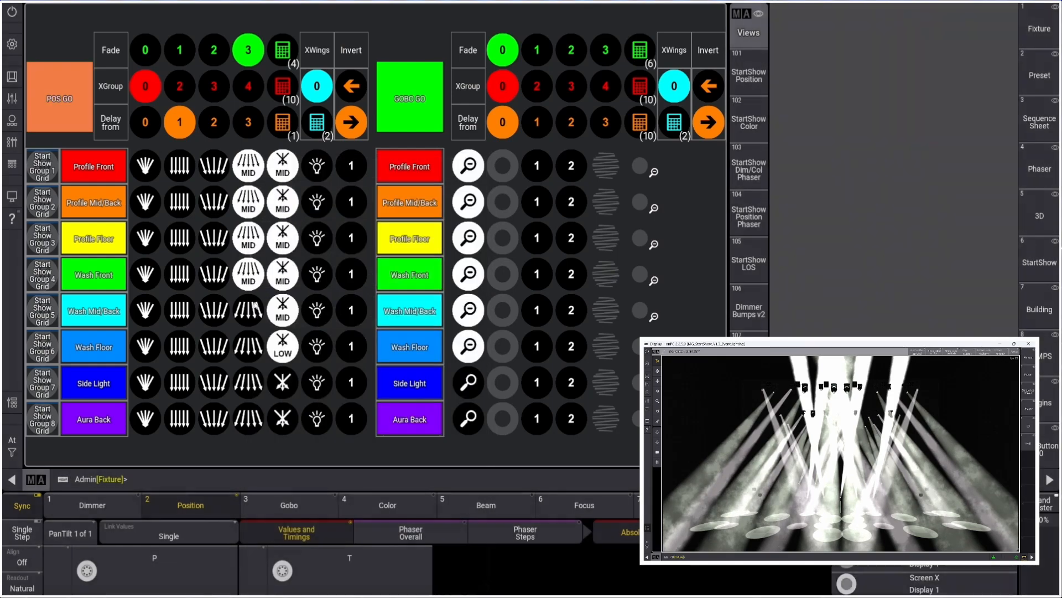
left_click(248, 310)
left_click(344, 303)
left_click(249, 346)
left_click(344, 317)
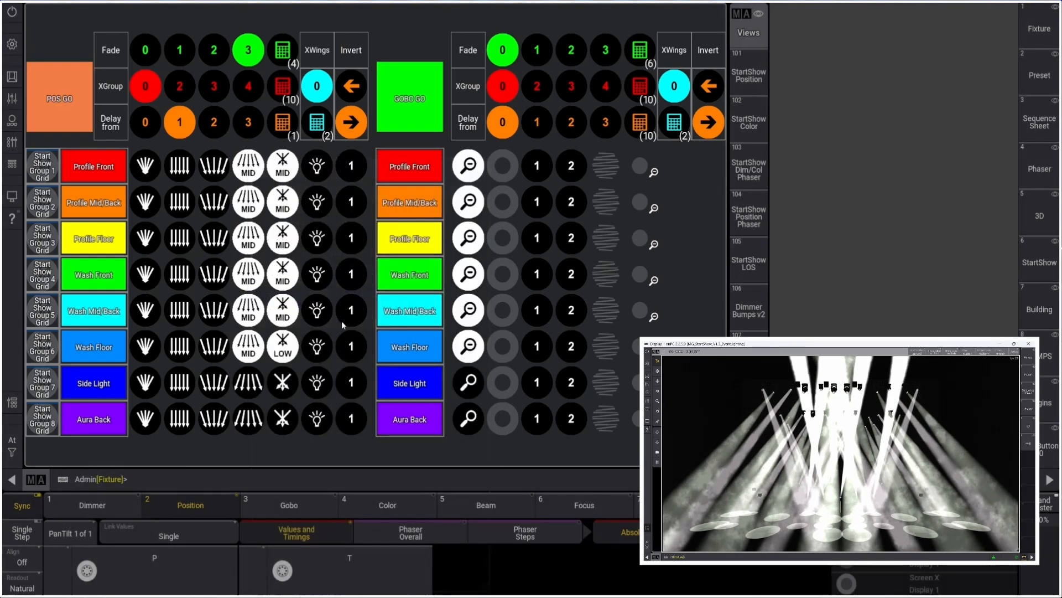
left_click(67, 113)
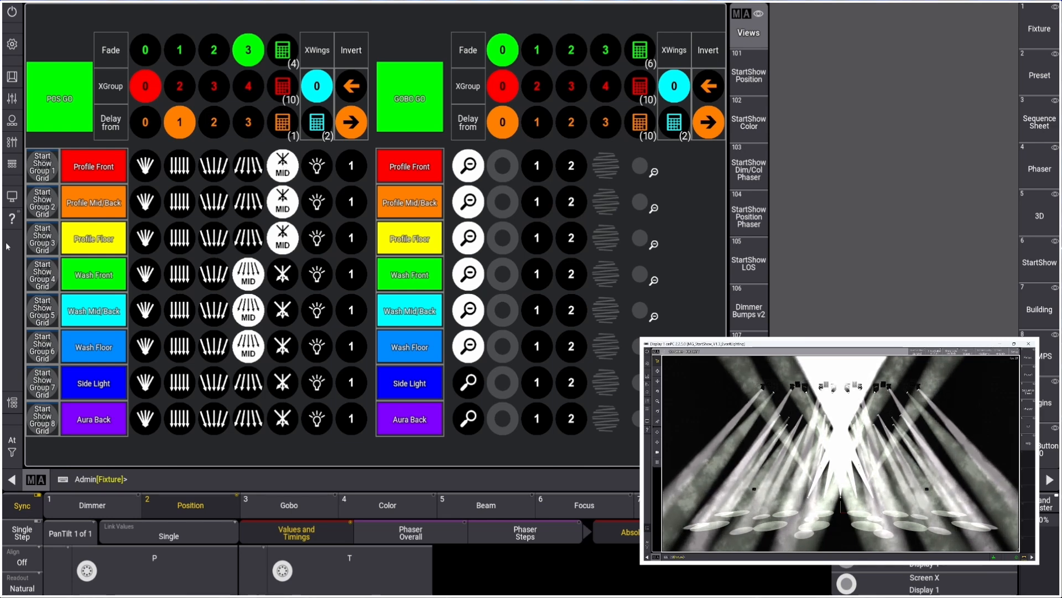
Raise the Group 1, 2 and 3 master faders to 100% and pull the Group 4, 5 and 6 masters to 0%
left_click(25, 164)
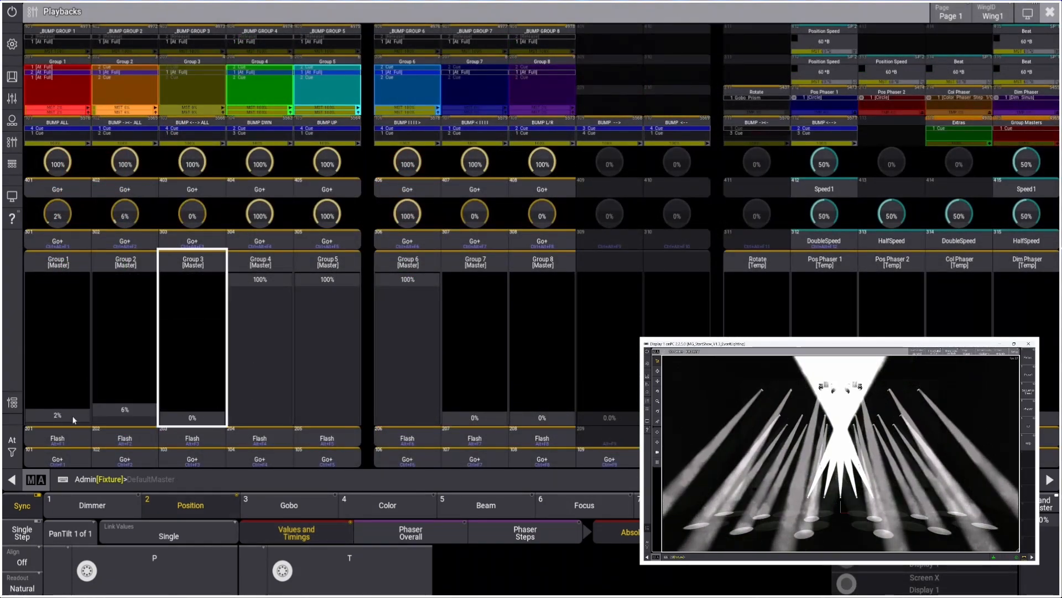
left_click_drag(110, 412, 86, 455)
left_click_drag(67, 416, 65, 277)
left_click_drag(124, 413, 126, 274)
left_click_drag(166, 332, 189, 268)
left_click_drag(271, 293, 264, 451)
left_click_drag(328, 299, 323, 425)
left_click_drag(407, 302, 403, 449)
left_click_drag(311, 406, 308, 434)
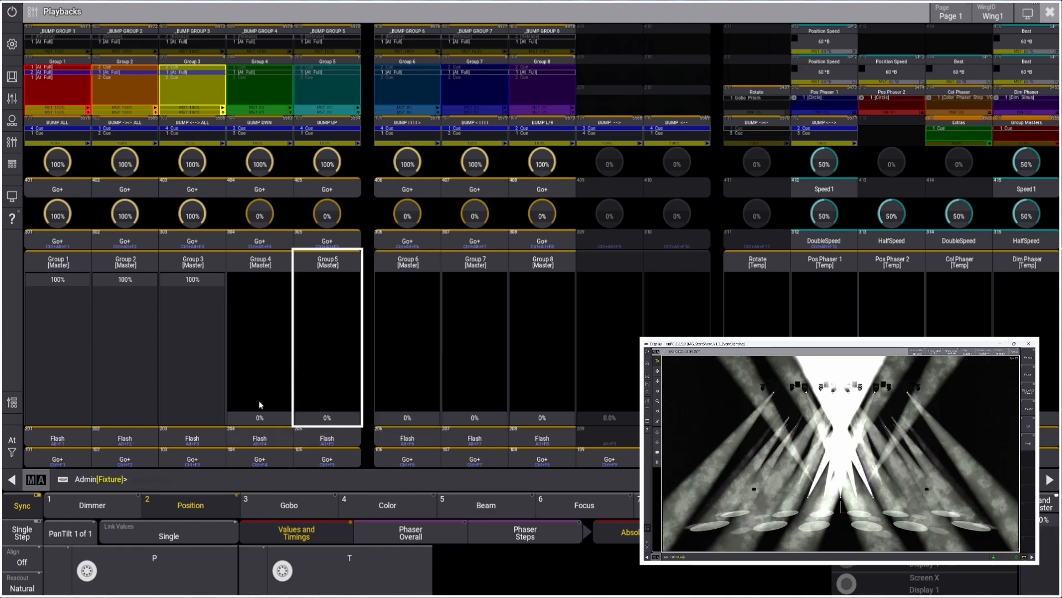
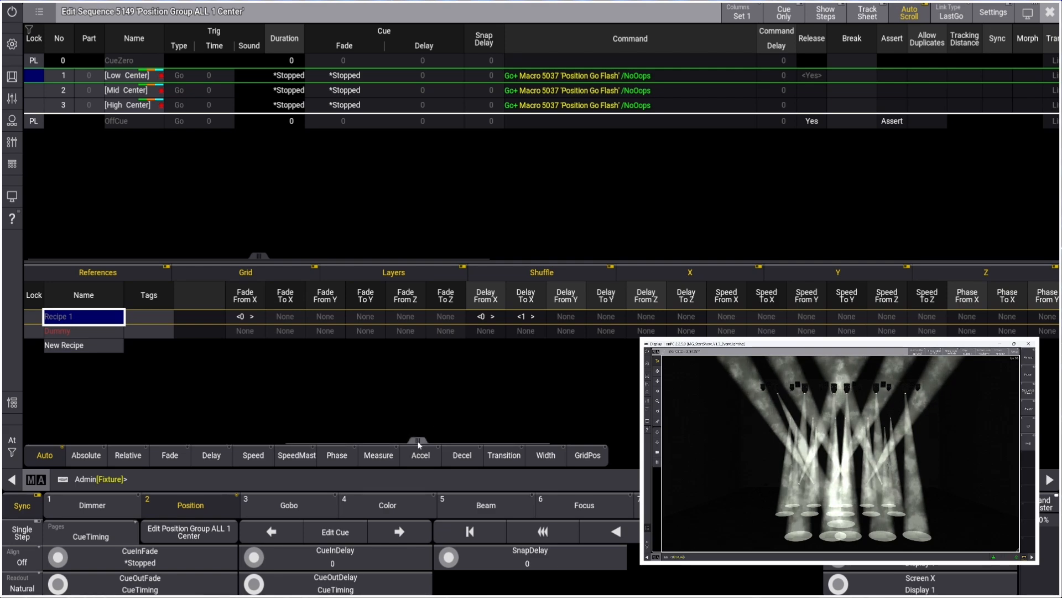
Close the sequence editor and trigger POS GO to run the selected position presets
left_click_drag(419, 443, 174, 441)
left_click(1049, 12)
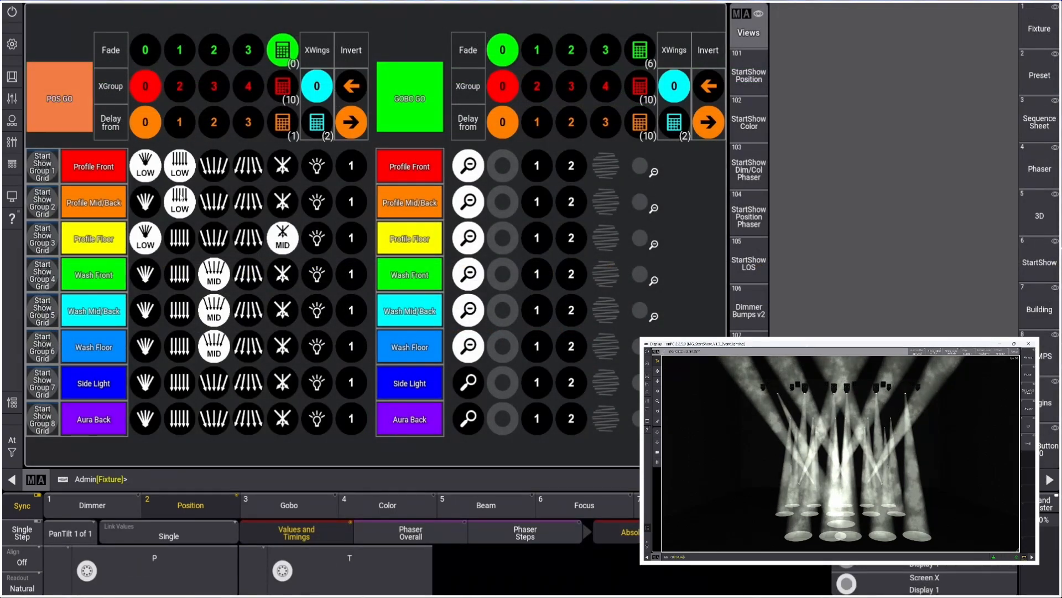
left_click(269, 235)
left_click(321, 303)
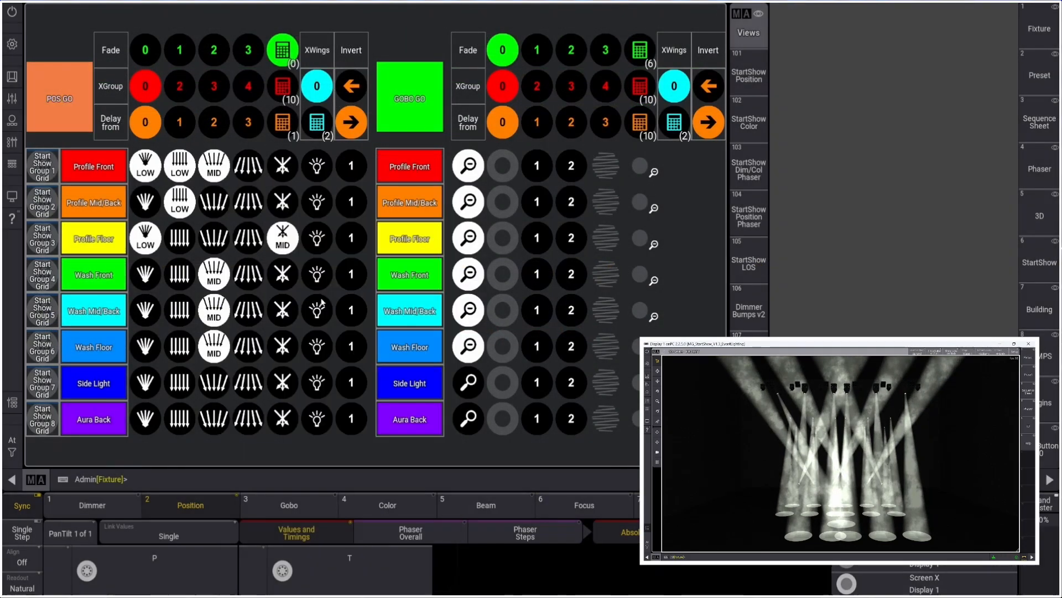
left_click(73, 109)
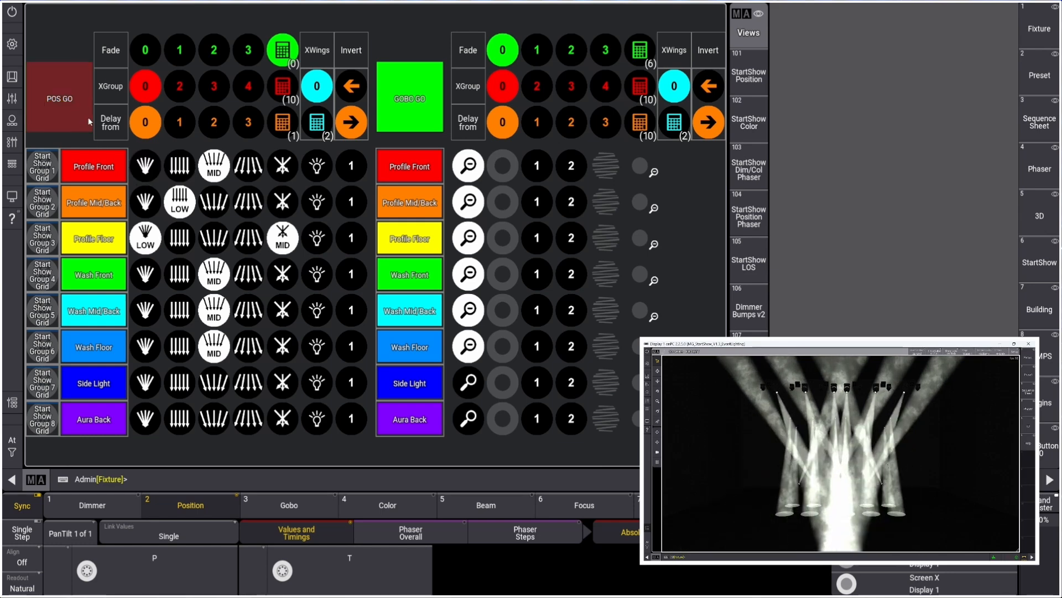
left_click(74, 100)
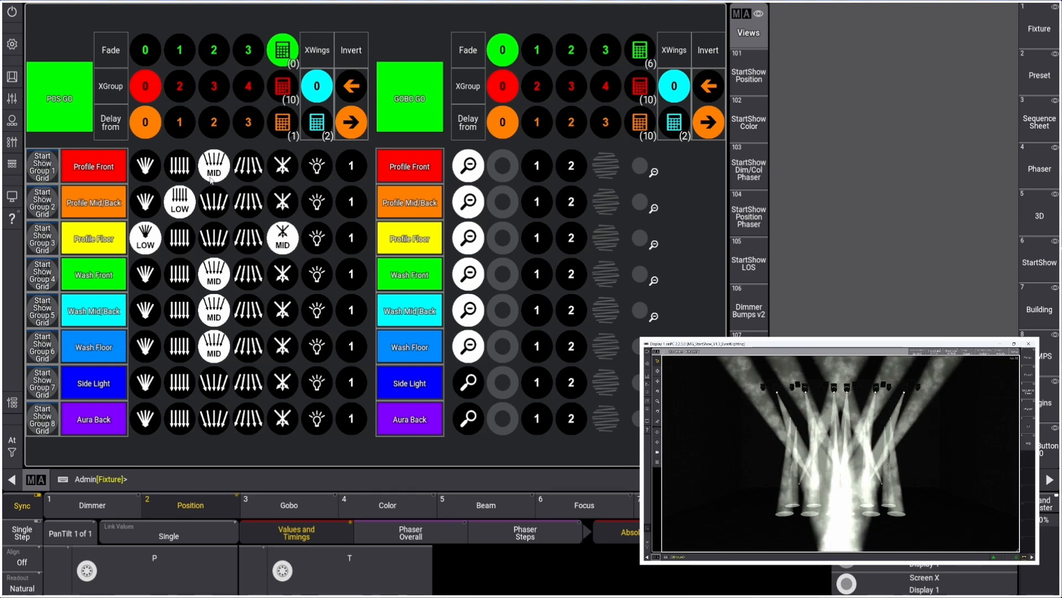
Set the position fade time to 2
left_click(255, 169)
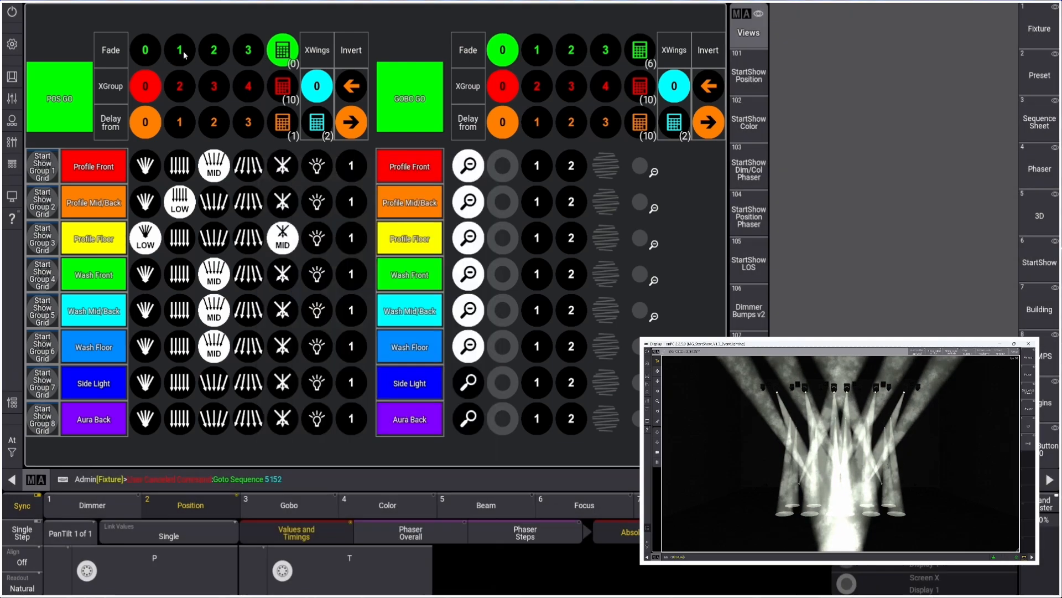
left_click(186, 57)
left_click(186, 57)
left_click(217, 58)
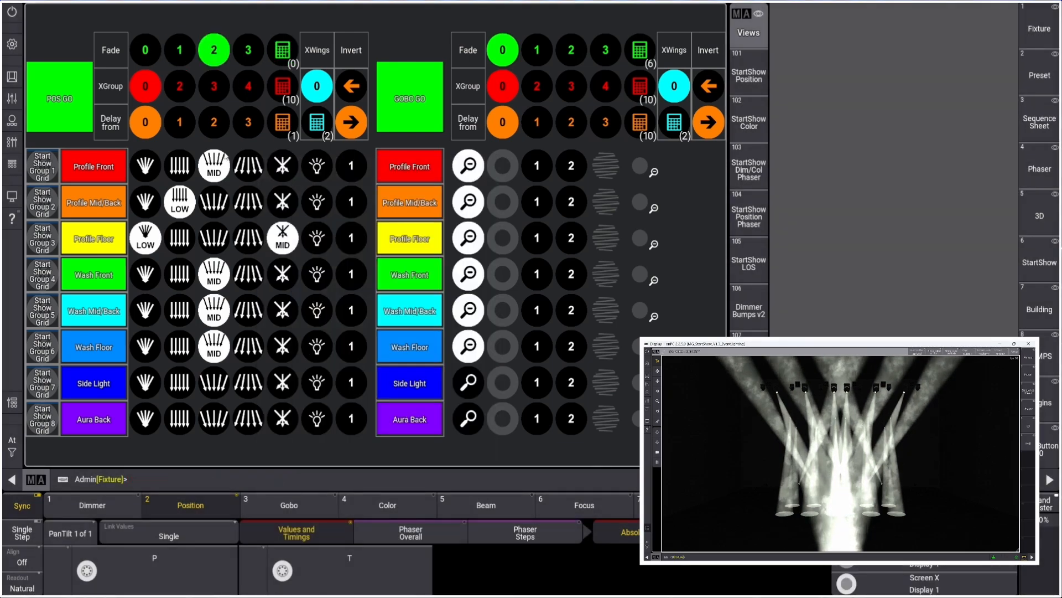
Set the Profile Front row to Mid Fan Out and trigger POS GO
left_click(252, 170)
left_click(354, 360)
left_click(58, 108)
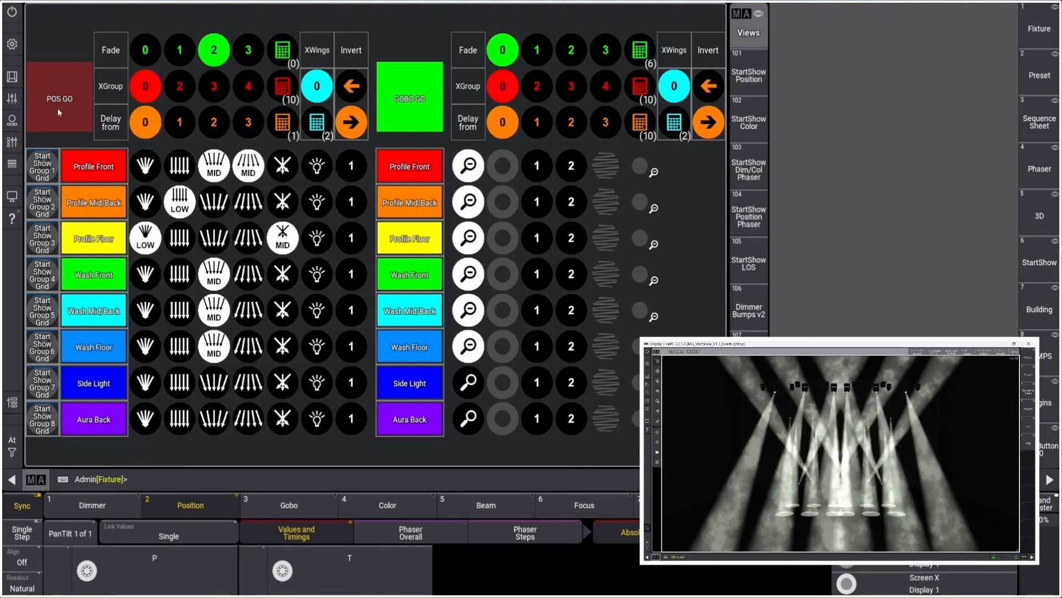
left_click(219, 271)
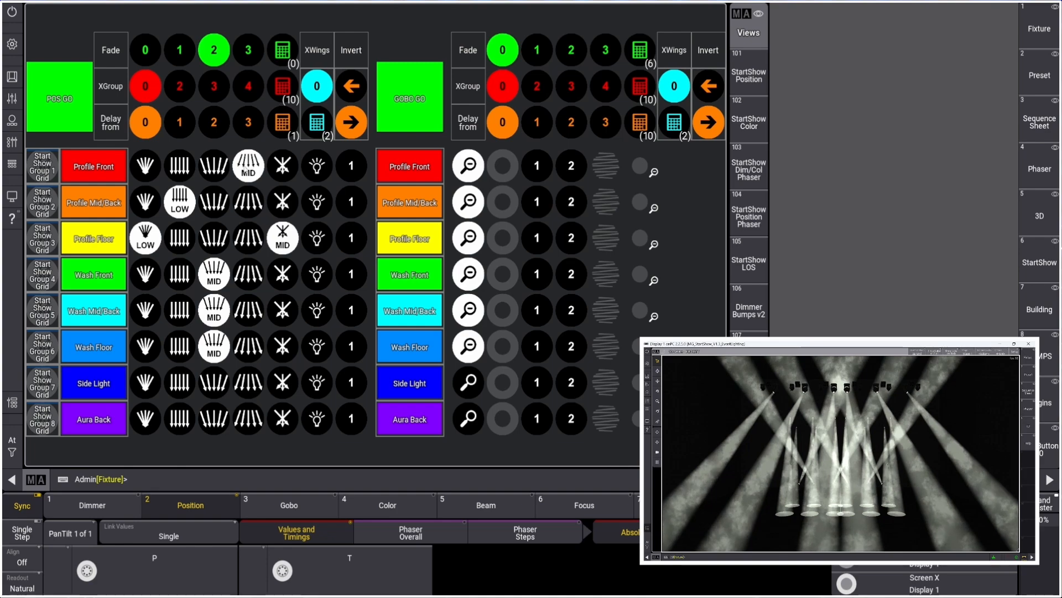
Inspect the Mid Fan Out sequence and its settings, including its rate master
right_click(246, 170)
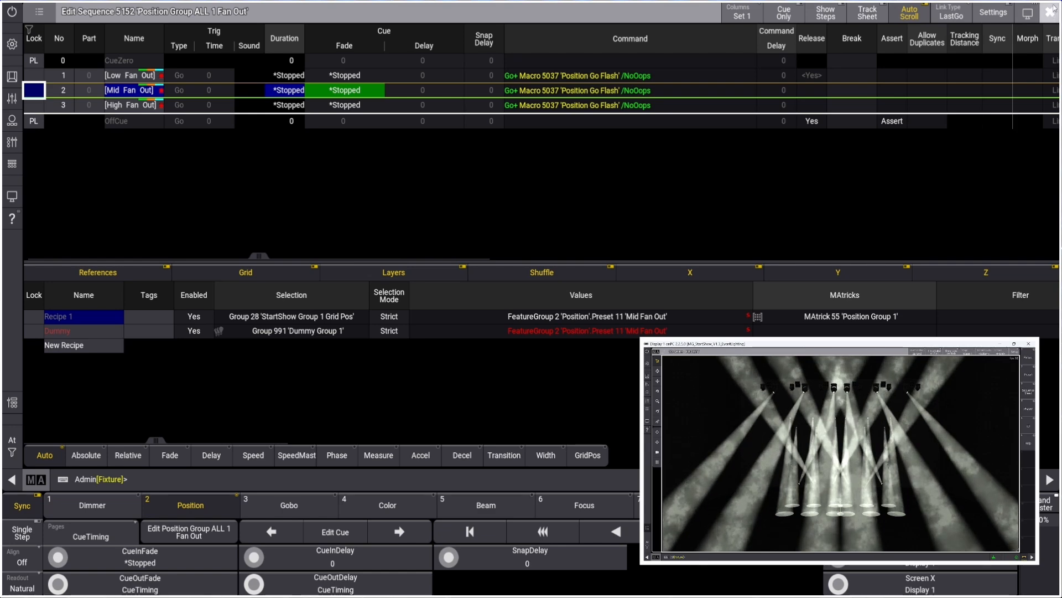
left_click(993, 12)
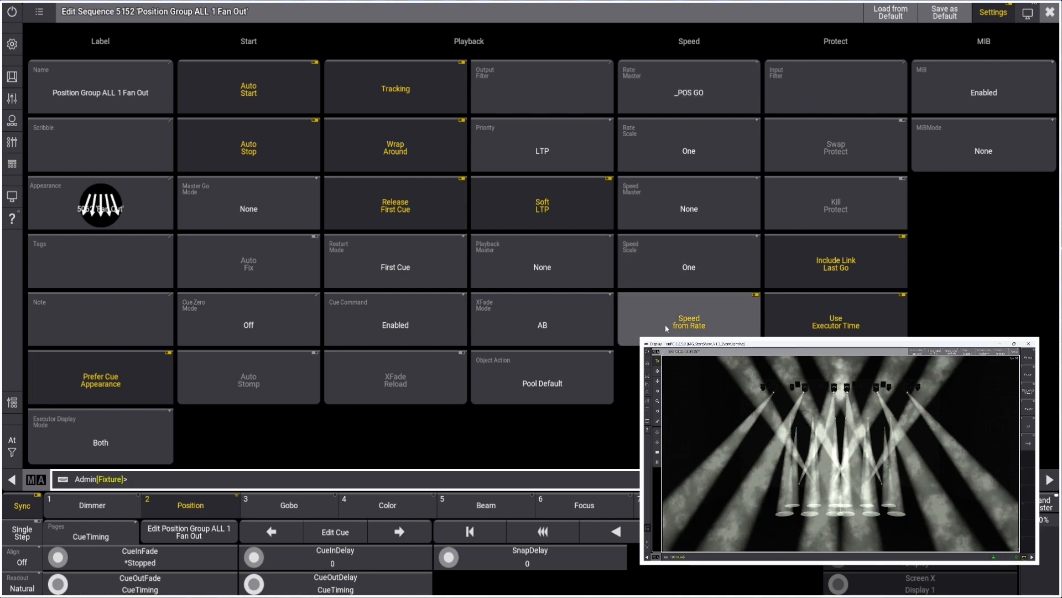
left_click(1050, 11)
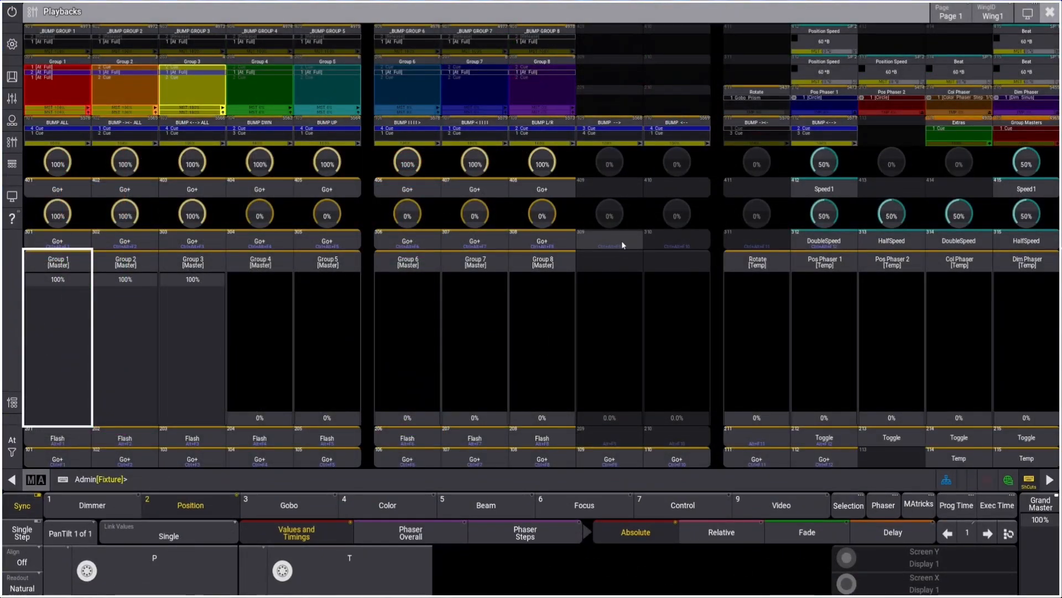
Assign the _POS GO speed master to the empty executor fader next to the group masters
left_click(620, 267)
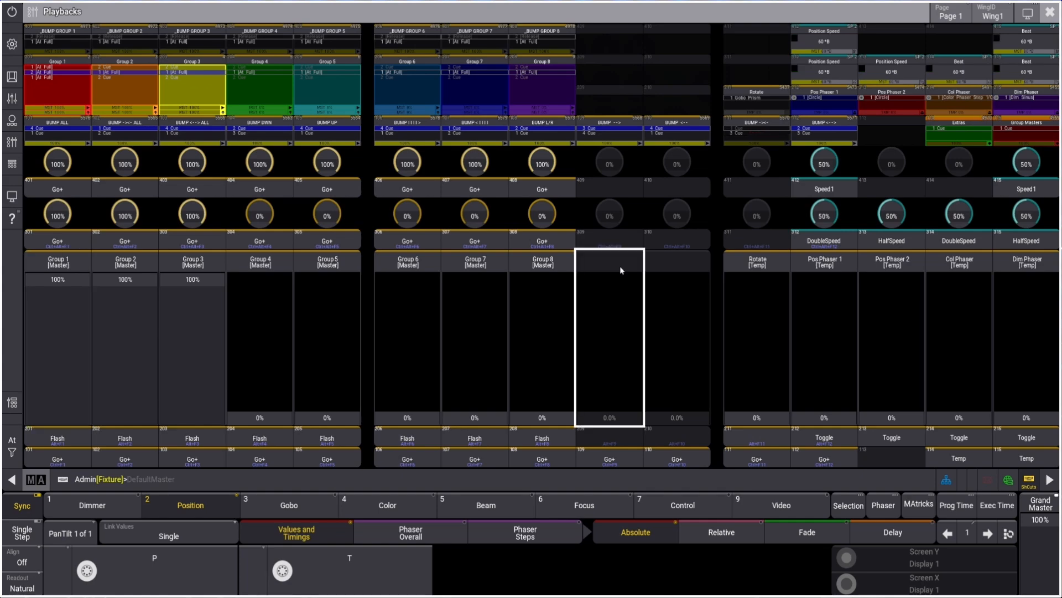
right_click(623, 253)
left_click(627, 141)
left_click(618, 105)
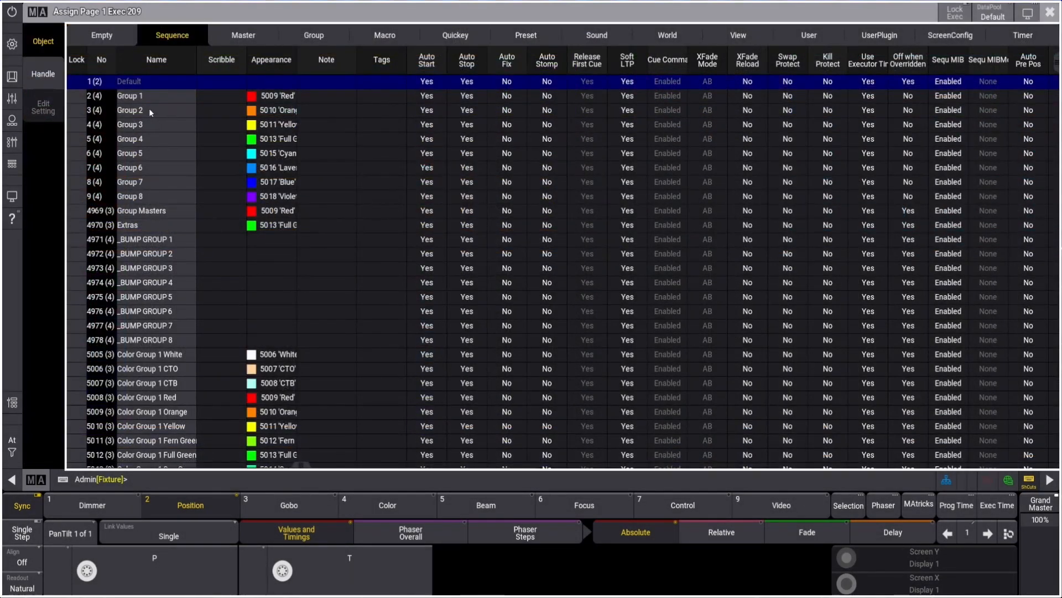
left_click(244, 34)
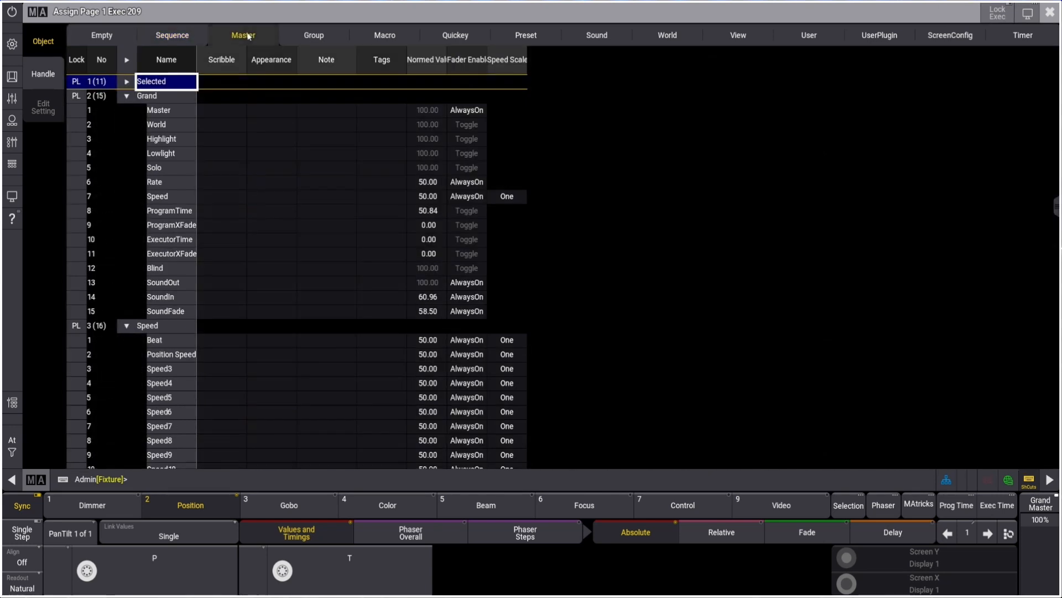
left_click(127, 96)
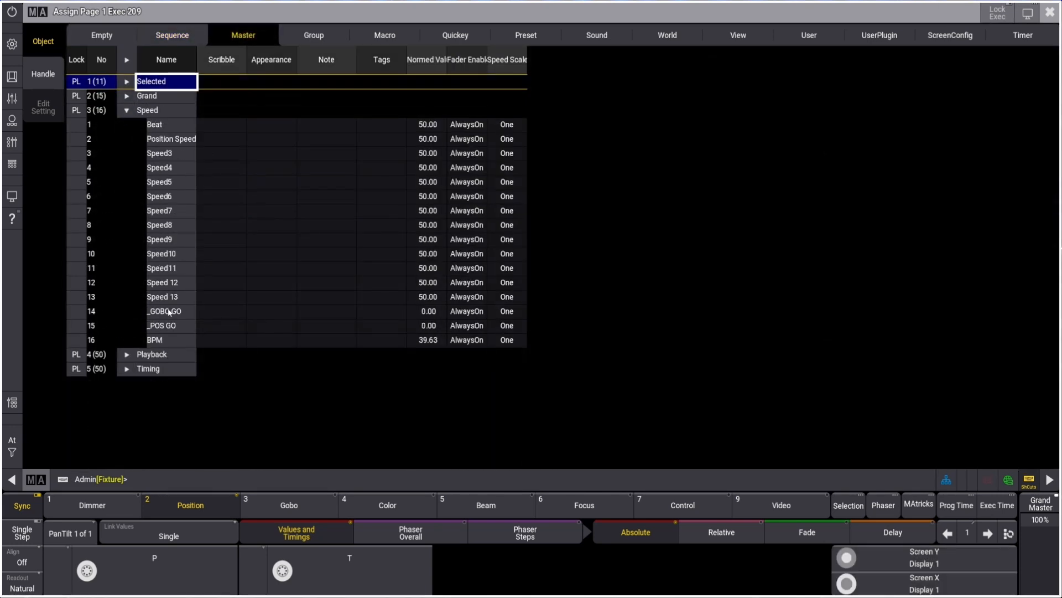
left_click(165, 329)
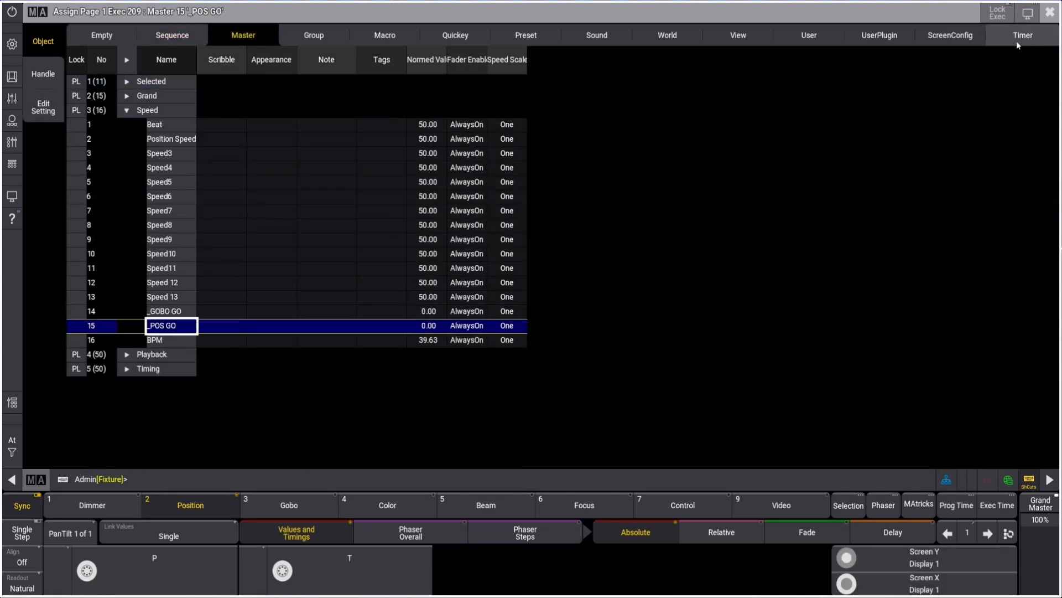
left_click(1048, 11)
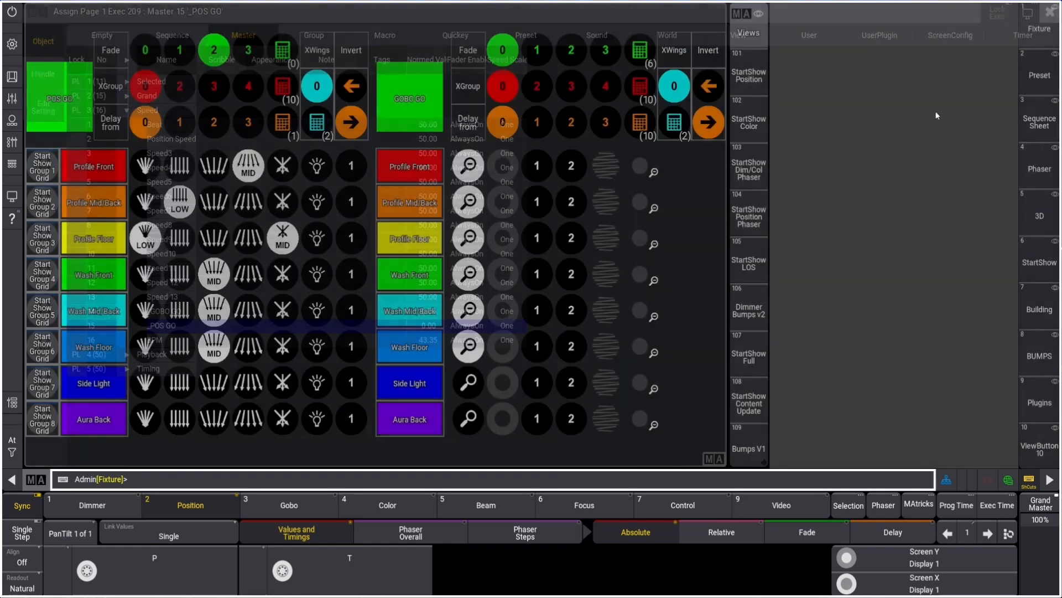
Assign the POS GO sequence to the executor above the _POS GO speed fader and trigger it
left_click(14, 148)
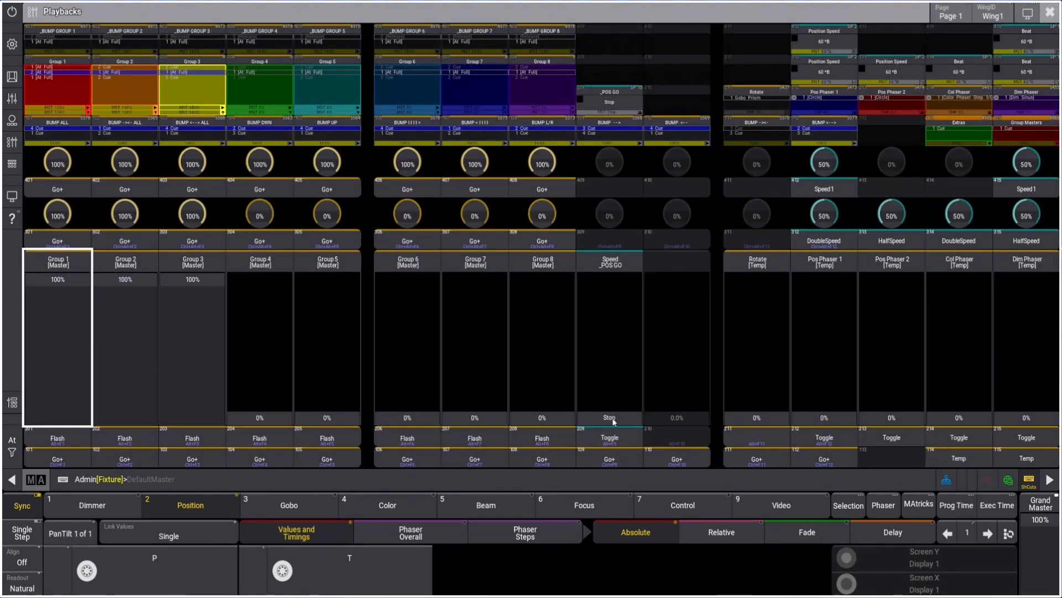
left_click(1051, 12)
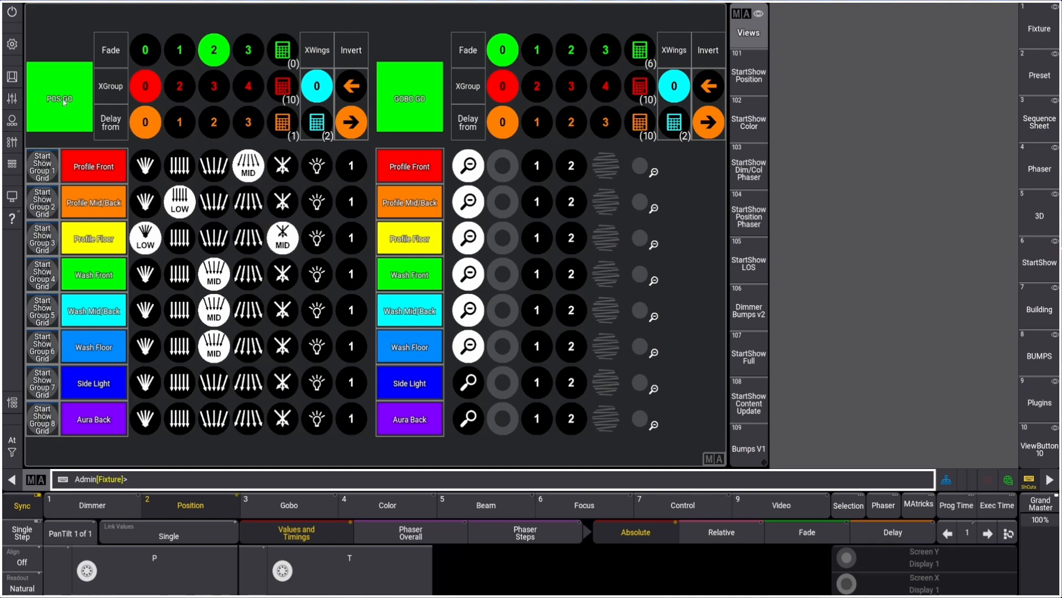
key("a")
left_click(64, 100)
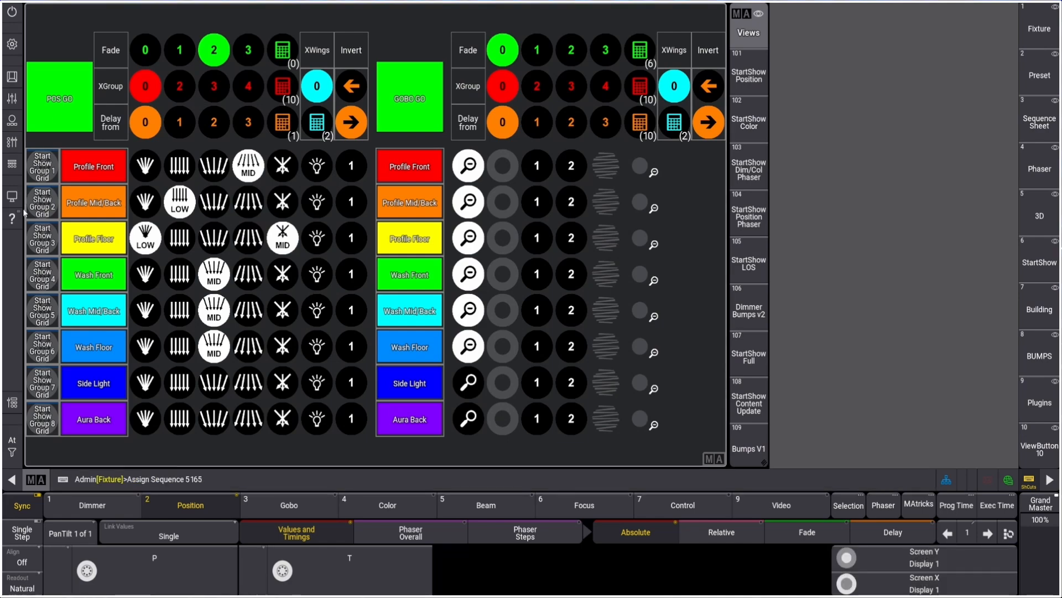
left_click(12, 141)
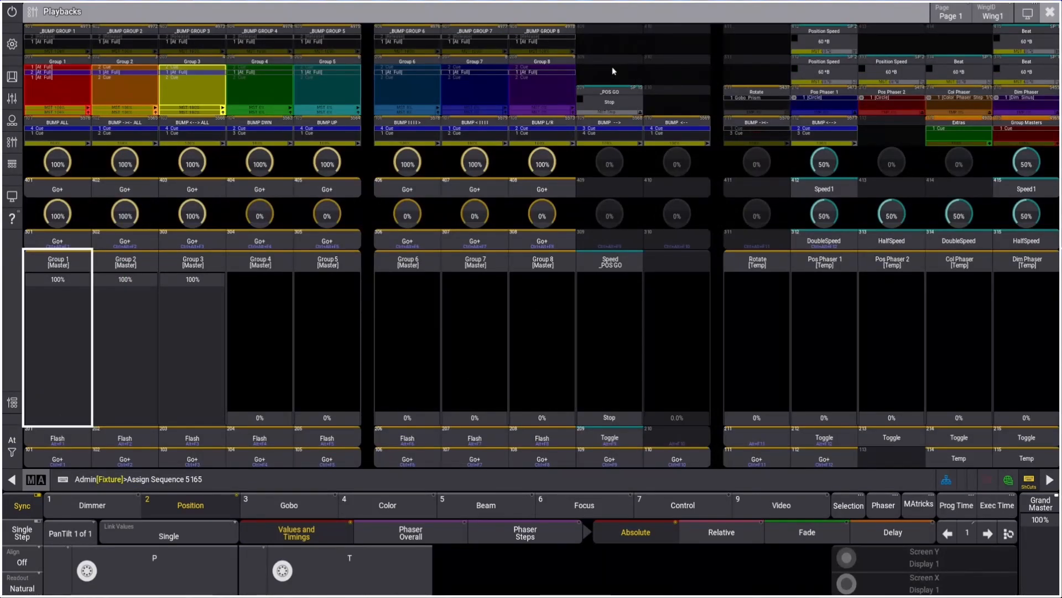
left_click(614, 190)
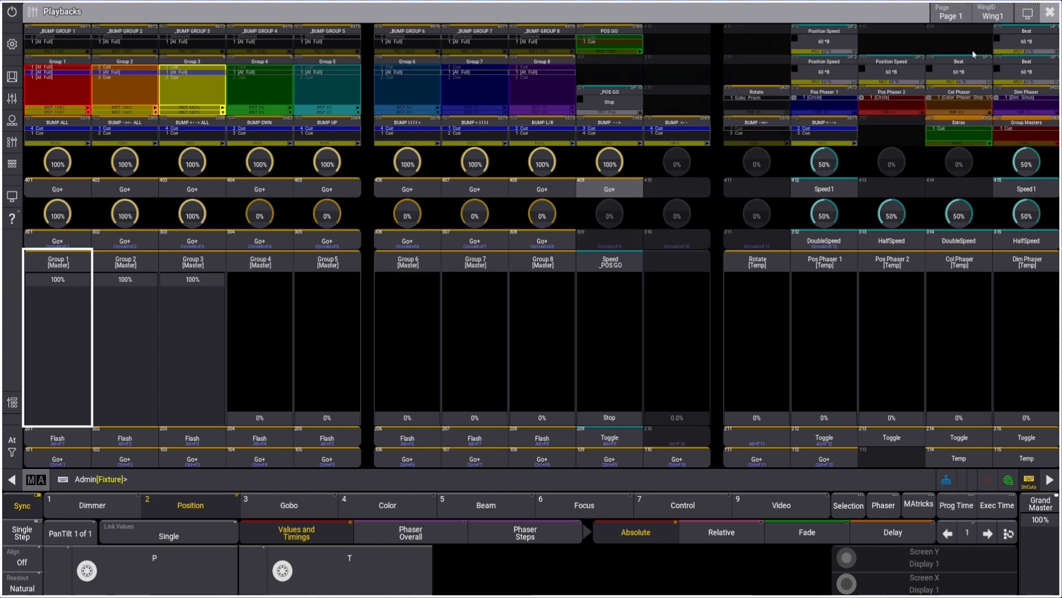
left_click(622, 189)
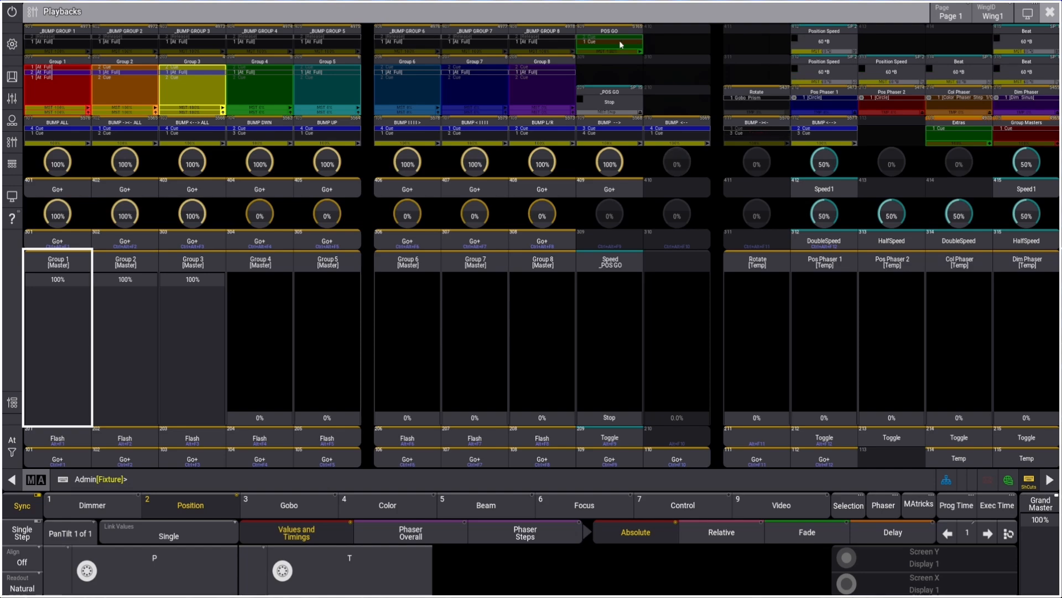
left_click(1050, 12)
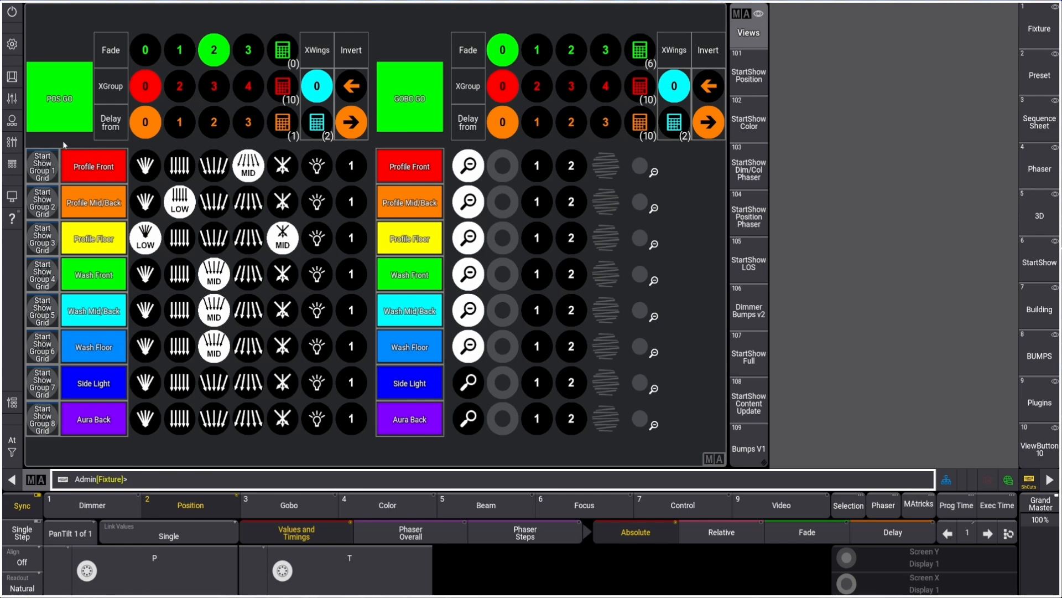
Open the POS GO sequence and examine the command line of cue 1
right_click(61, 112)
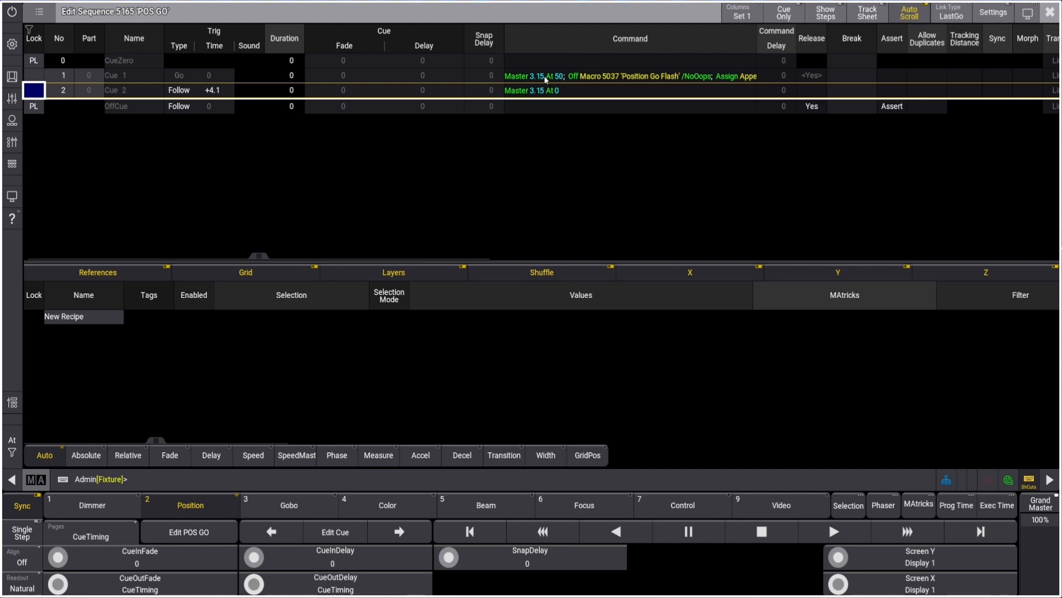
double_click(513, 78)
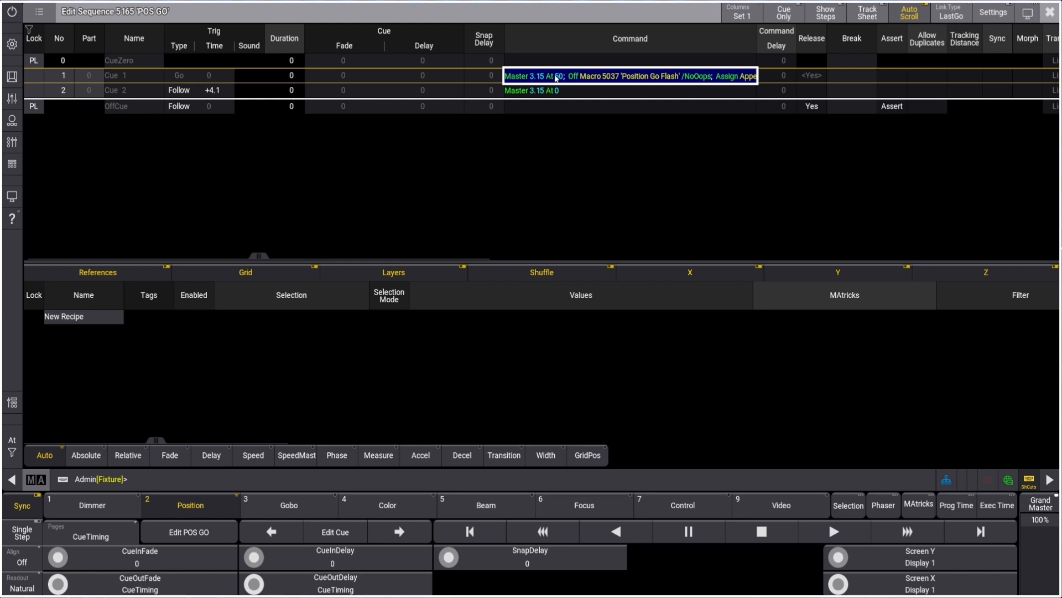
left_click_drag(758, 50, 987, 70)
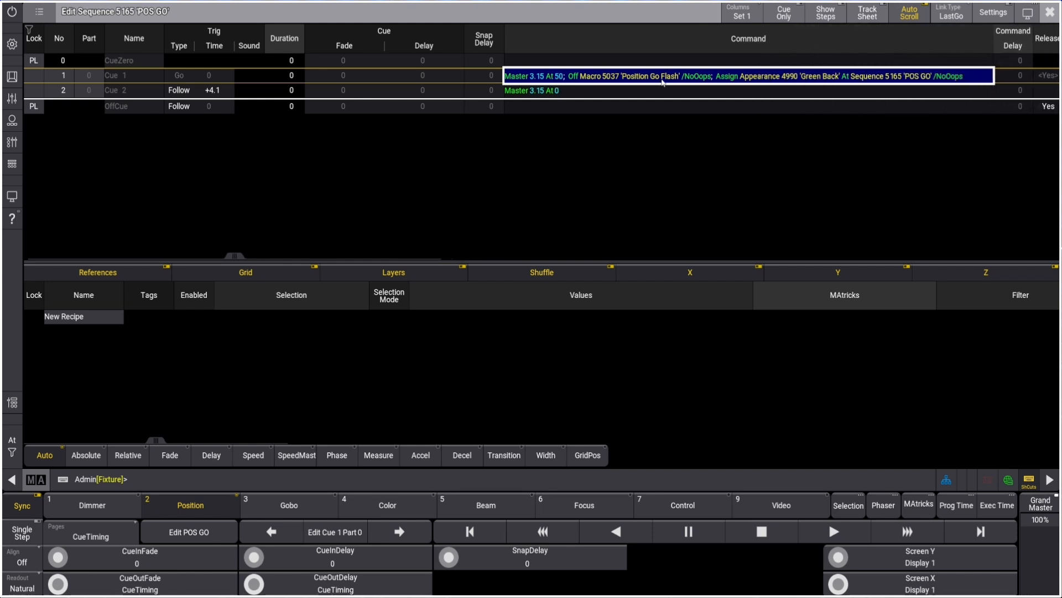
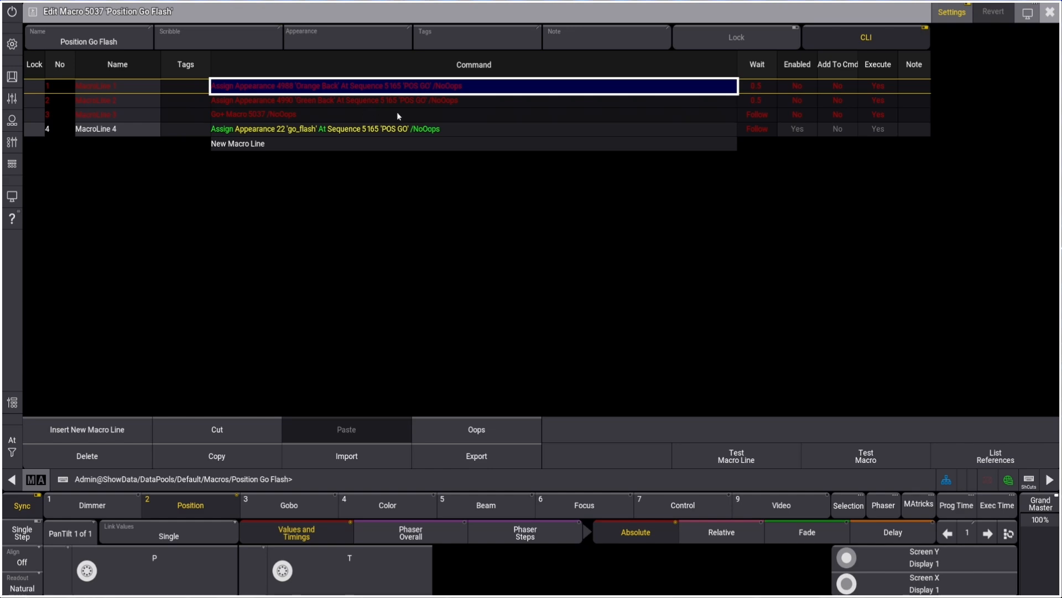
Close the macro editor, select the MID fan option for the Profile Front group and fire POS GO
left_click(1050, 11)
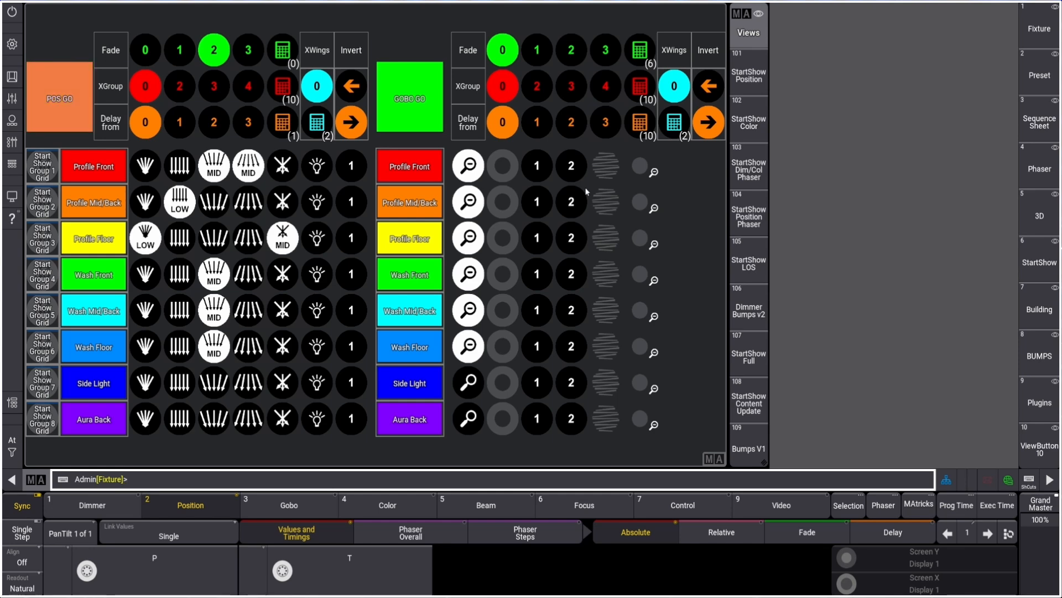
left_click(51, 98)
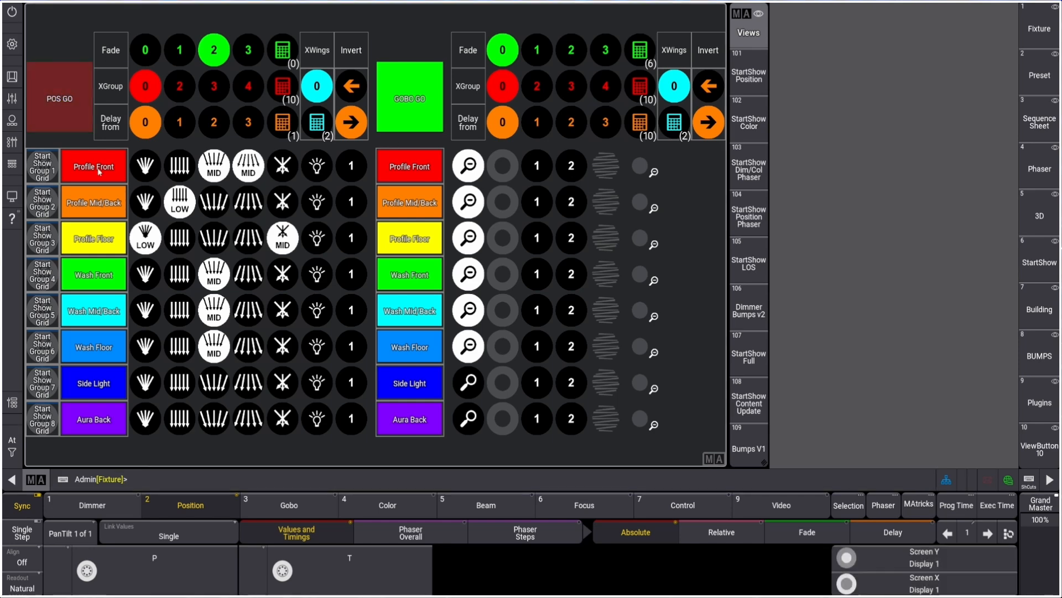
left_click(216, 175)
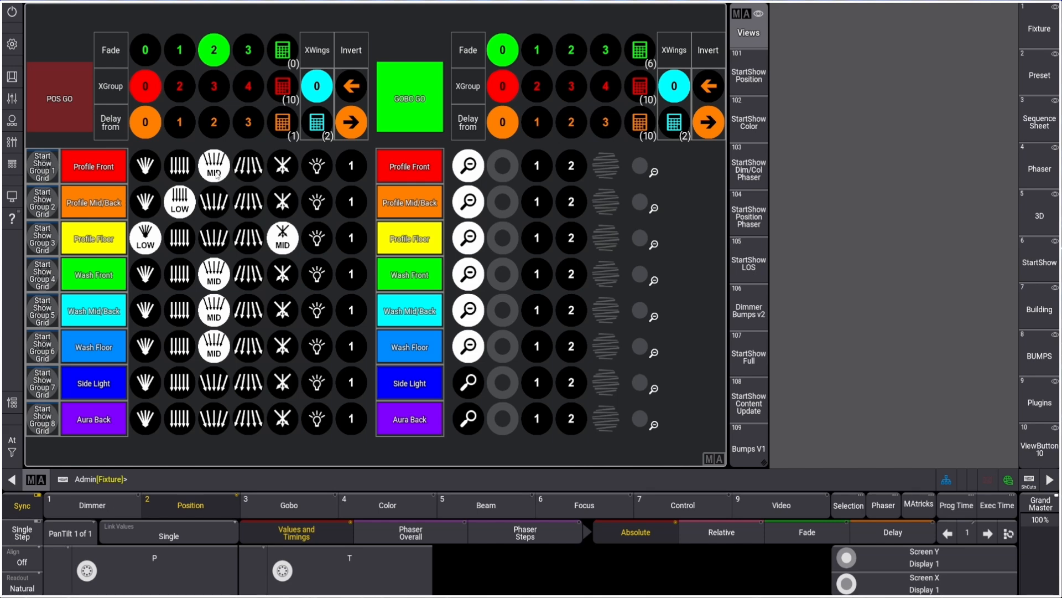
left_click(62, 119)
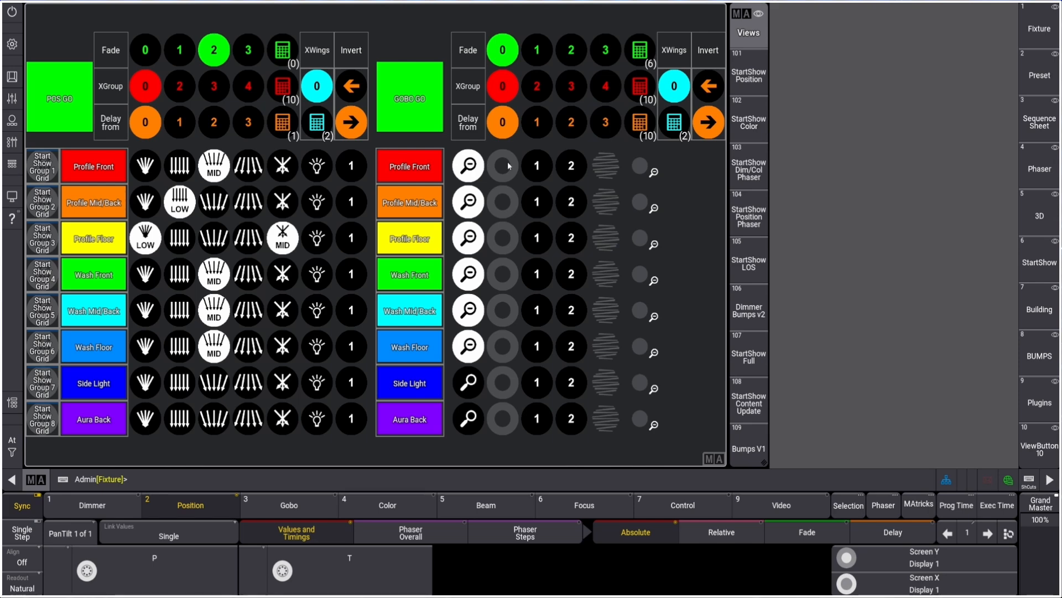
Select gobo 1 for the Profile Front group and fire GOBO GO to preview it
left_click(389, 103)
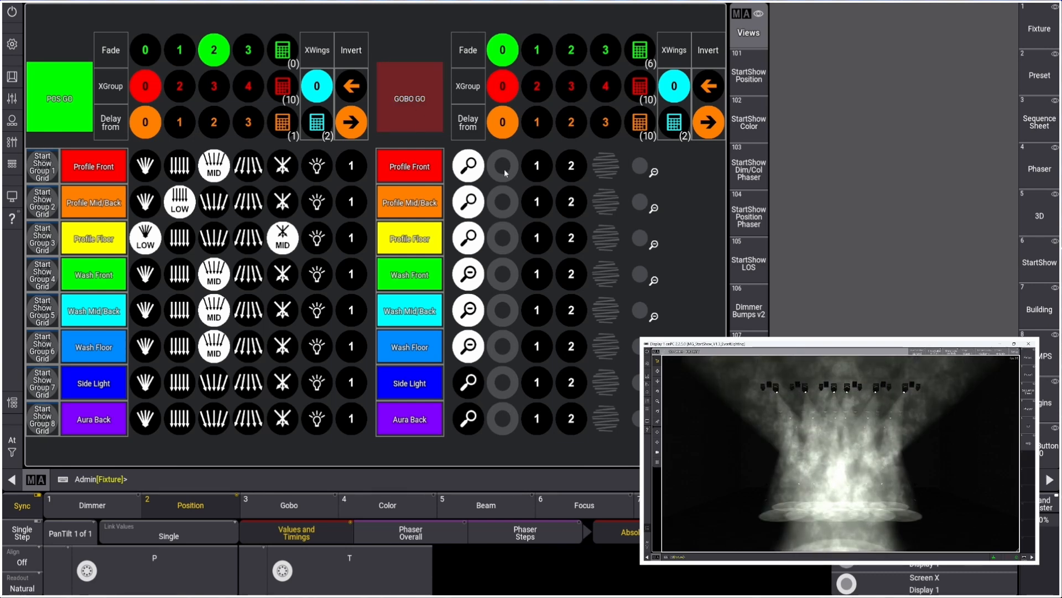
left_click(540, 169)
left_click(653, 278)
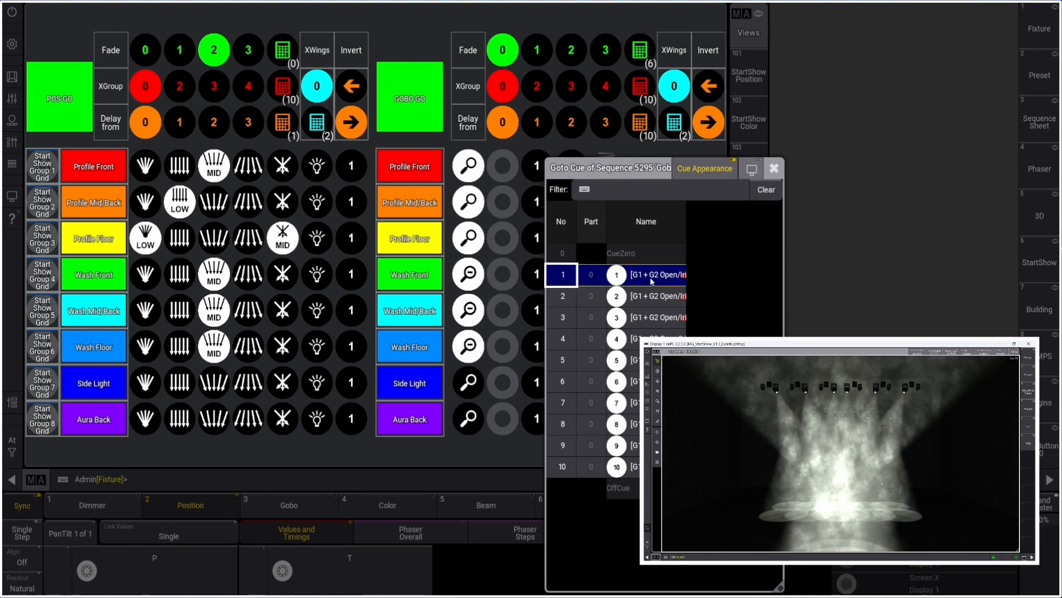
left_click(409, 99)
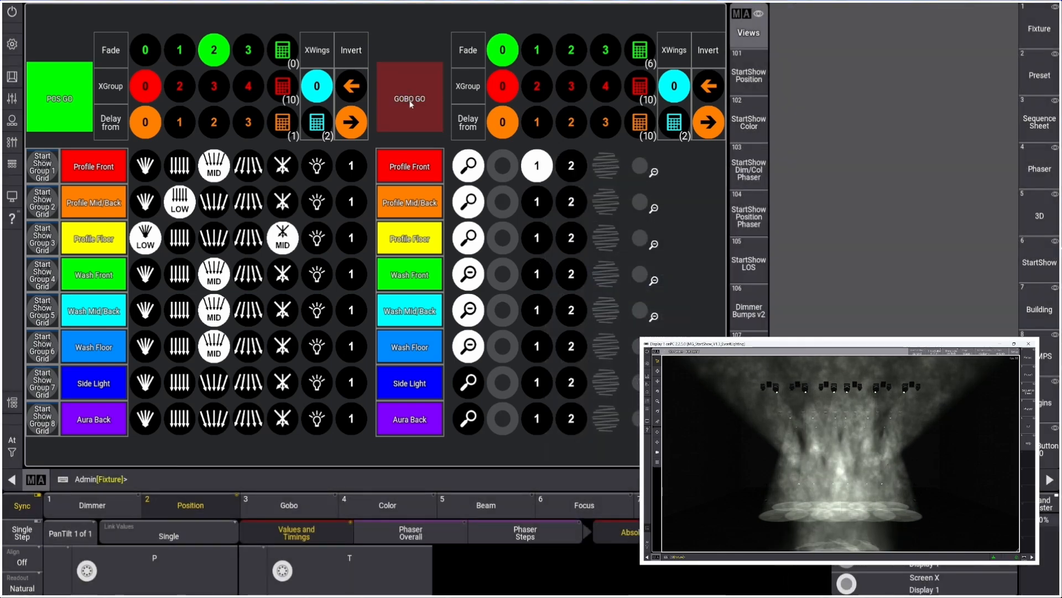
Choose gobo cues for the Profile Mid/Back and Profile Floor groups from their goto-cue lists
left_click(573, 196)
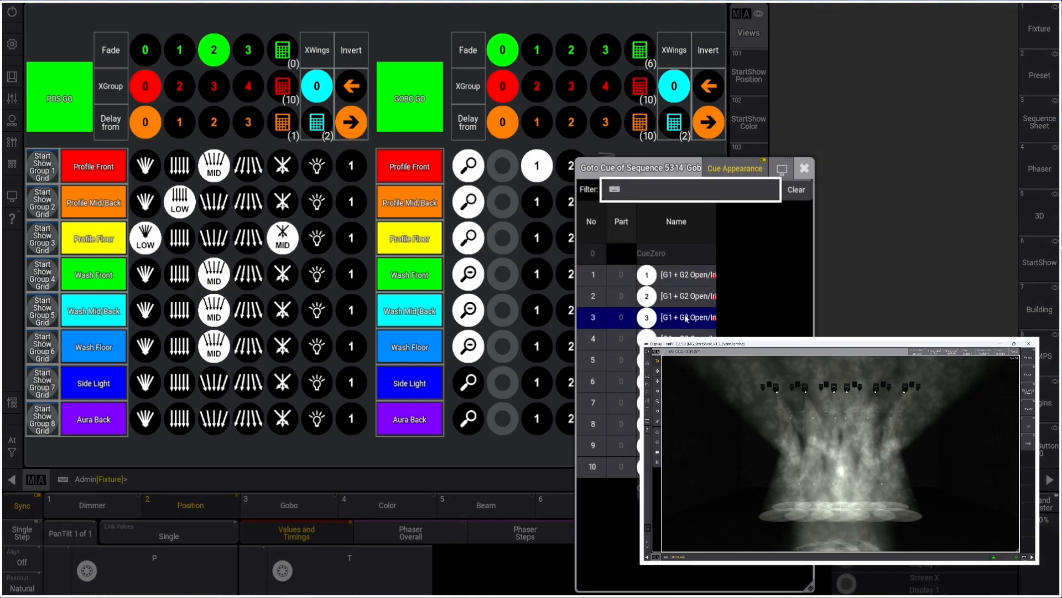
left_click(684, 316)
left_click(534, 244)
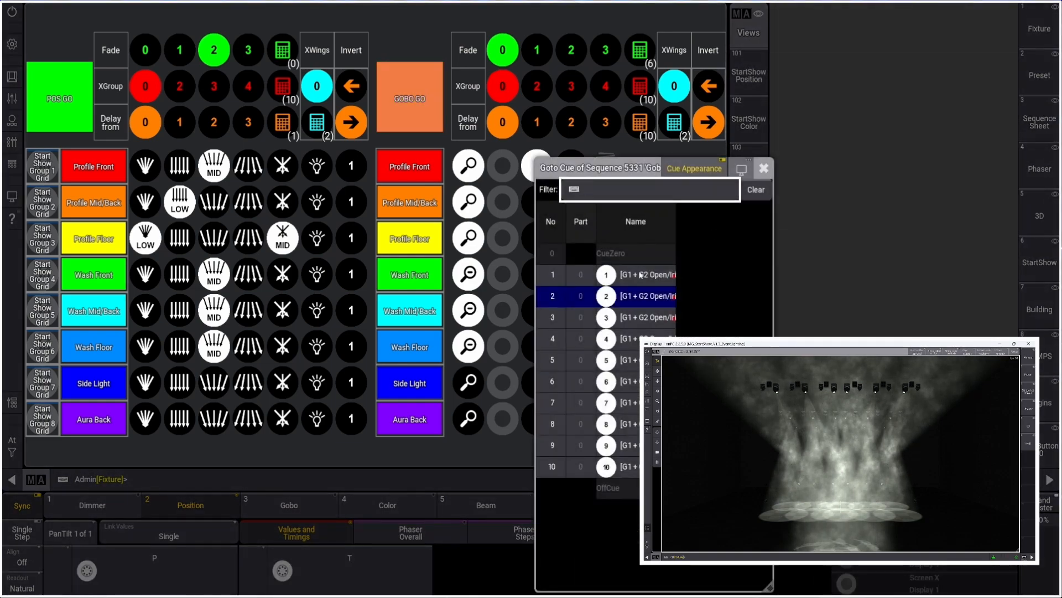
left_click(639, 275)
left_click(575, 167)
left_click(674, 275)
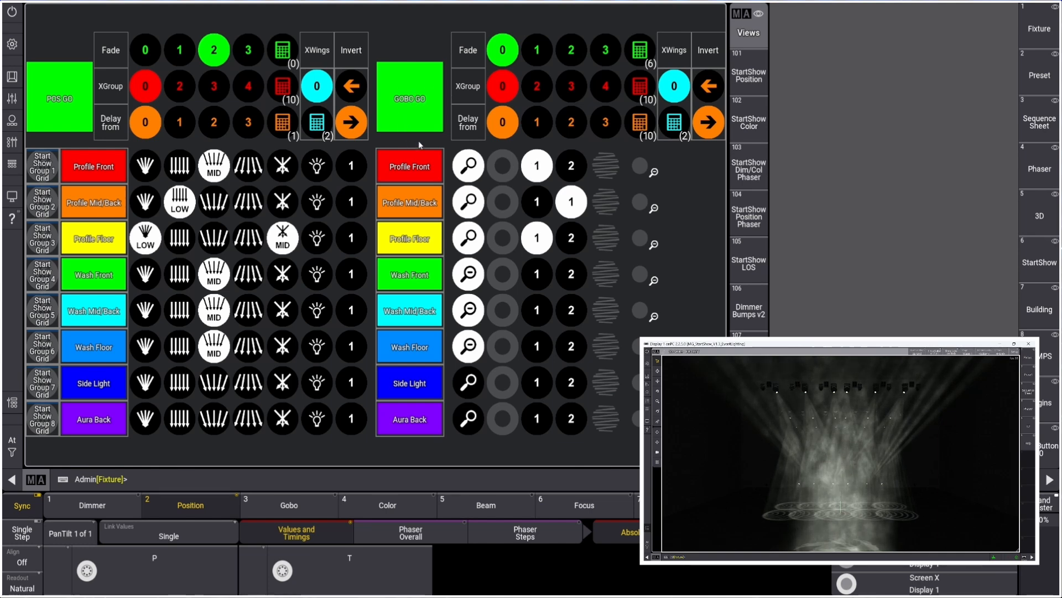
Open and examine the Profile Front gobo, gobo open and zoom trigger sequences and their cue commands
right_click(543, 167)
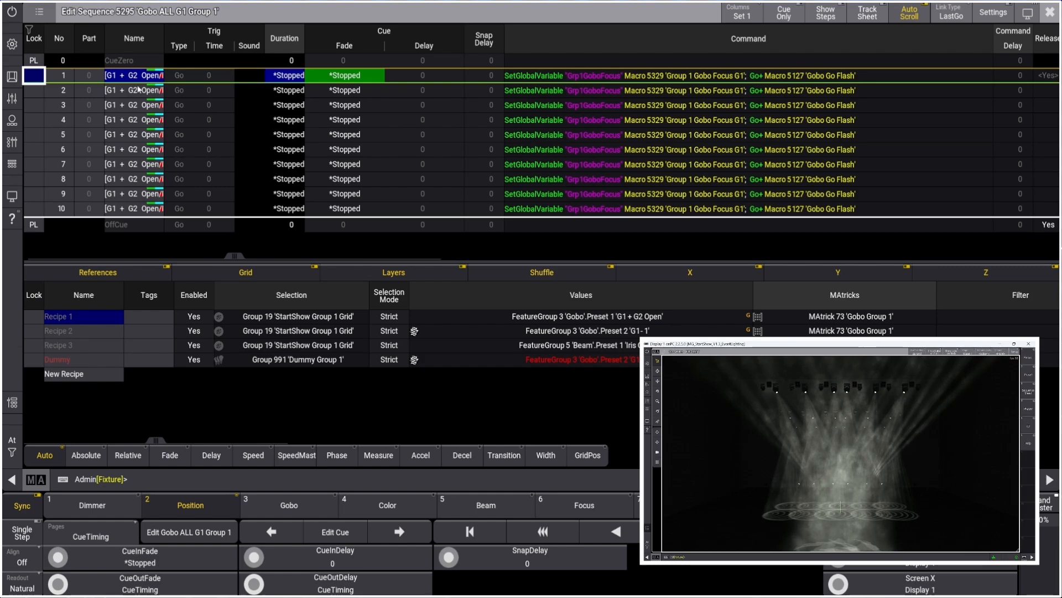
left_click_drag(137, 79, 140, 94)
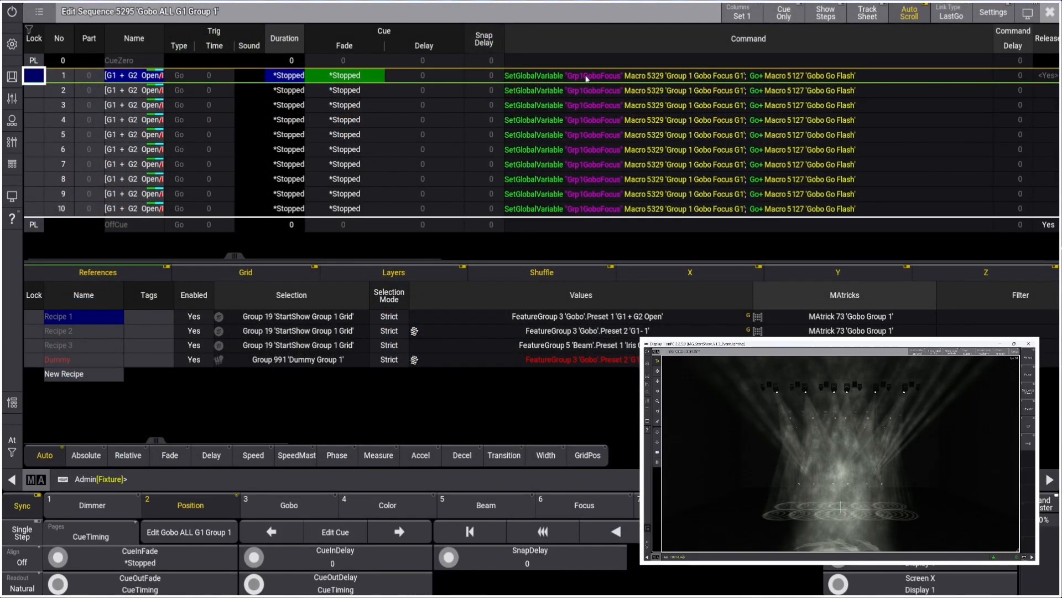
left_click(1050, 12)
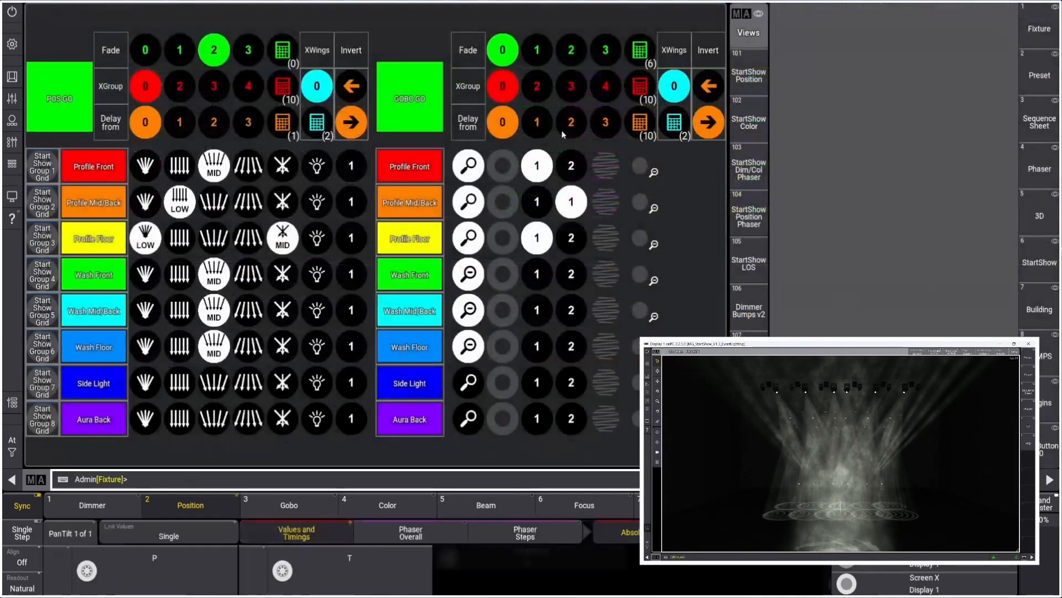
right_click(501, 166)
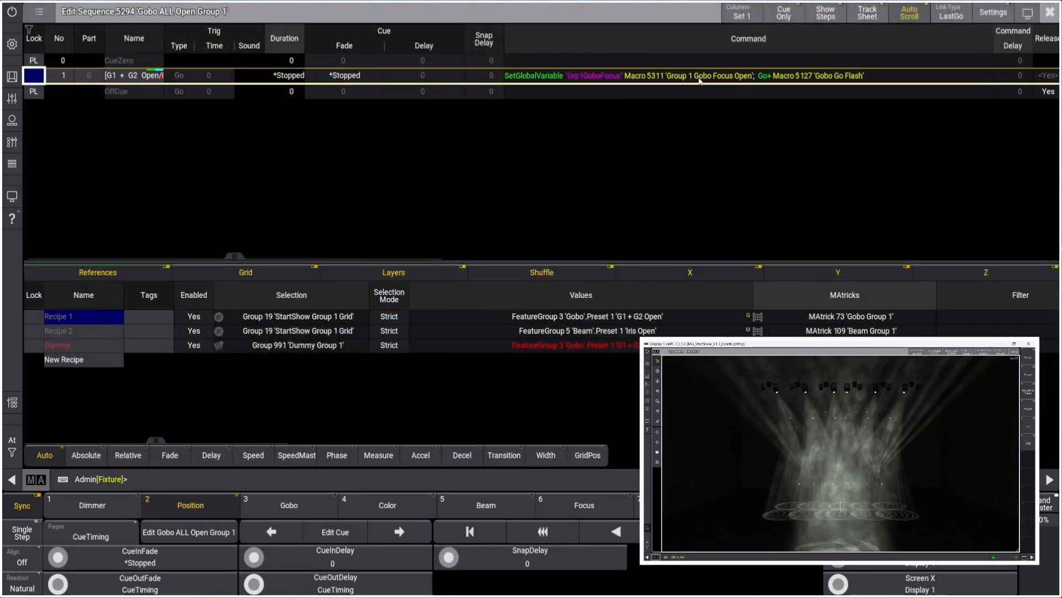
left_click(1050, 12)
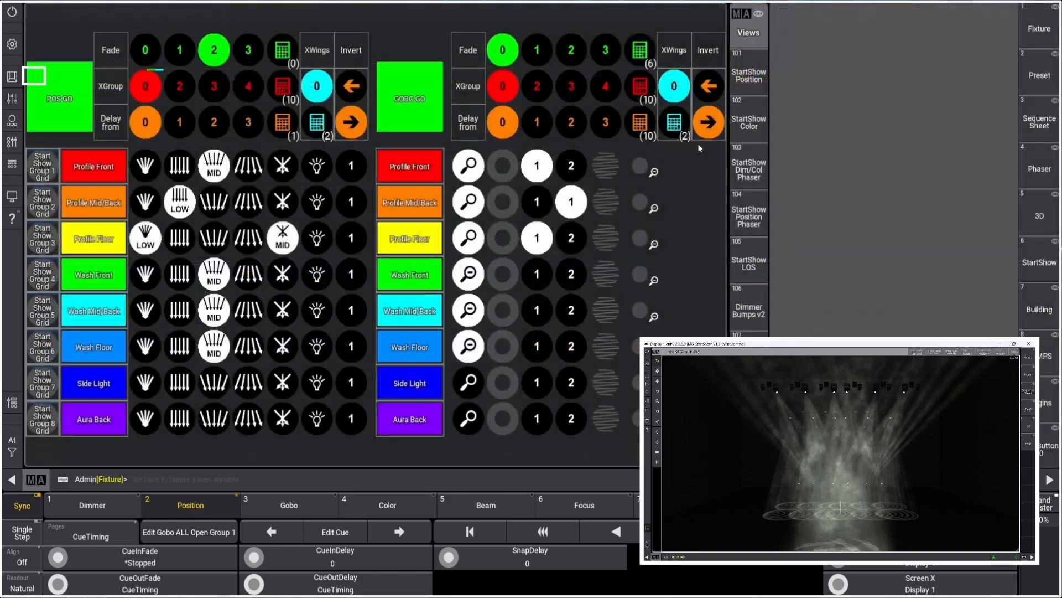
right_click(470, 167)
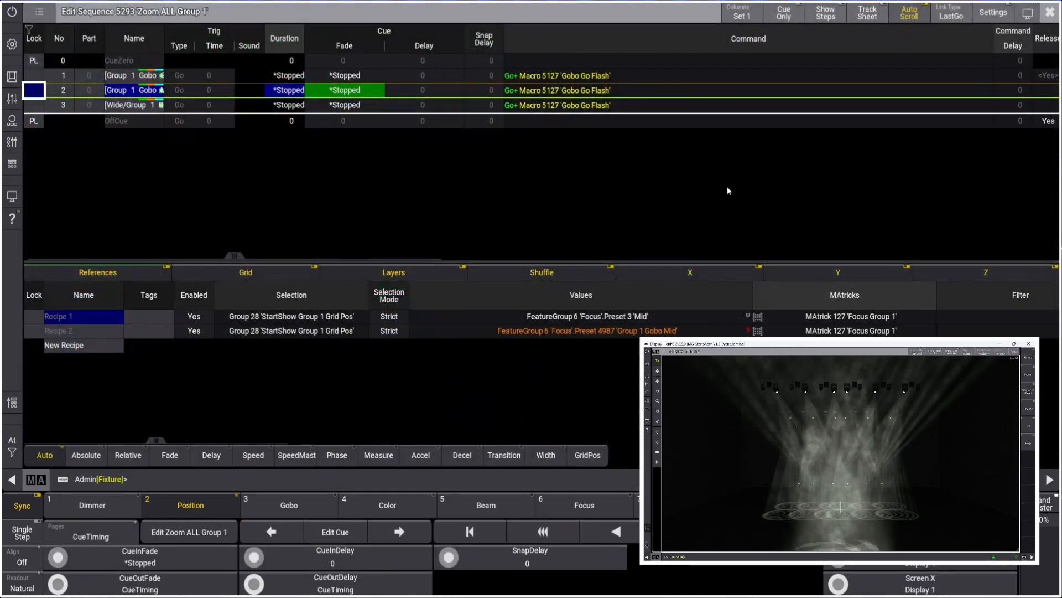
left_click(1050, 12)
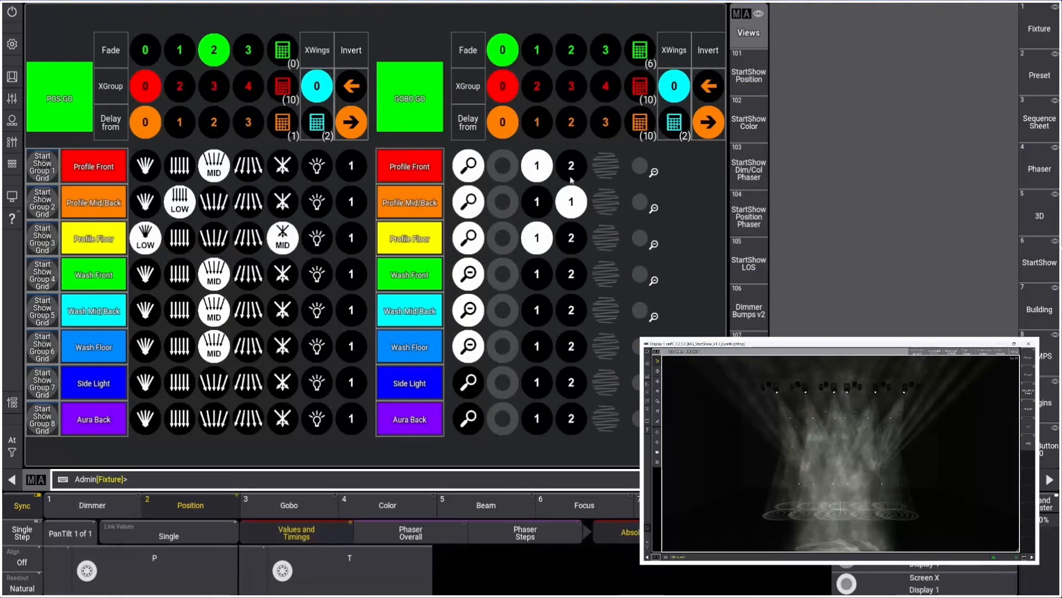
right_click(572, 180)
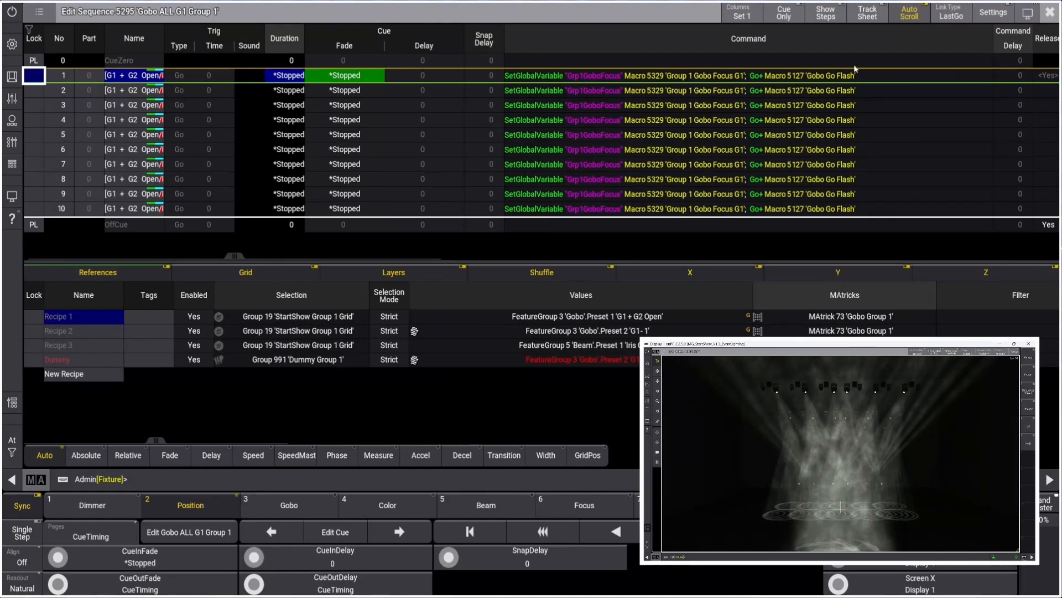
left_click(1050, 12)
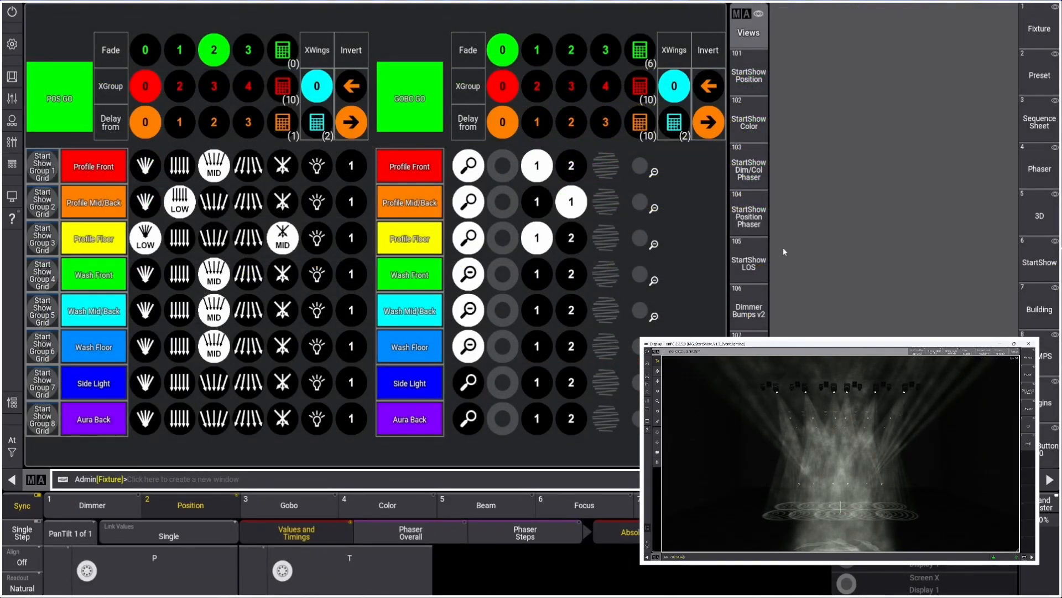
Switch to an empty view and add a Macros pool window to it
scroll(1039, 354, "down", 2)
left_click(1039, 445)
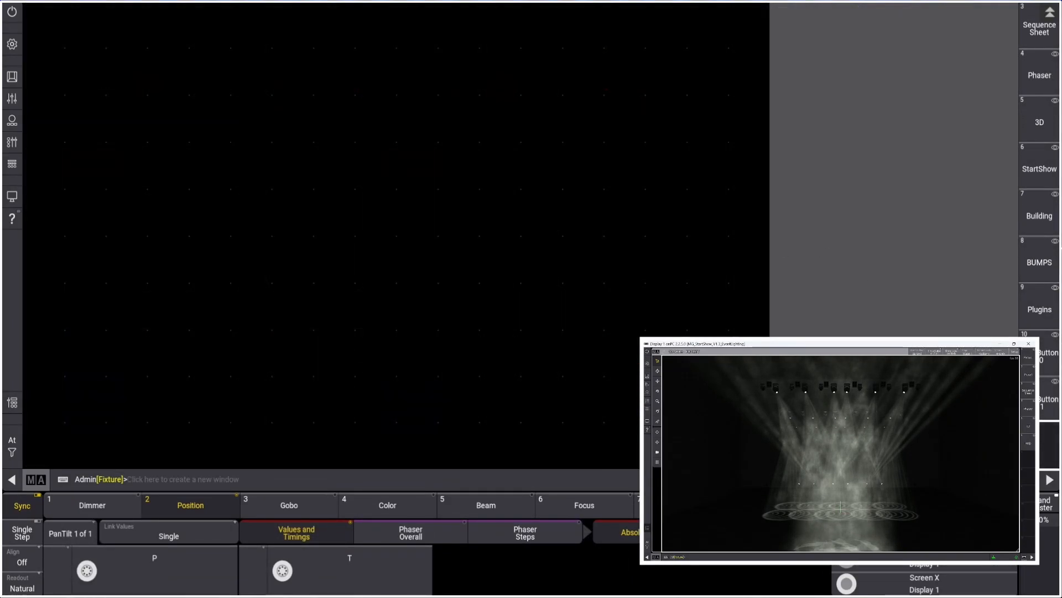
left_click(30, 11)
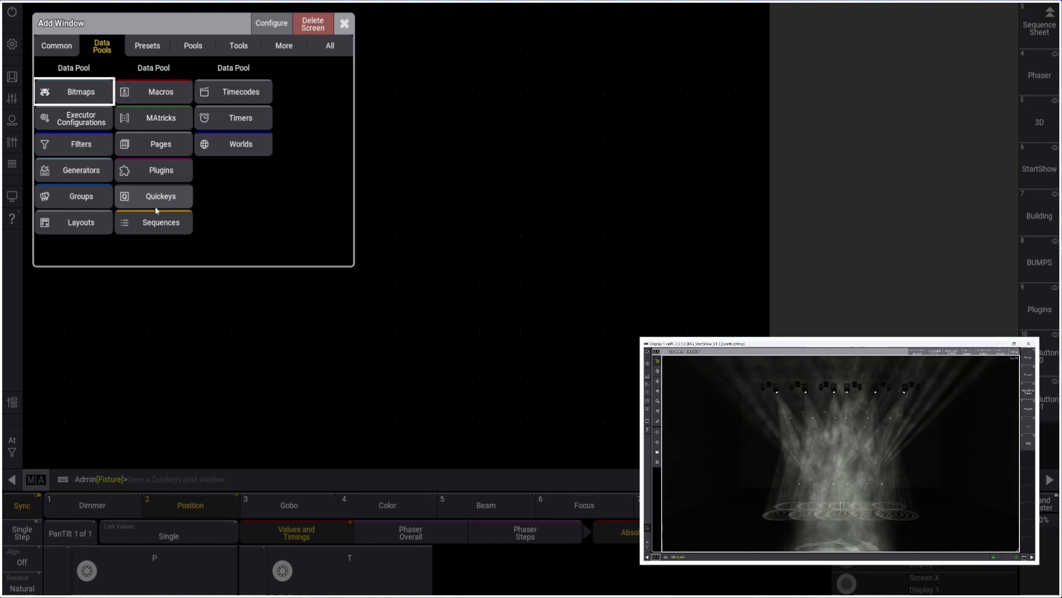
left_click(155, 93)
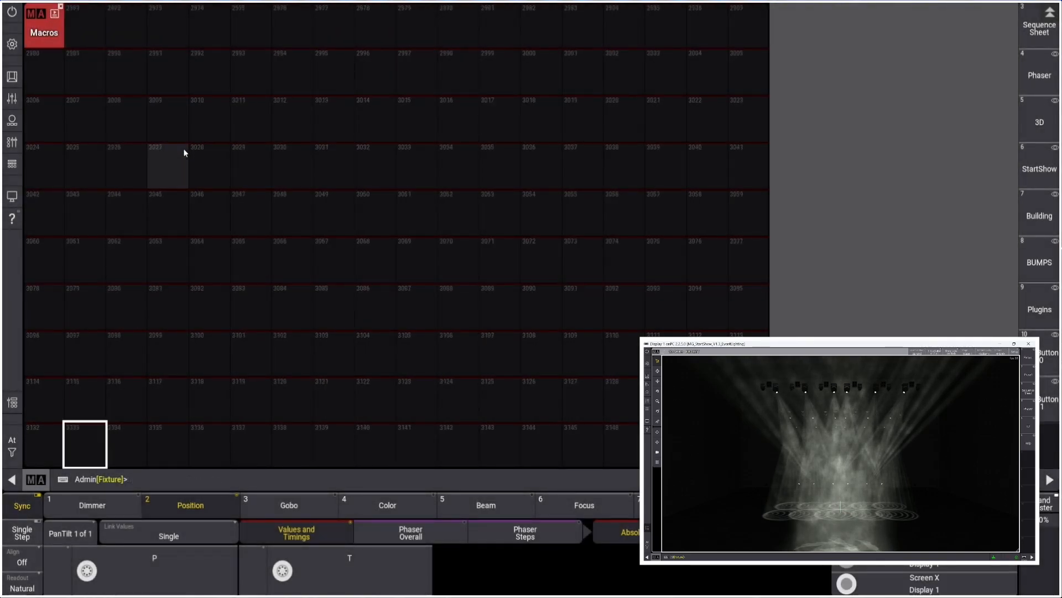
Open the Gobo Focus G1 macro and widen its command column to read the full macro line
scroll(185, 158, "down", 5)
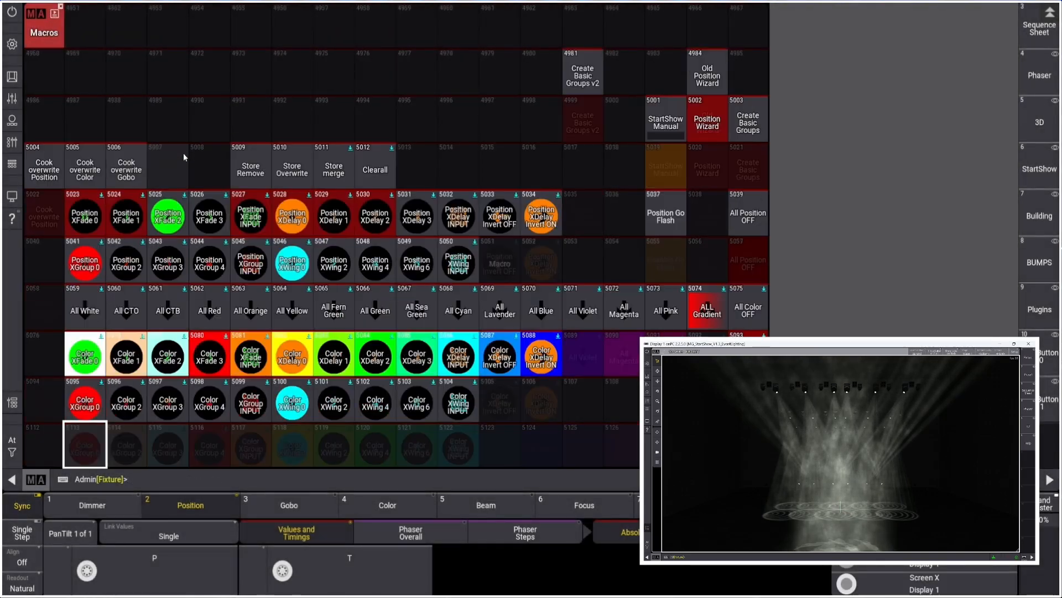
scroll(184, 155, "down", 6)
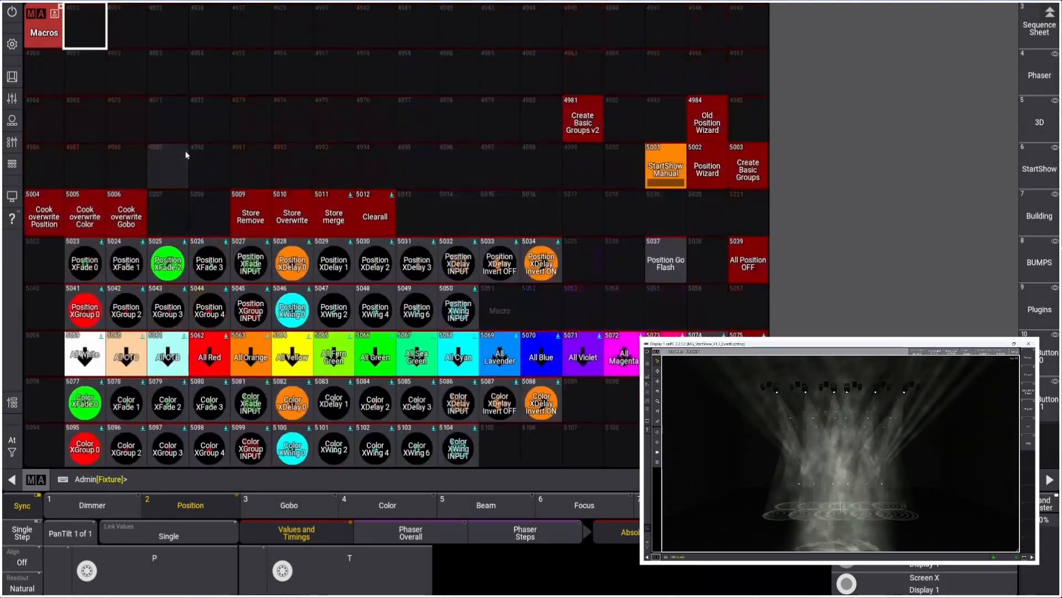
scroll(185, 158, "down", 13)
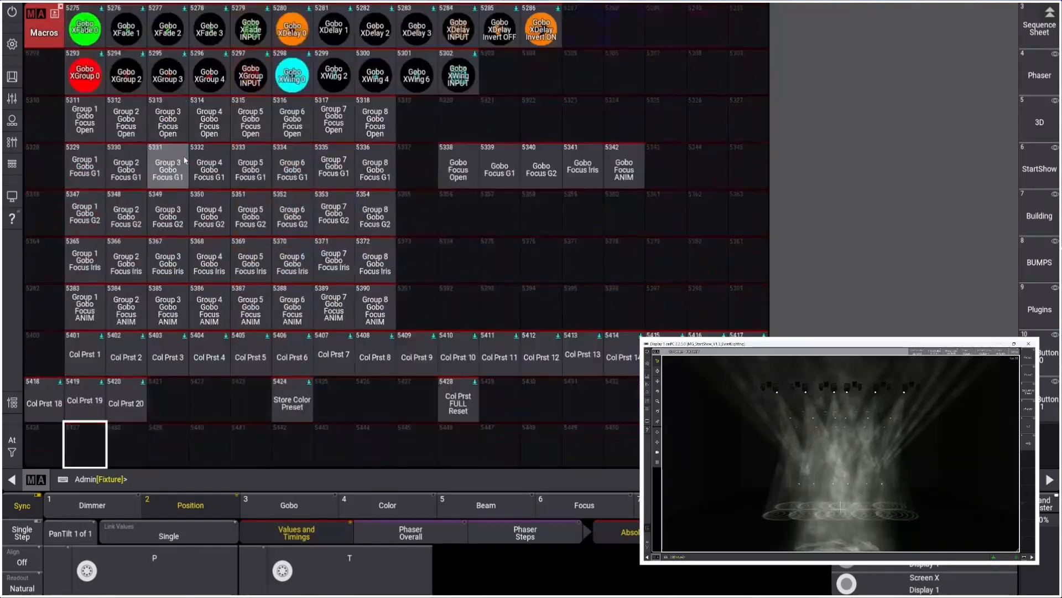
key("Up")
key("Up")
key("Up")
key("Up")
key("Up")
key("Up")
key("Up")
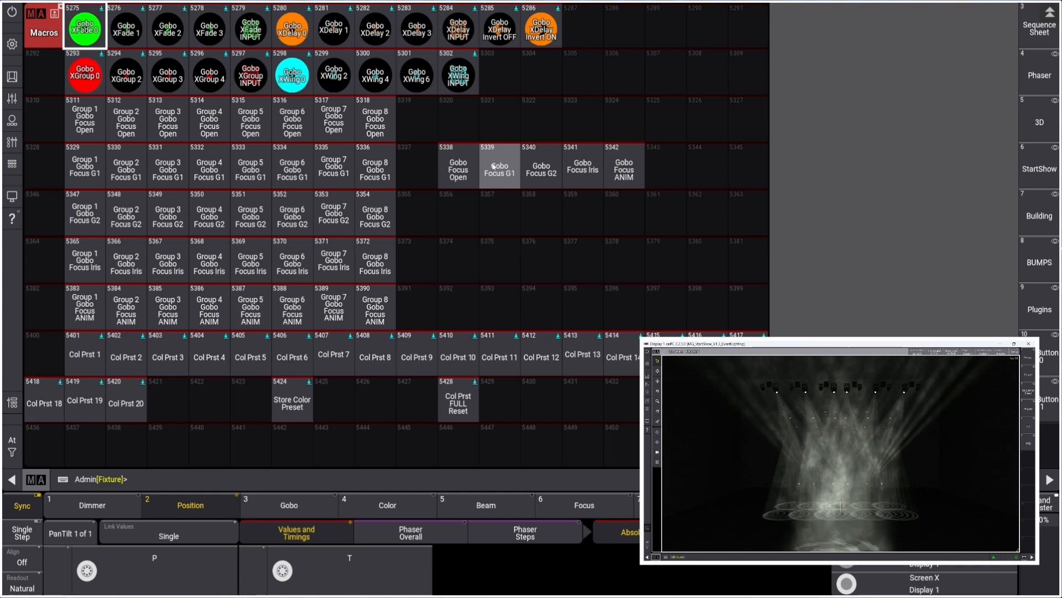
right_click(502, 167)
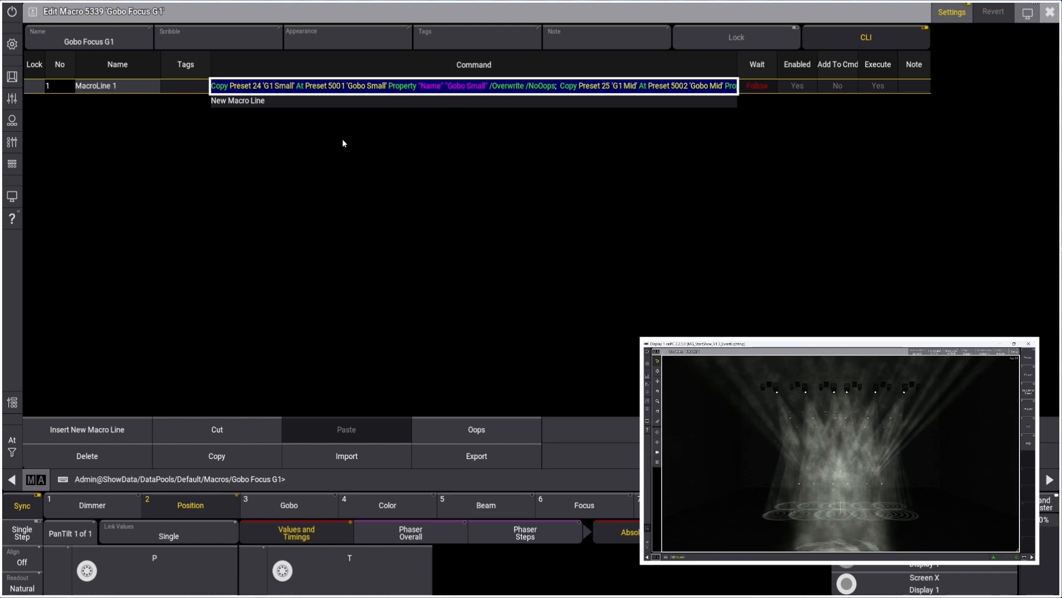
left_click_drag(740, 64, 1021, 65)
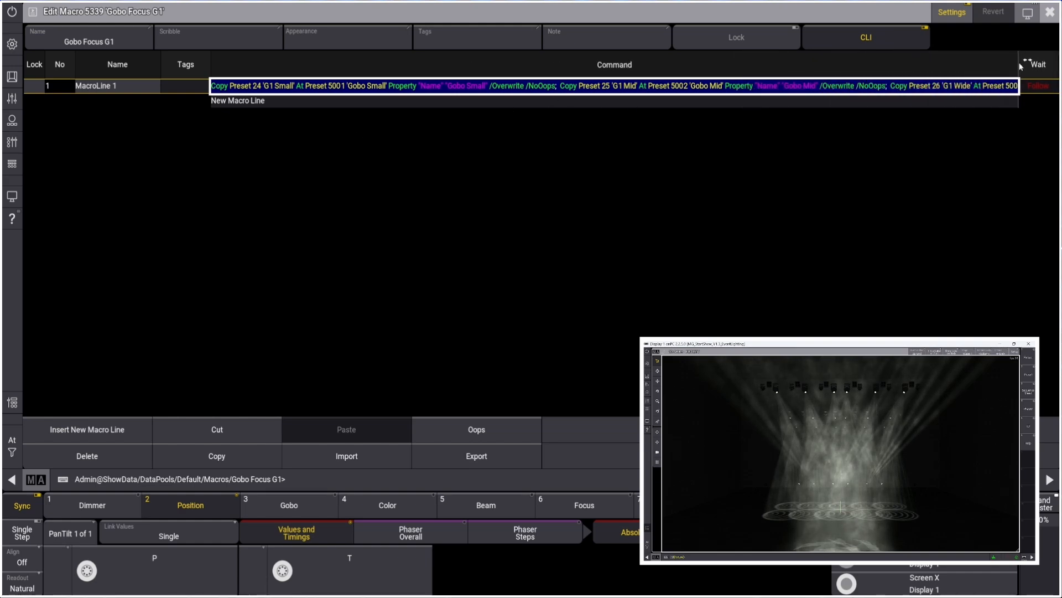
left_click_drag(468, 410, 562, 411)
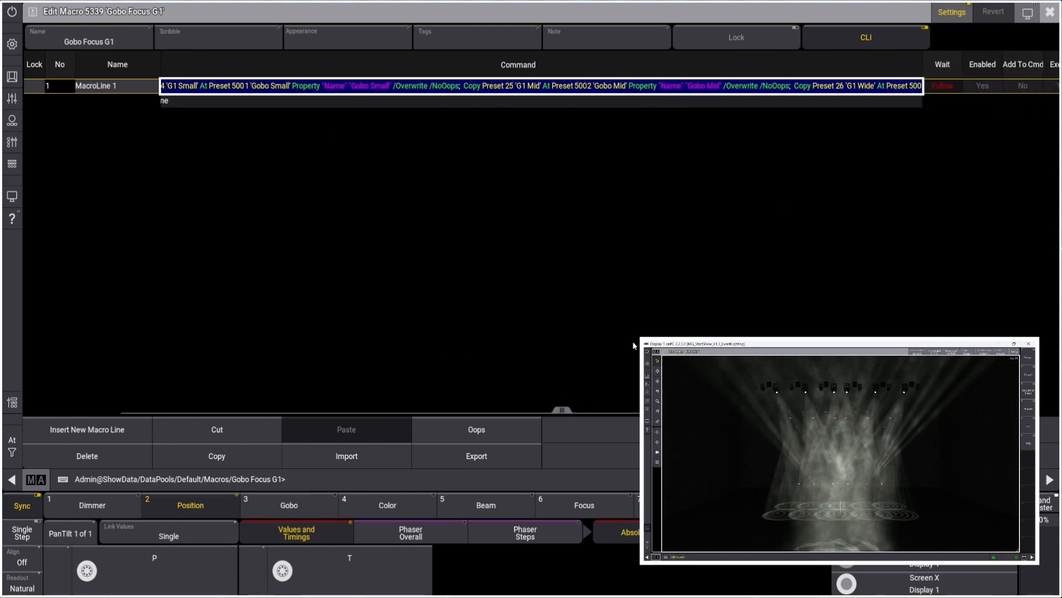
left_click(1050, 12)
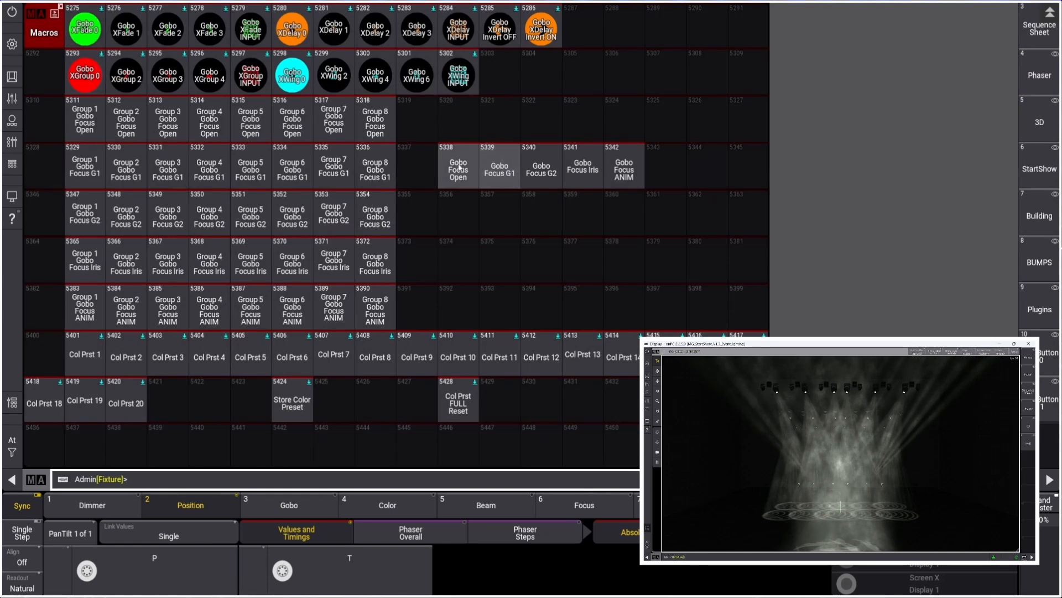
Examine the Gobo Focus Open and Group 7 Gobo Focus G1 macros and browse the macro pool
right_click(459, 167)
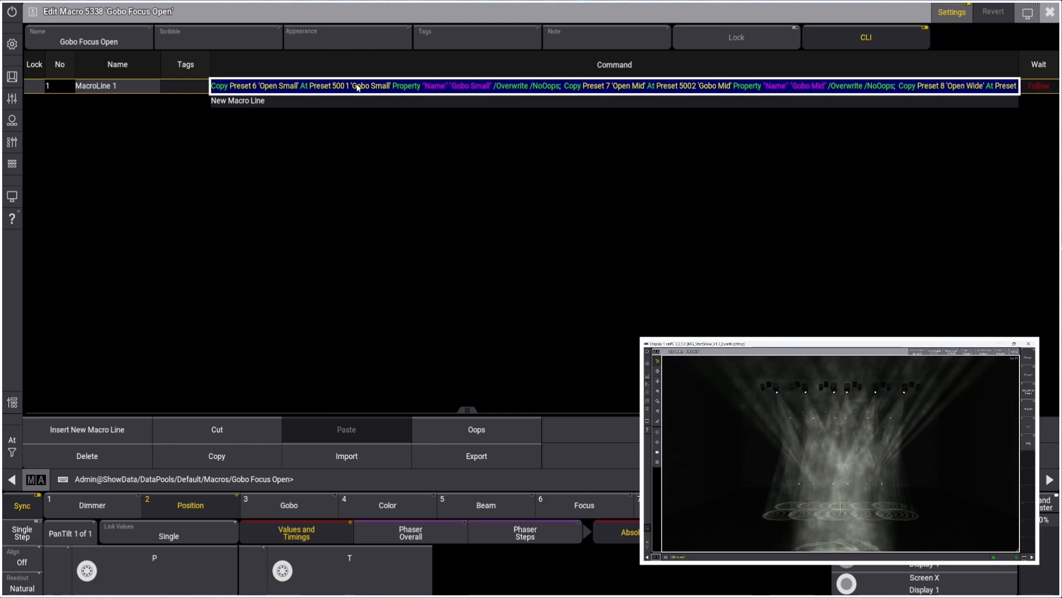
left_click(1050, 11)
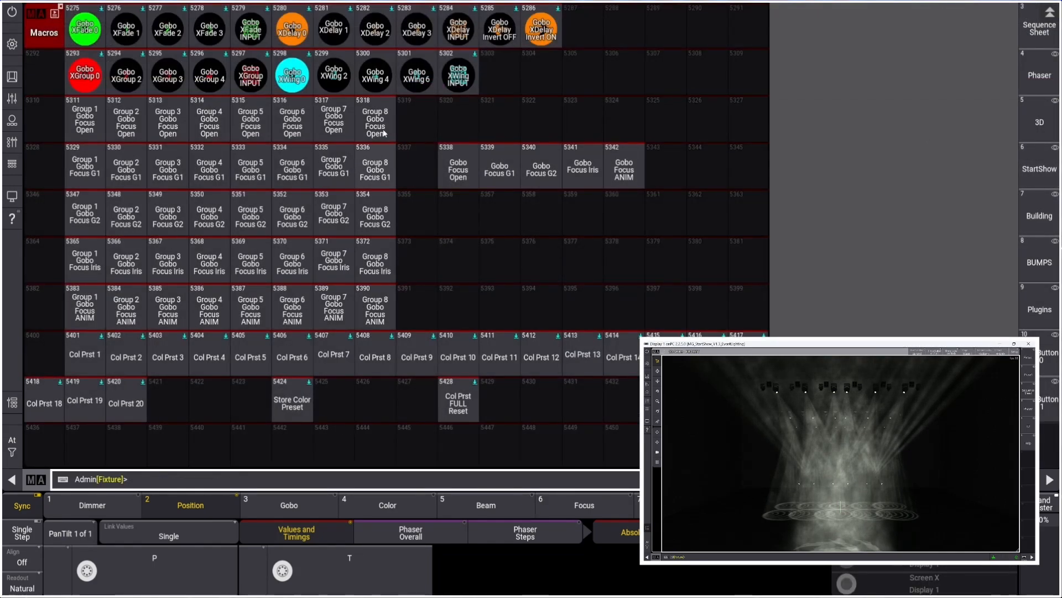
right_click(346, 186)
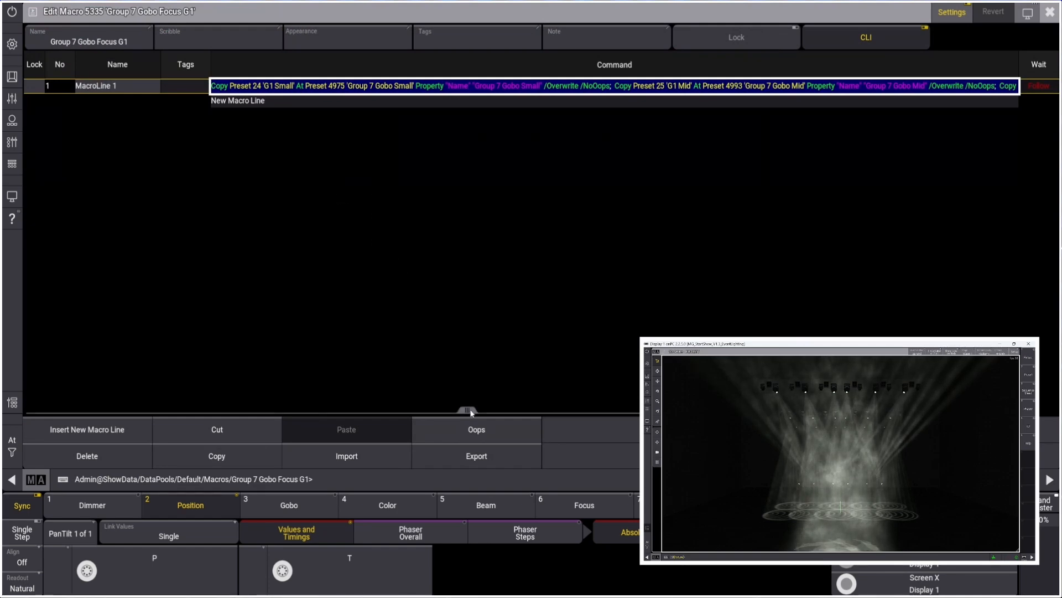
left_click_drag(473, 409, 488, 412)
left_click(1049, 12)
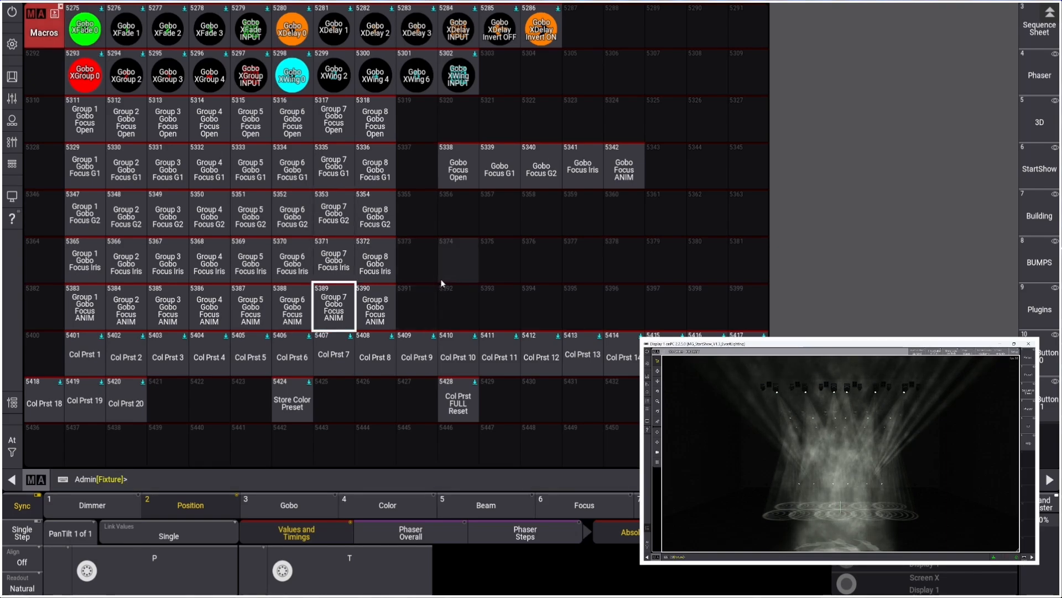
scroll(441, 280, "down", 8)
scroll(440, 283, "down", 20)
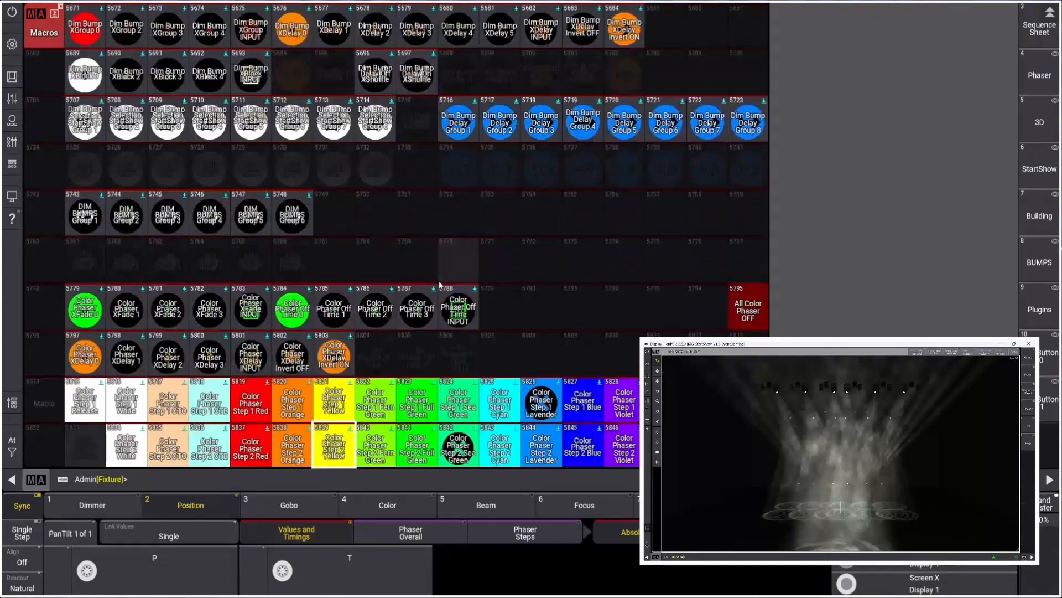
scroll(439, 285, "up", 20)
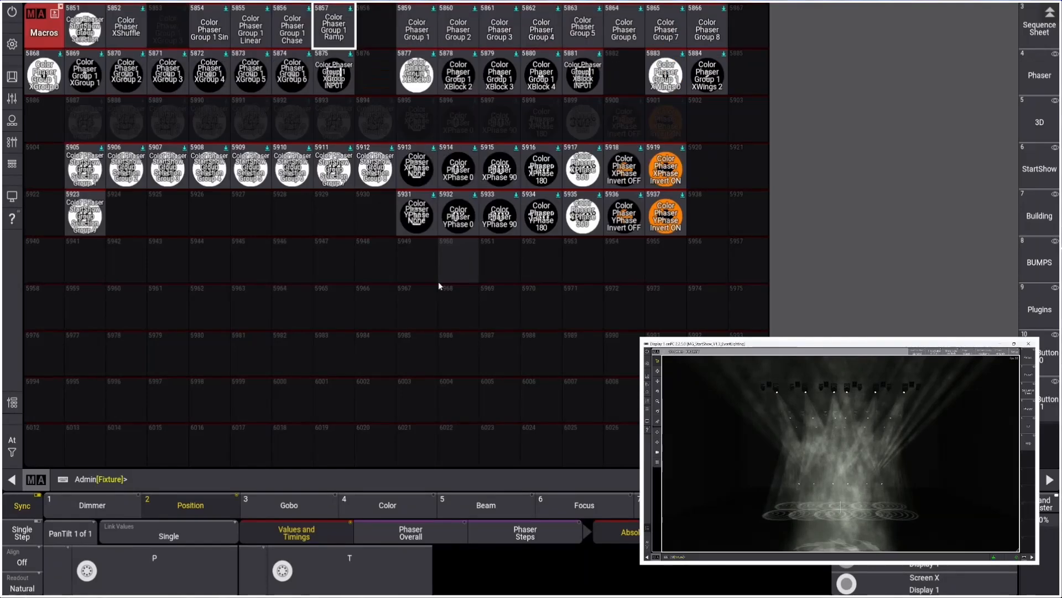
Review the position, color, dimmer and gobo phaser macros further through the macro pool
scroll(439, 286, "up", 20)
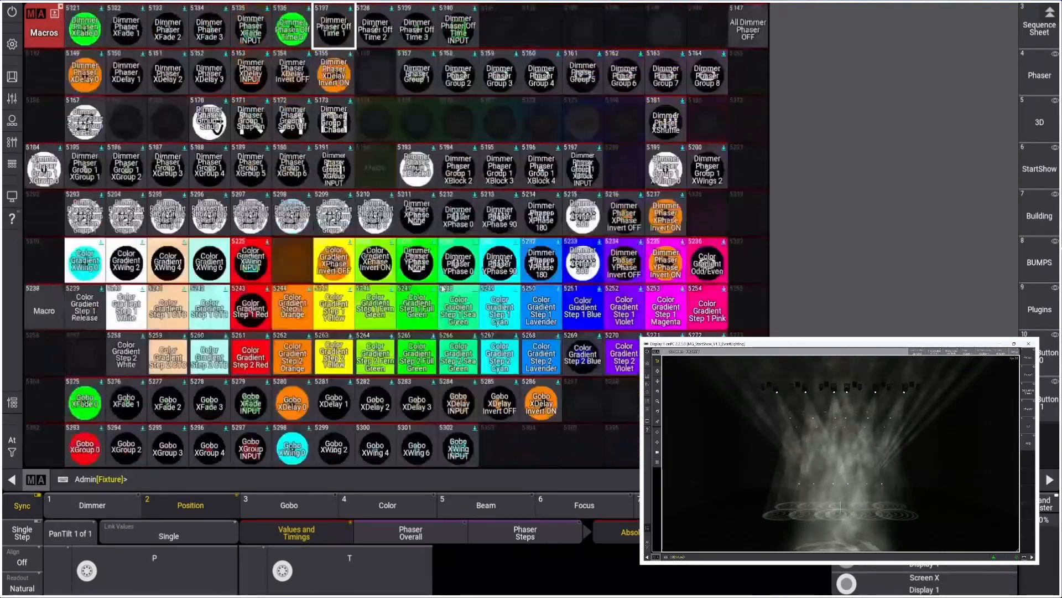
scroll(441, 287, "down", 7)
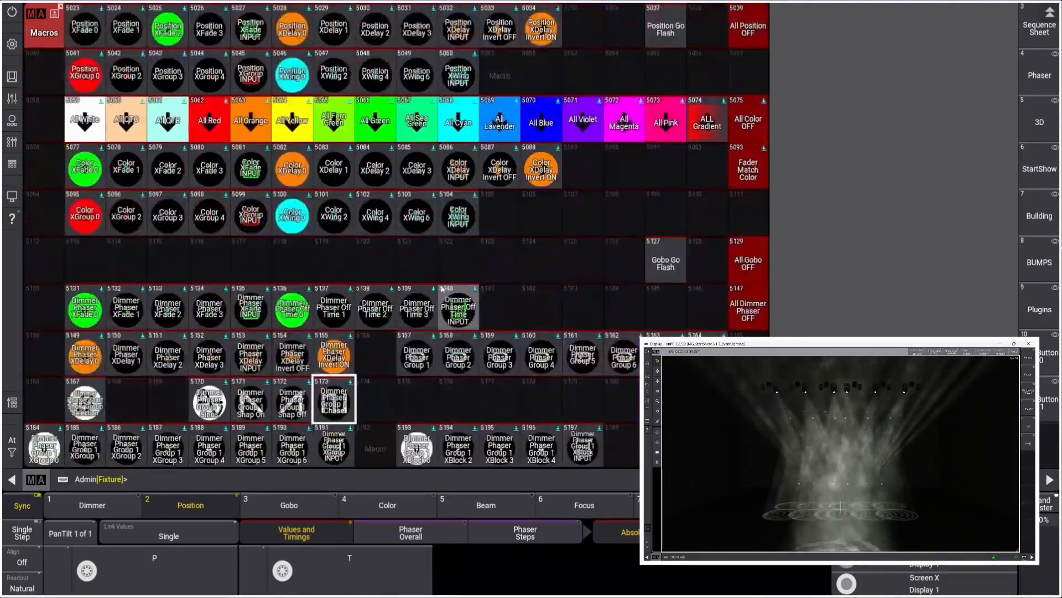
scroll(443, 288, "down", 20)
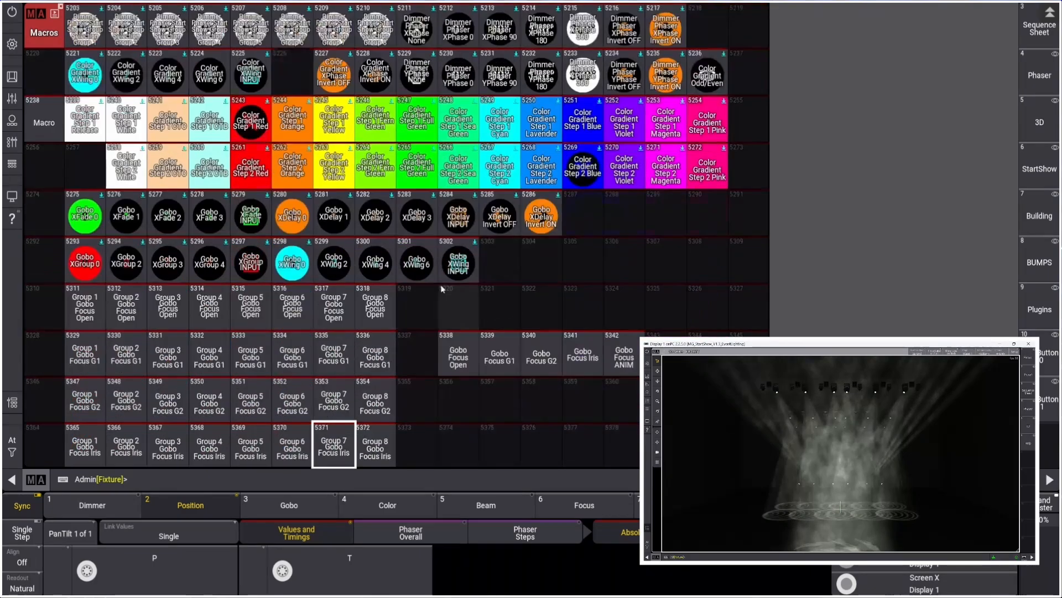
scroll(443, 289, "down", 3)
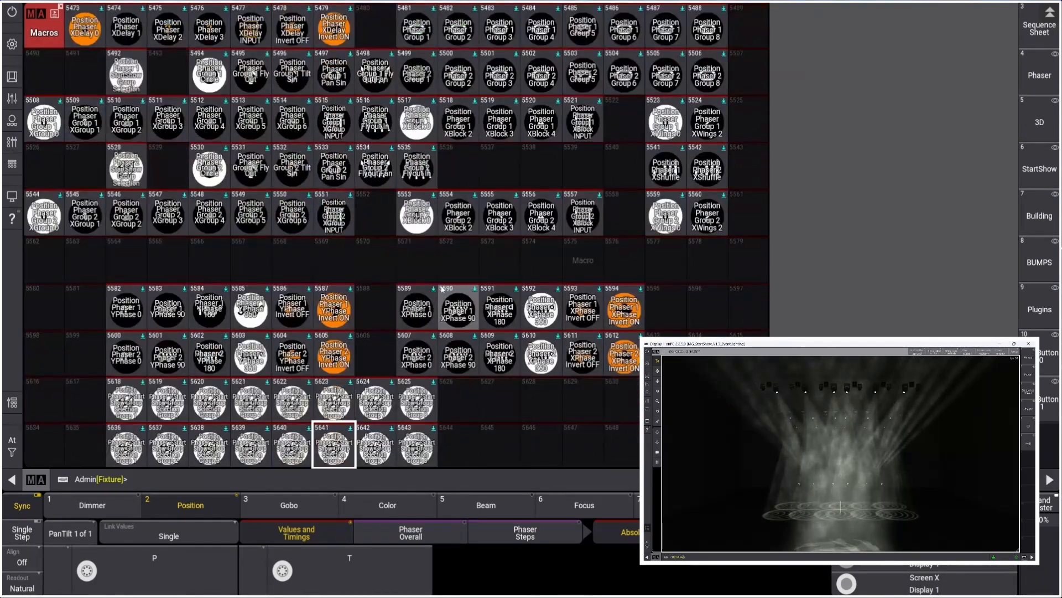
scroll(443, 288, "up", 4)
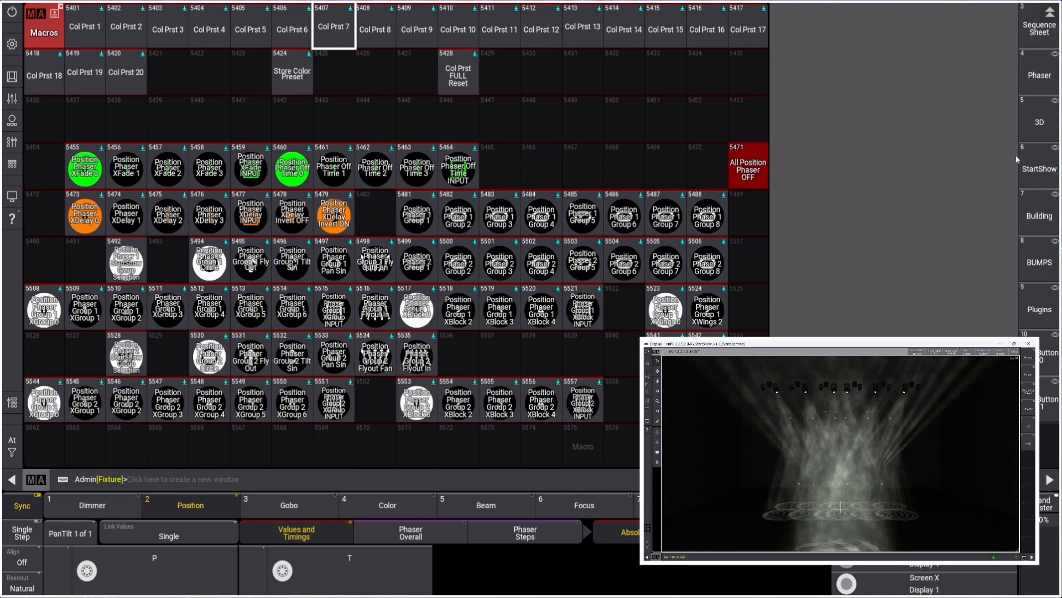
scroll(1039, 158, "up", 2)
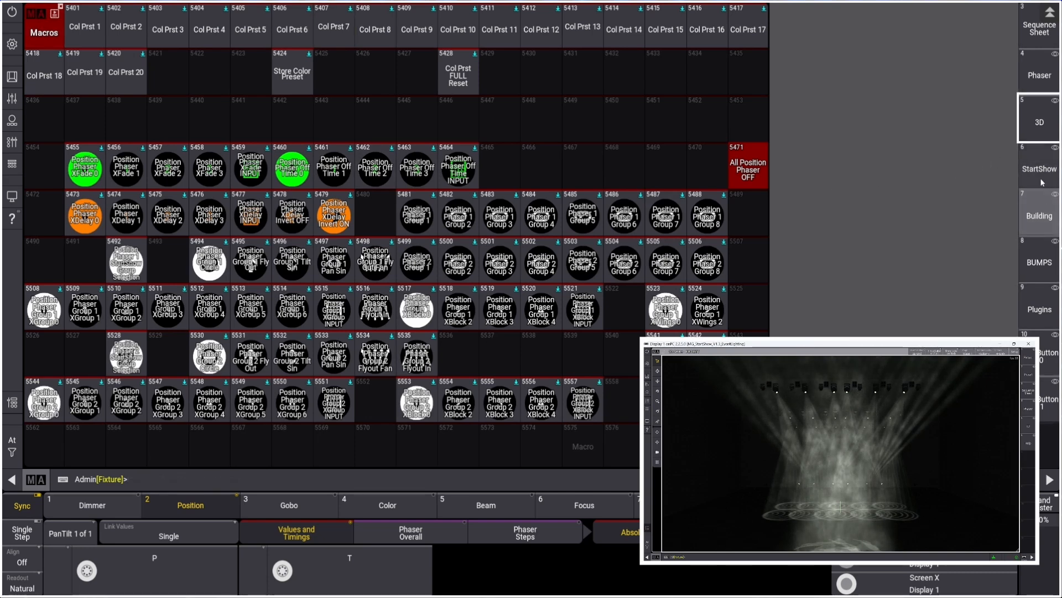
Switch to the StartShow trigger view and set the gobo fade to 2
left_click(1039, 179)
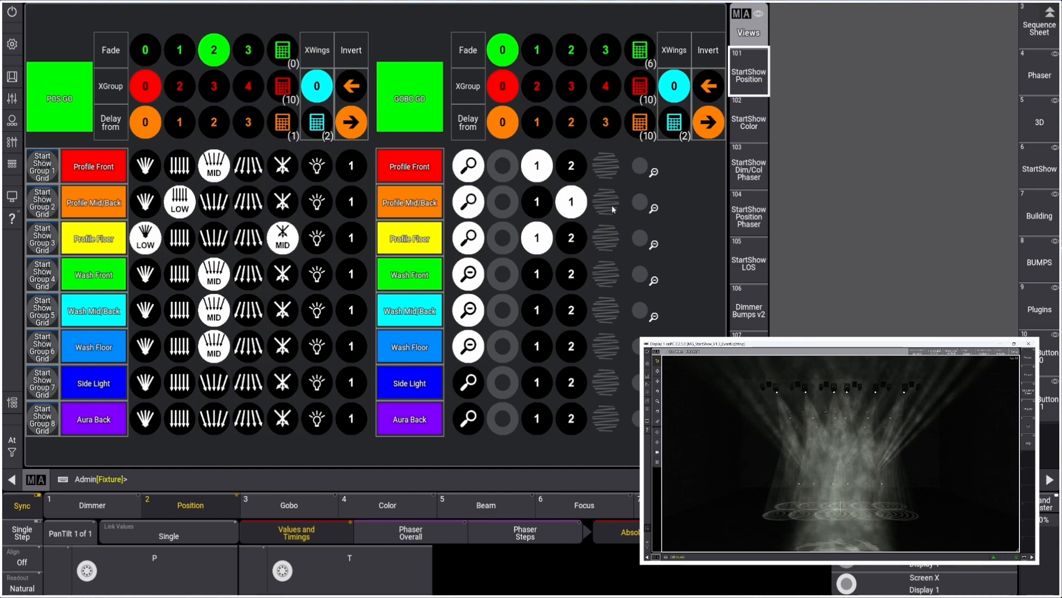
left_click(537, 53)
left_click(572, 50)
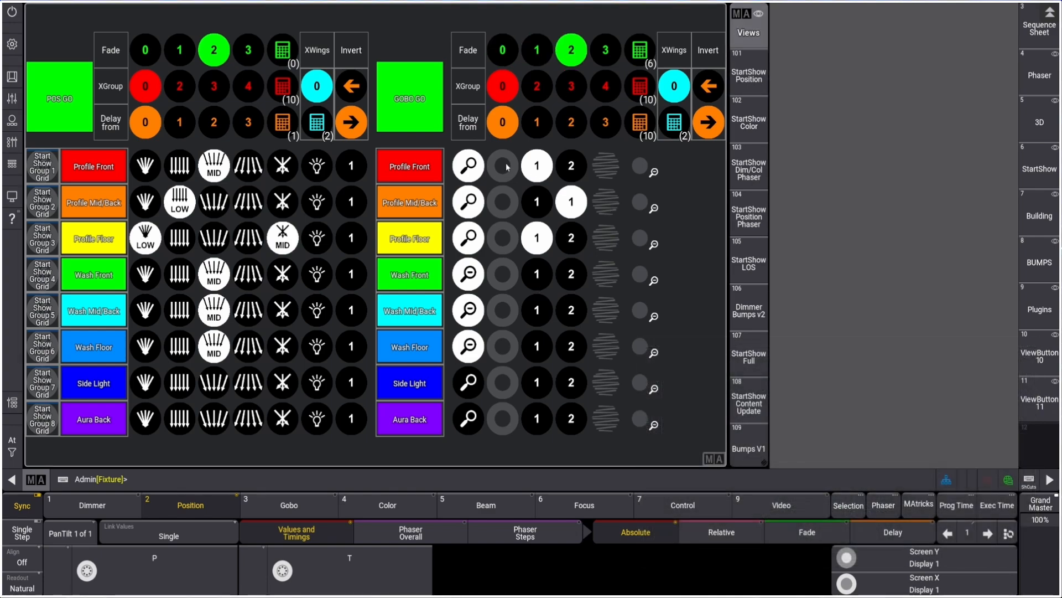
Select gobo open for Profile Front, Profile Mid/Back and Profile Floor and fire the gobo GO
left_click(506, 166)
left_click(506, 203)
left_click(506, 239)
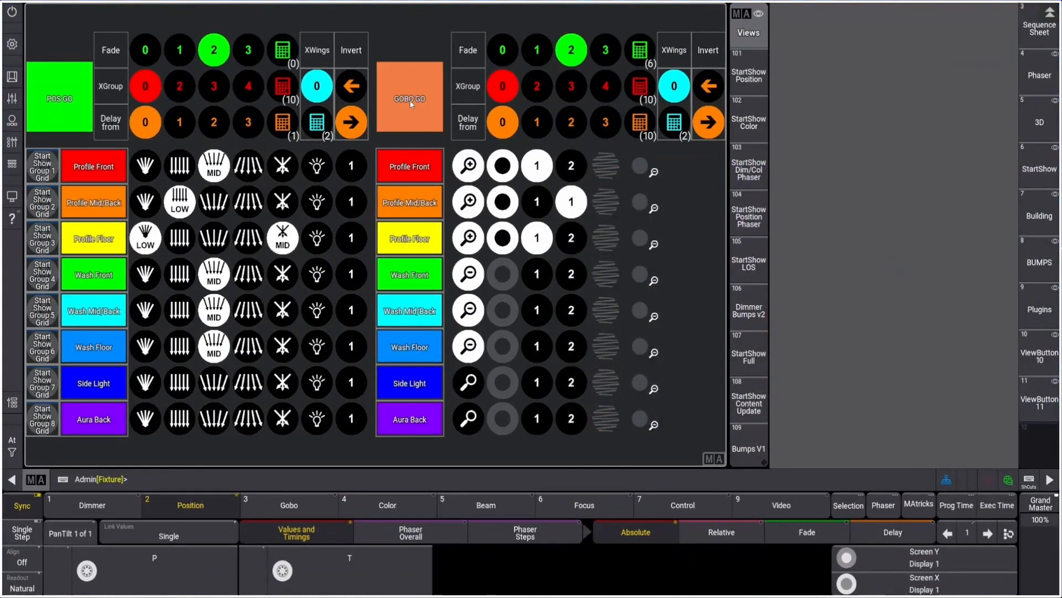
left_click(412, 101)
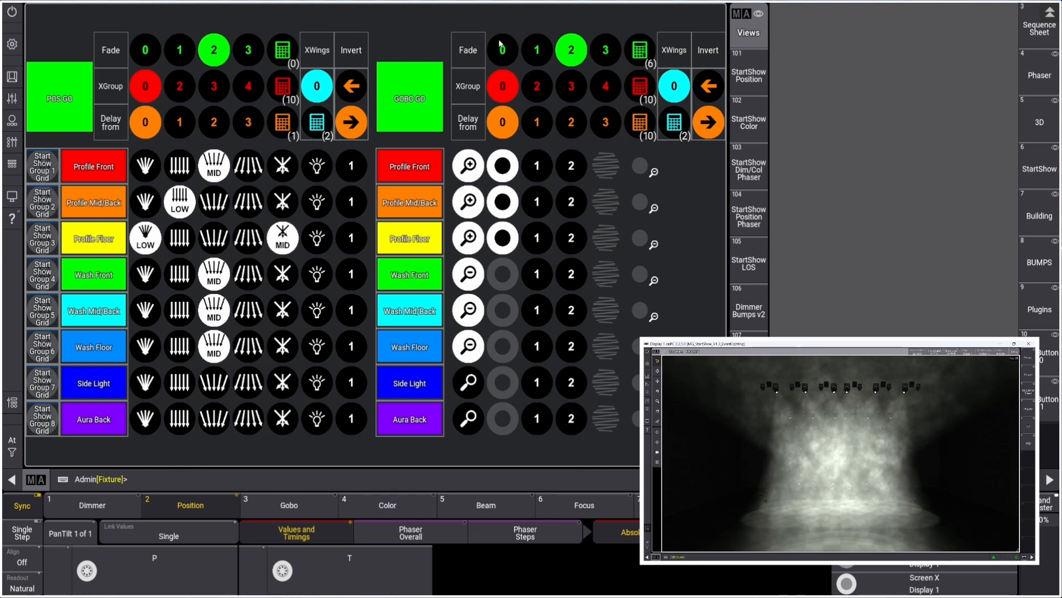
With gobo fade 0, pick the zoom setting for the three profile groups and fire the gobo GO
left_click(508, 55)
scroll(603, 235, "up", 1)
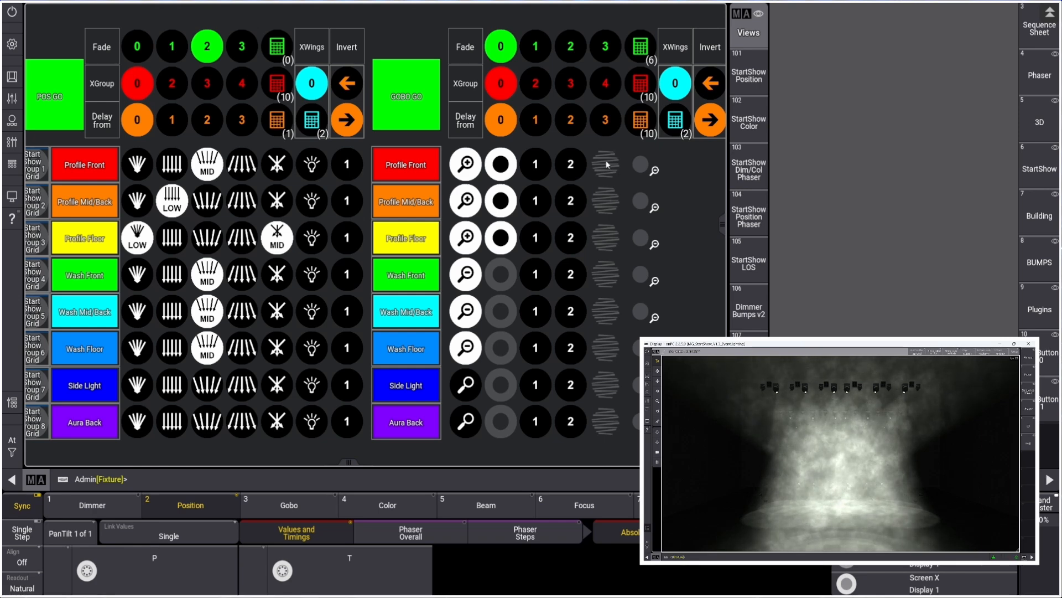
left_click(640, 165)
left_click(640, 201)
left_click(640, 238)
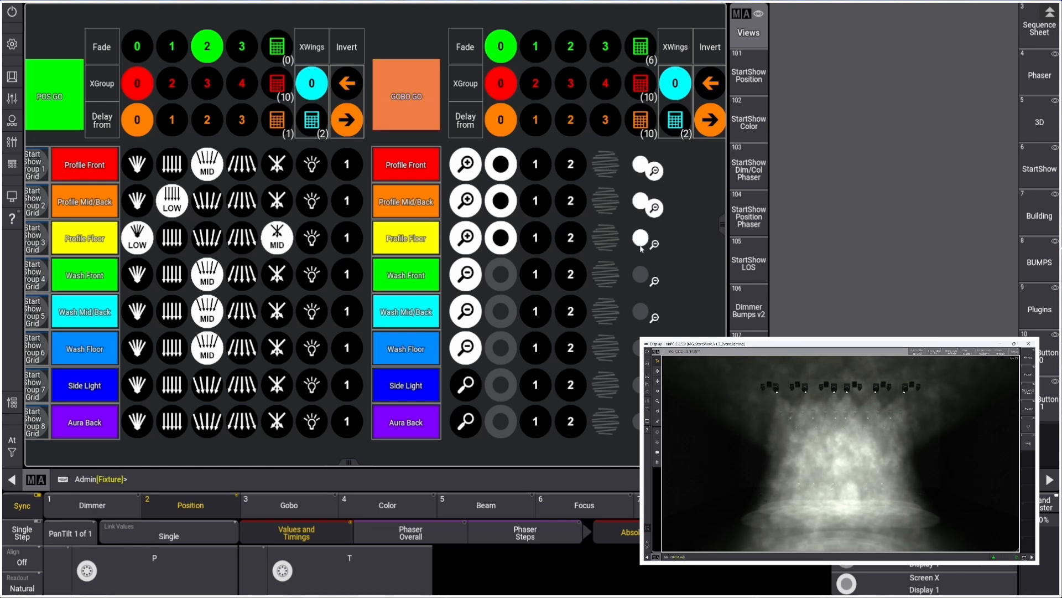
left_click(432, 108)
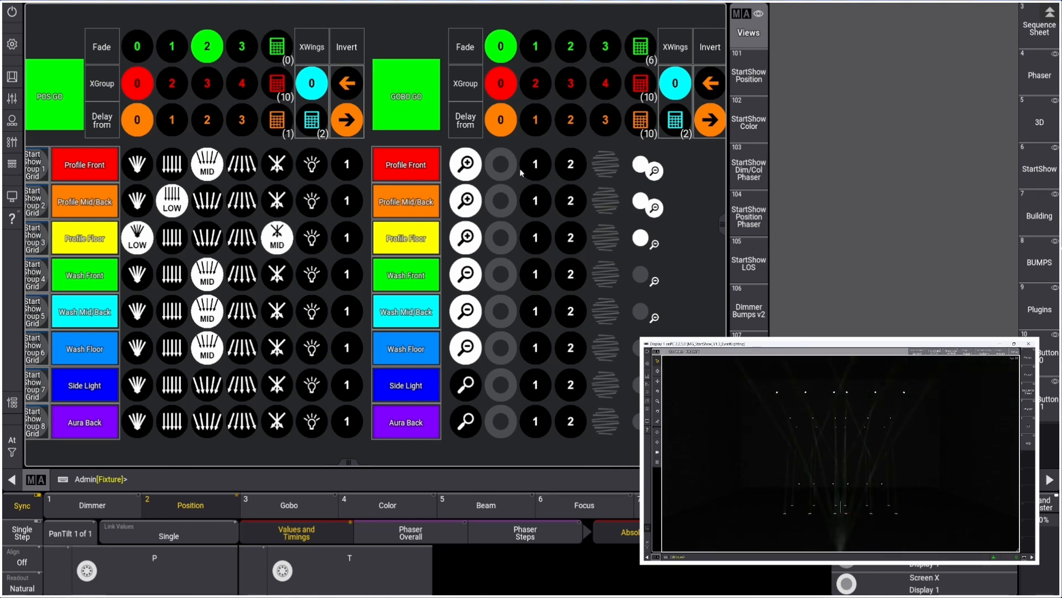
left_click(416, 105)
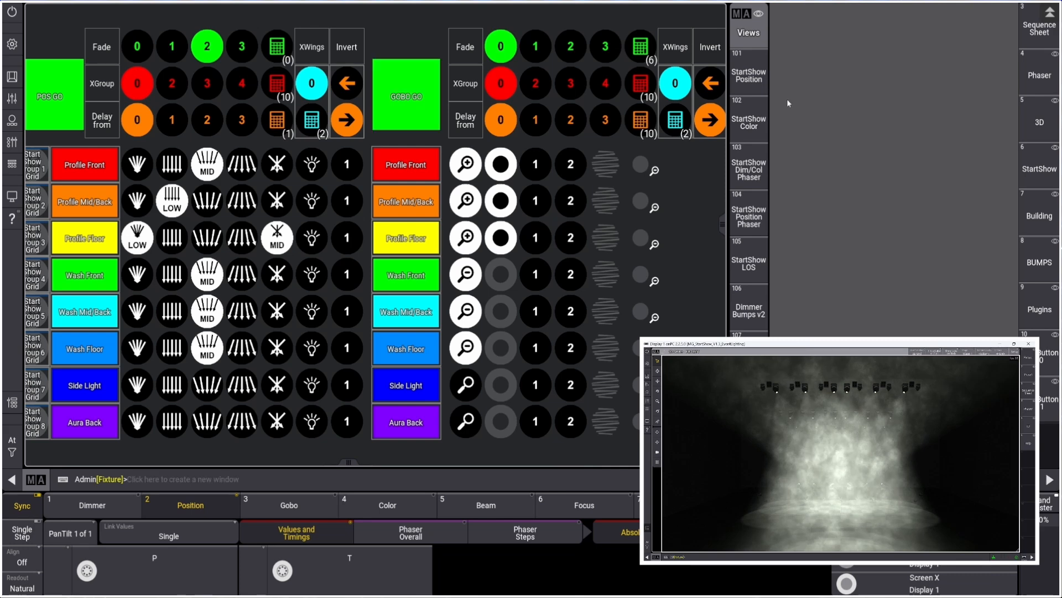
Open the StartShow Color view and apply red to all eight groups
left_click(753, 127)
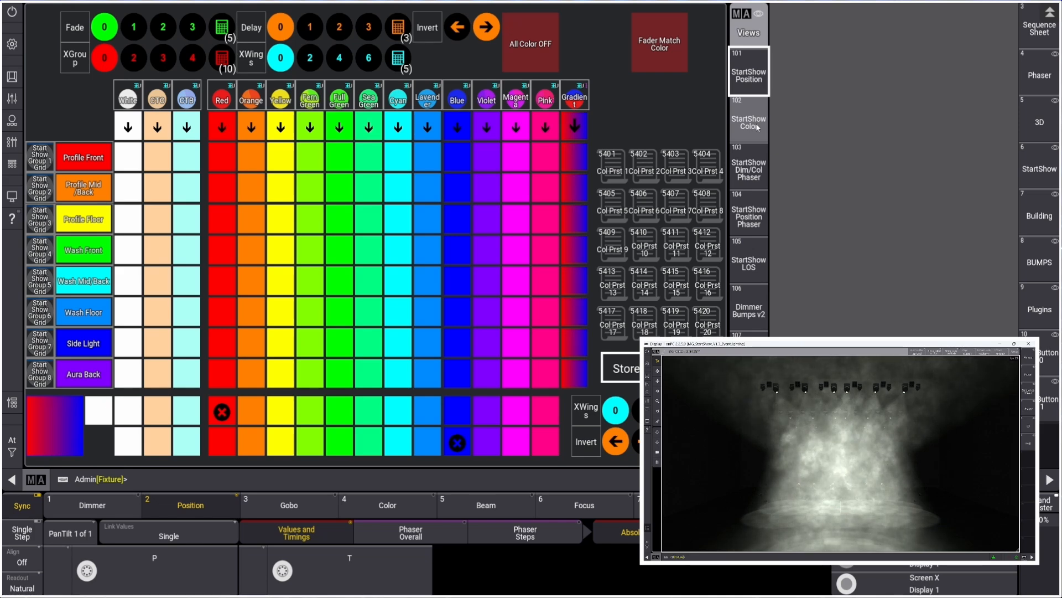
left_click(752, 82)
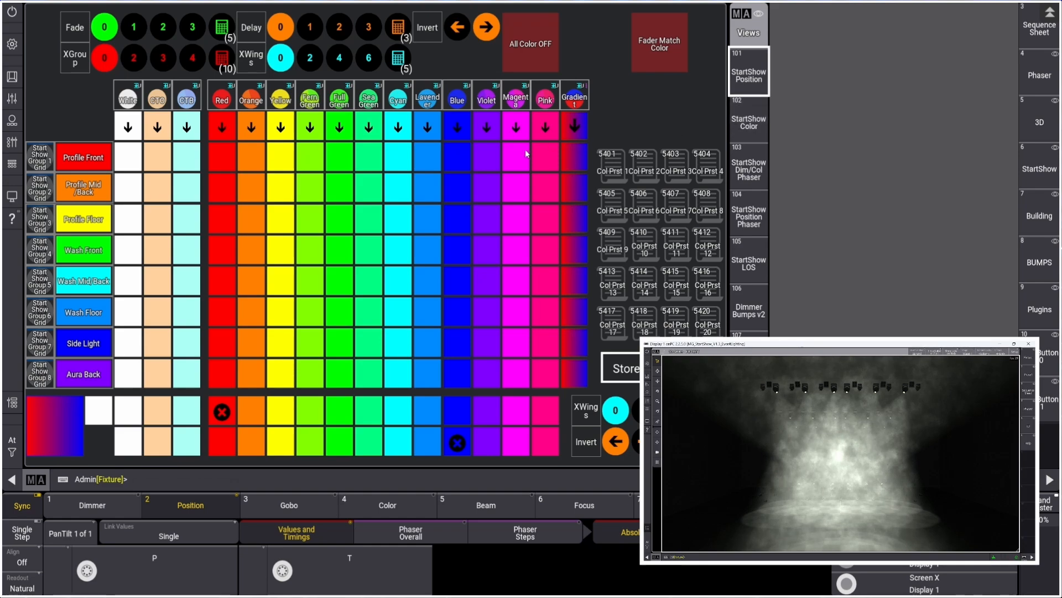
scroll(526, 150, "up", 1)
scroll(577, 125, "down", 3)
scroll(577, 124, "up", 1)
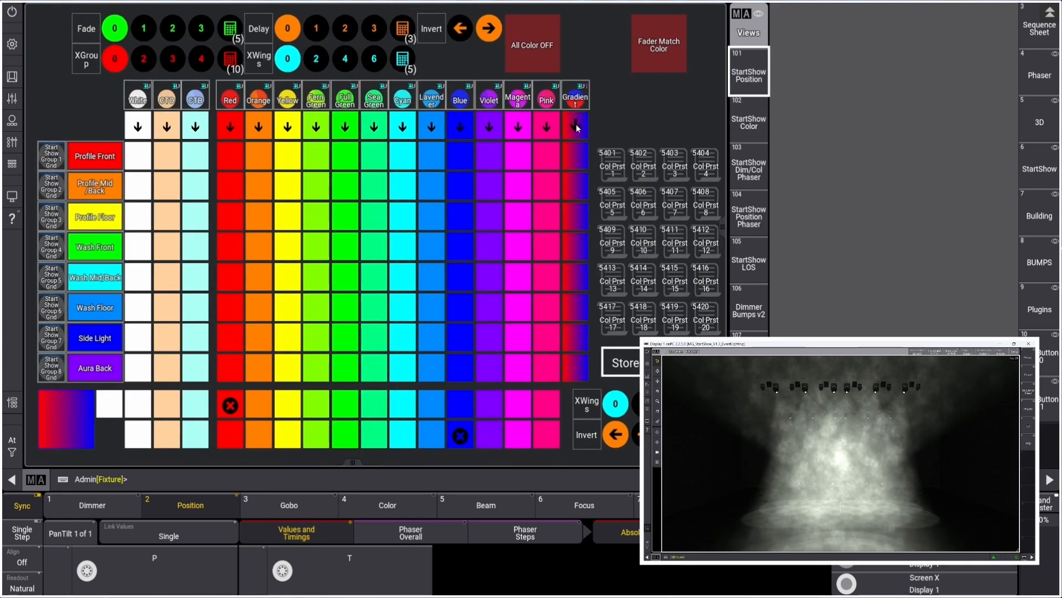
scroll(578, 125, "down", 1)
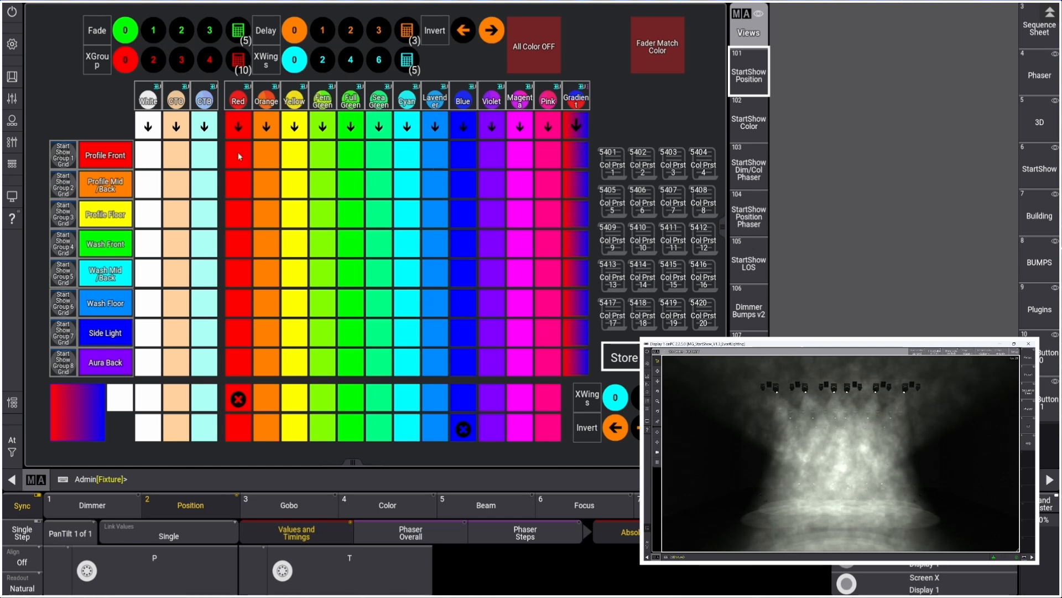
left_click(236, 123)
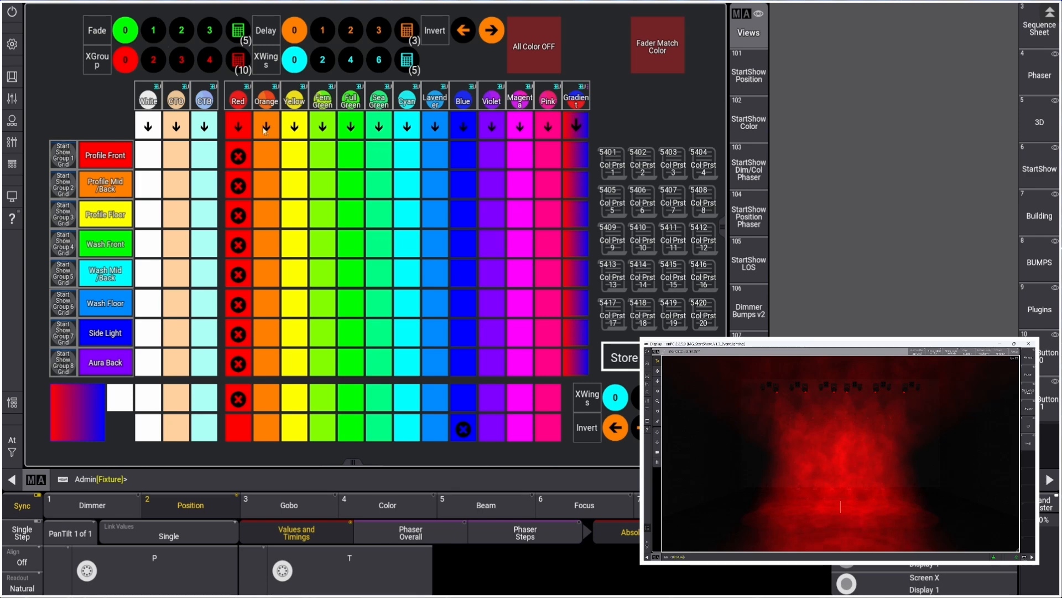
With color fade 2 and delay 1, apply orange to all groups and red to Profile Front, Profile Floor and Wash Mid/Back
left_click(182, 33)
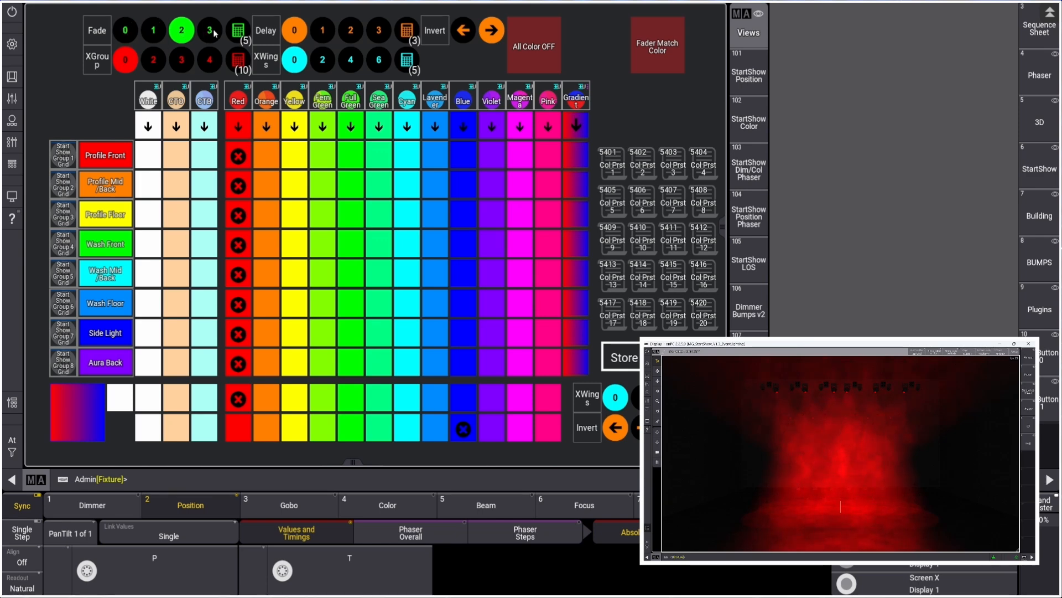
left_click(323, 31)
left_click(268, 127)
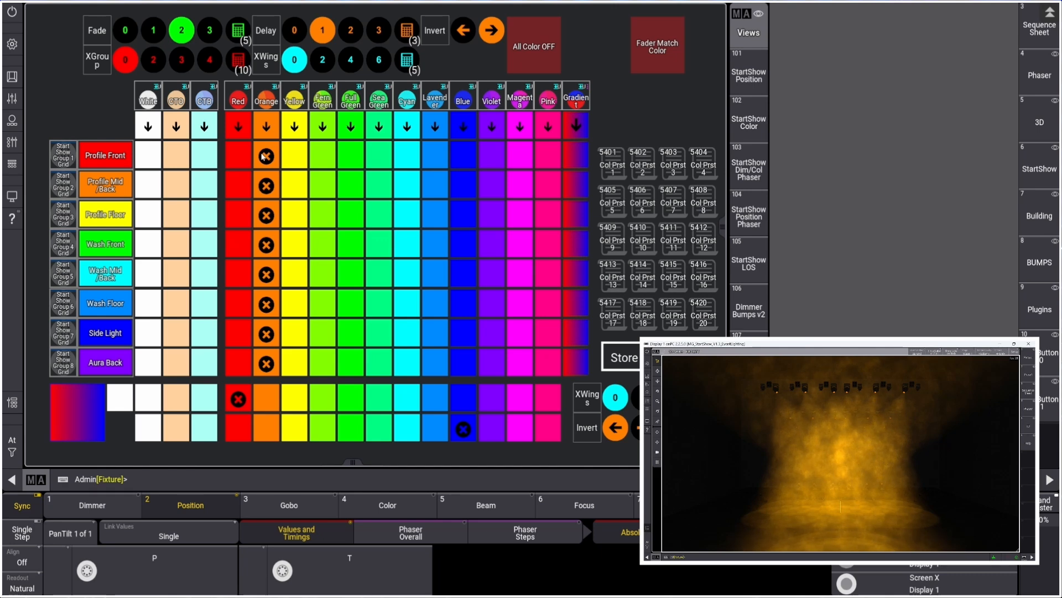
left_click(239, 156)
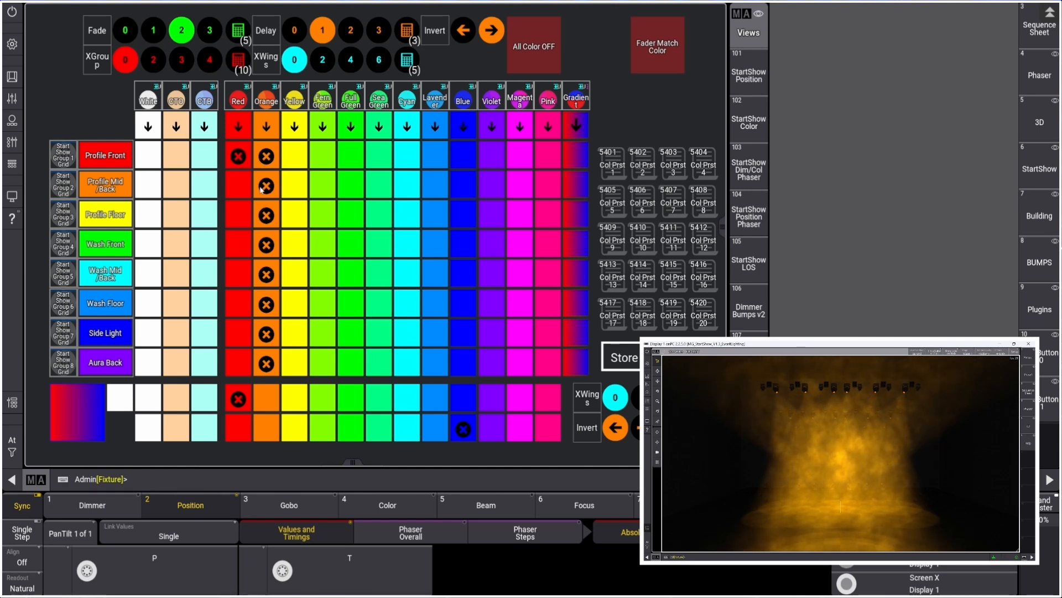
left_click(237, 214)
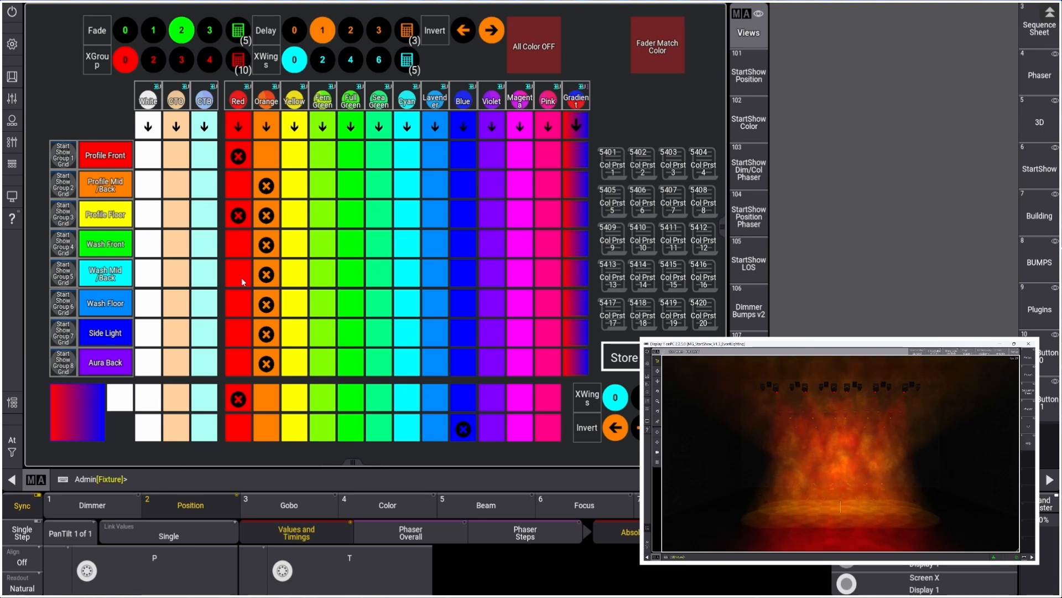
left_click(234, 277)
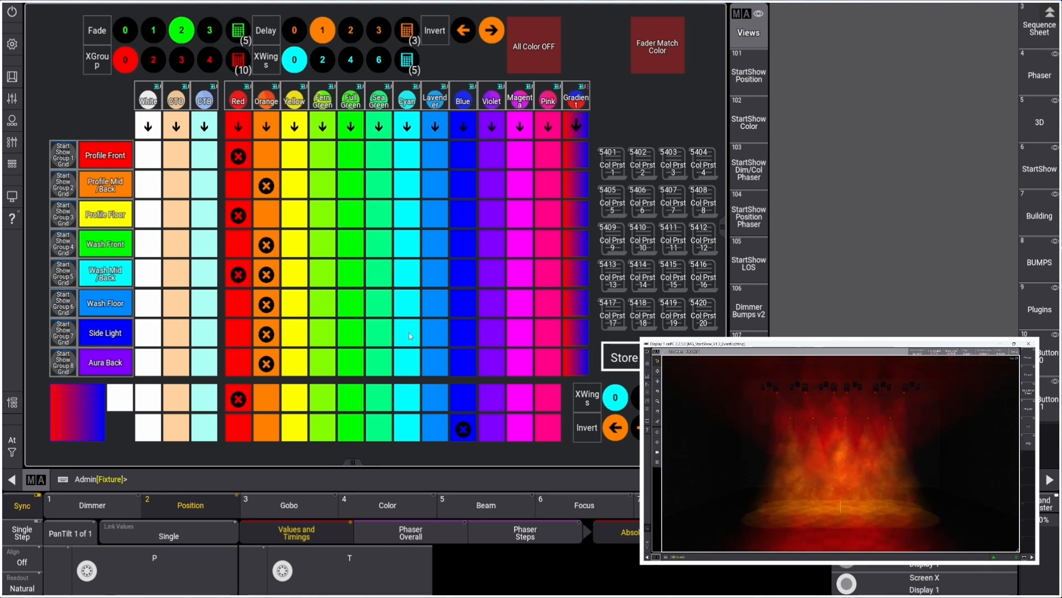
Give Side Light blue and store the look into the first color preset named Red/Amber
left_click(465, 336)
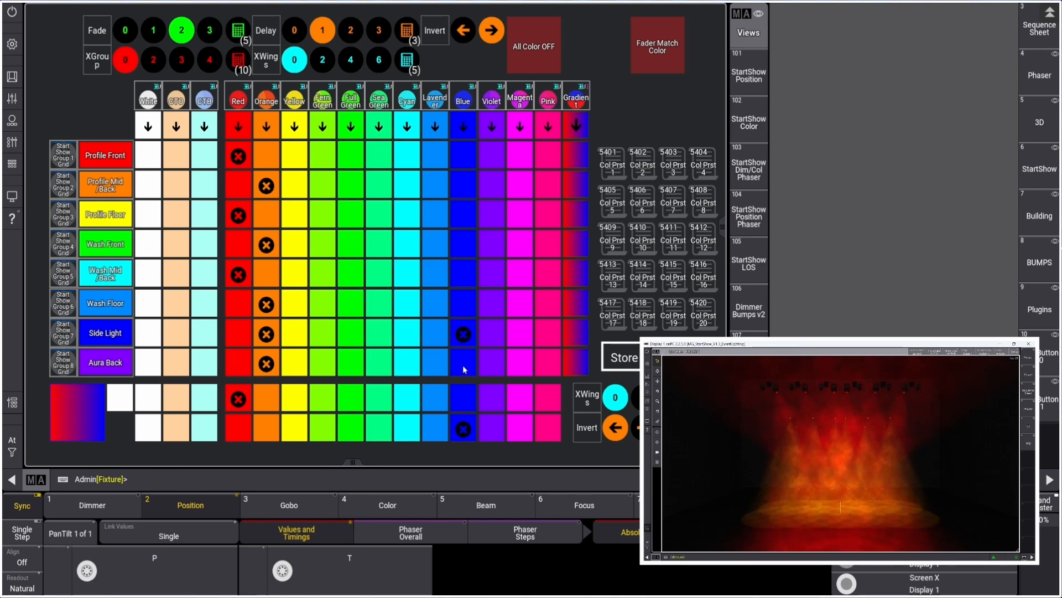
left_click(463, 366)
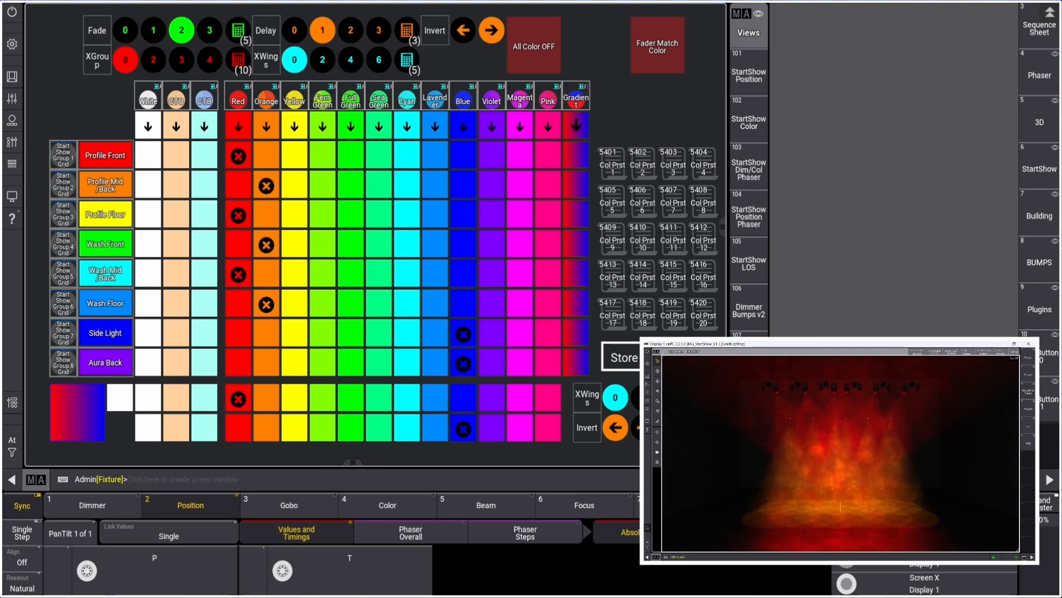
left_click(463, 365)
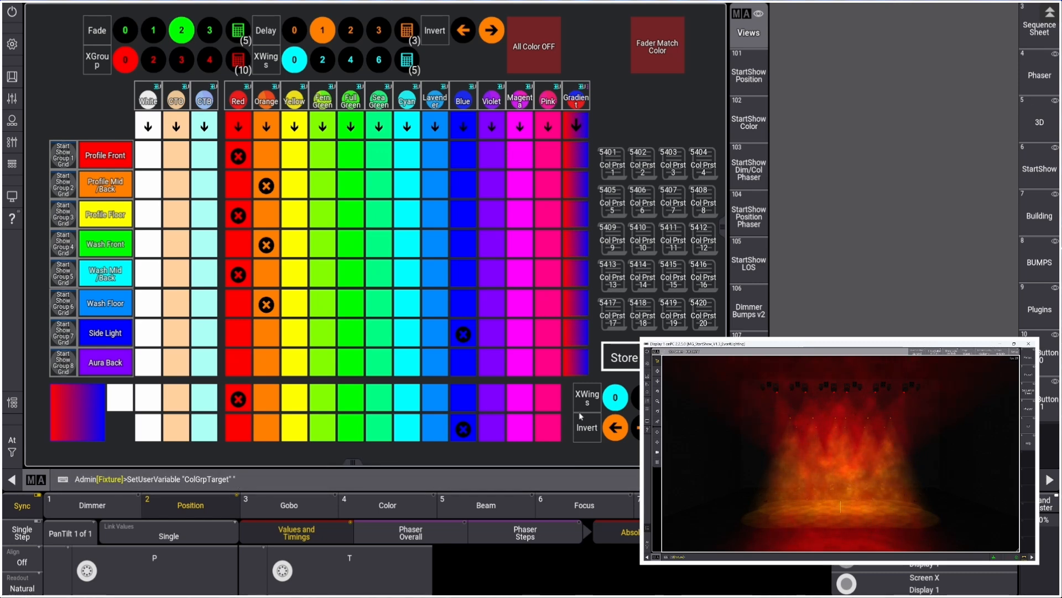
left_click(613, 171)
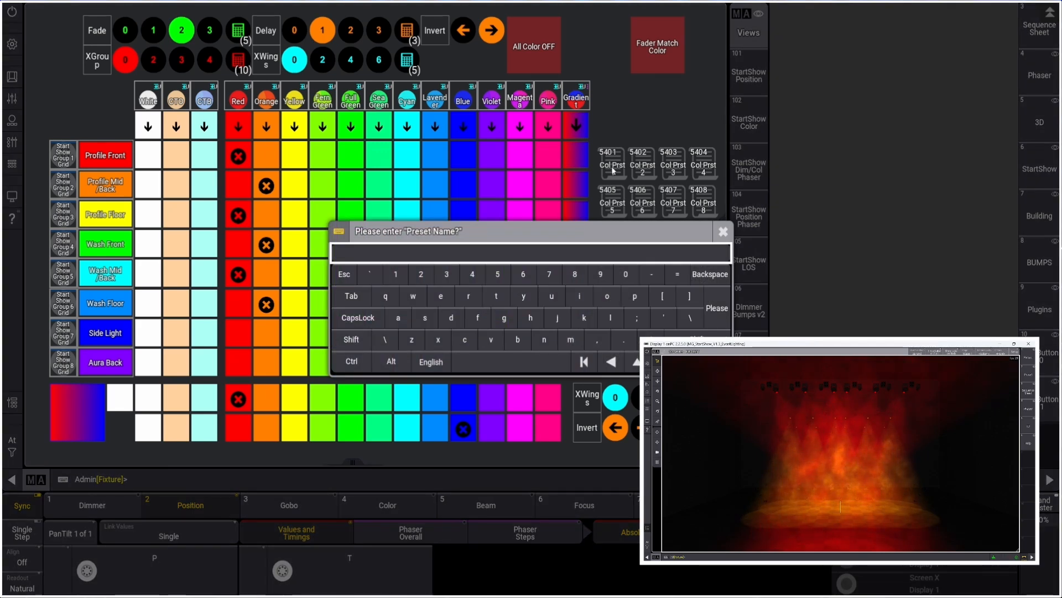
type("Red/Amber")
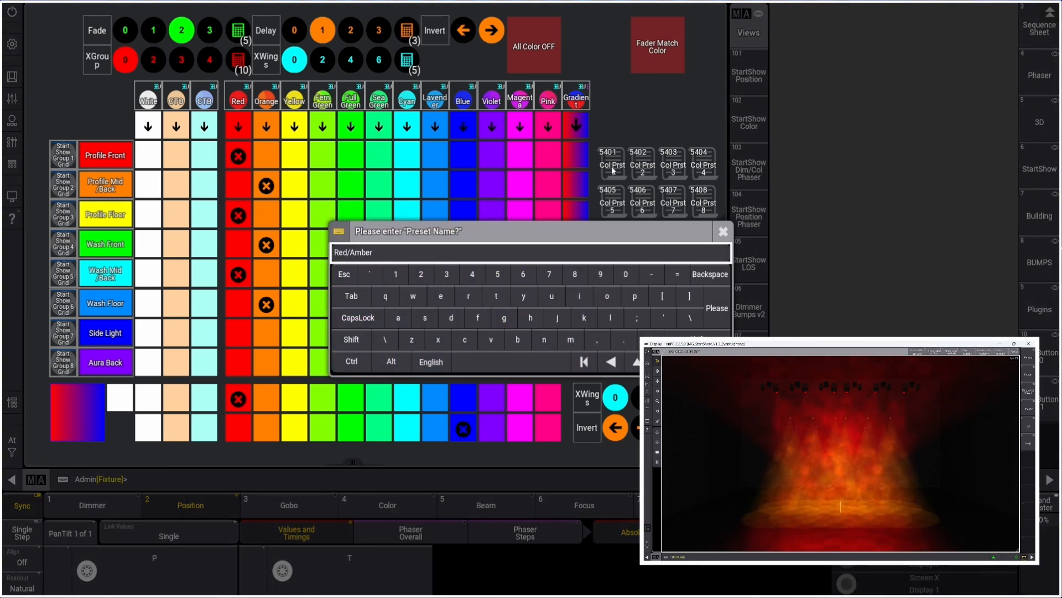
key("Return")
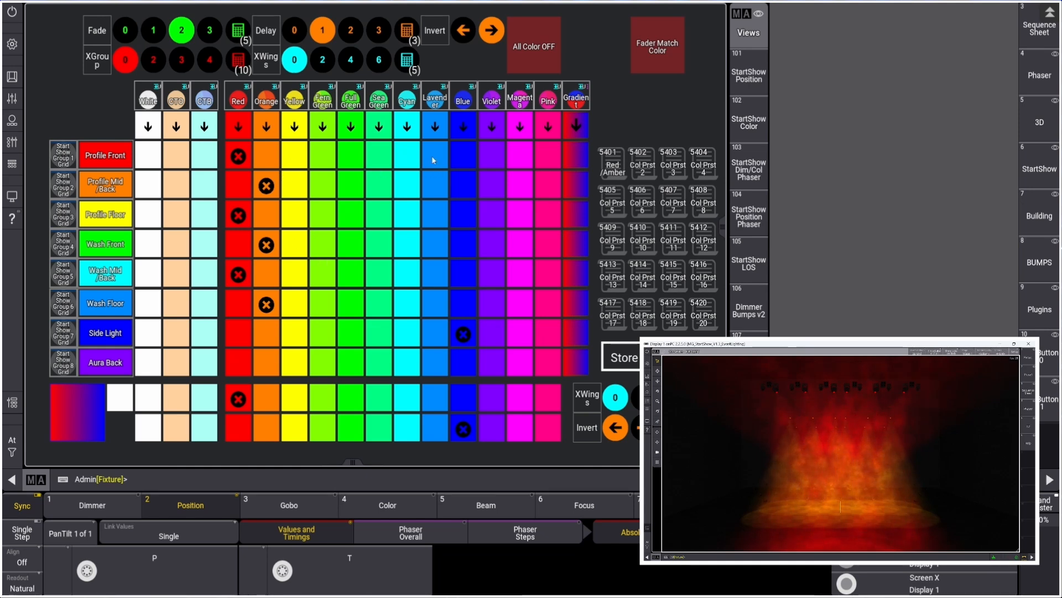
Apply cyan and lavender alternately across the eight groups, starting with cyan on Profile Front
left_click(408, 156)
left_click(435, 186)
left_click(407, 216)
left_click(435, 244)
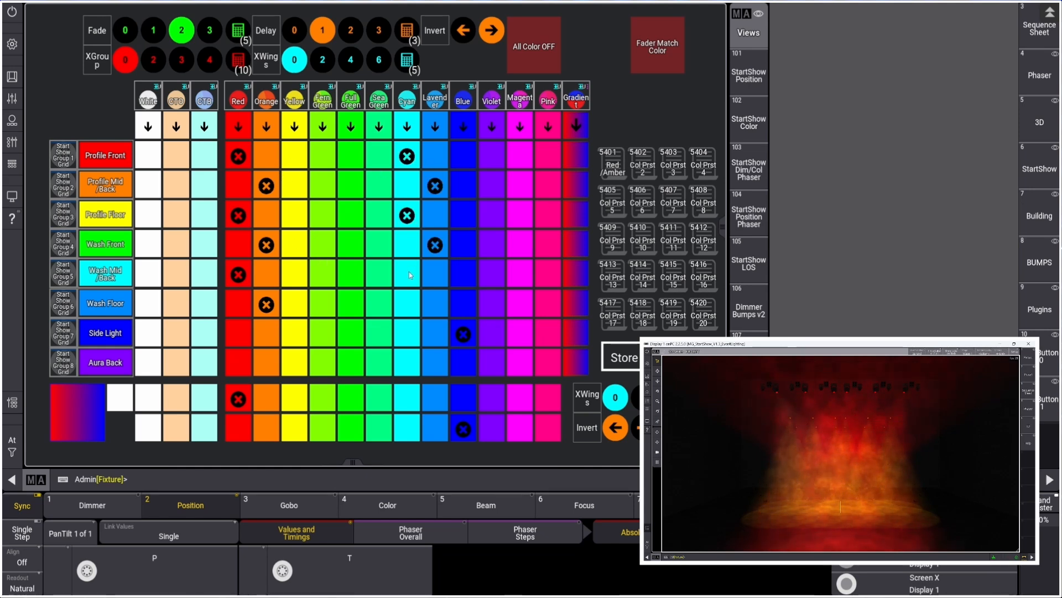
left_click(408, 273)
left_click(435, 305)
left_click(408, 334)
left_click(436, 363)
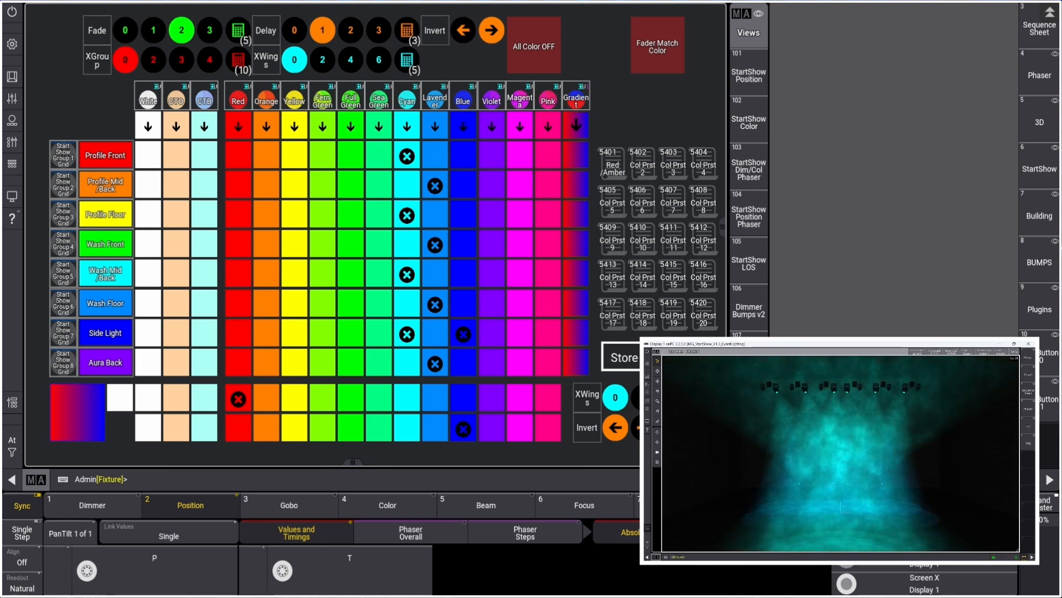
Store the cyan/lavender look into the second color preset, naming it Ocean
left_click(643, 172)
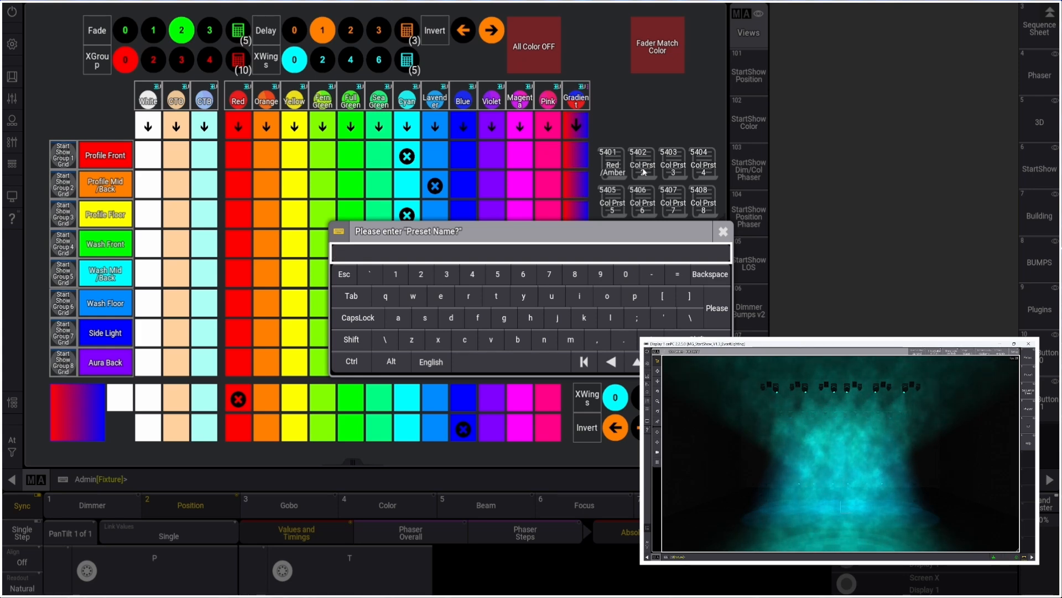
type("Ocean")
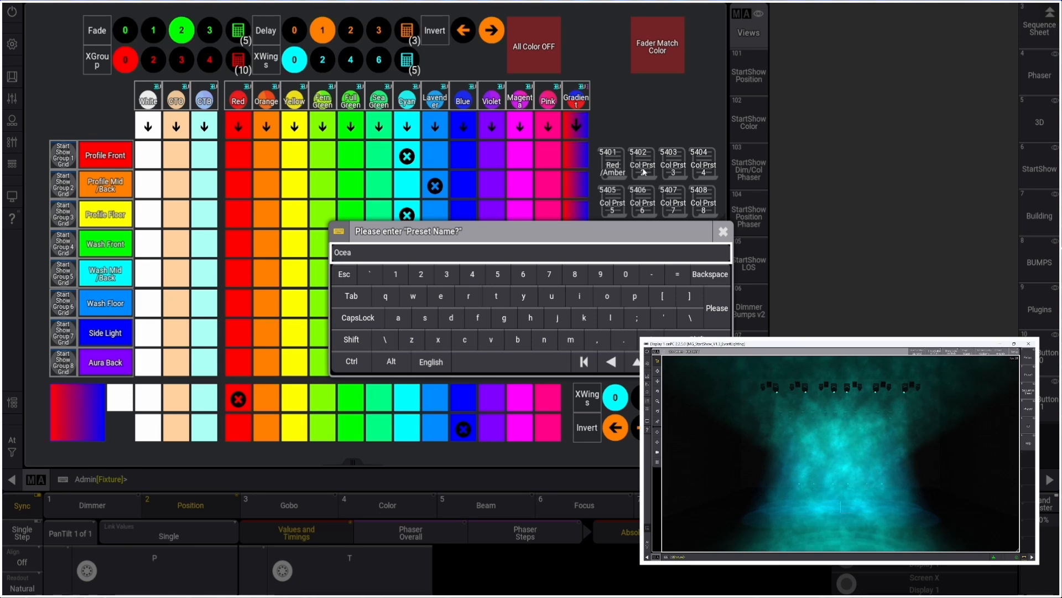
key("Return")
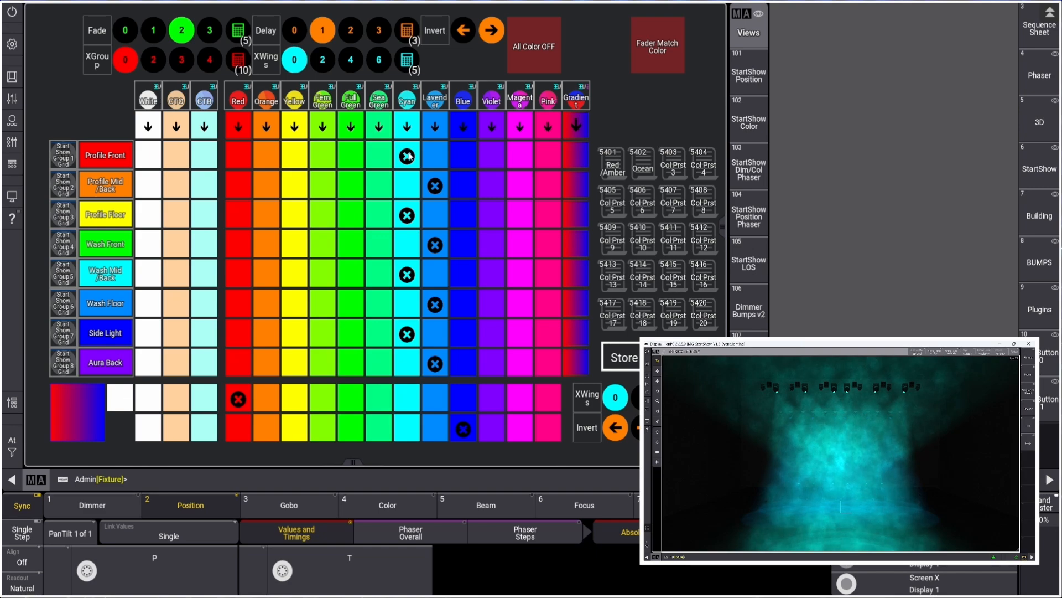
Open the Profile Front blue color sequence and examine the command stored in its cue
left_click(462, 157)
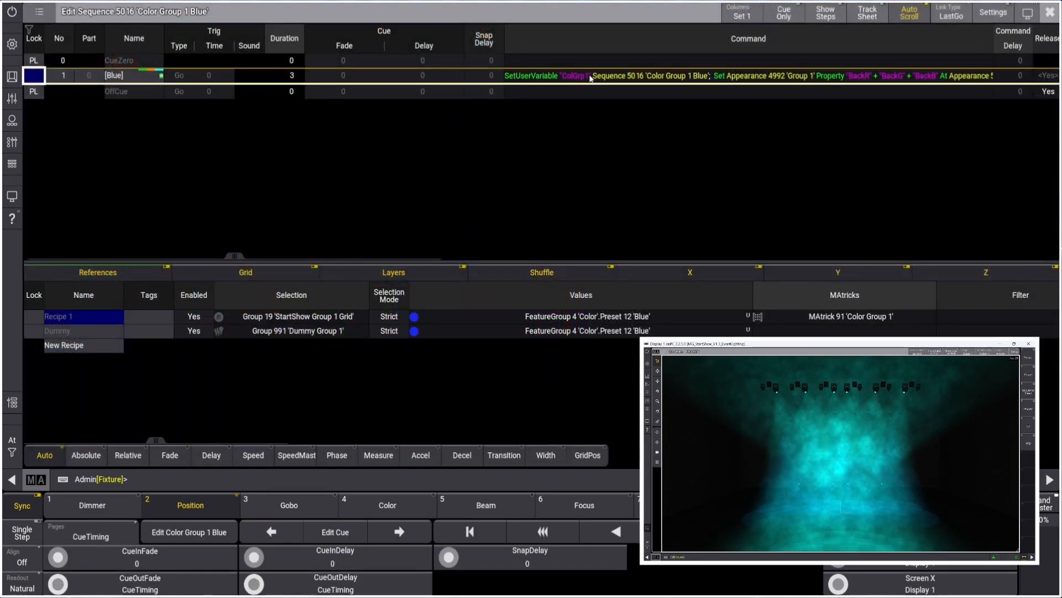
left_click(529, 81)
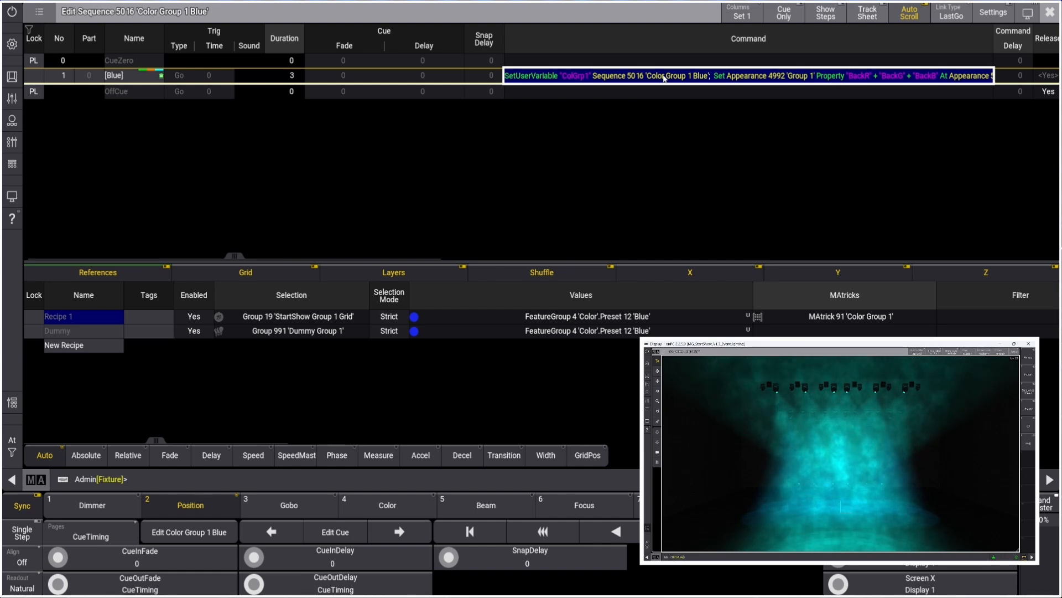
left_click_drag(239, 255, 290, 258)
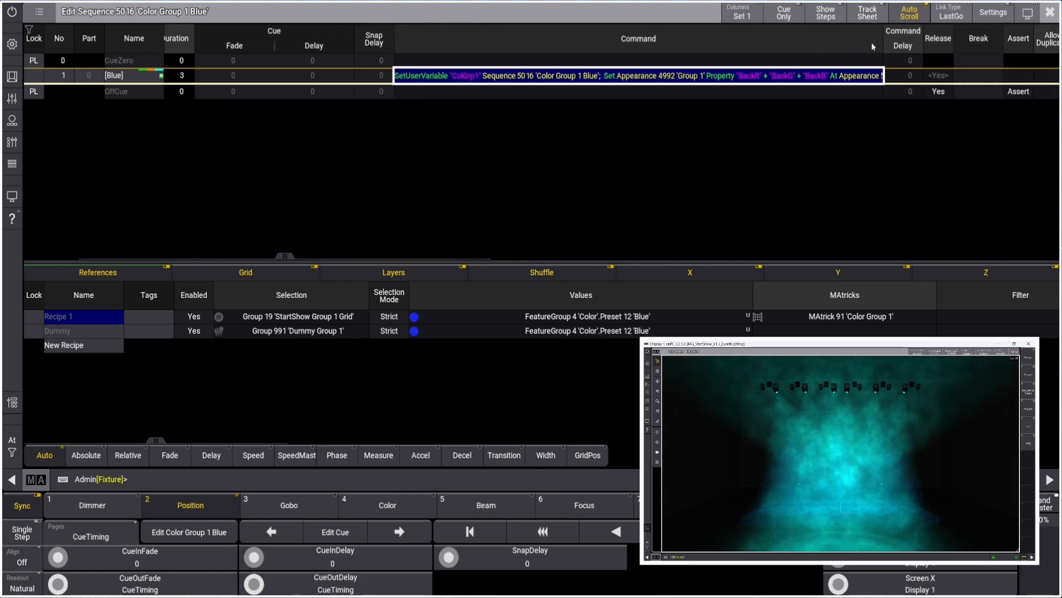
left_click_drag(883, 44, 939, 41)
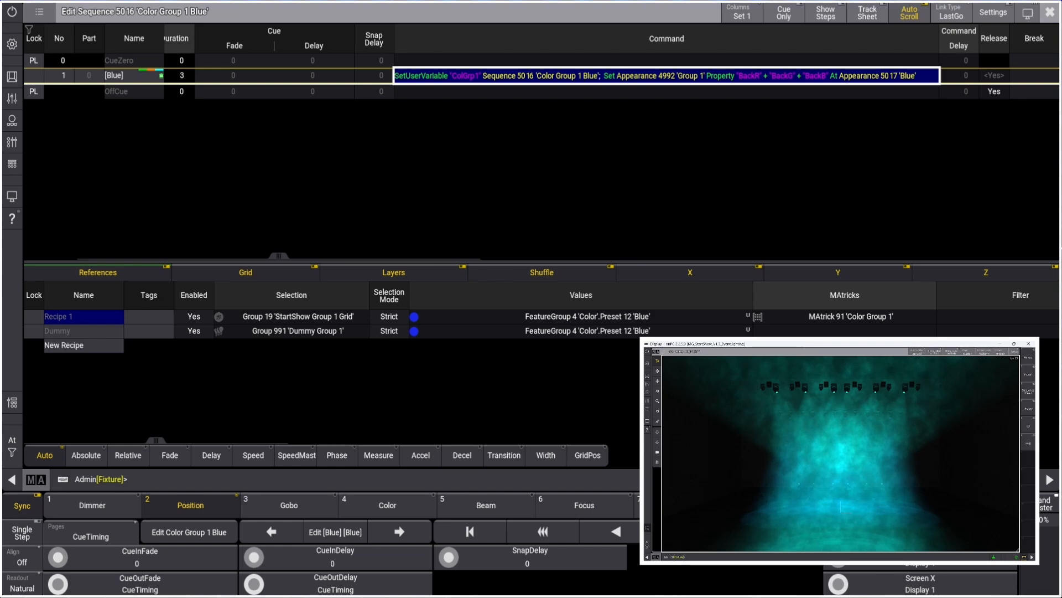
left_click(1050, 11)
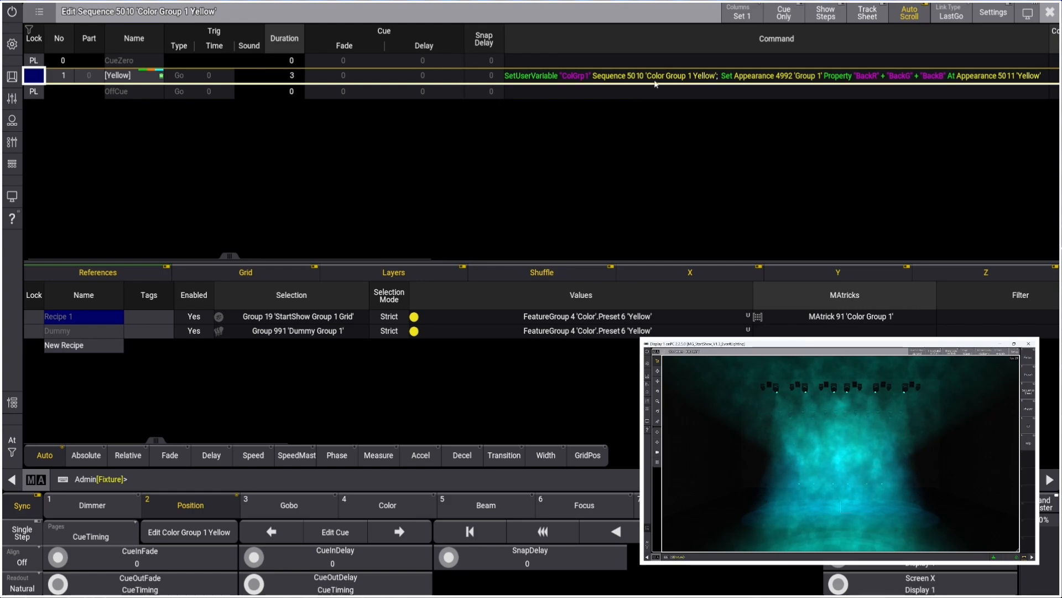
left_click(1051, 13)
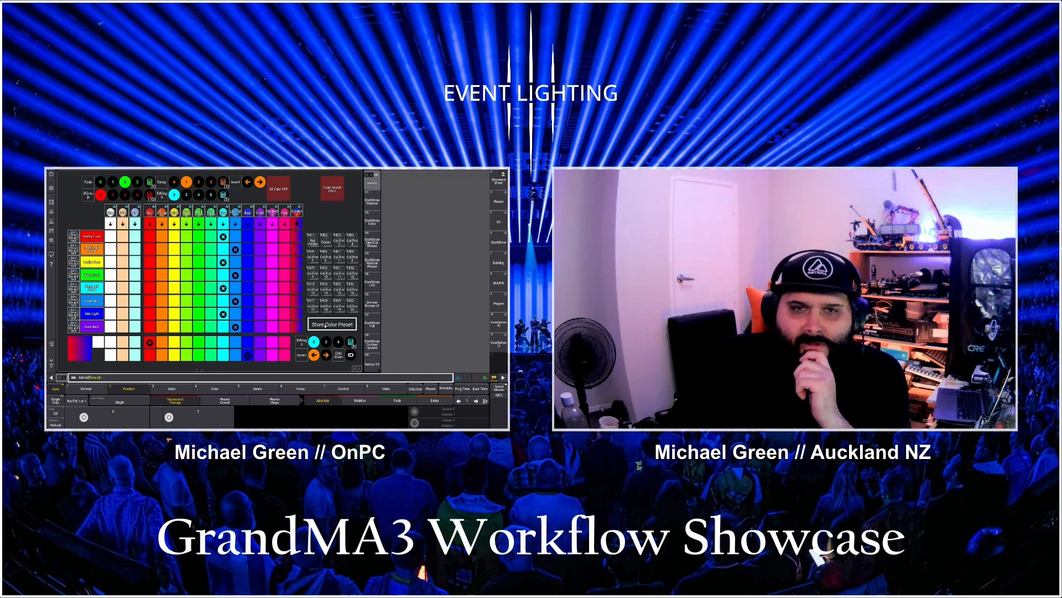
Examine the command lines of the Store Color Preset macro and the Red/Amber preset macro
right_click(326, 326)
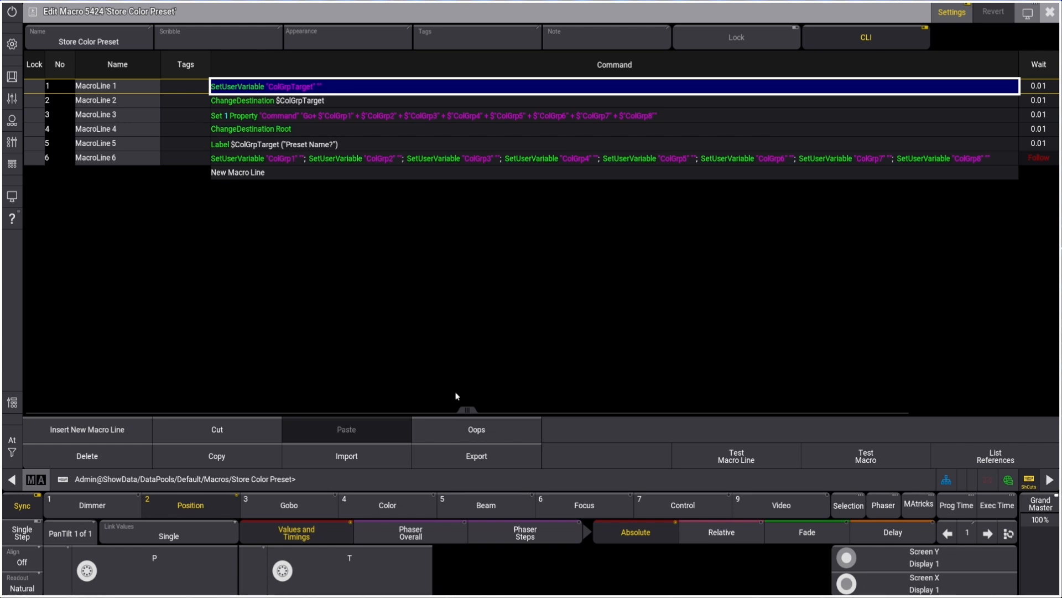
left_click_drag(470, 409, 635, 400)
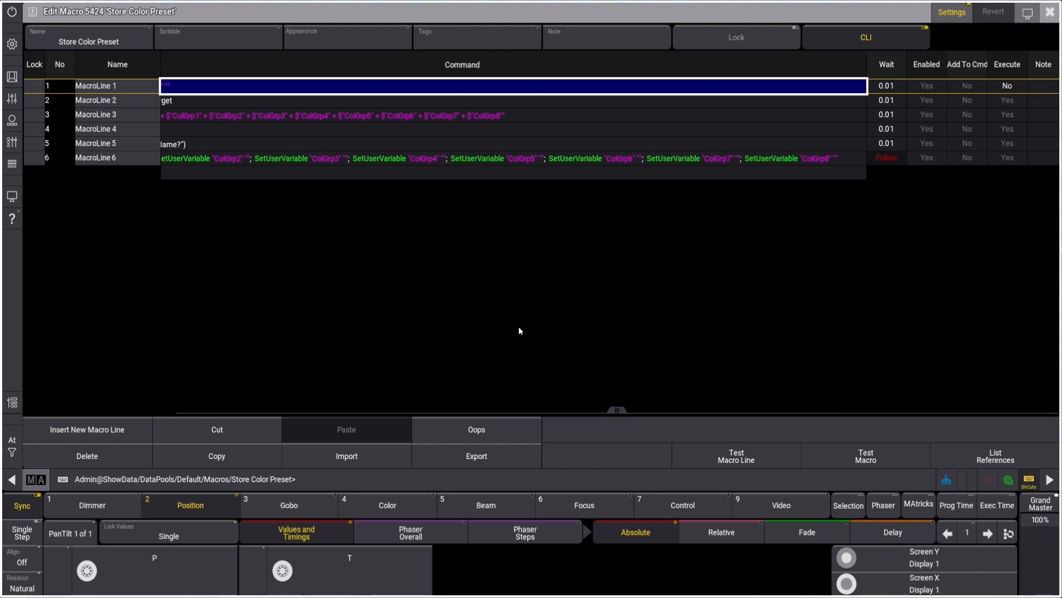
left_click_drag(617, 408, 471, 397)
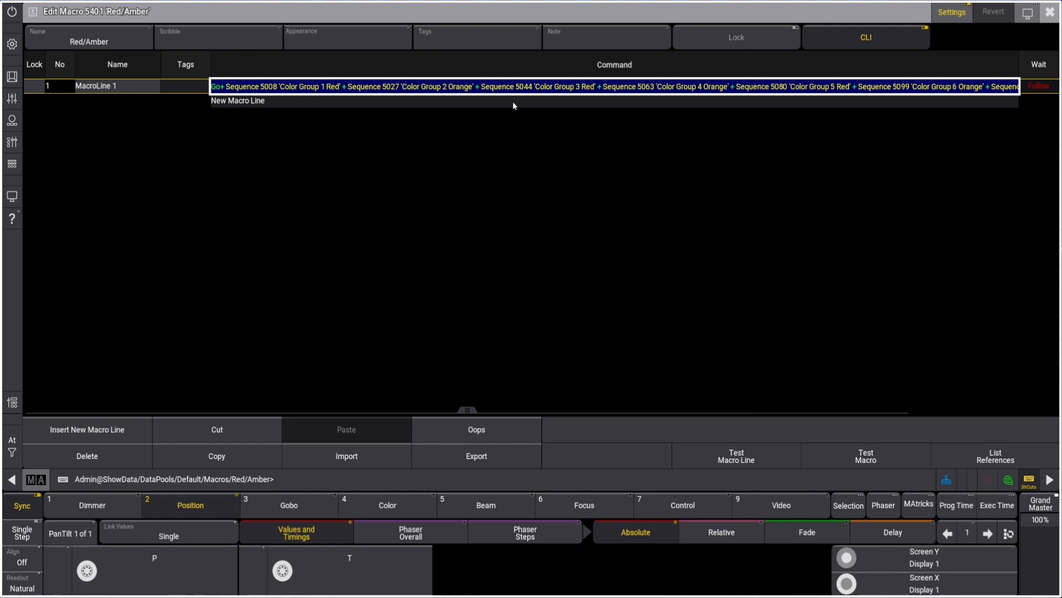
left_click_drag(468, 412, 491, 412)
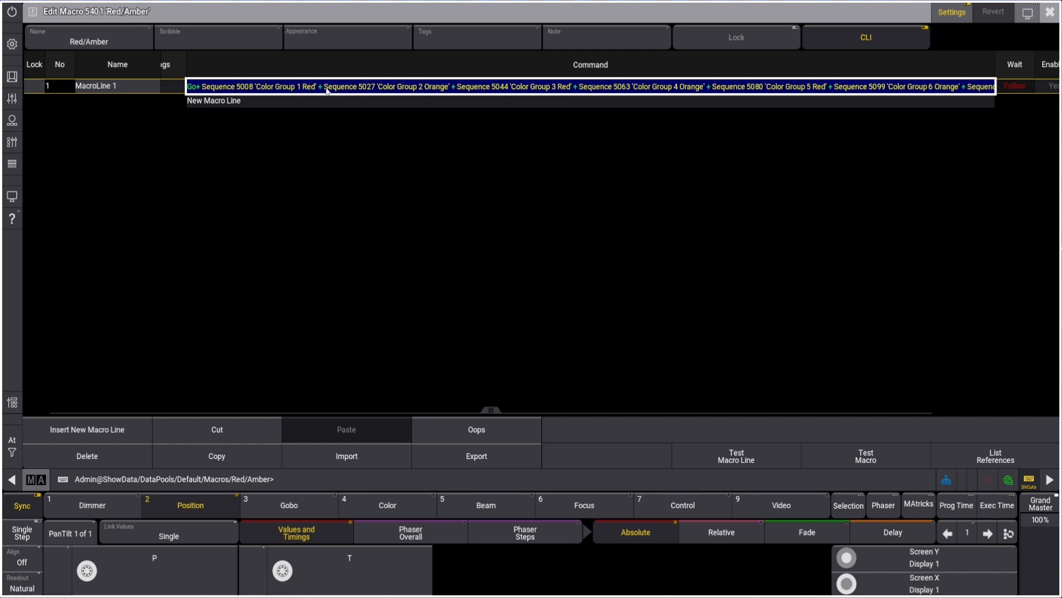
left_click(1052, 15)
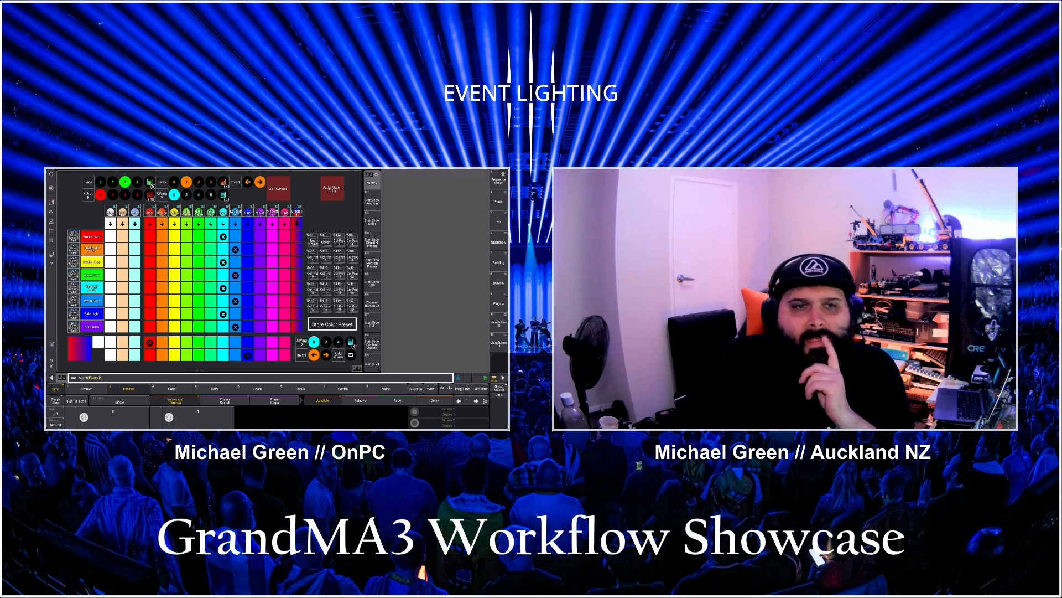
Disable the sixth line of the Store Color Preset macro, the one clearing the eight group variables
right_click(332, 324)
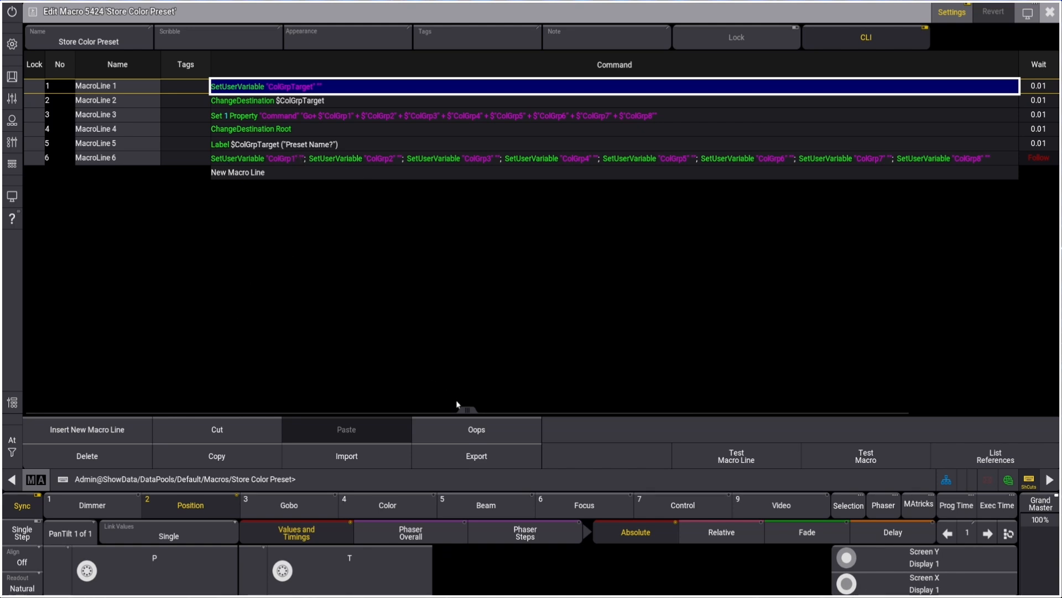
left_click_drag(456, 399, 616, 400)
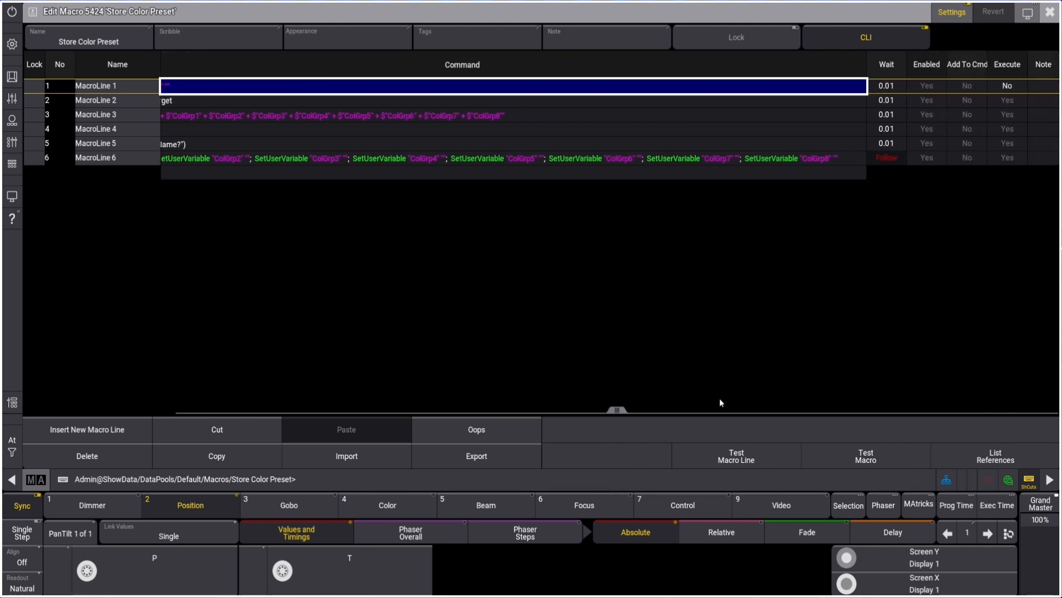
left_click_drag(695, 398, 514, 398)
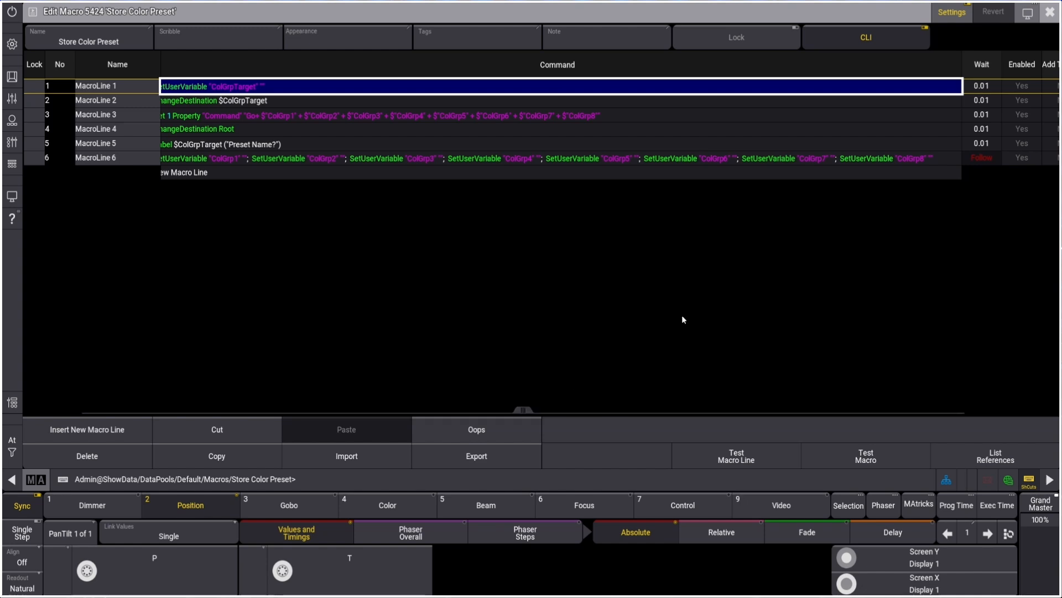
left_click(1023, 157)
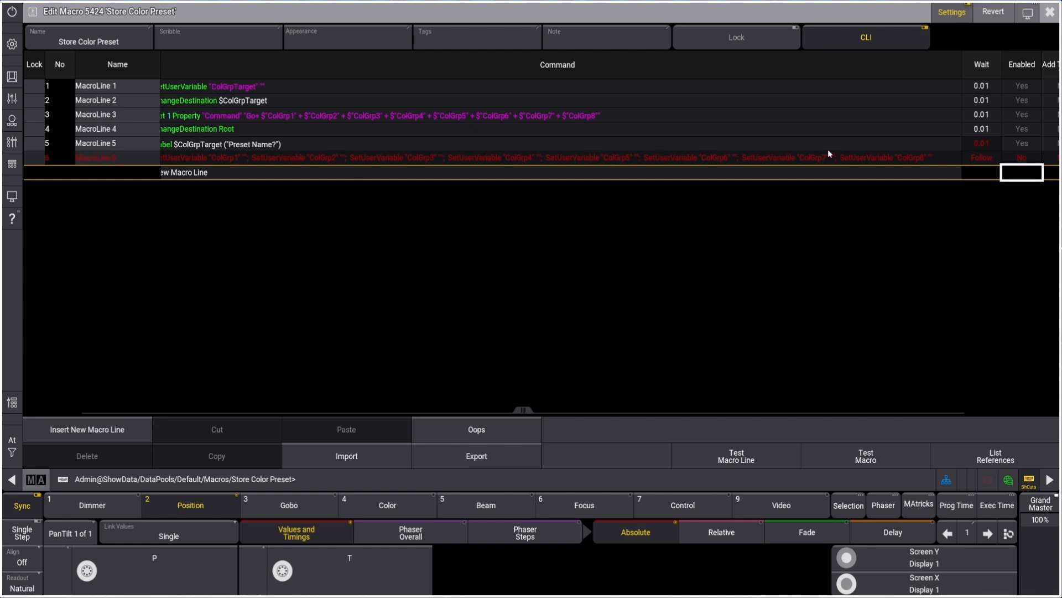
left_click(1050, 12)
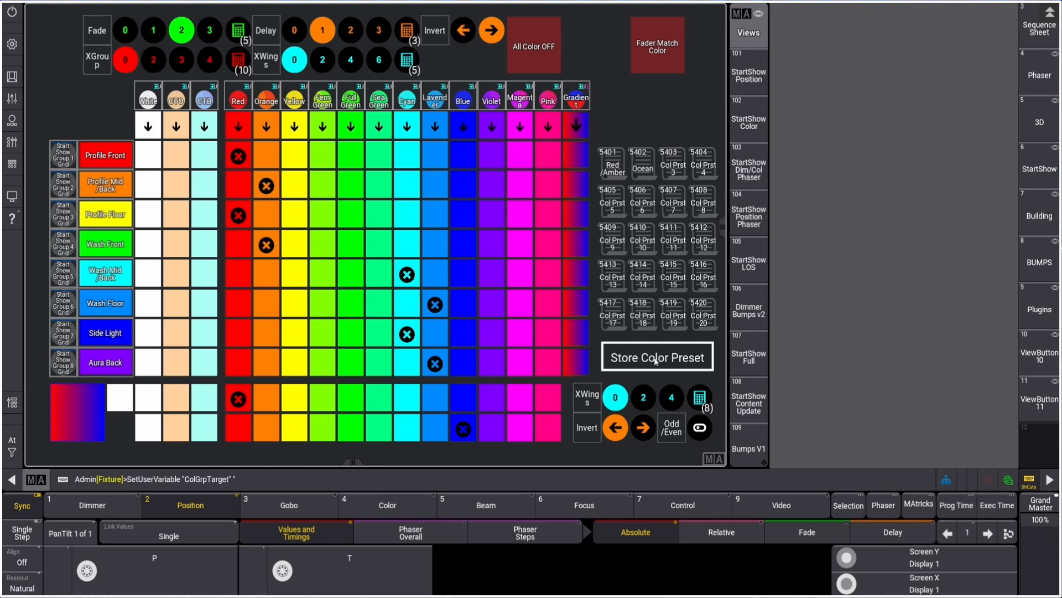
Store the current look into the fourth color preset, naming it R/O Viper
left_click(705, 170)
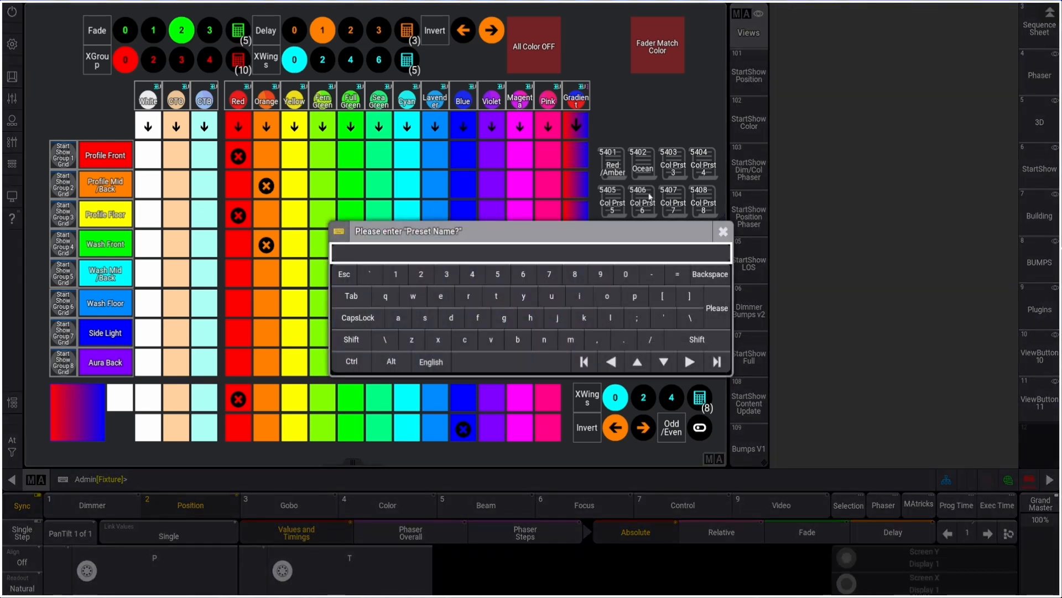
key("BackSpace")
key("BackSpace")
key("BackSpace")
key("BackSpace")
key("BackSpace")
type("/O Viper")
key("Return")
Inspect the command line of the R/O Viper preset macro
right_click(700, 164)
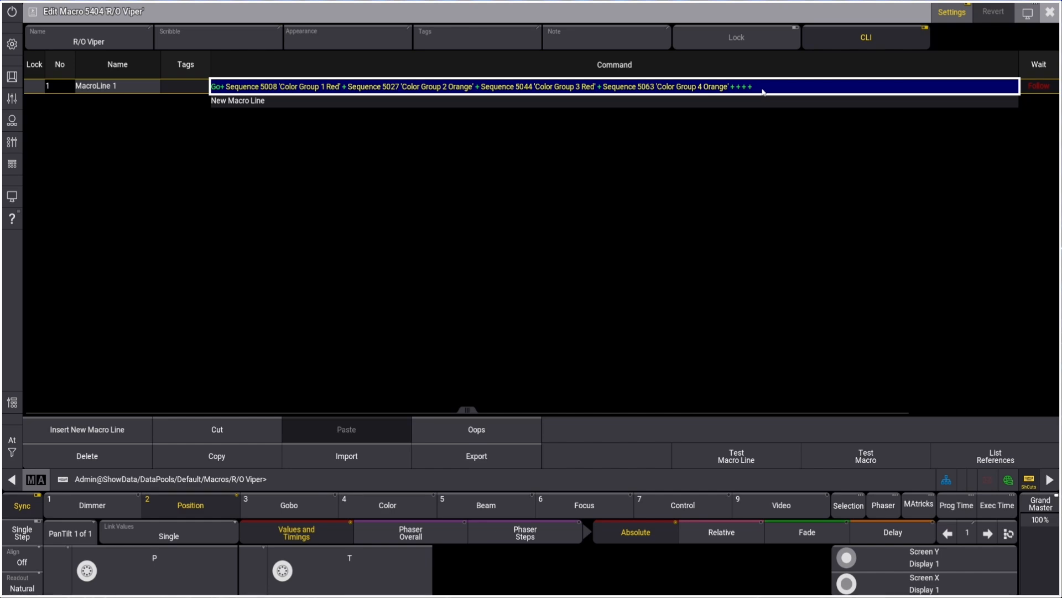
left_click(1050, 13)
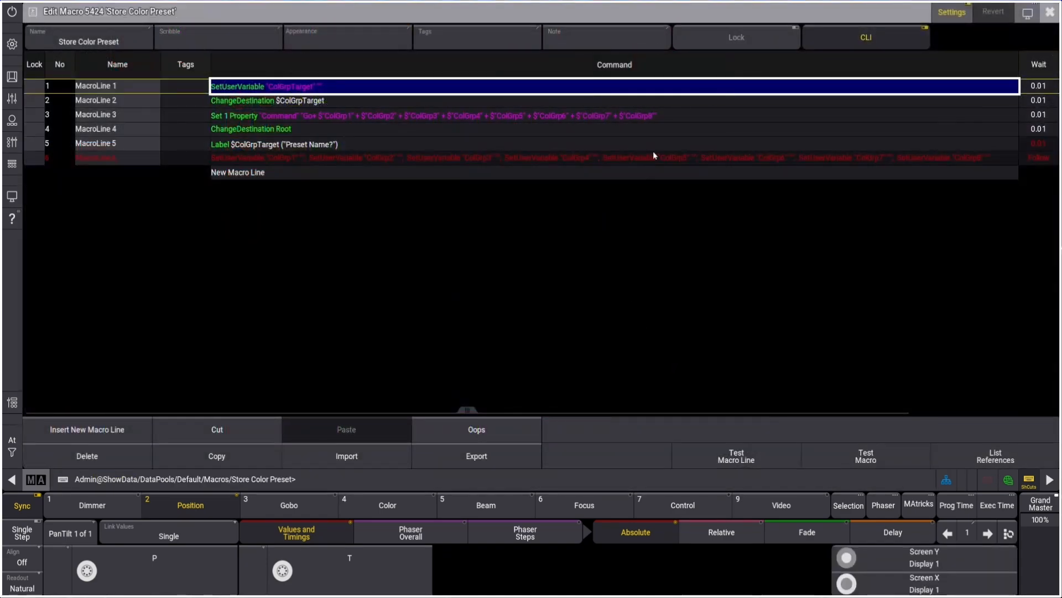
left_click_drag(469, 410, 520, 410)
left_click(1049, 13)
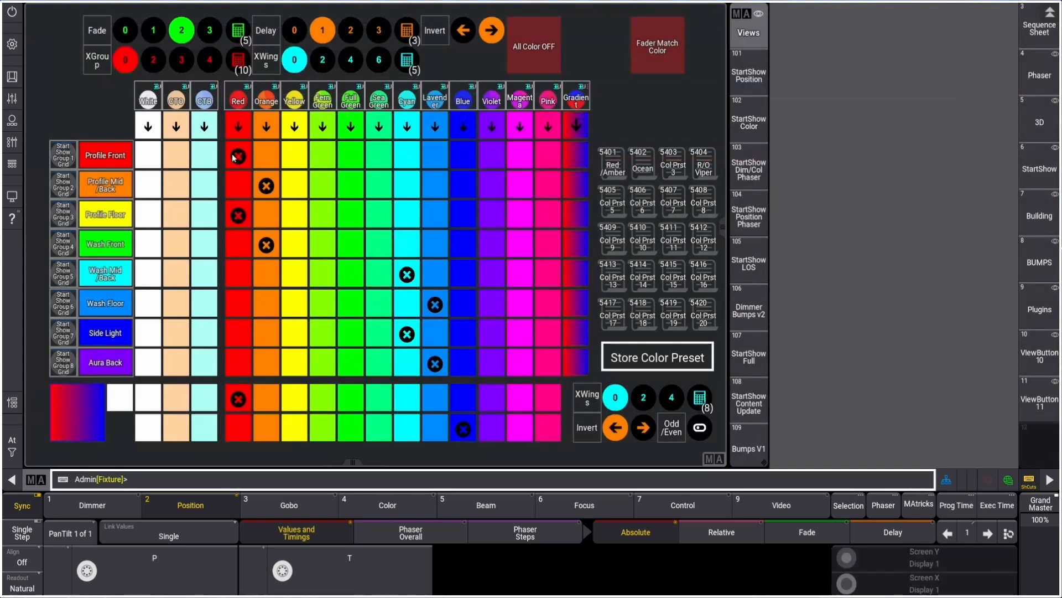
Apply full green and fern green alternately to Wash Mid/Back, Wash Floor, Side Light and Aura Back
left_click(347, 277)
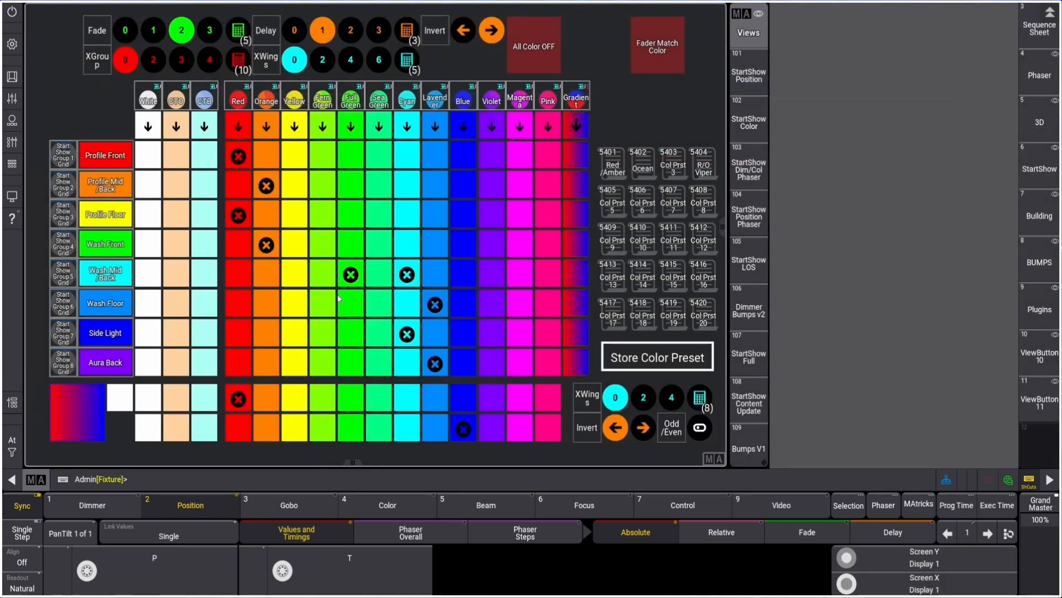
left_click(325, 305)
left_click(349, 334)
left_click(327, 363)
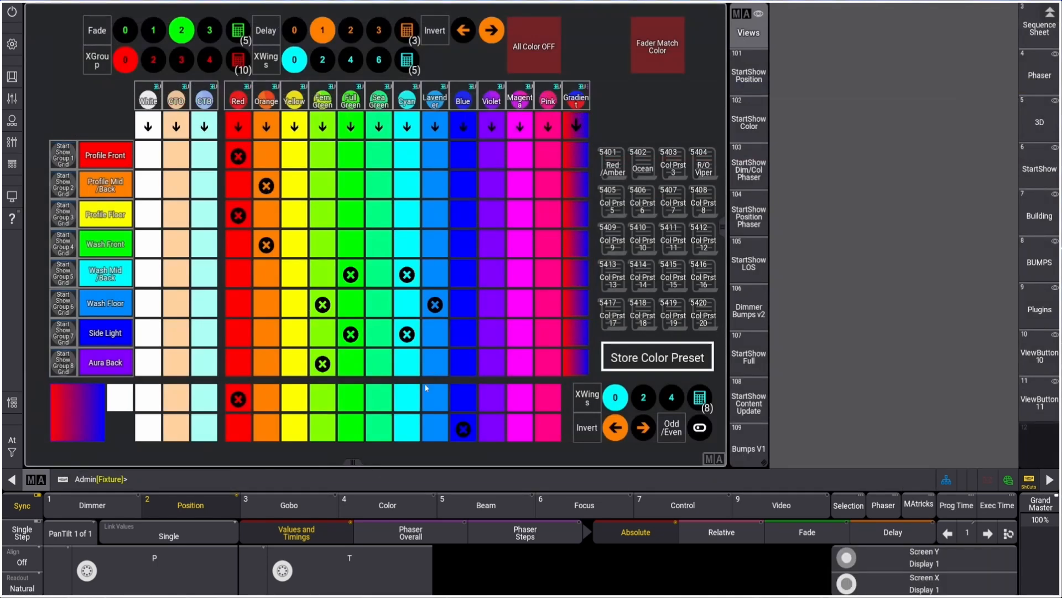
Re-store the look into the fourth color preset named R/O Viper and check its macro command
left_click(649, 363)
left_click(709, 174)
type("R/O")
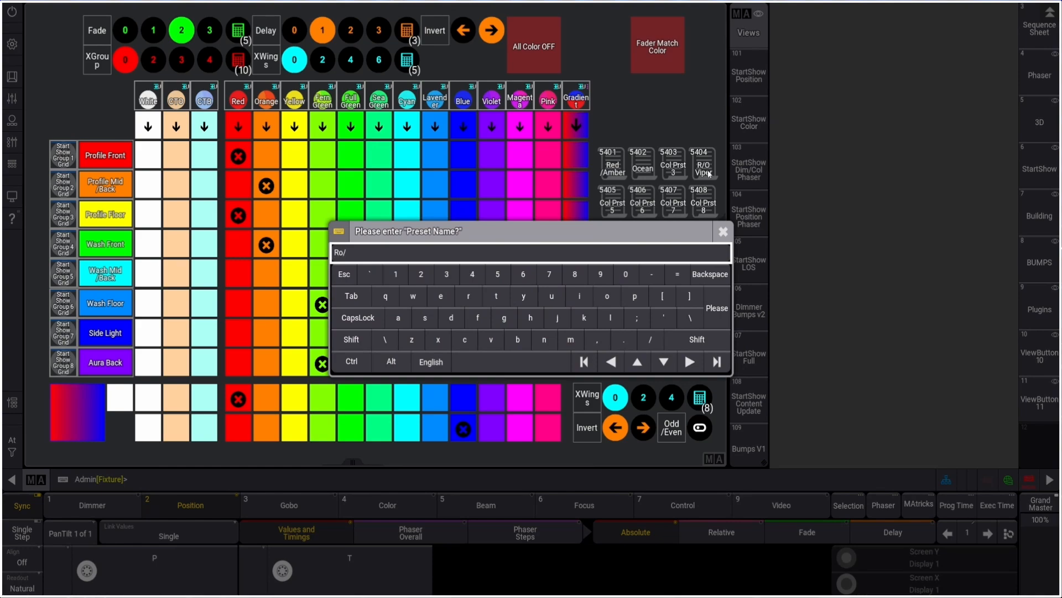
type(" Viper")
key("Return")
right_click(707, 171)
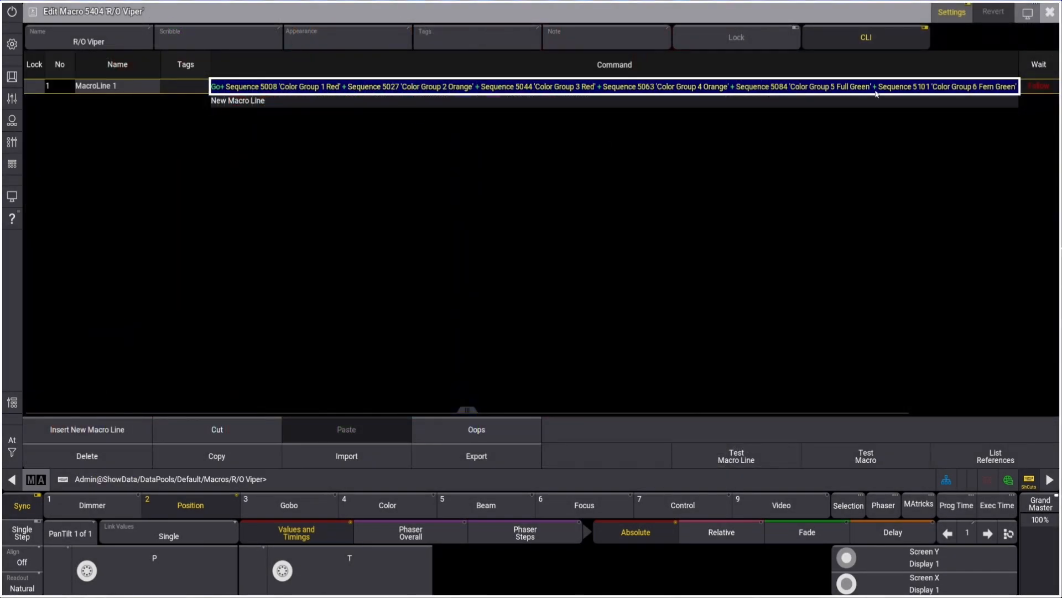
left_click(1050, 12)
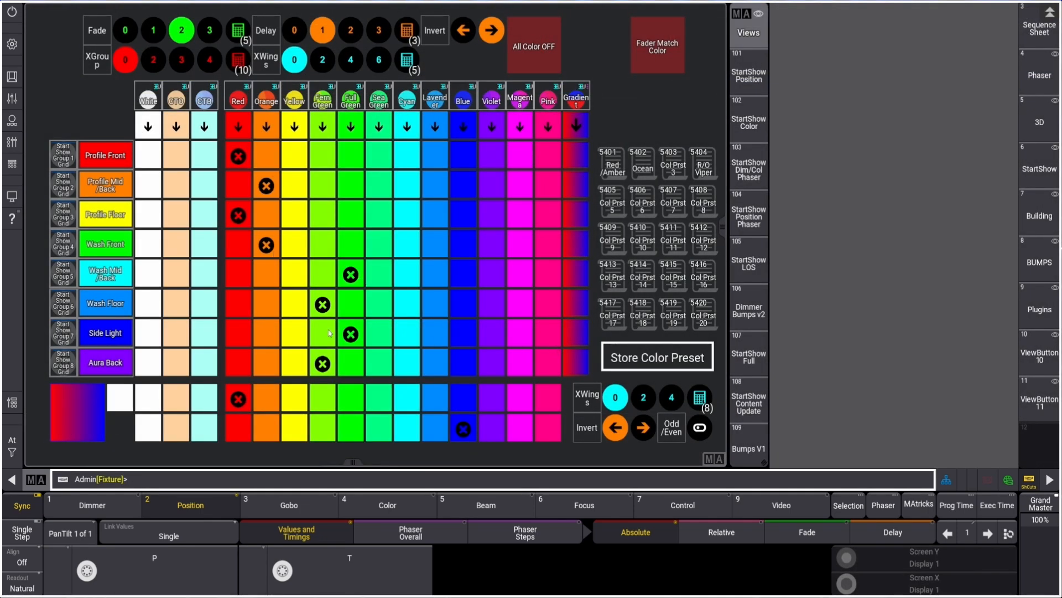
Apply blue and violet alternately to Profile Front, Profile Mid/Back, Profile Floor and Wash Front
left_click(466, 161)
left_click(493, 188)
left_click(463, 215)
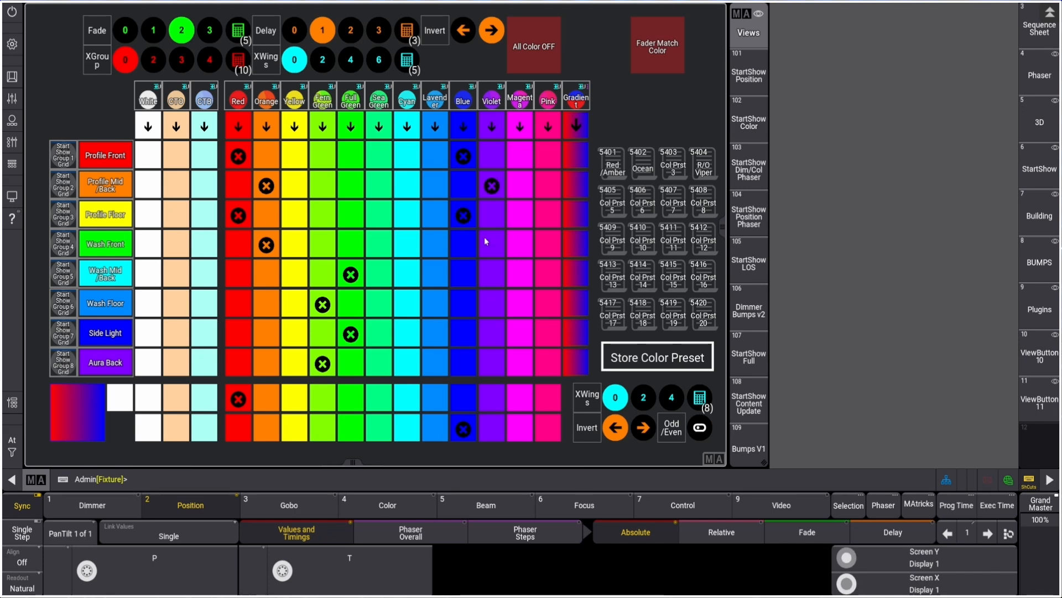
left_click(492, 245)
Store the look into the fifth color preset, naming it B/P Viper
left_click(662, 360)
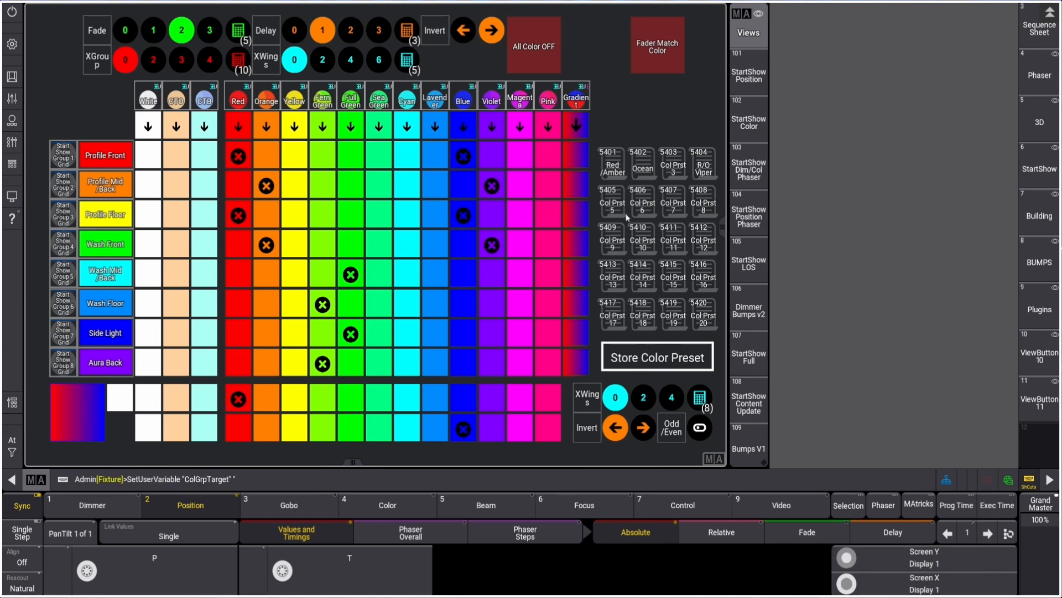
type("B/")
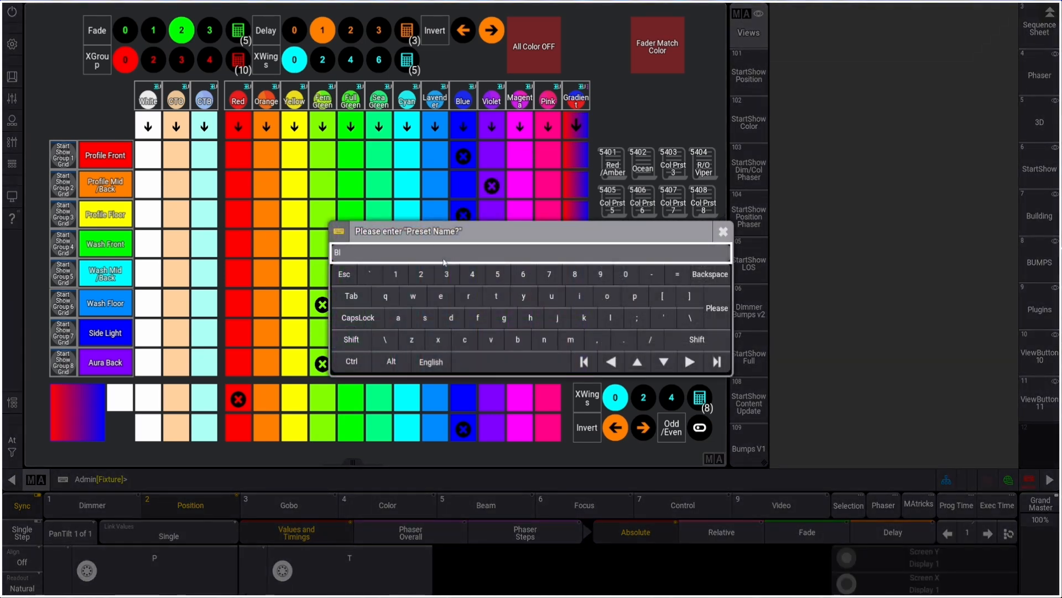
type("P Viper")
key("Return")
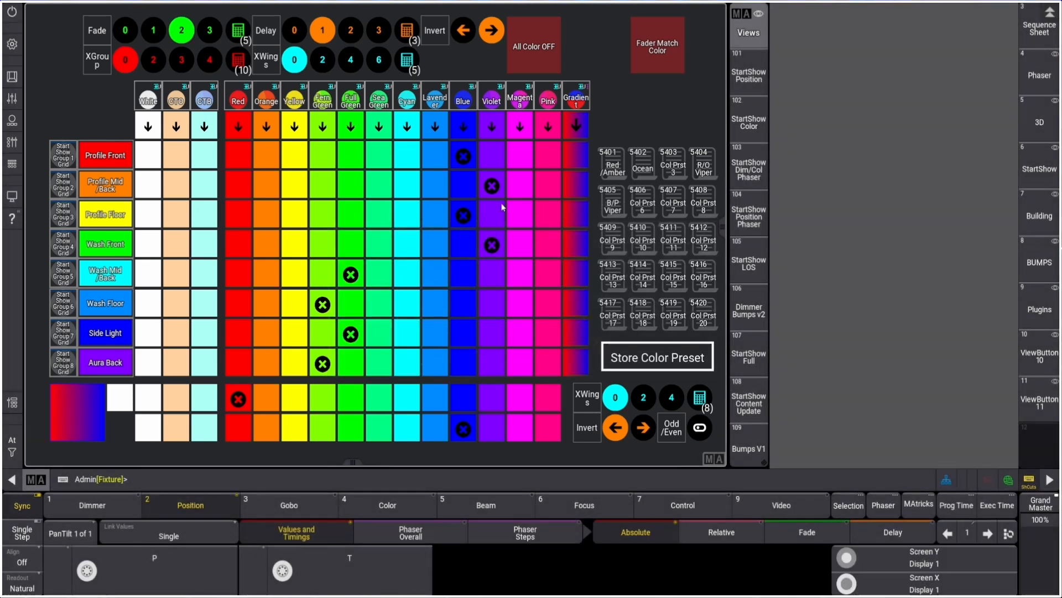
Switch to the StartShow Position view and inspect the Col Prst FULL Reset macro
left_click(612, 167)
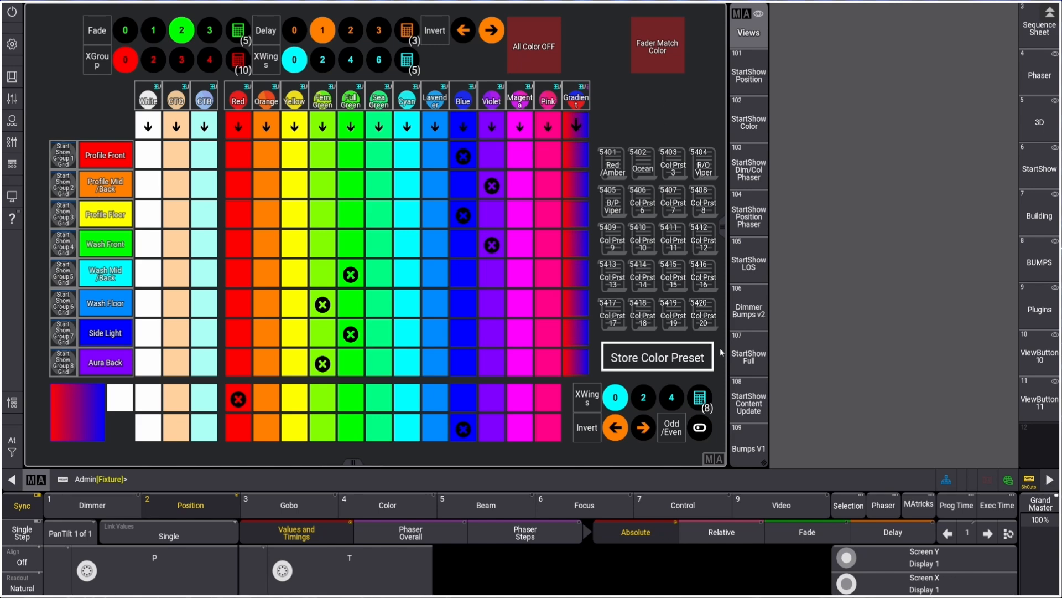
left_click(749, 75)
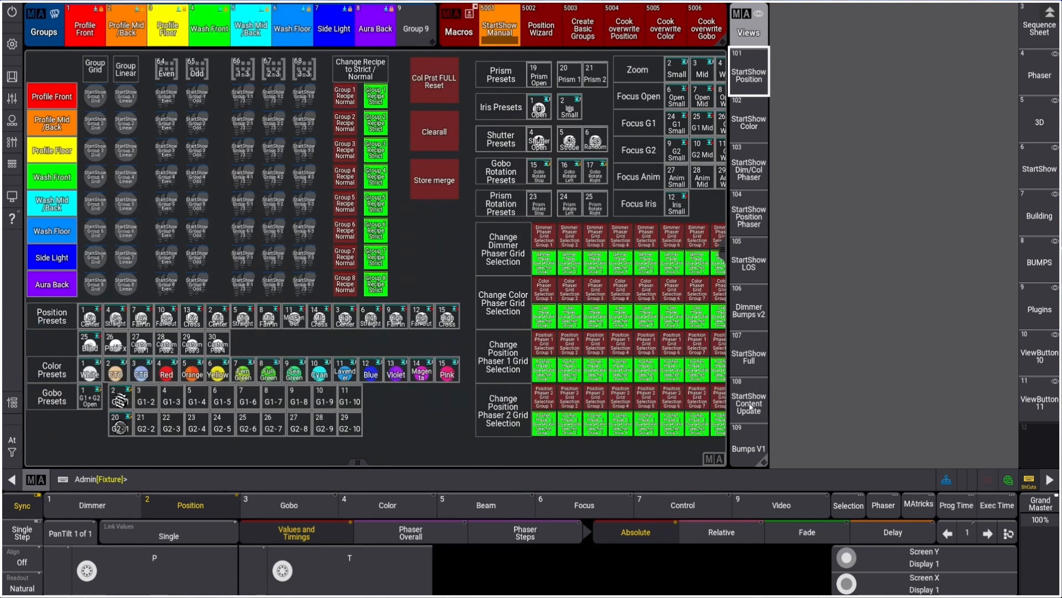
left_click(440, 82)
right_click(440, 82)
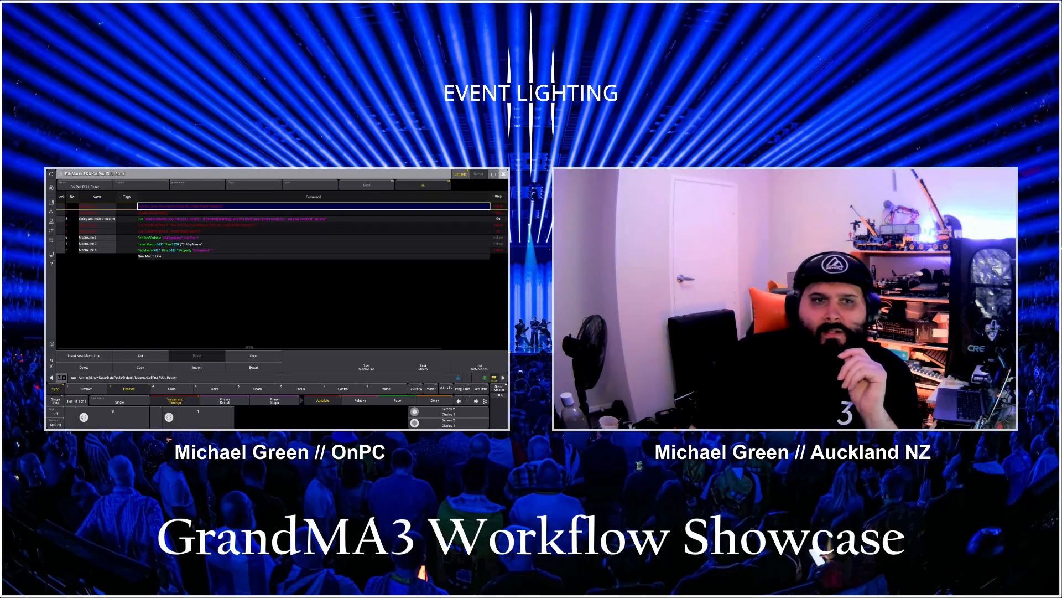
left_click(503, 175)
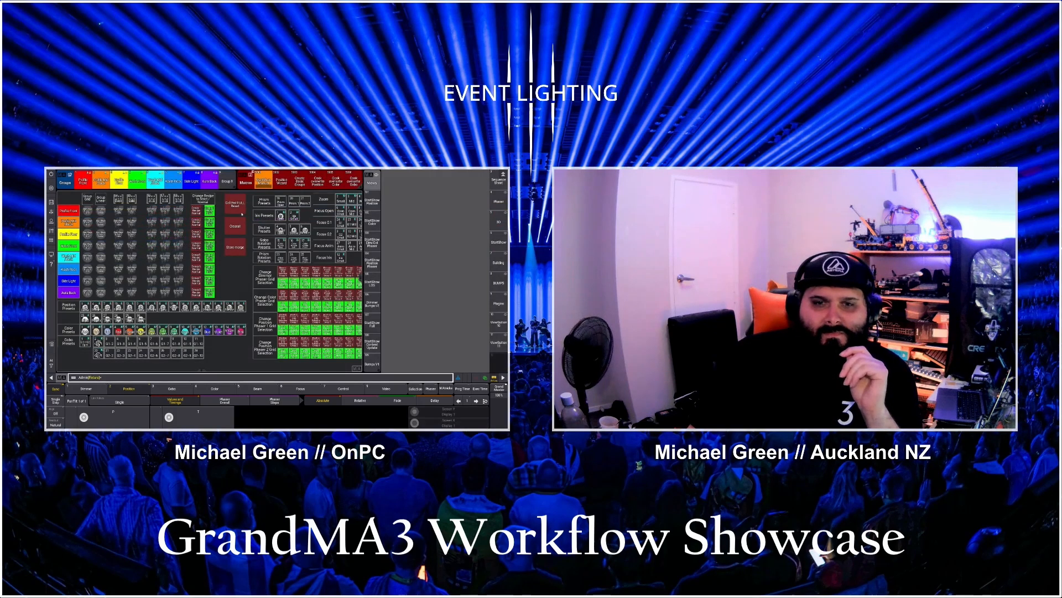
Switch to the StartShow Color view and inspect the Col Prst 1 and Col Prst 3 macros
left_click(263, 180)
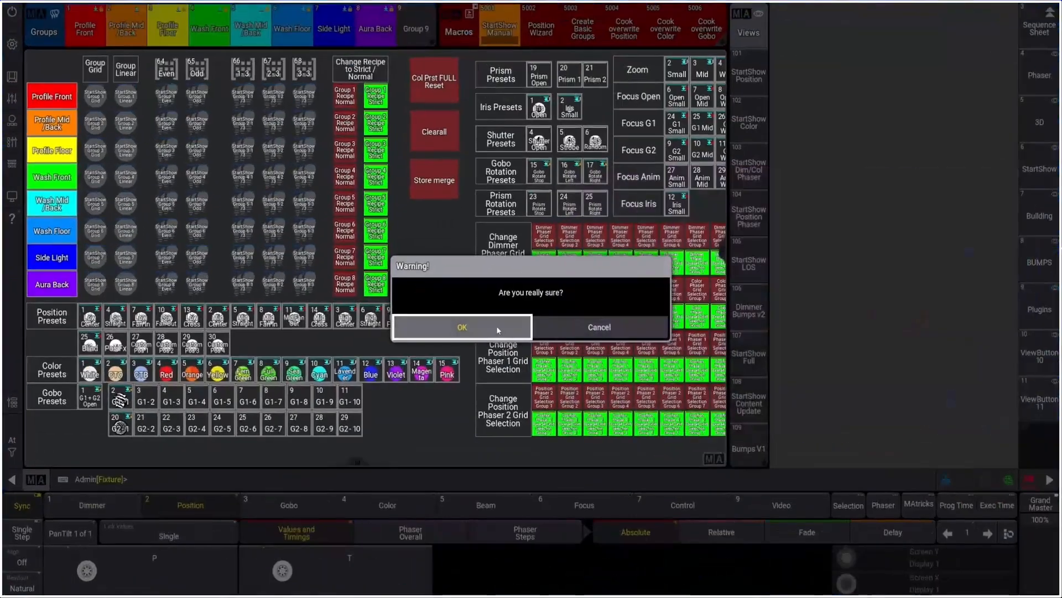
left_click(497, 325)
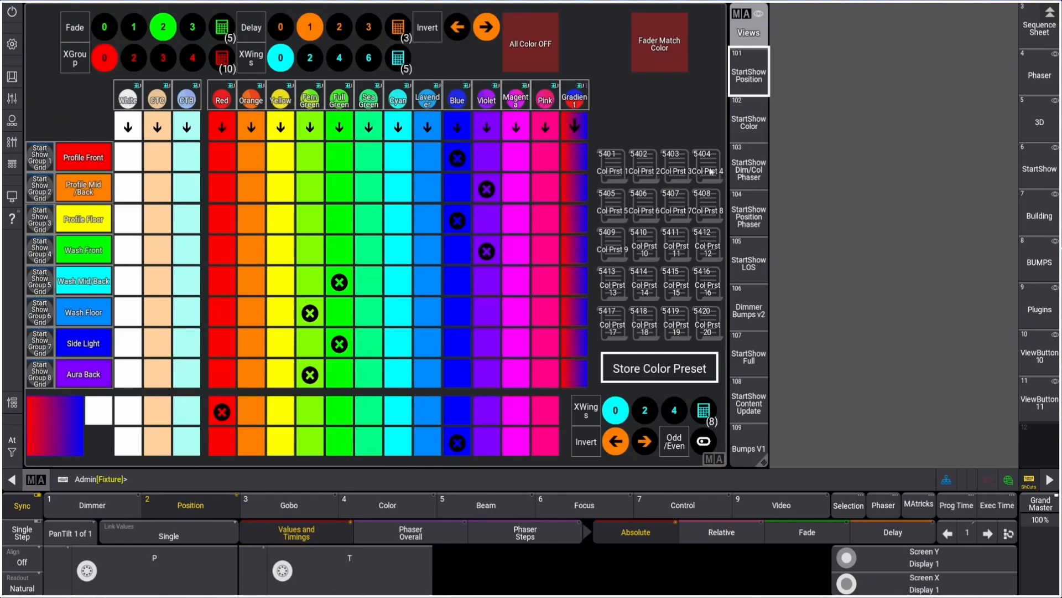
right_click(620, 171)
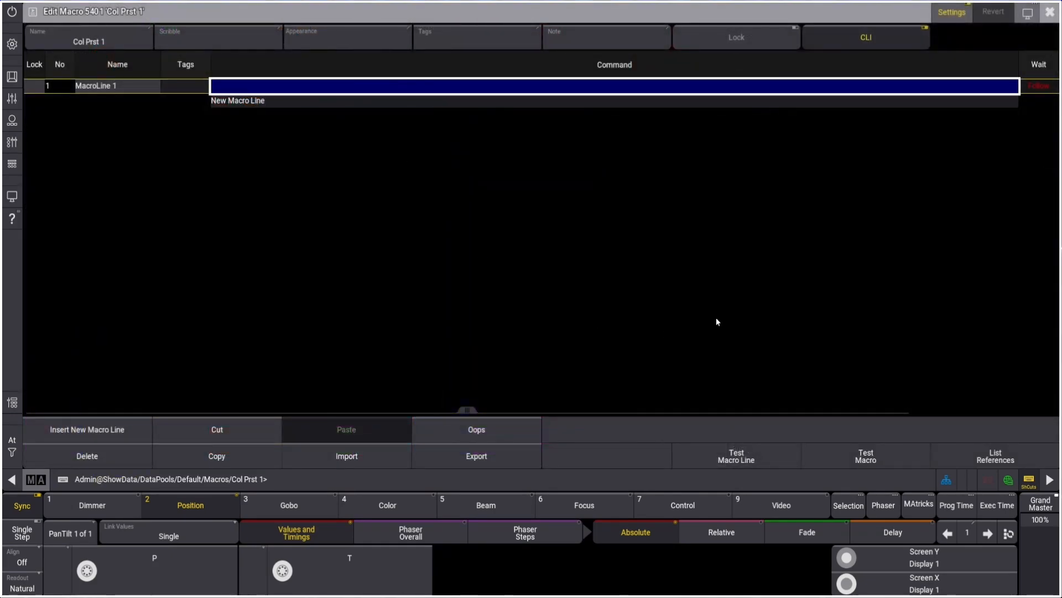
left_click(1049, 12)
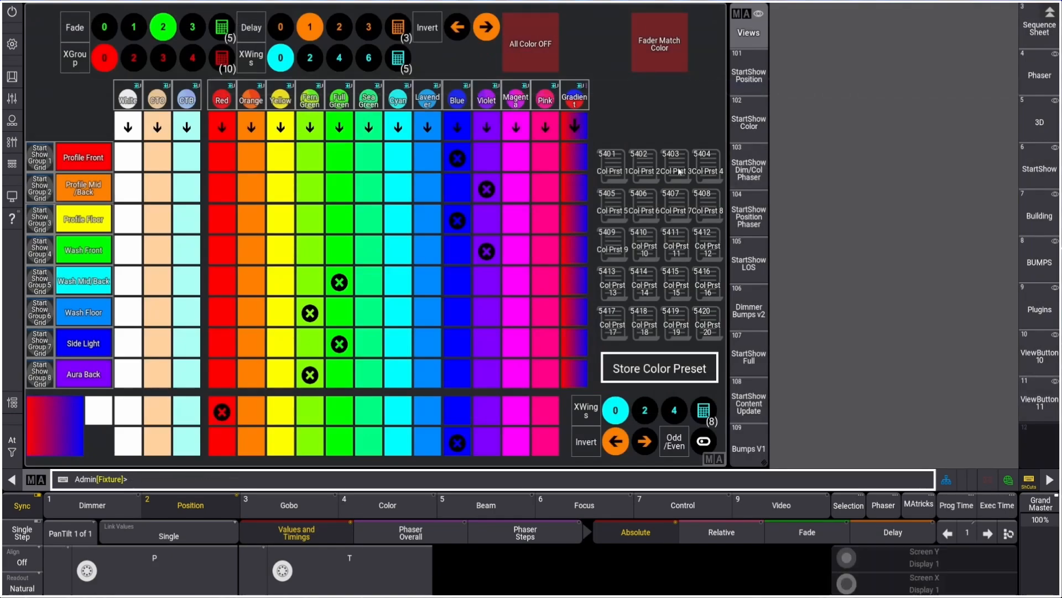
right_click(679, 171)
left_click(1050, 12)
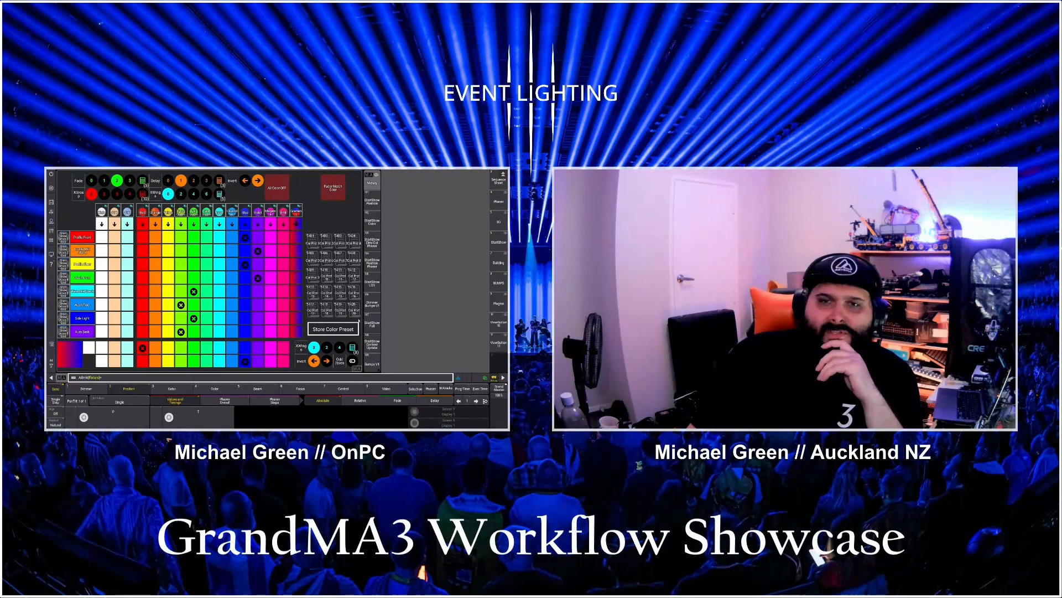
Apply the gradient to all groups, setting XWings to 2 and enabling linking
left_click(372, 342)
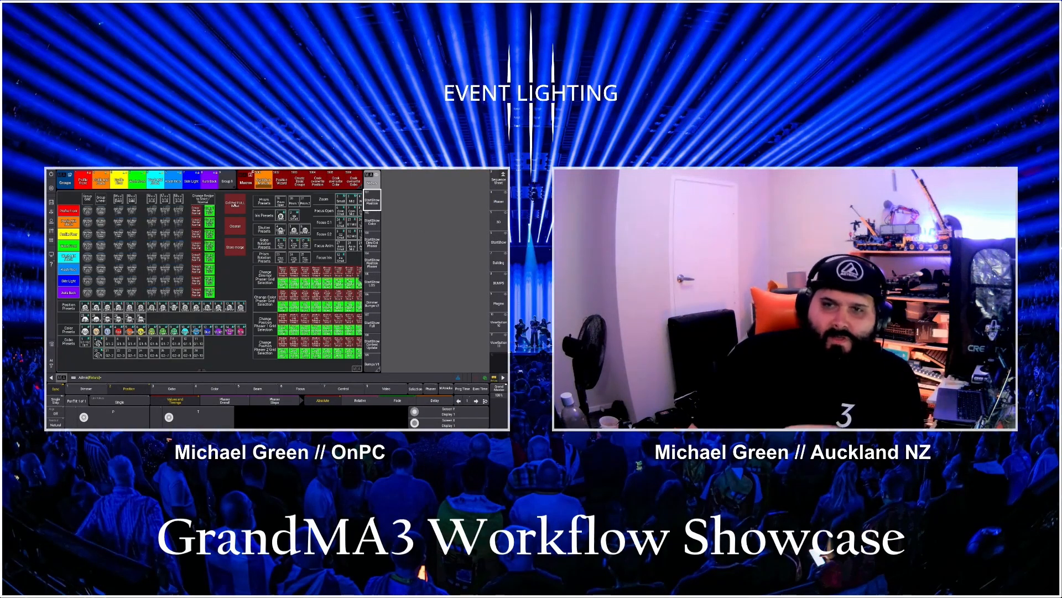
left_click(372, 221)
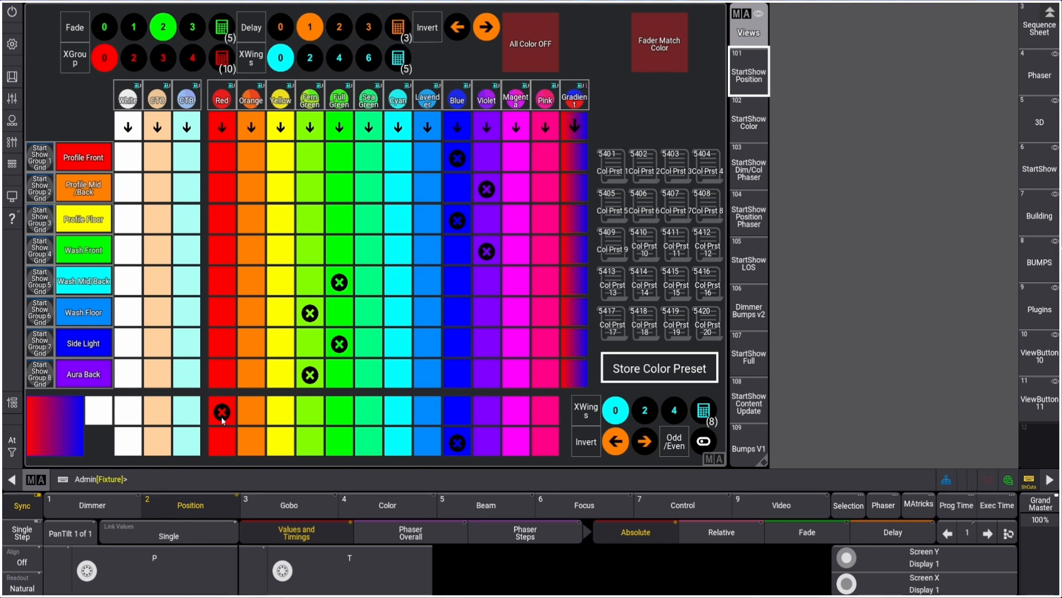
left_click(571, 132)
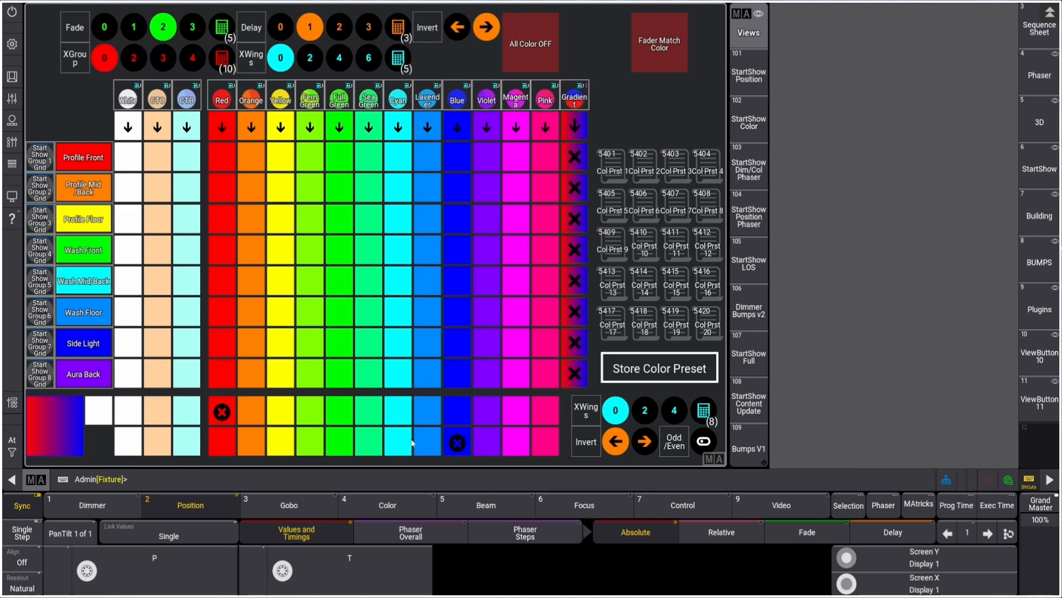
left_click(645, 412)
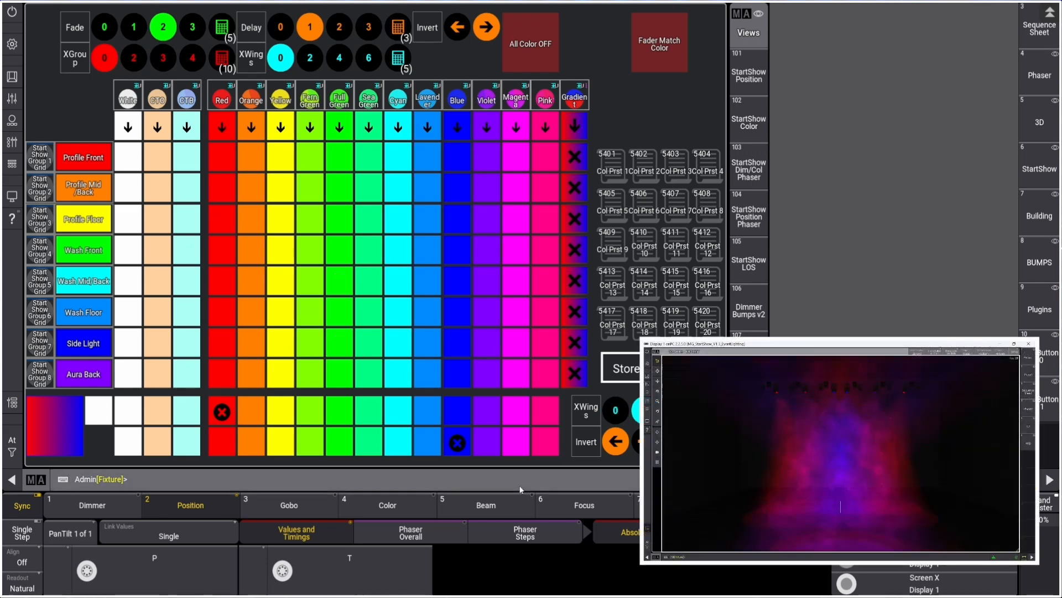
left_click(644, 442)
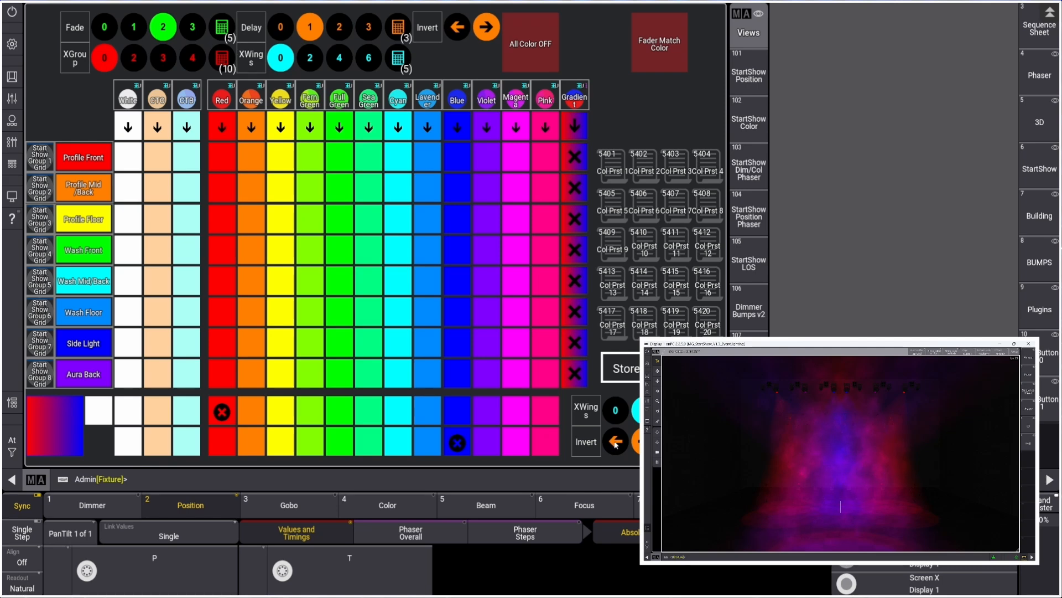
left_click(615, 443)
left_click(674, 415)
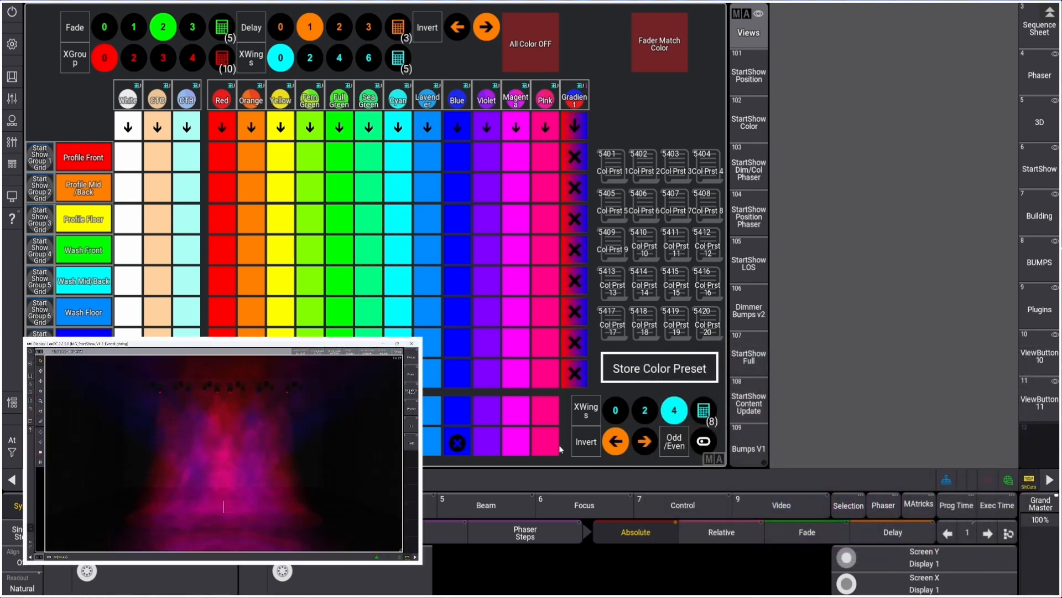
left_click(642, 415)
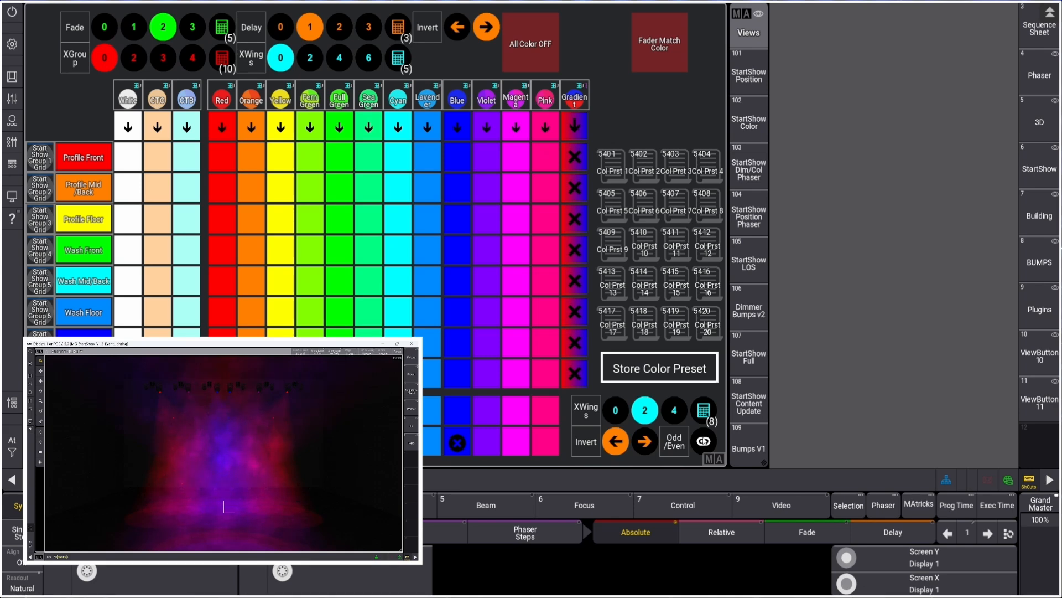
left_click(704, 441)
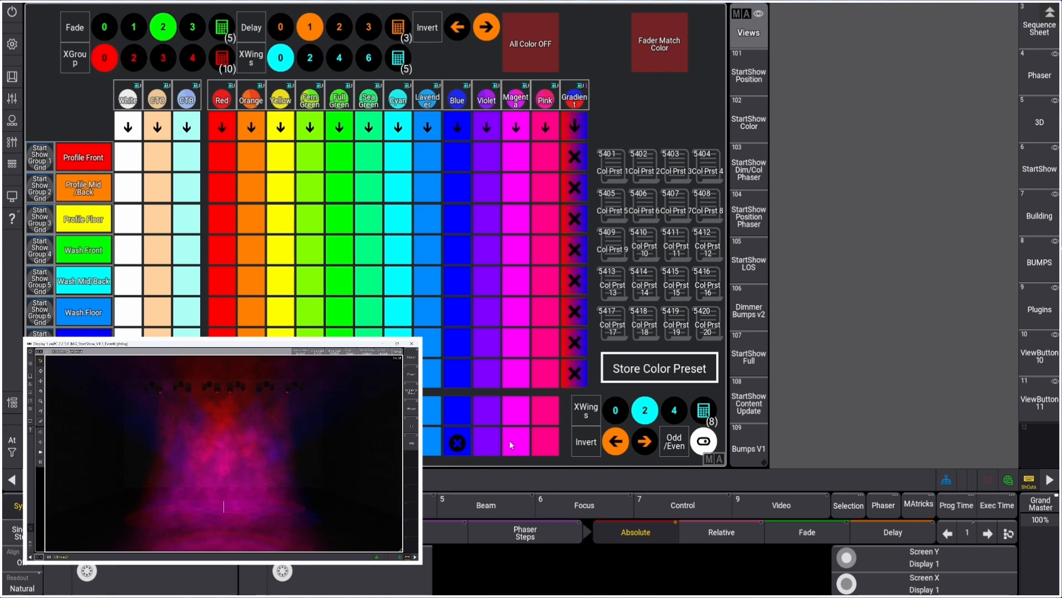
In the StartShow Position view, trigger GOBO GO and adjust group faders in the Playbacks window
left_click(749, 75)
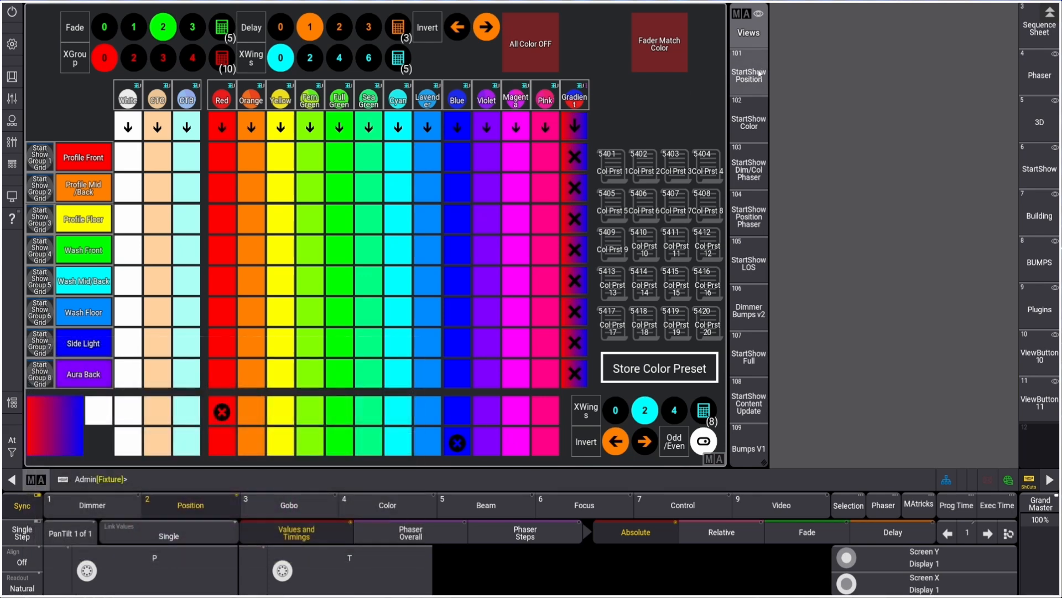
left_click(410, 111)
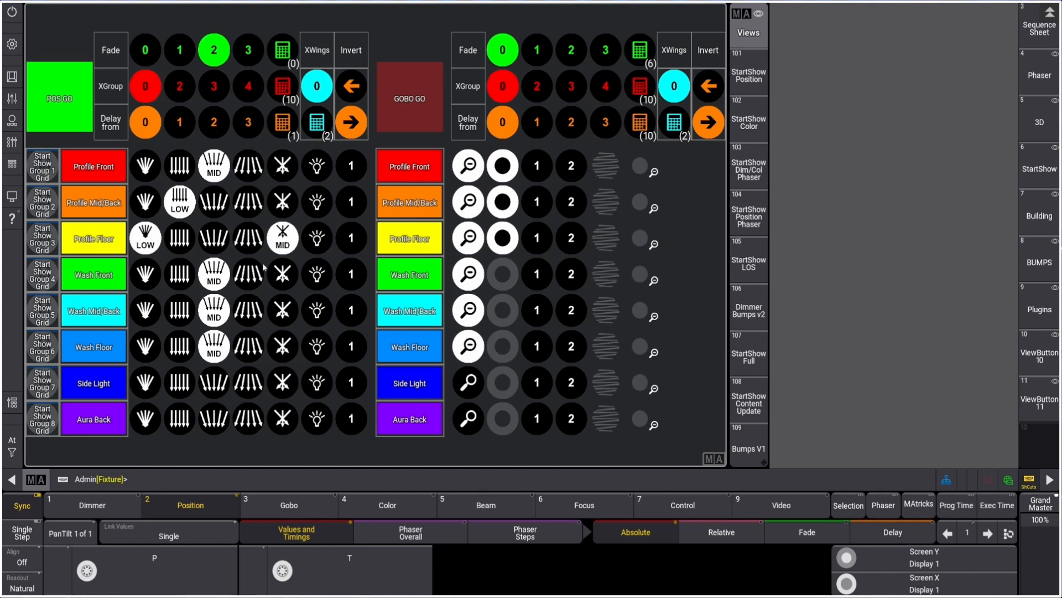
left_click(12, 142)
left_click_drag(195, 293, 154, 387)
left_click_drag(120, 289, 118, 409)
left_click_drag(47, 284, 116, 203)
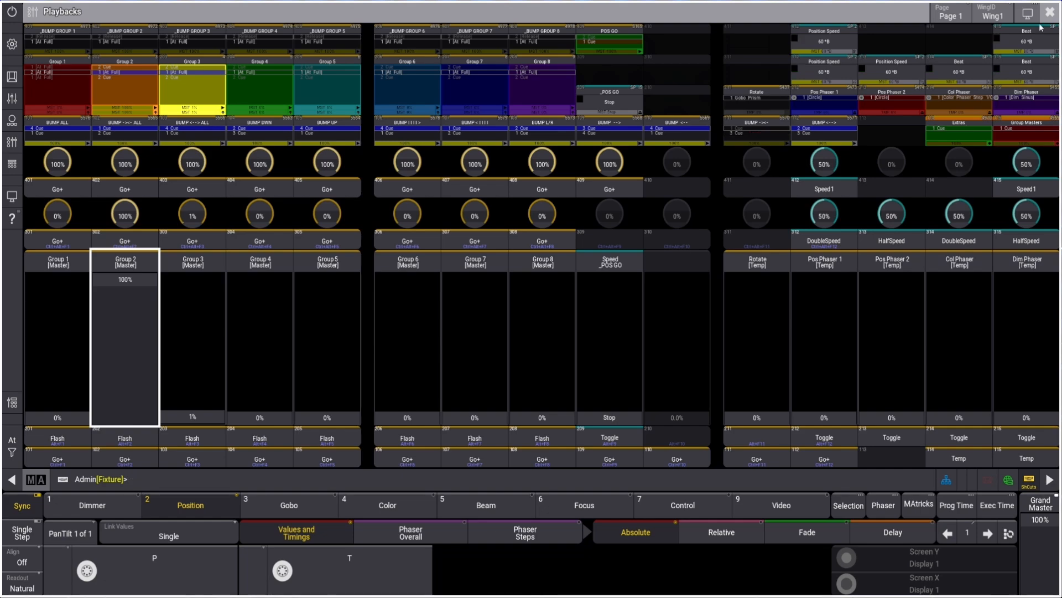
left_click(1053, 14)
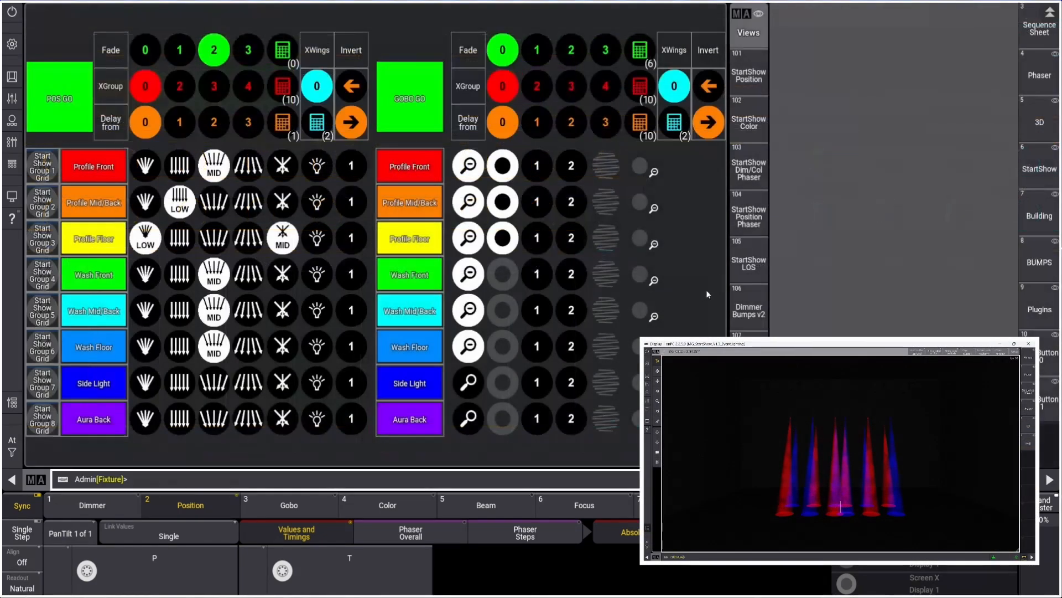
Try an orange-to-yellow, then orange-to-green gradient across all groups
left_click(749, 123)
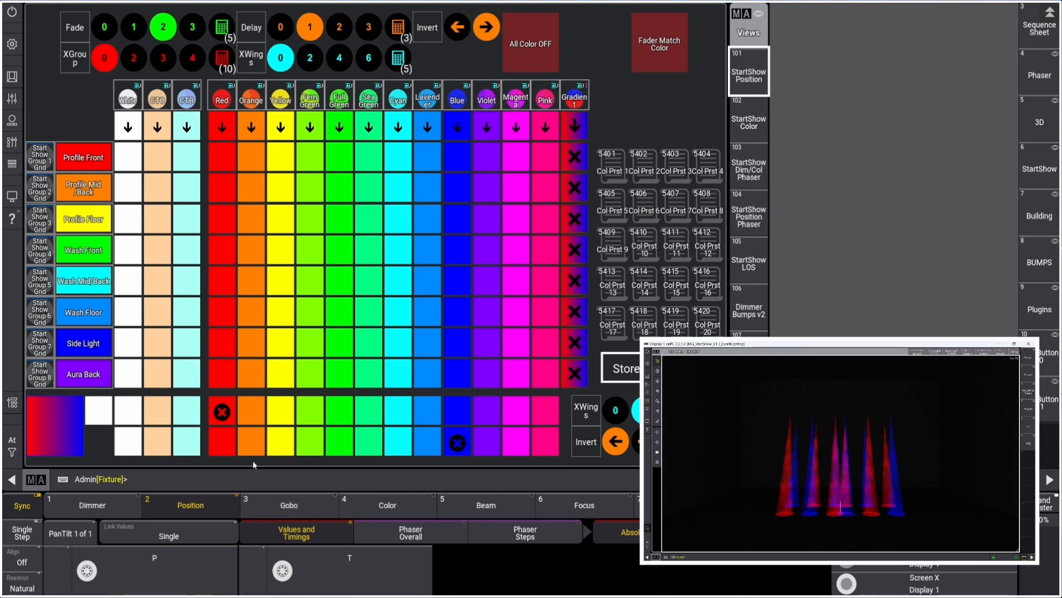
left_click(252, 413)
left_click(273, 446)
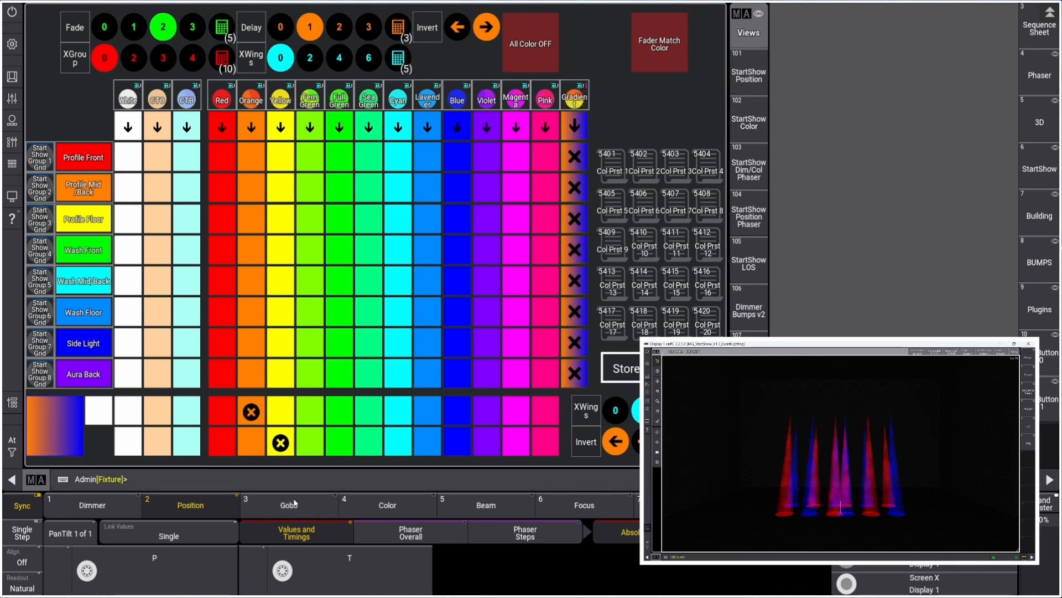
left_click(337, 446)
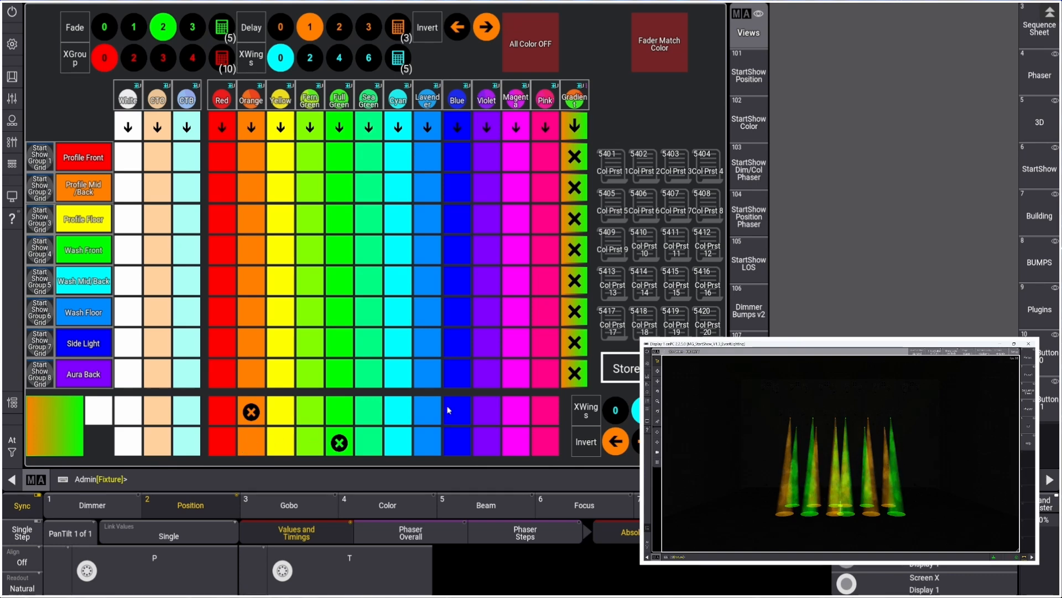
Set the gradient to run from orange to blue, with XWings at 0 and linking off
left_click(427, 412)
left_click(457, 443)
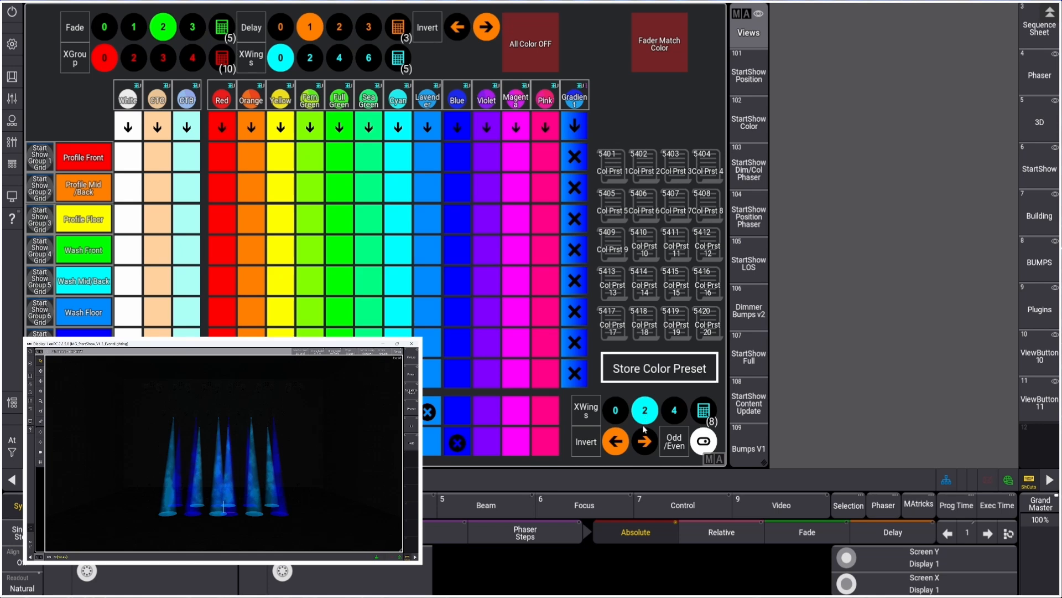
left_click(703, 440)
left_click(616, 410)
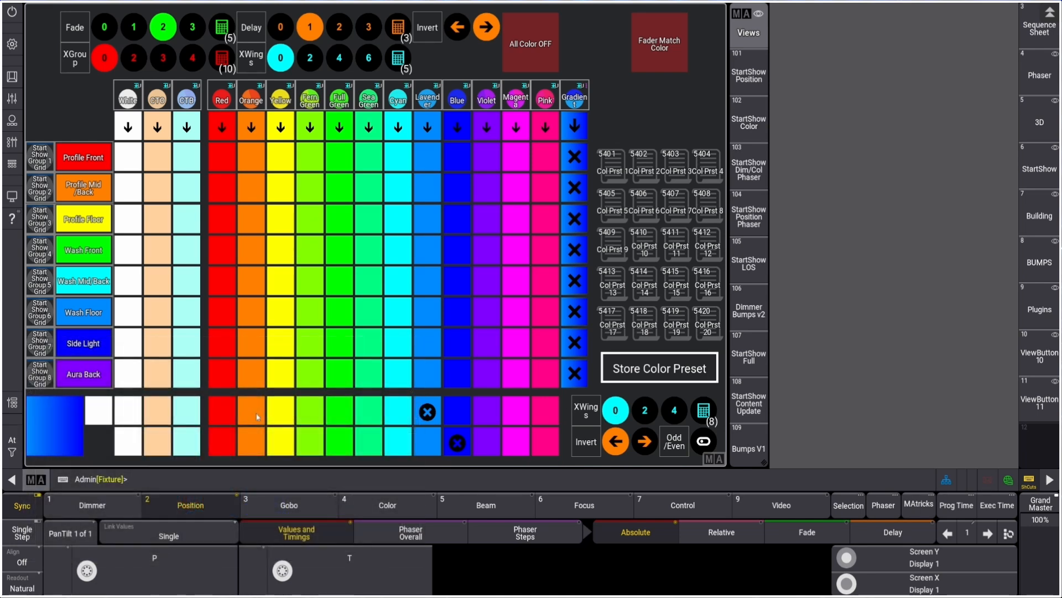
left_click(257, 416)
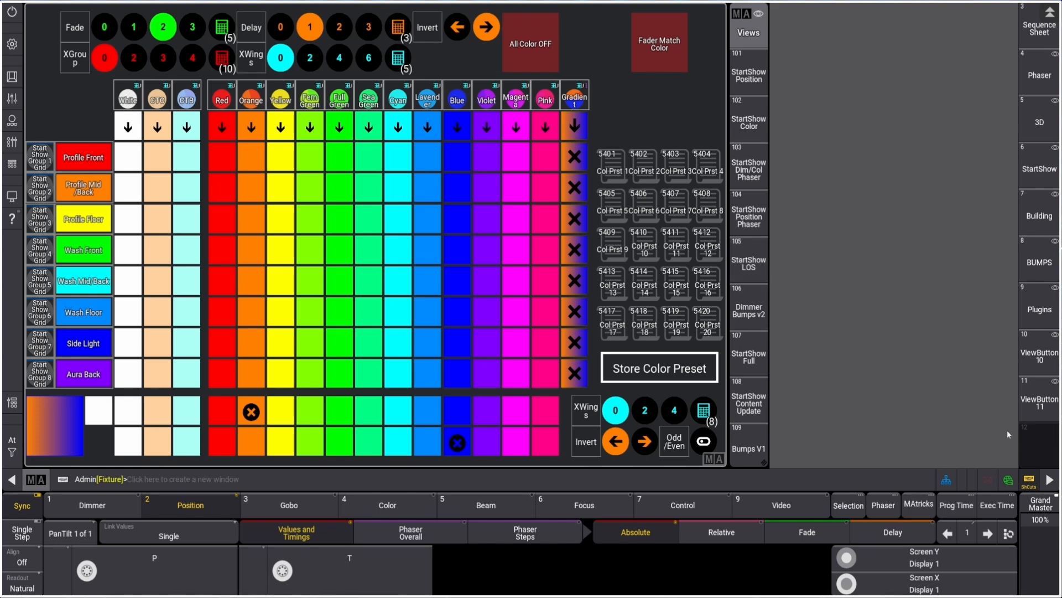
Create a new view on an empty view button and add an Appearances pool window to it
left_click(1039, 445)
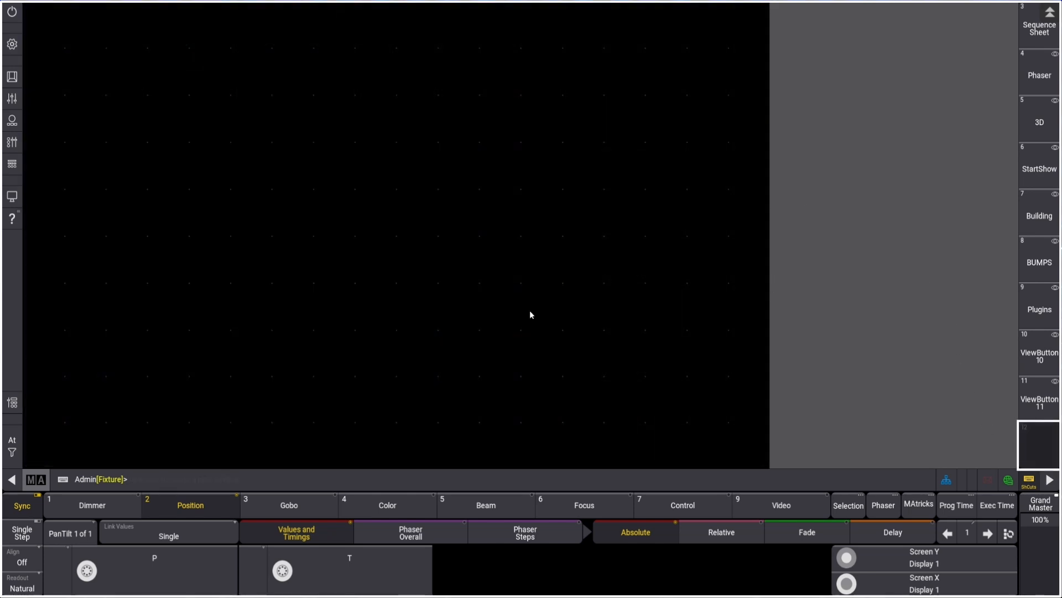
left_click(30, 10)
left_click(148, 44)
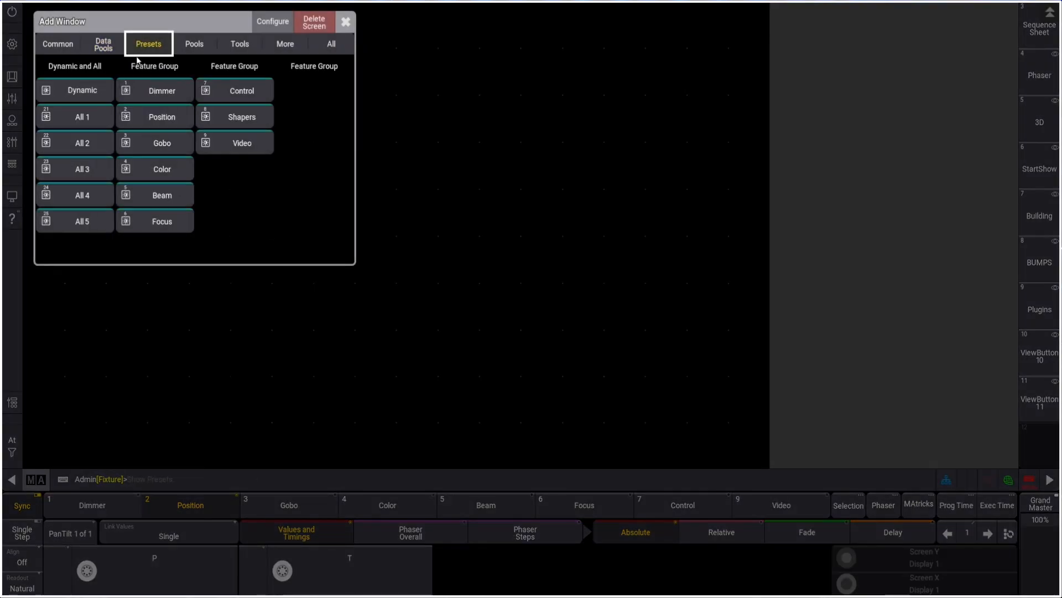
left_click(188, 43)
left_click(91, 92)
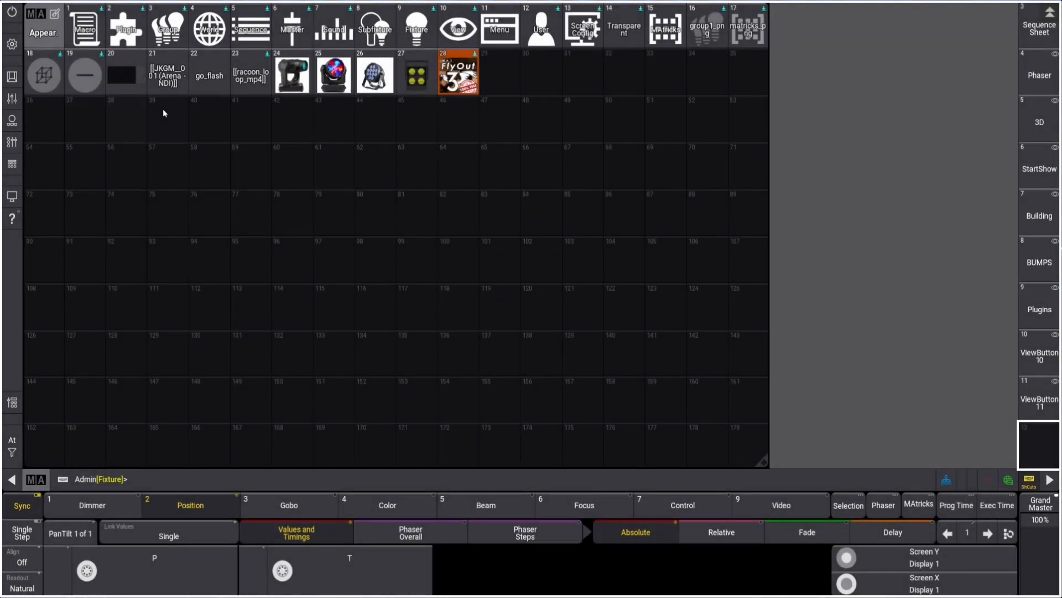
Browse the Appearances pool for the color, gradient and group appearances
scroll(191, 141, "down", 15)
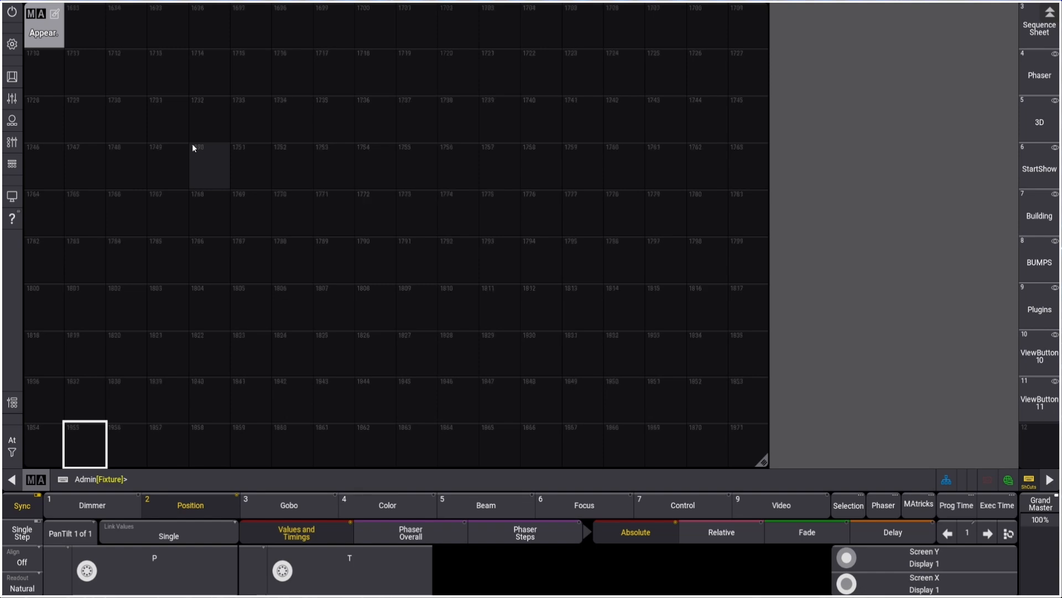
scroll(192, 143, "down", 11)
scroll(192, 143, "down", 6)
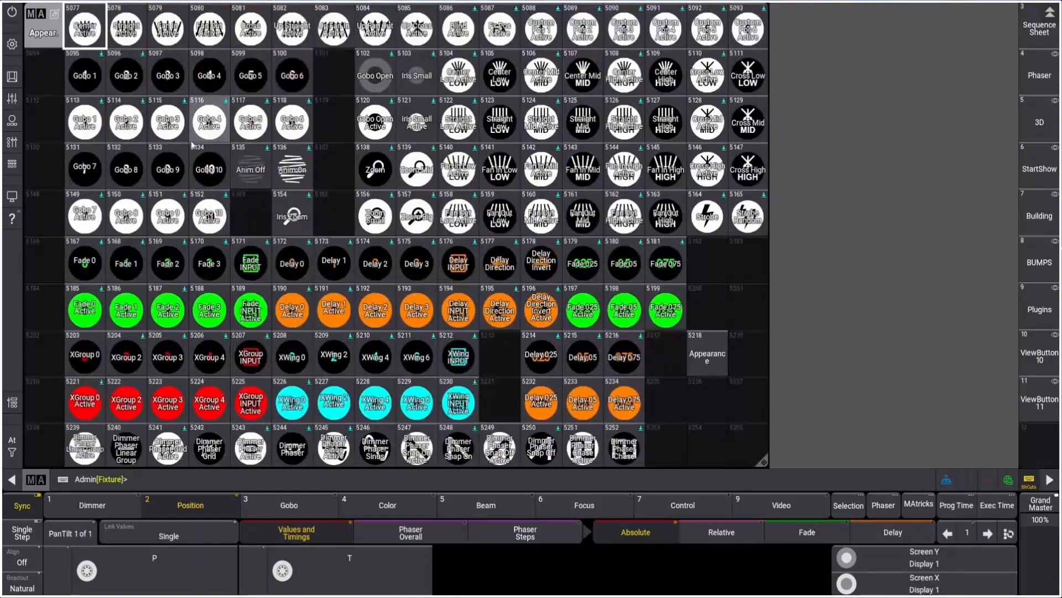
scroll(192, 142, "up", 3)
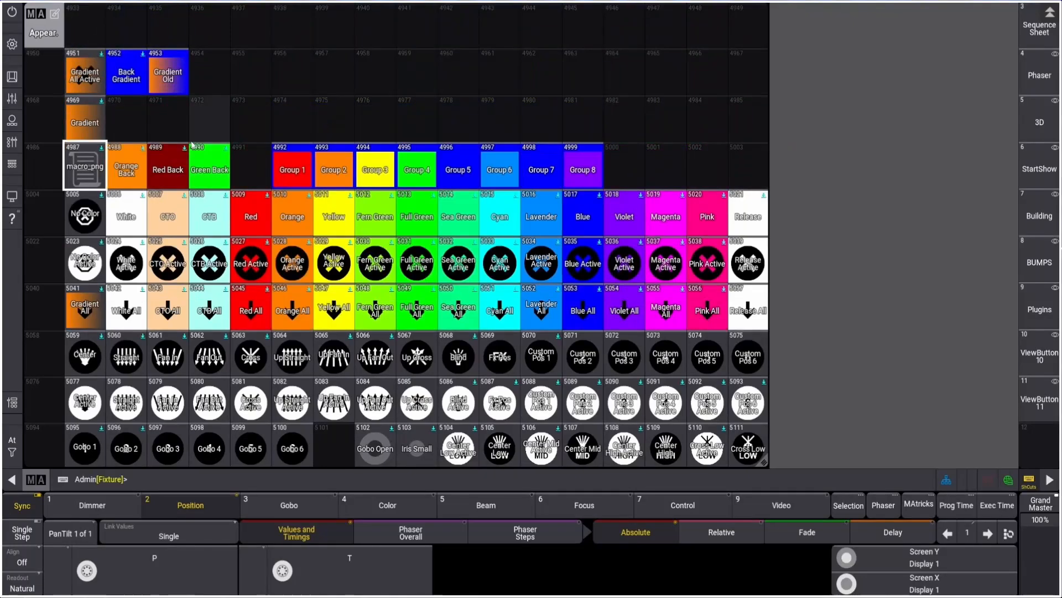
scroll(191, 144, "down", 2)
scroll(191, 144, "up", 2)
scroll(192, 144, "down", 4)
scroll(191, 143, "up", 2)
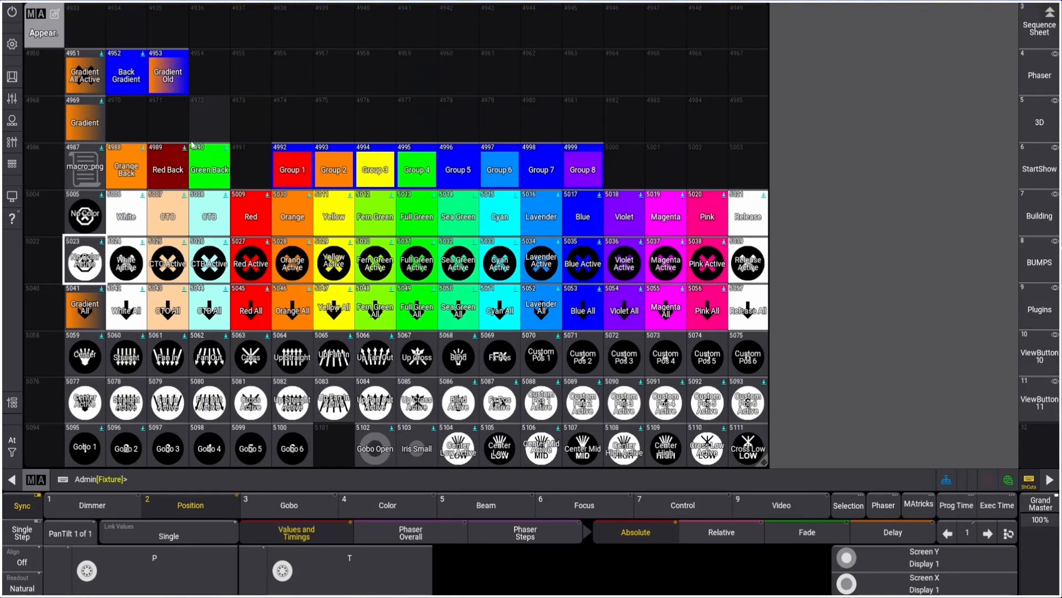
scroll(244, 107, "up", 5)
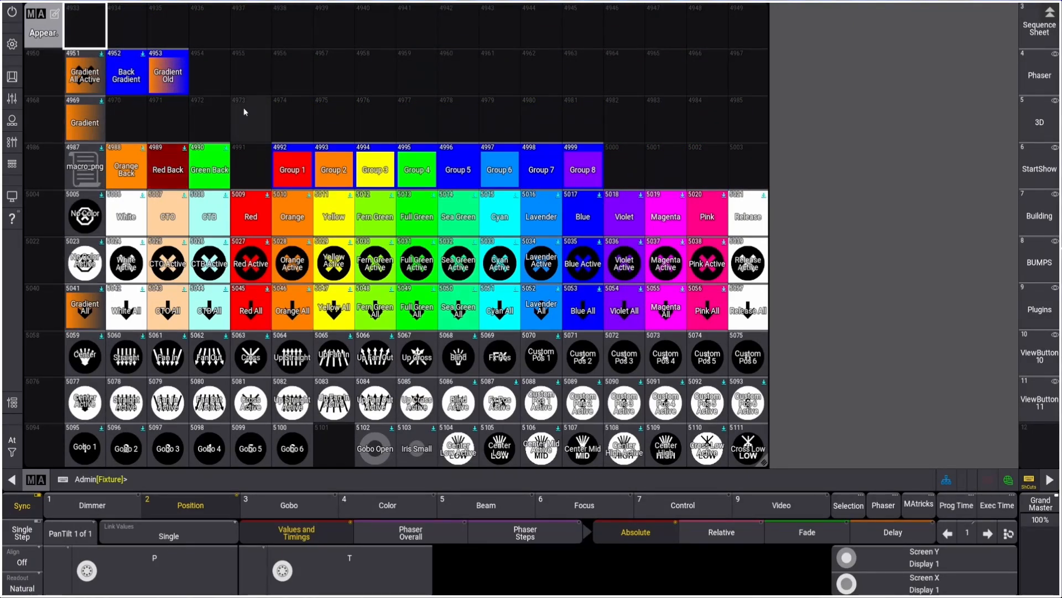
scroll(243, 107, "up", 3)
scroll(243, 107, "down", 5)
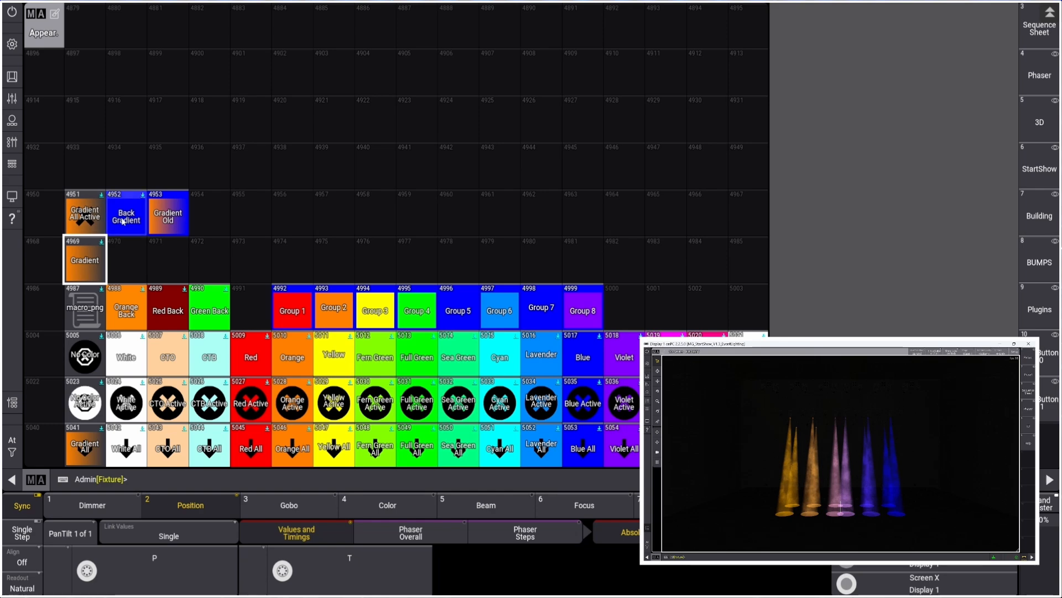
scroll(127, 220, "down", 2)
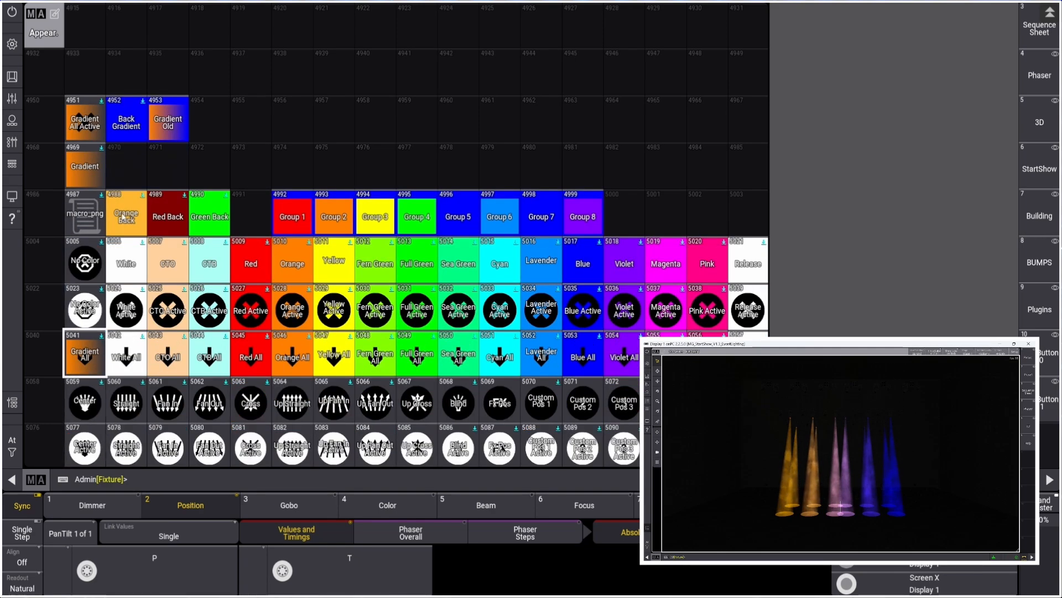
Inspect the Color Gradient Step 1 Orange macro and return to the Appearances pool
scroll(122, 217, "up", 1)
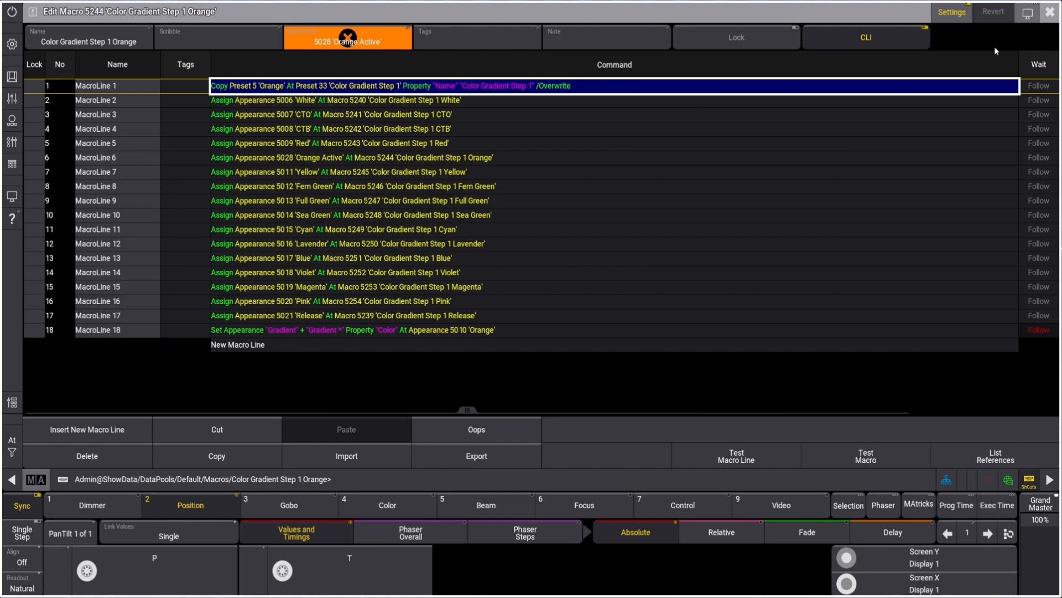
left_click(1050, 12)
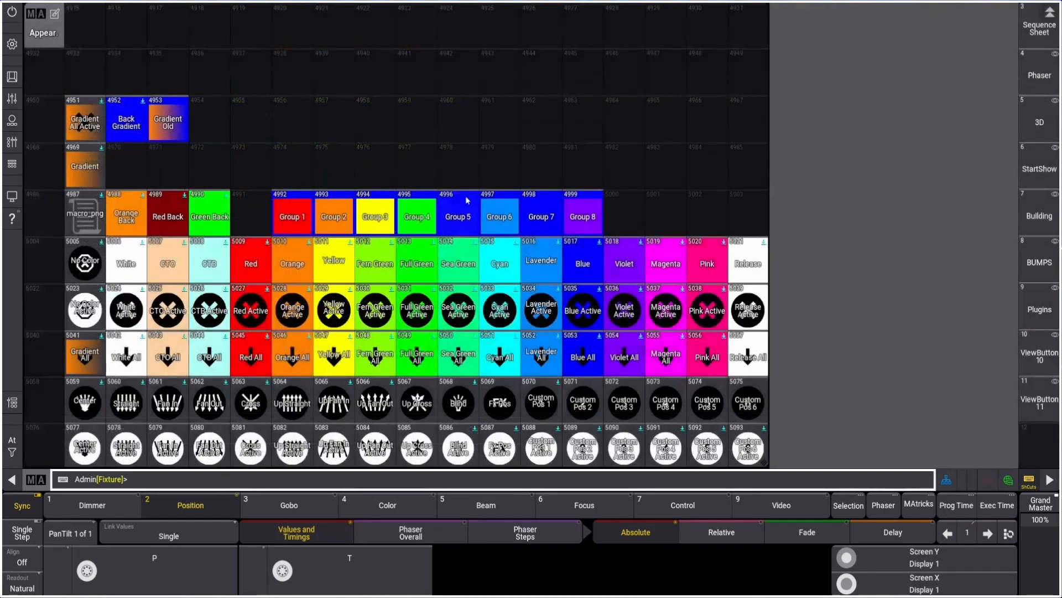
scroll(286, 228, "down", 10)
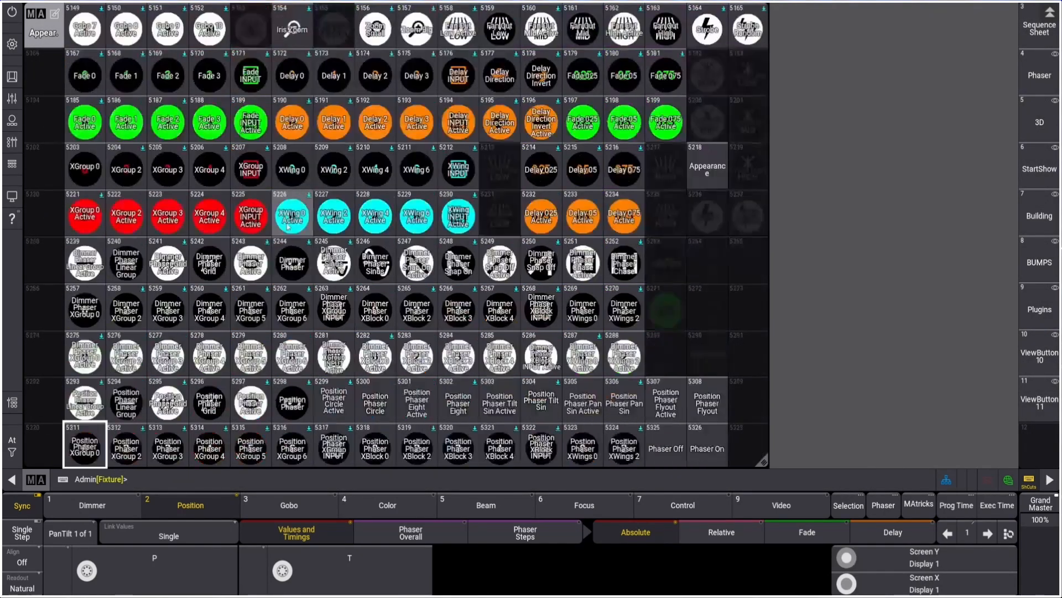
Open the Gradient appearance in the Appearances pool to inspect its image and colors, then close it
scroll(291, 227, "up", 10)
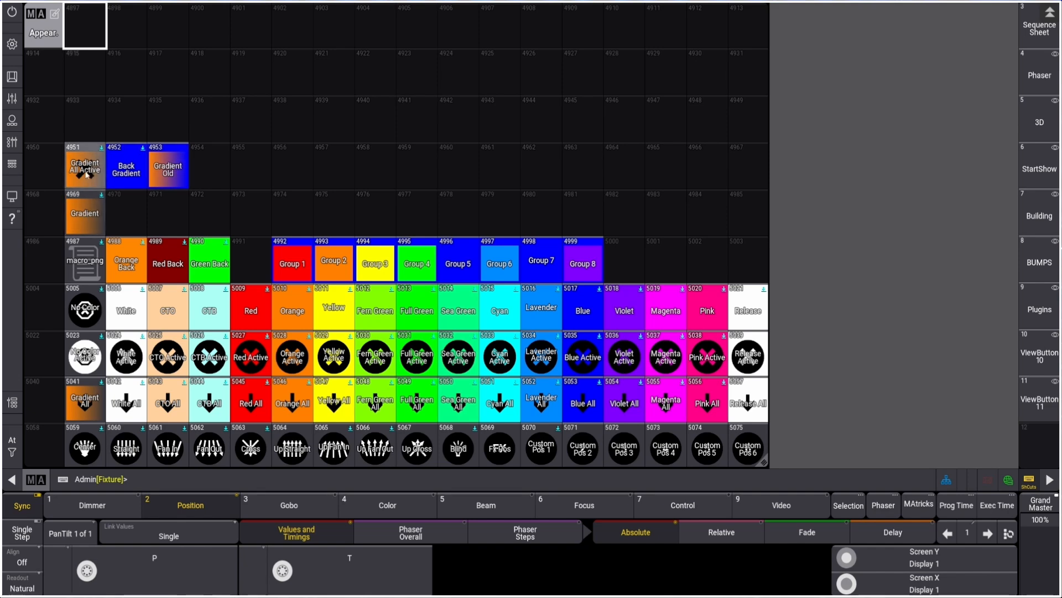
left_click(85, 218)
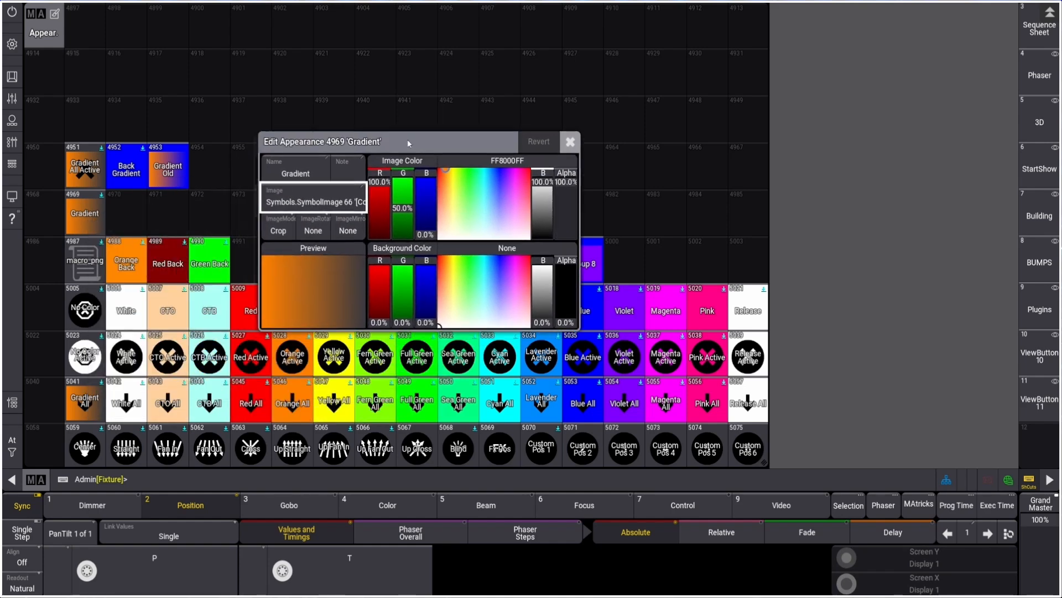
left_click_drag(394, 94, 287, 55)
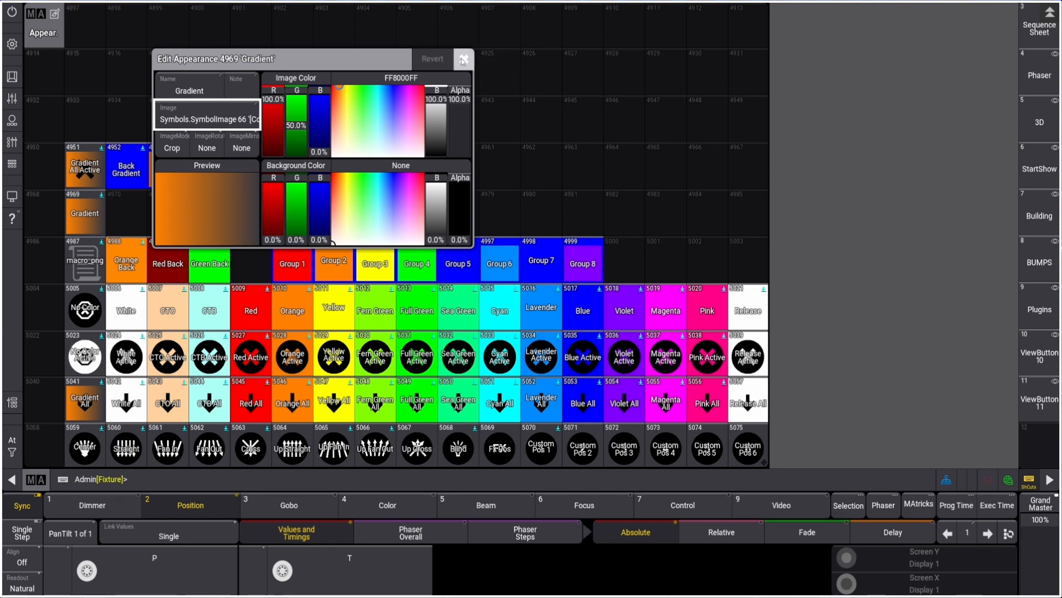
left_click(463, 61)
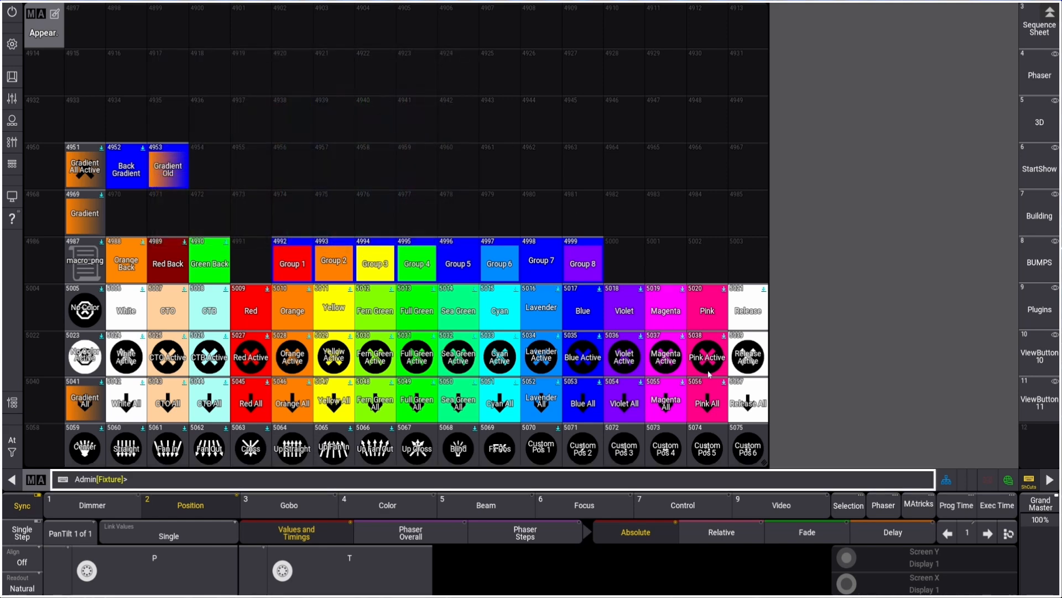
Shrink the Appearances pool, add a Symbols pool window beneath it, and inspect symbol image 66, Color Gradient.png
left_click_drag(766, 461, 770, 235)
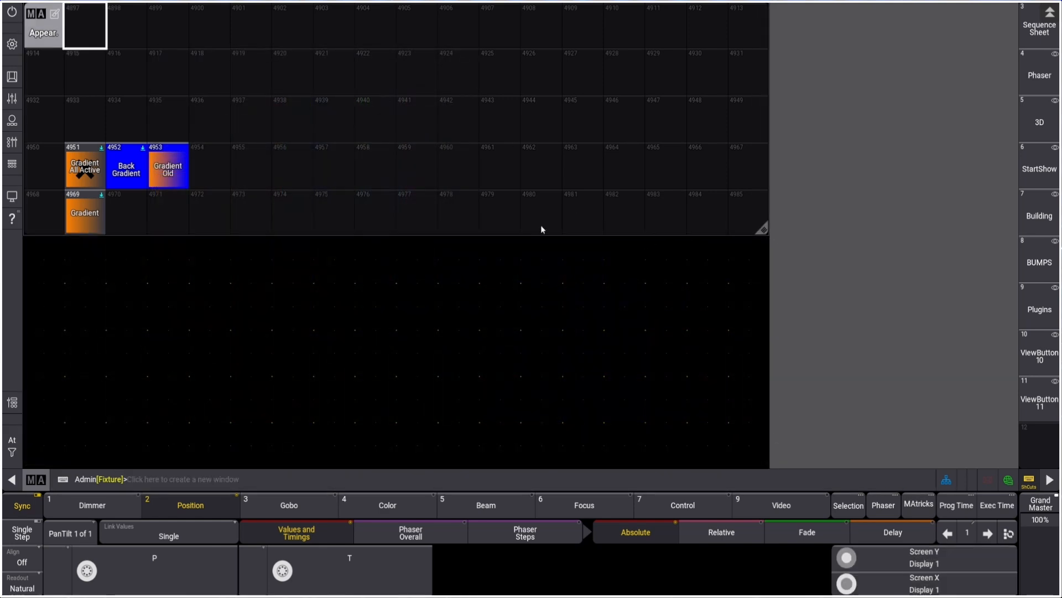
scroll(358, 185, "down", 3)
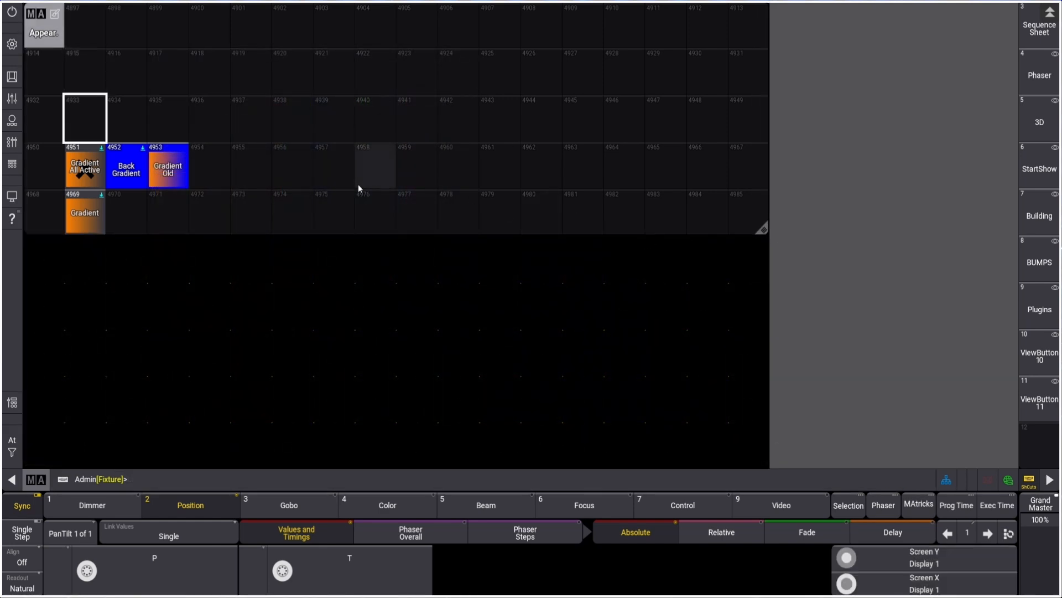
left_click(31, 241)
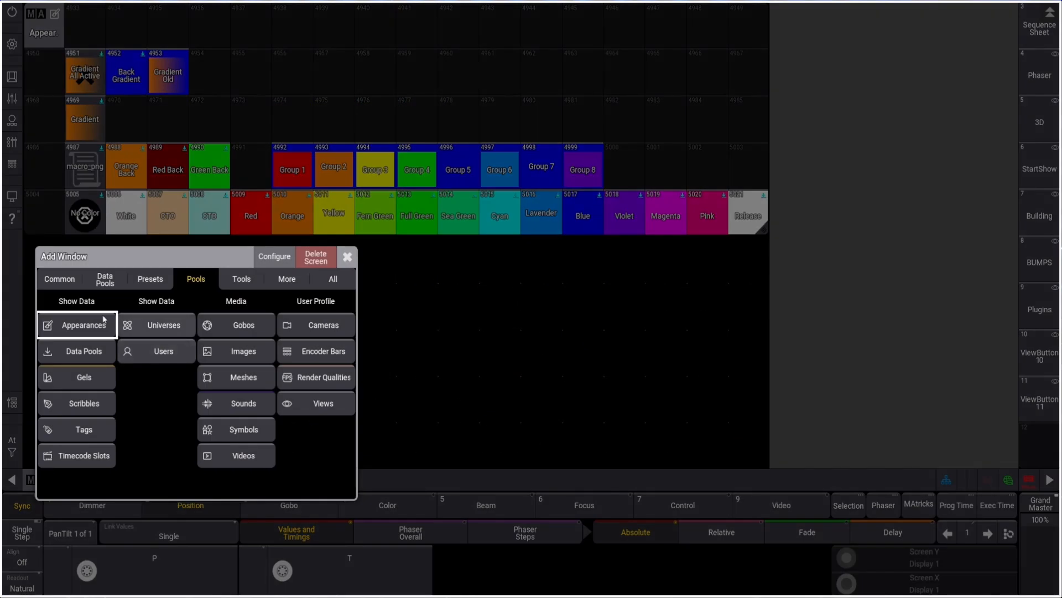
left_click(241, 430)
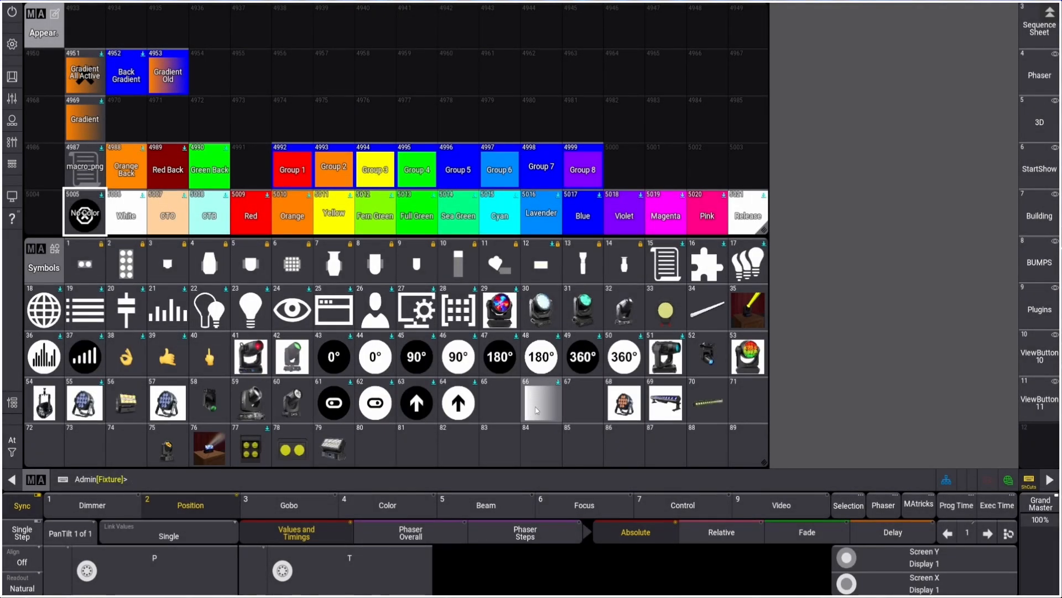
scroll(535, 397, "down", 20)
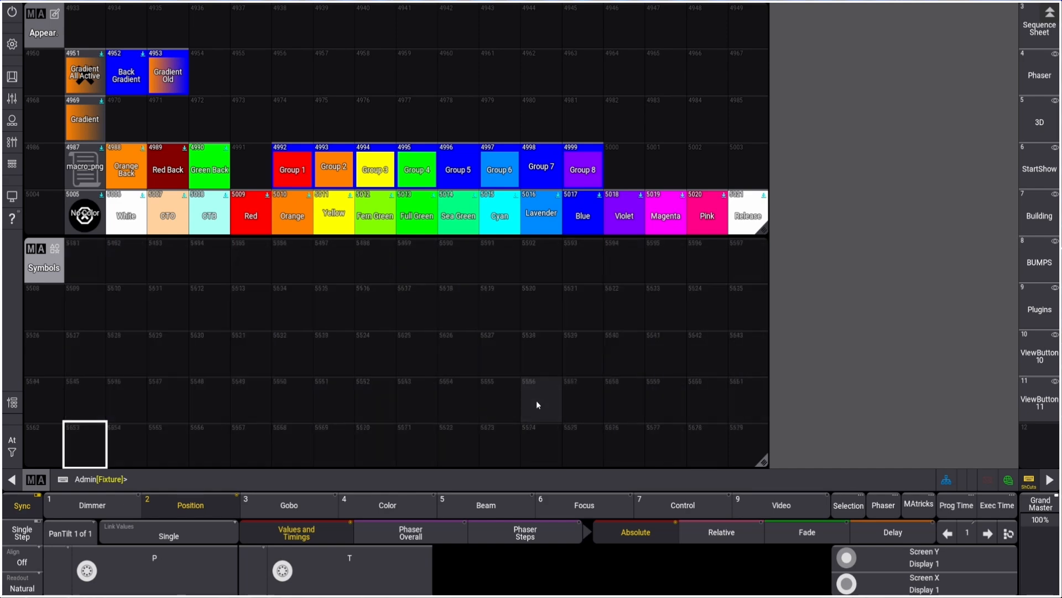
scroll(536, 400, "down", 20)
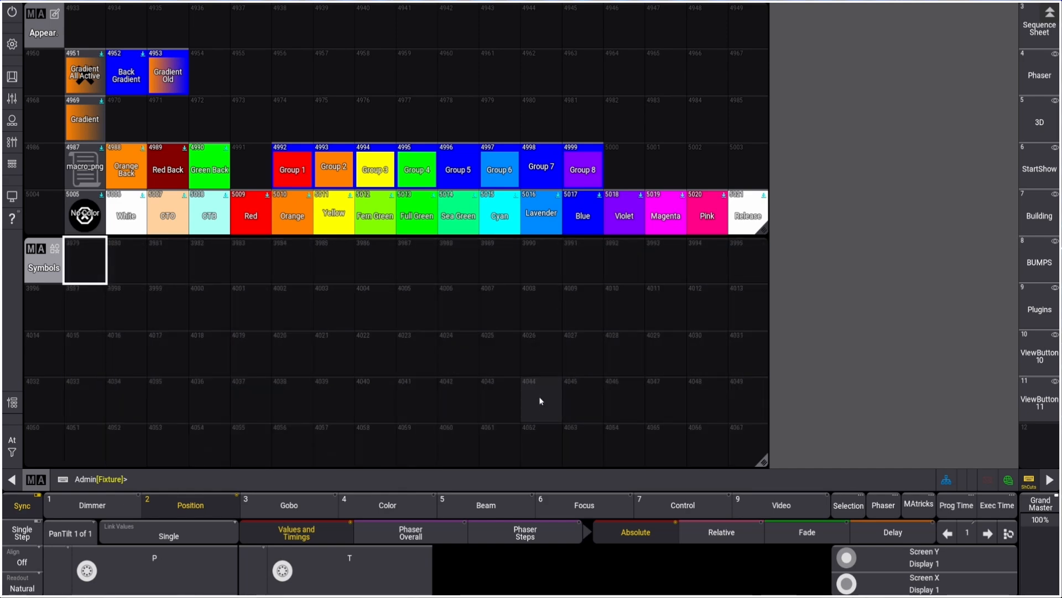
scroll(541, 399, "up", 20)
scroll(540, 401, "up", 20)
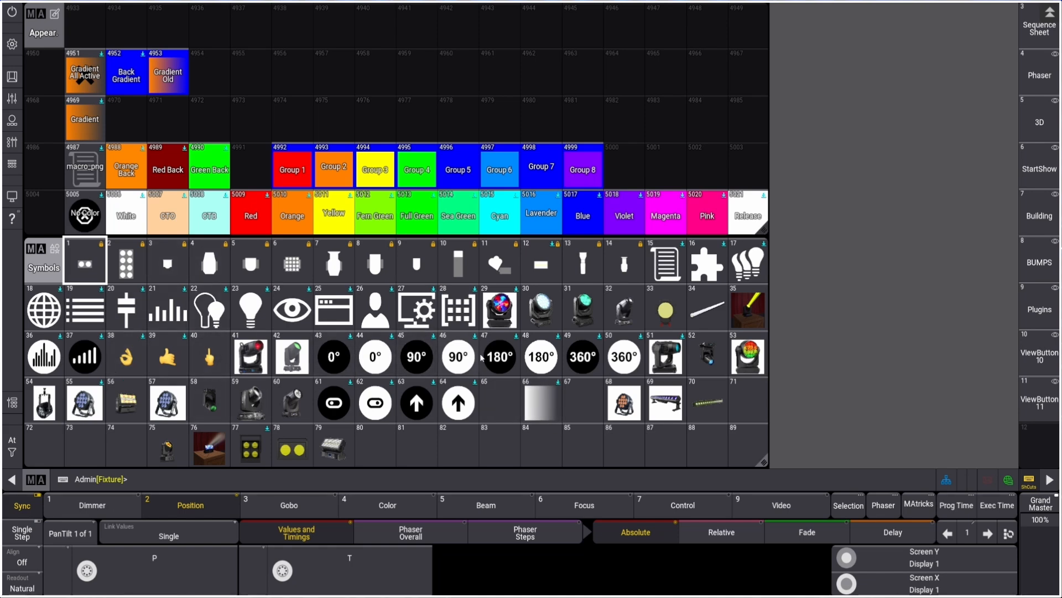
double_click(545, 408)
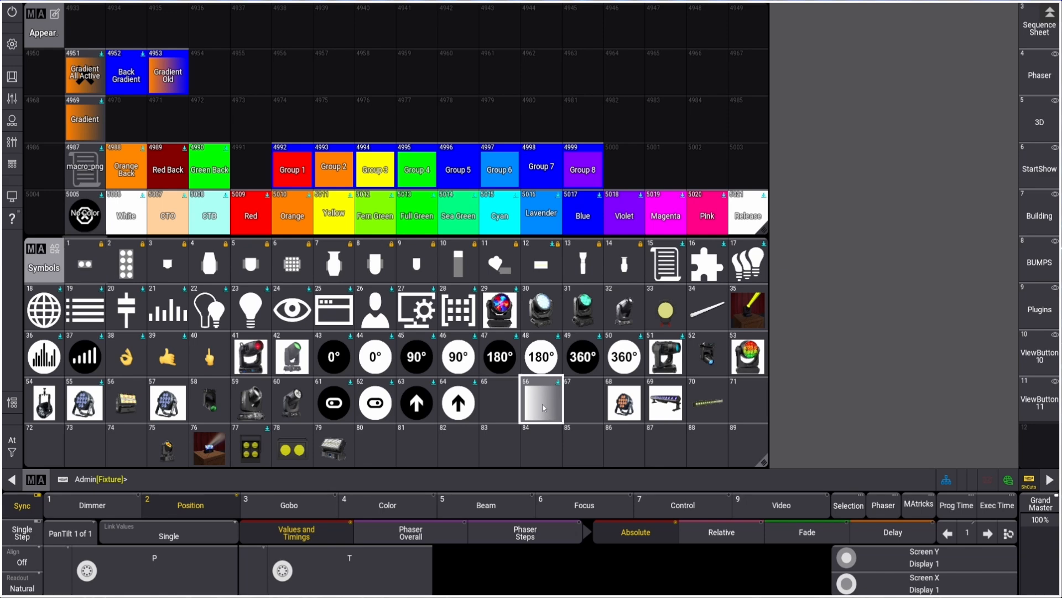
left_click_drag(676, 367, 566, 125)
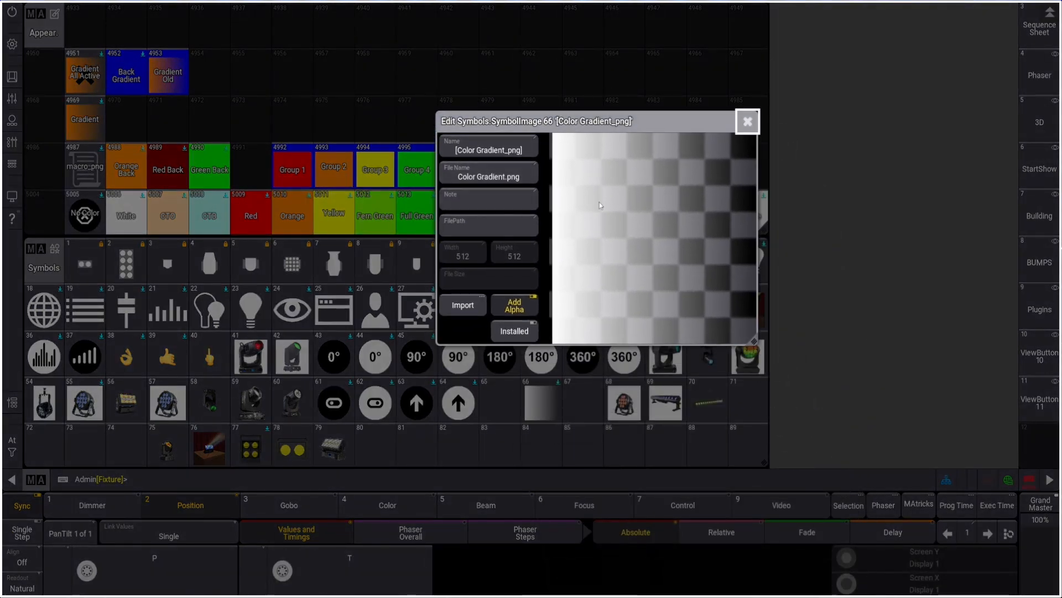
left_click(524, 307)
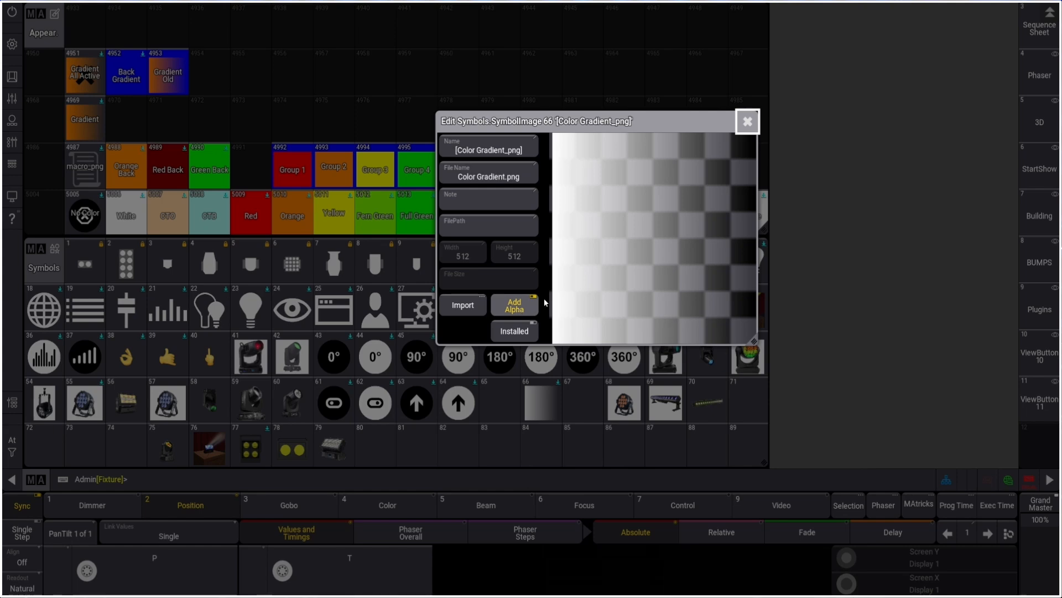
left_click(748, 127)
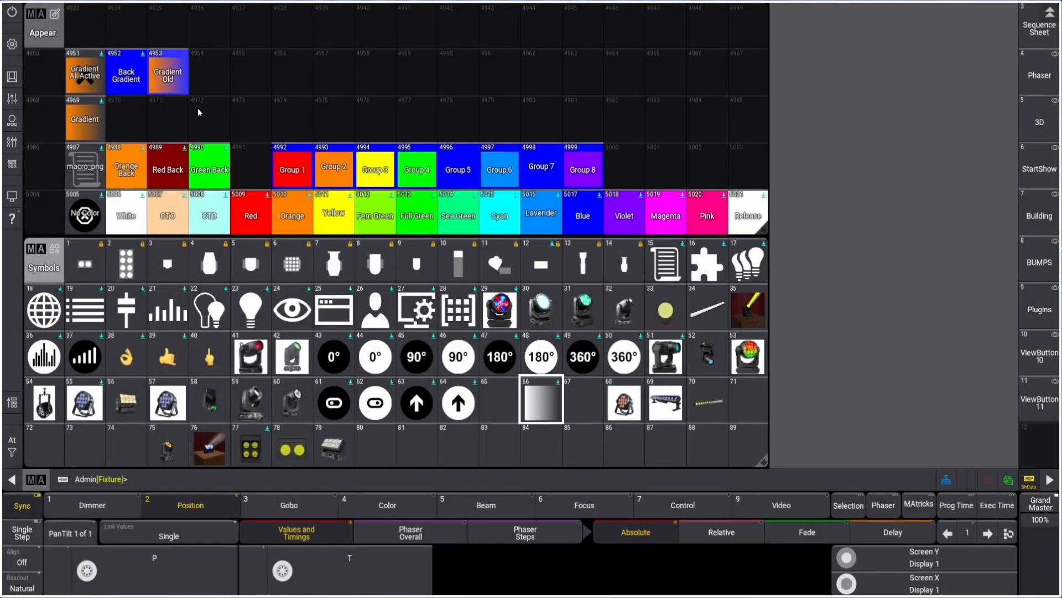
Delete the Symbols pool window and enlarge the Appearances pool again
left_click(45, 260)
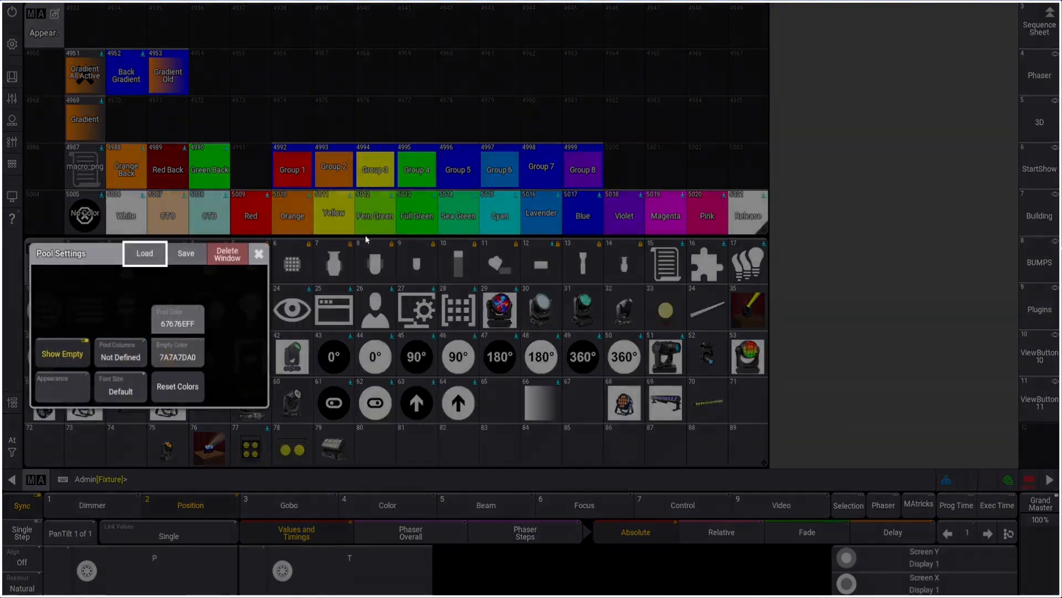
left_click(228, 252)
left_click_drag(766, 230, 768, 465)
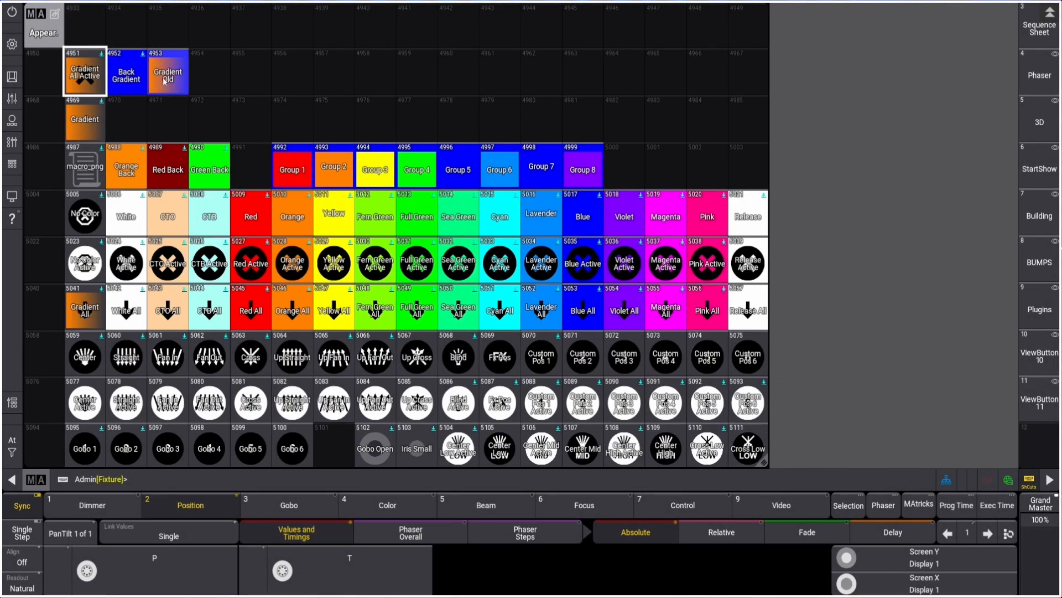
Change the Gradient appearance's image color to a light pink, FFBAC2FF
double_click(97, 132)
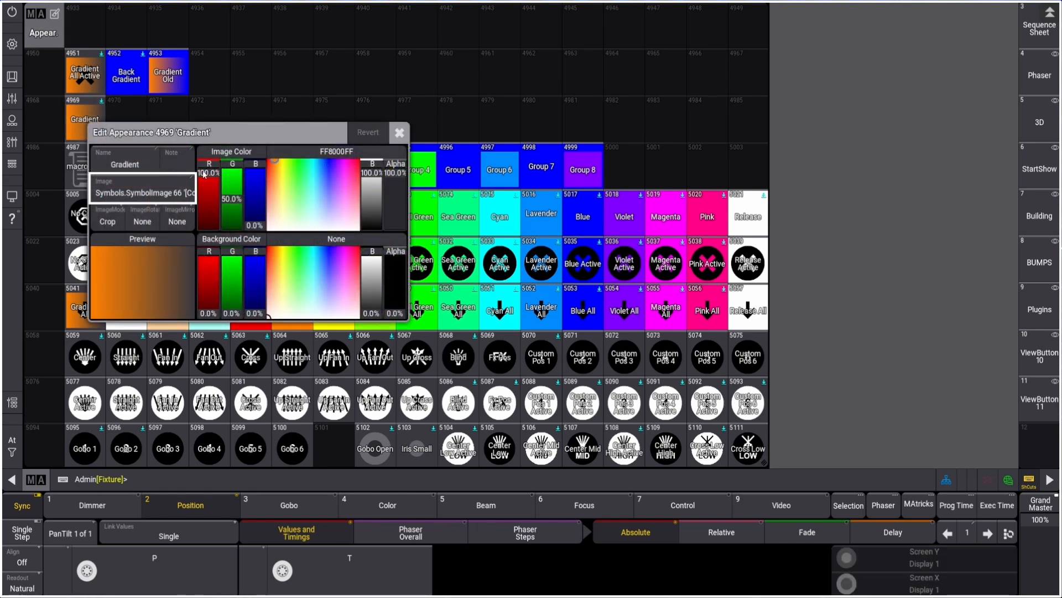
mouse_move(204, 174)
left_mouse_down()
mouse_move(210, 224)
mouse_move(210, 176)
mouse_move(209, 221)
mouse_move(208, 185)
left_mouse_up()
left_click_drag(254, 224, 211, 171)
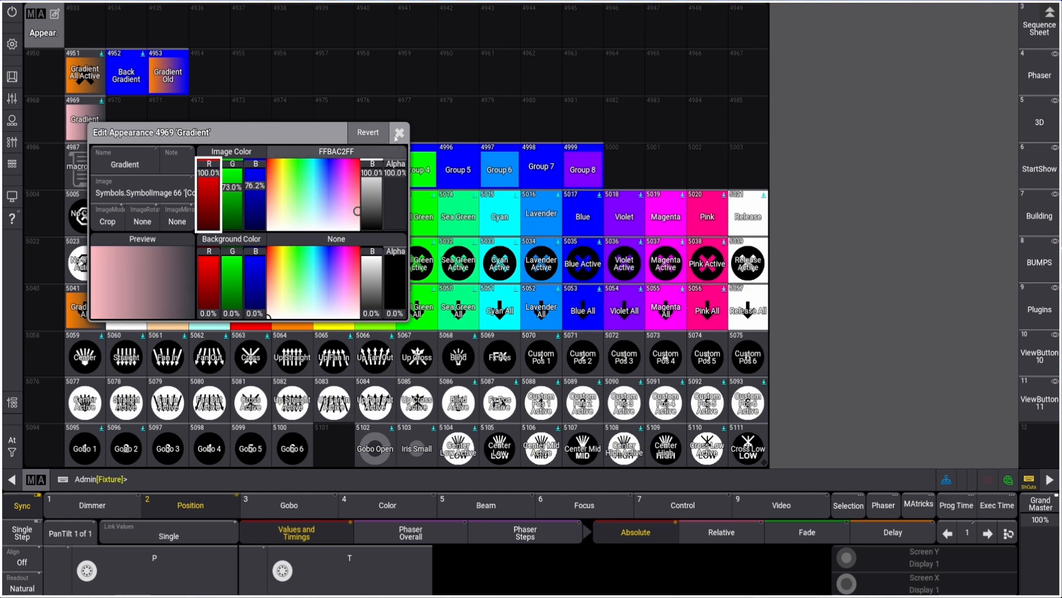
left_click(398, 134)
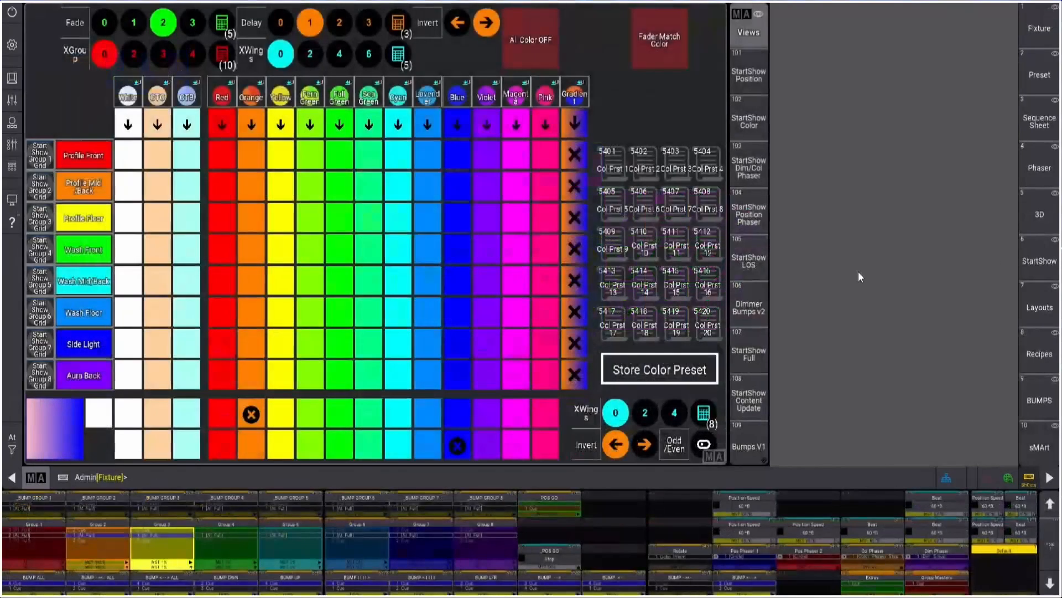
Inspect the command lines of the Color Gradient Step 1 Red and Color Gradient Step 2 Red macros
left_click(221, 416)
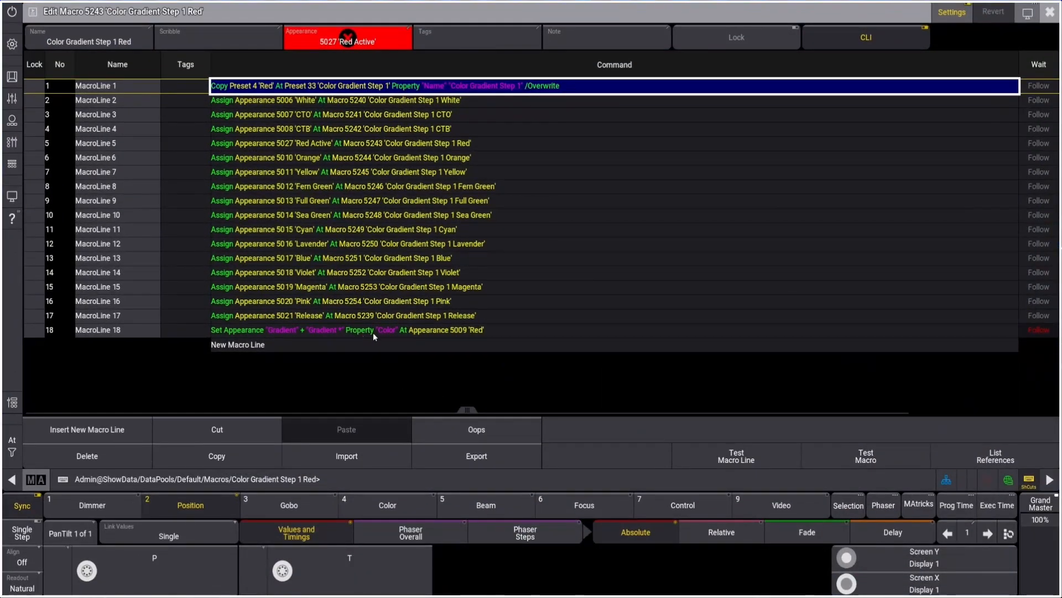
key("Down")
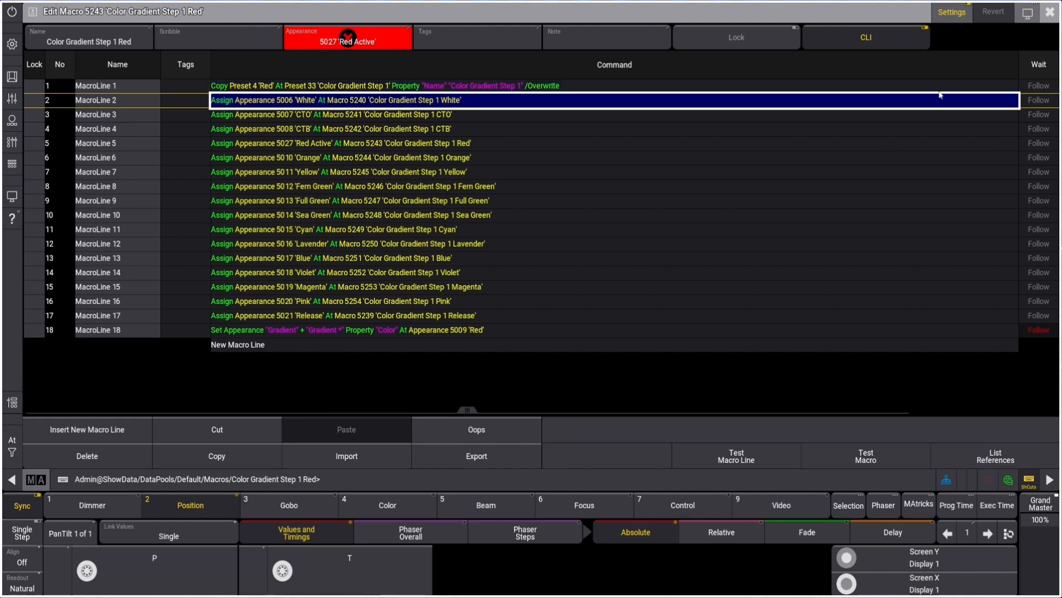
left_click(1049, 12)
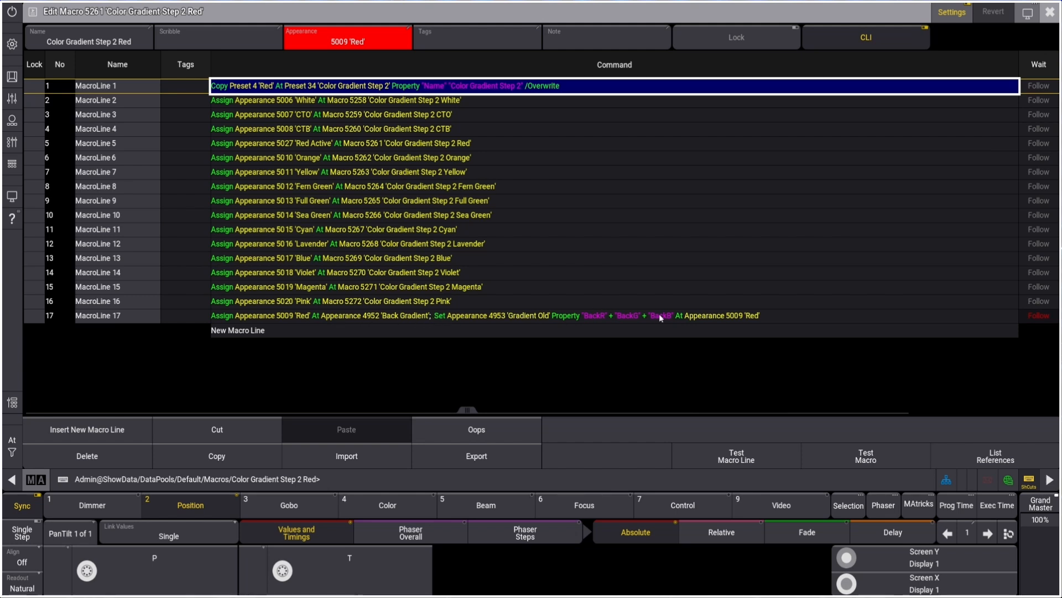
left_click(519, 320)
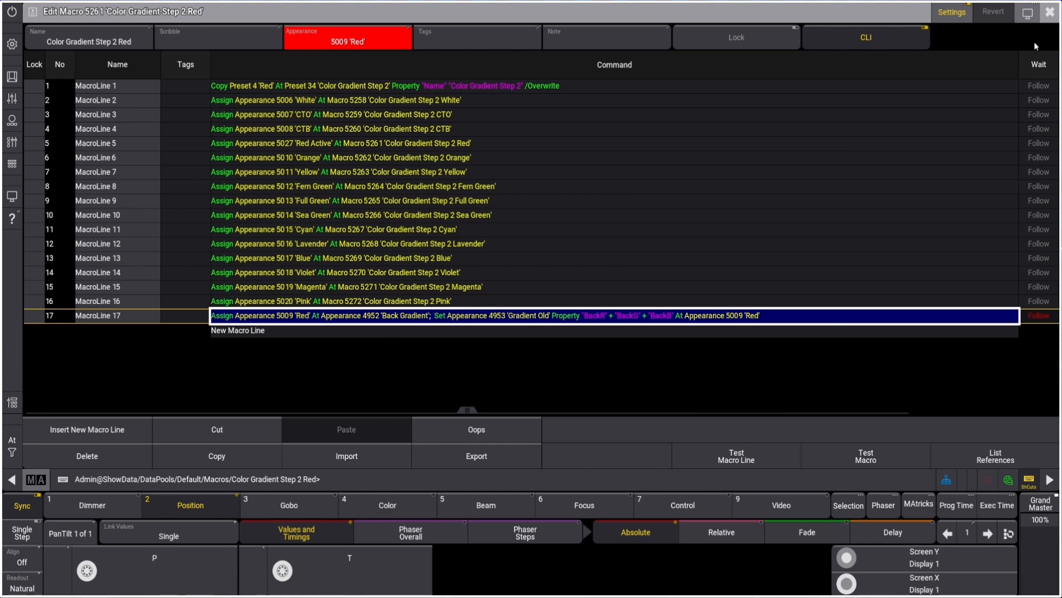
left_click(1049, 13)
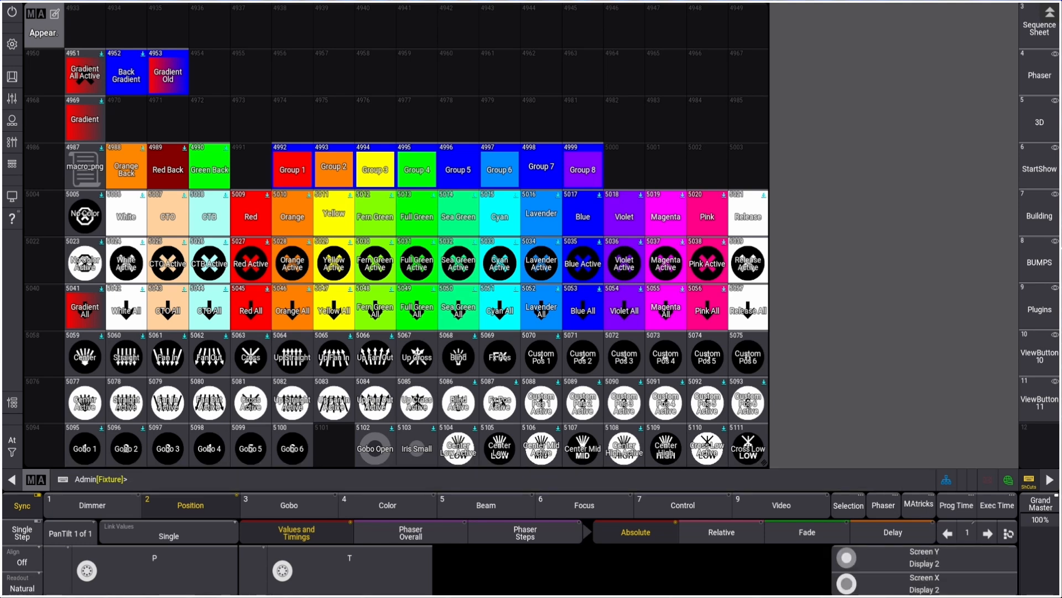
Open the Command Section and toggle the MA key to view its alternate key functions
left_click(12, 76)
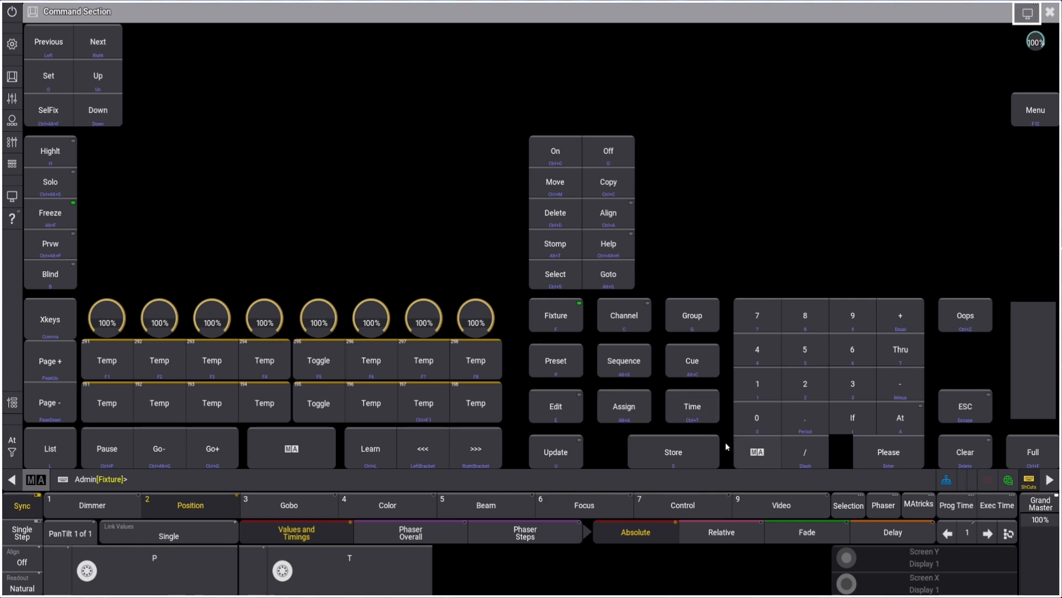
left_click(753, 452)
left_click(267, 461)
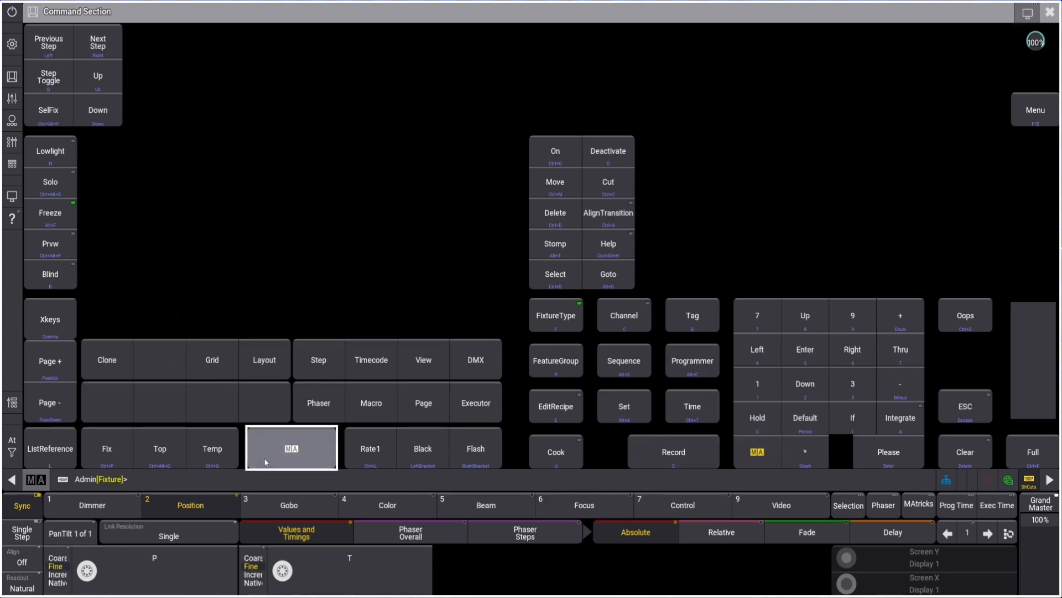
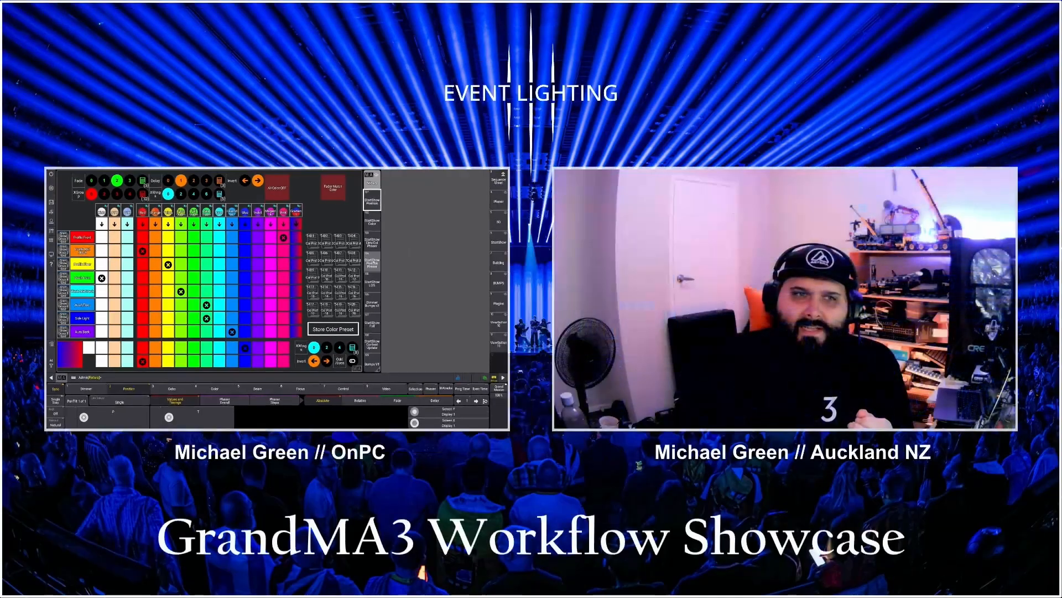
Switch to the StartShow Position Phaser layout view
left_click(102, 238)
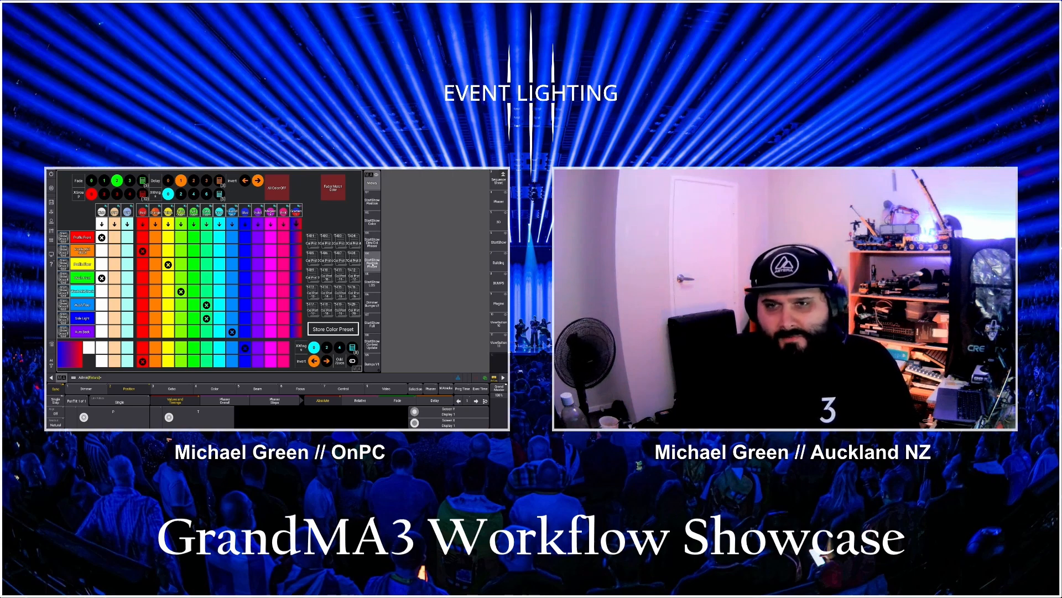
left_click(377, 263)
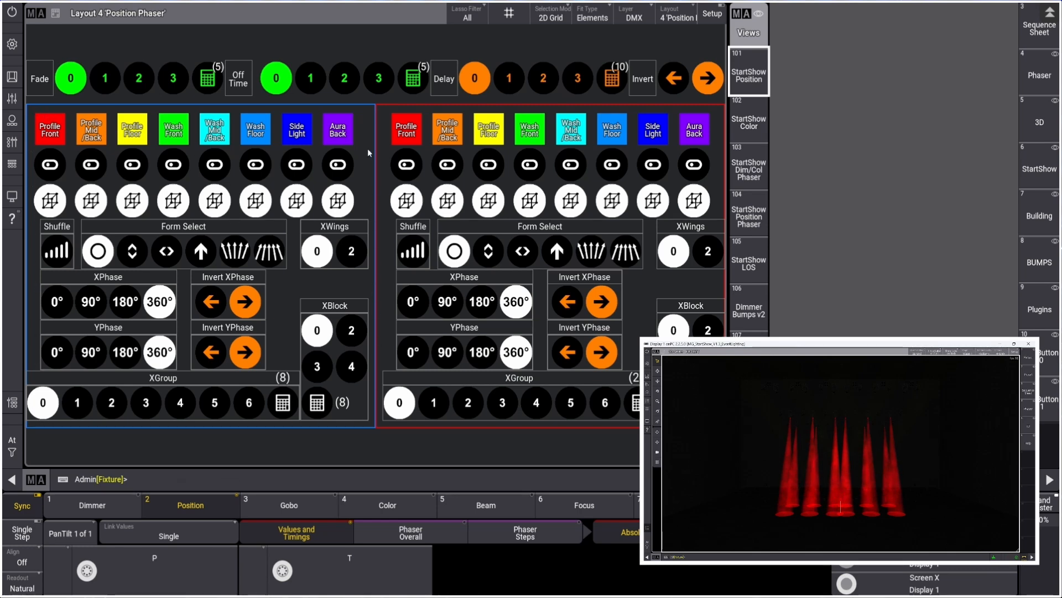
Open the Playbacks window and examine the Pos Phaser 1 executor fader
left_click(12, 142)
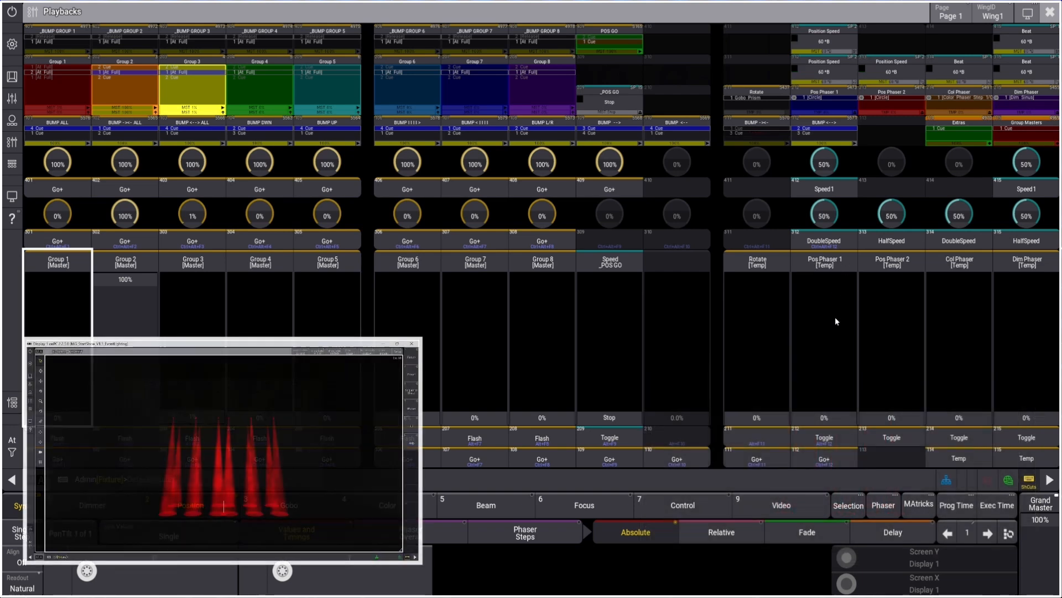
mouse_move(837, 418)
left_mouse_down()
mouse_move(828, 280)
mouse_move(826, 421)
left_mouse_up()
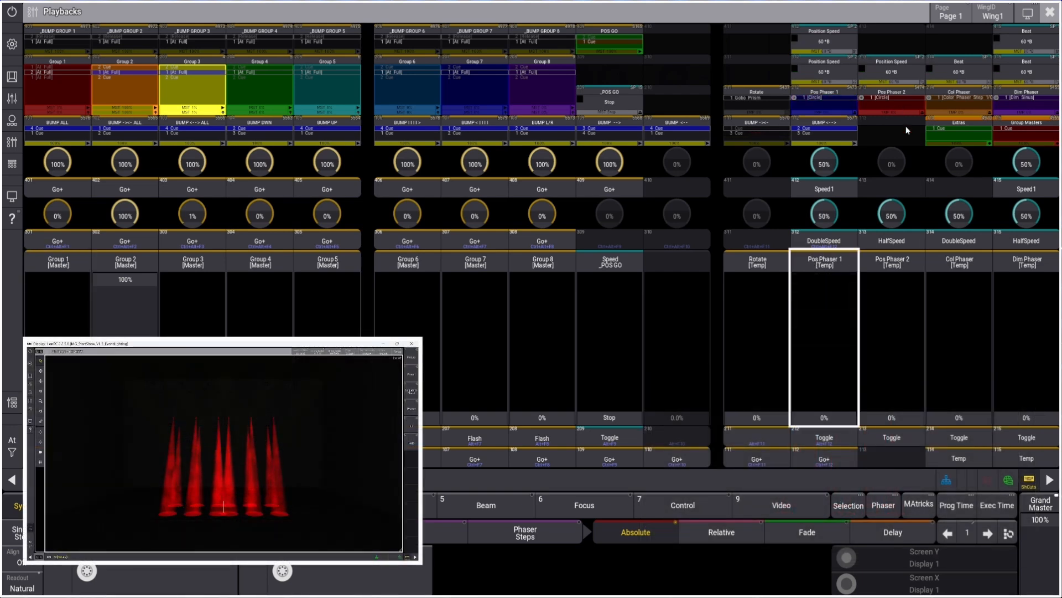
left_click_drag(892, 399, 960, 425)
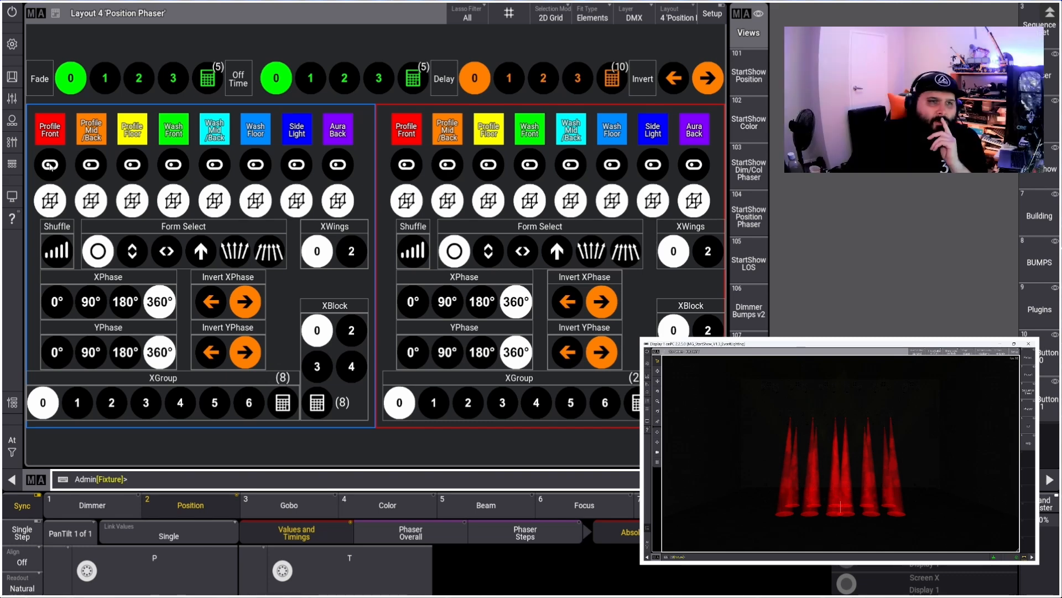
Select the Profile Front, Profile Mid Back and Profile Floor groups in the phaser layout
left_click(49, 165)
left_click(91, 164)
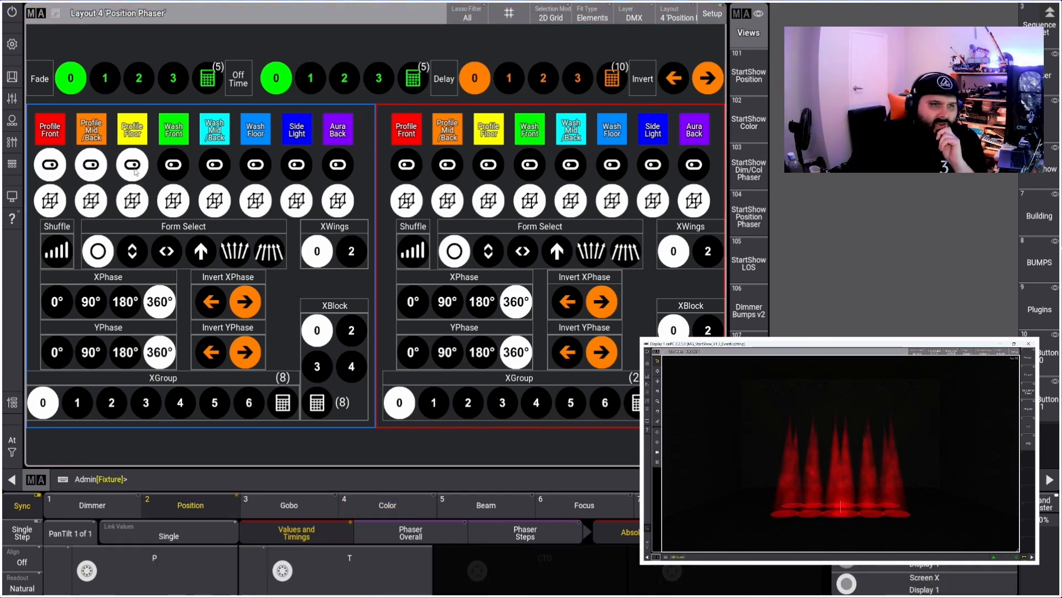
left_click(132, 165)
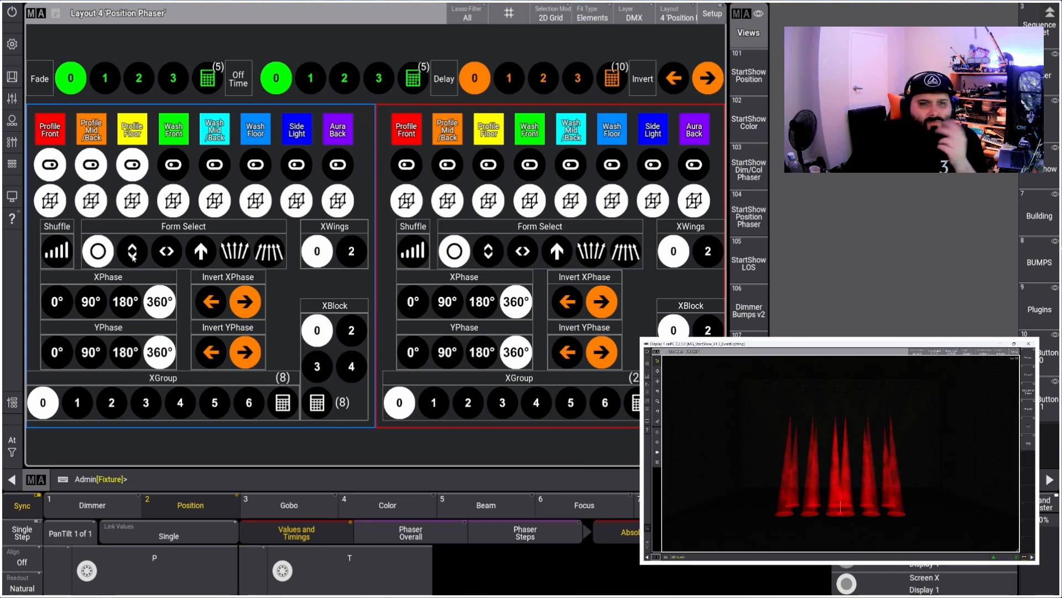
Set XWings to 2 and the YPhase to 0° for the profile groups
left_click(349, 254)
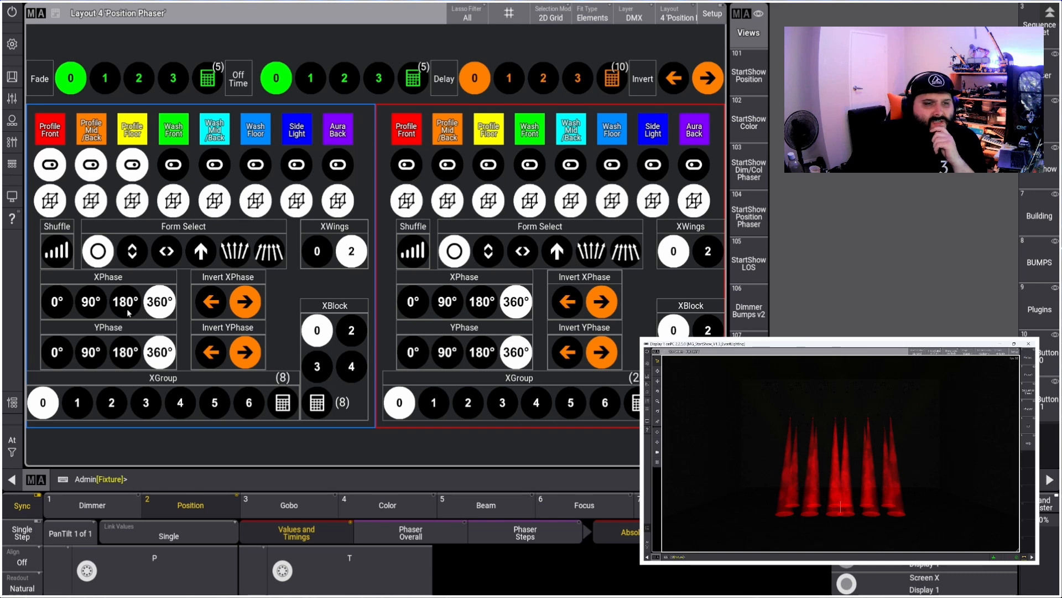
left_click(58, 357)
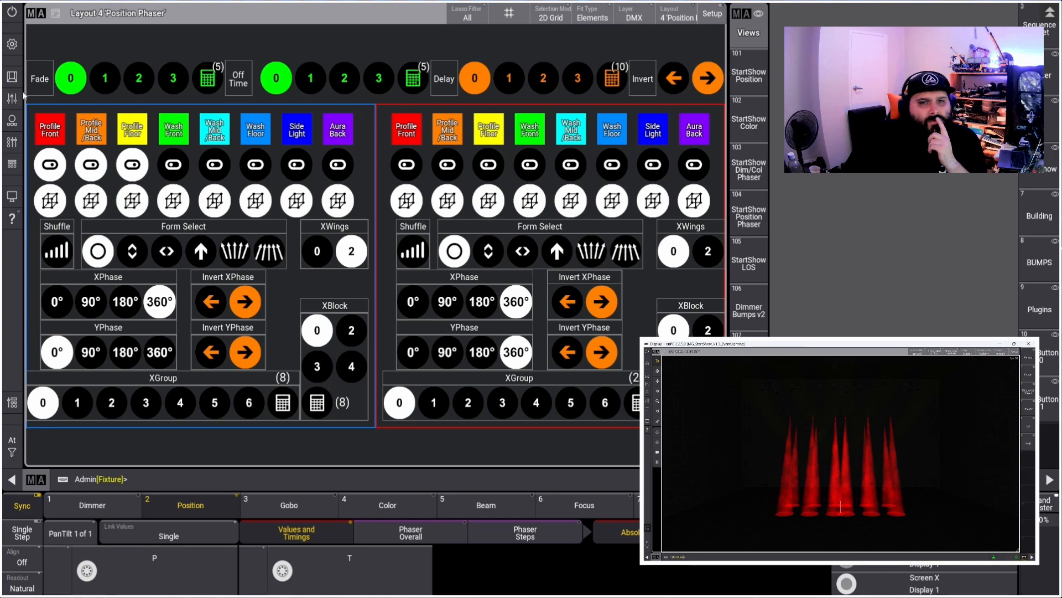
Open the Playbacks window and raise the Group 1 and Group 3 master faders to 100%
left_click(13, 141)
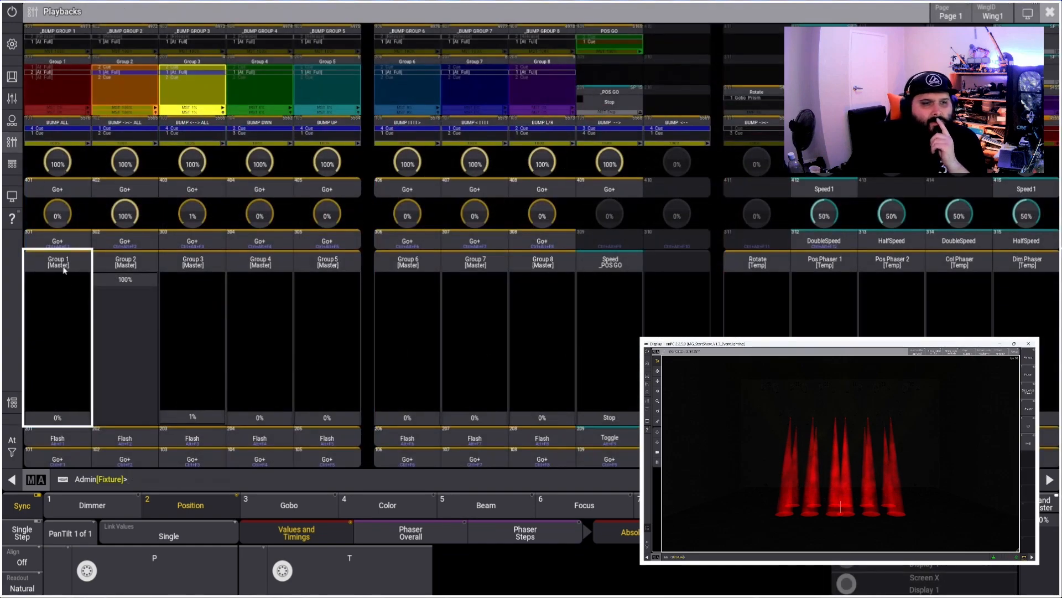
left_click_drag(54, 393, 57, 282)
left_click_drag(185, 403, 188, 282)
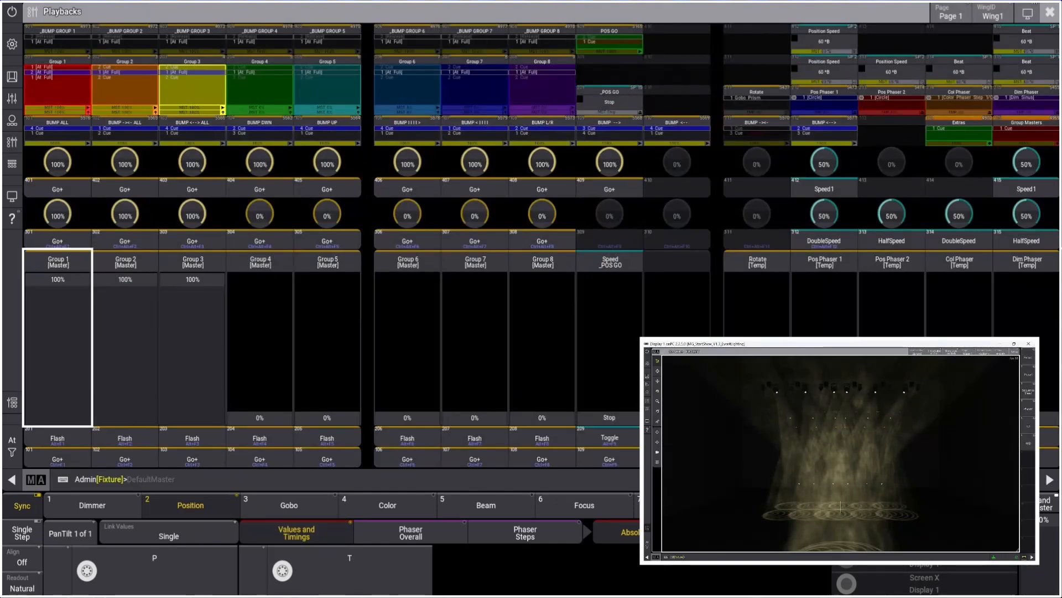
Move the Pos Phaser 1 fader up and down to scale the position phaser on stage
left_click_drag(824, 416, 825, 408)
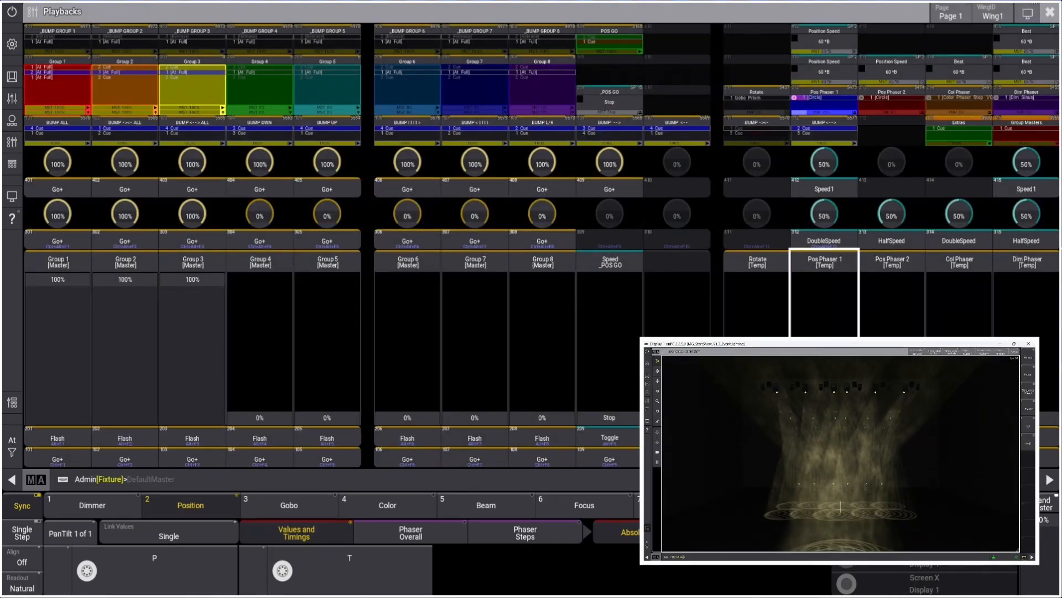
left_click_drag(824, 408, 820, 280)
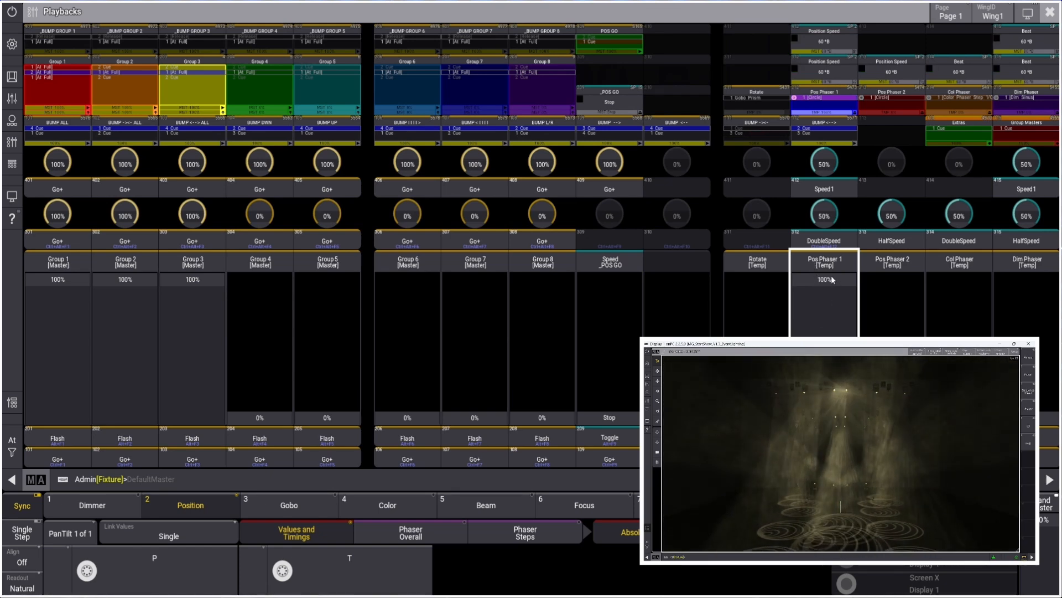
left_click_drag(825, 279, 829, 332)
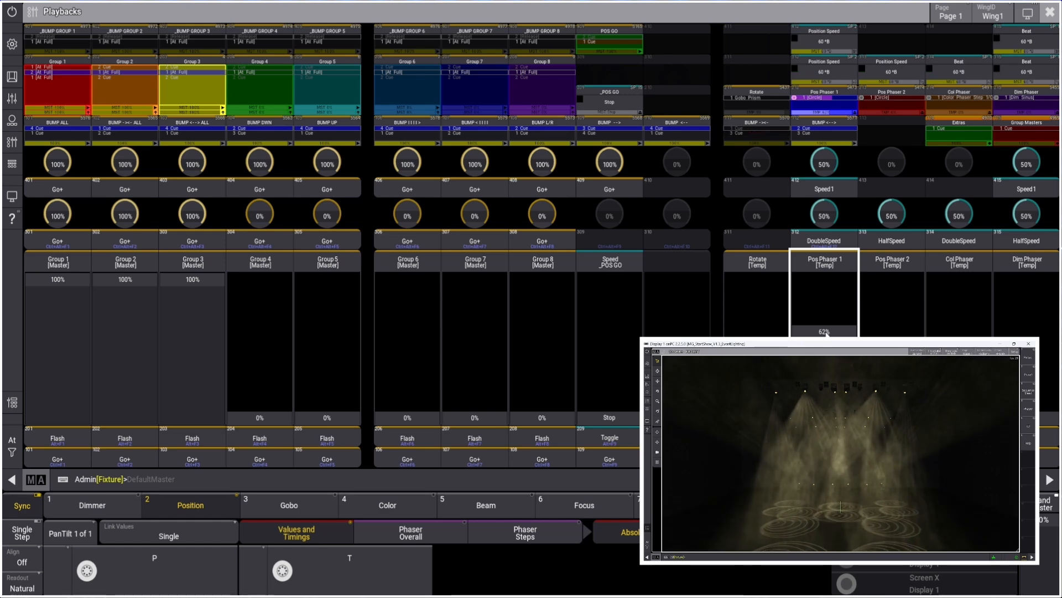
mouse_move(825, 332)
left_mouse_down()
mouse_move(825, 384)
mouse_move(827, 342)
left_mouse_up()
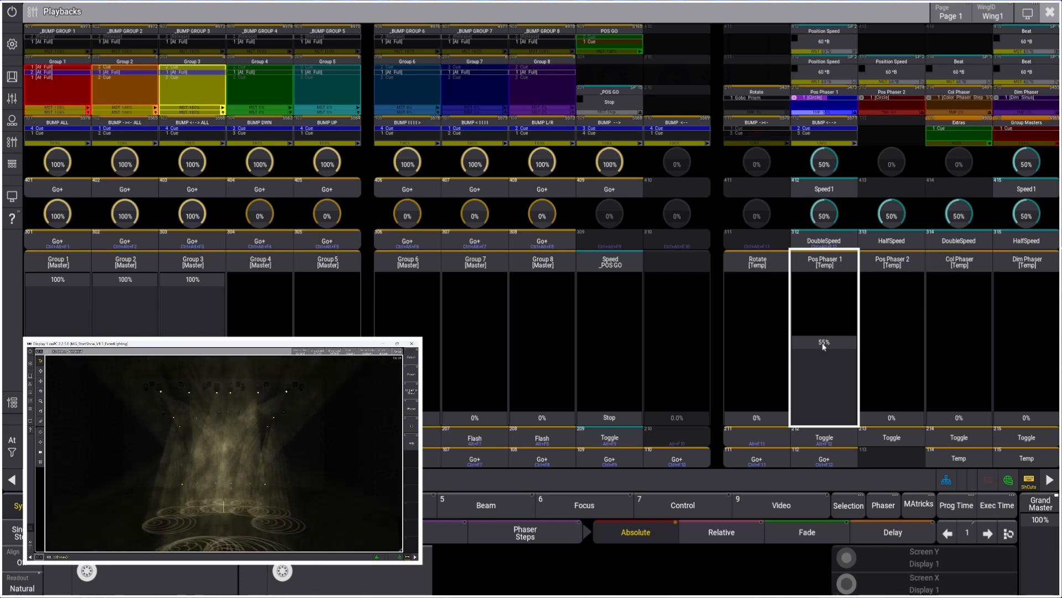
left_click_drag(822, 344, 824, 255)
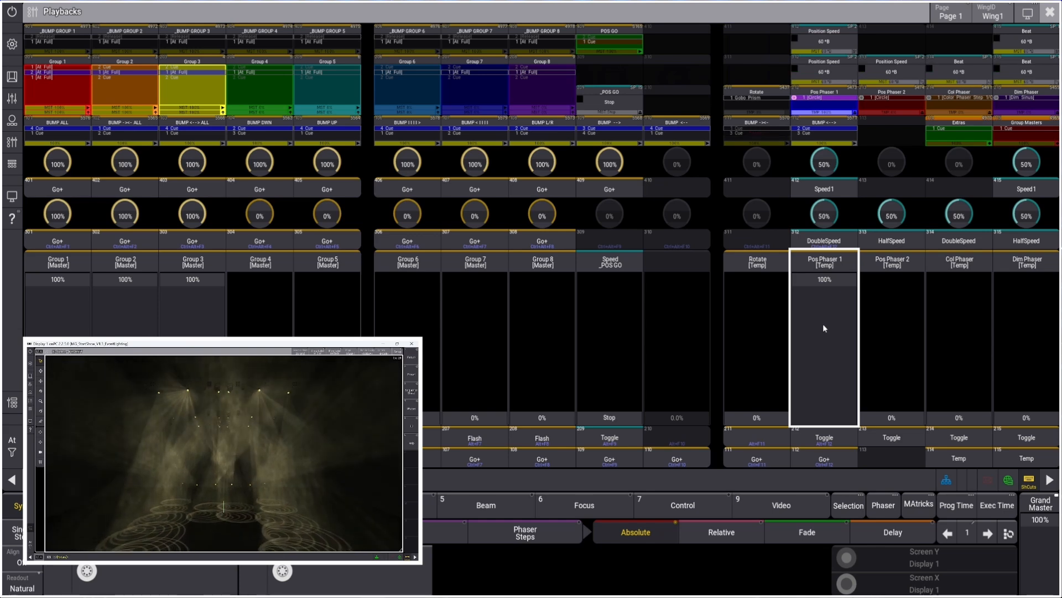
left_click_drag(829, 279, 823, 336)
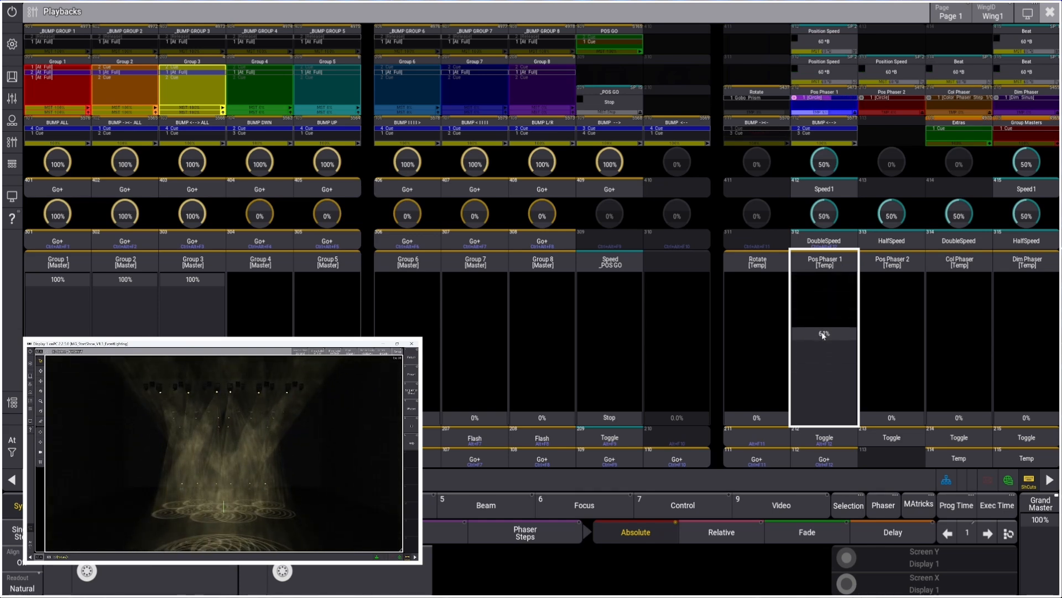
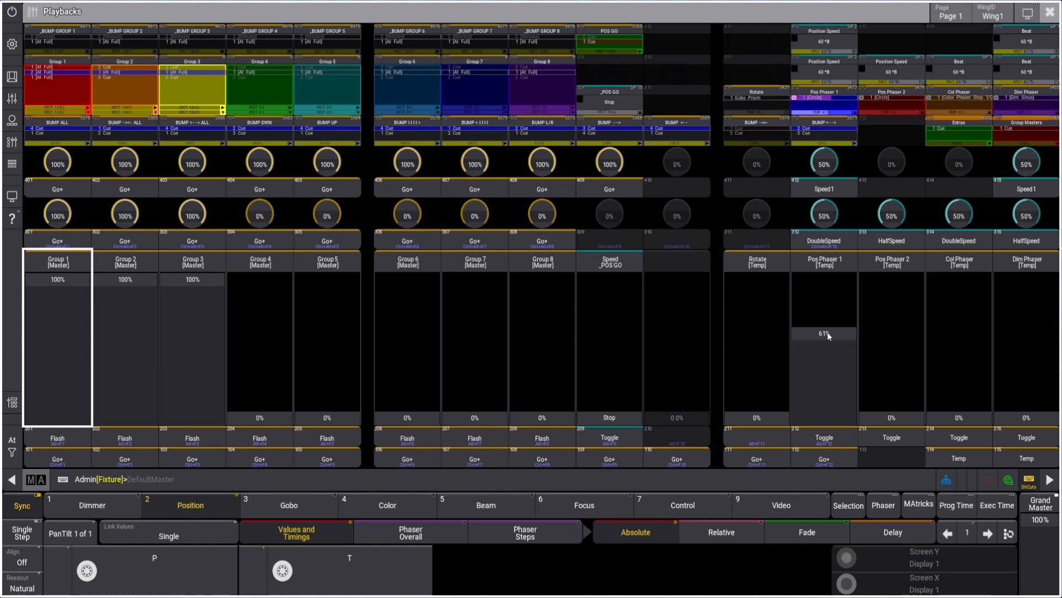
Return to the Playbacks window and pull the Pos Phaser 1 fader down to 0%
left_click(1050, 11)
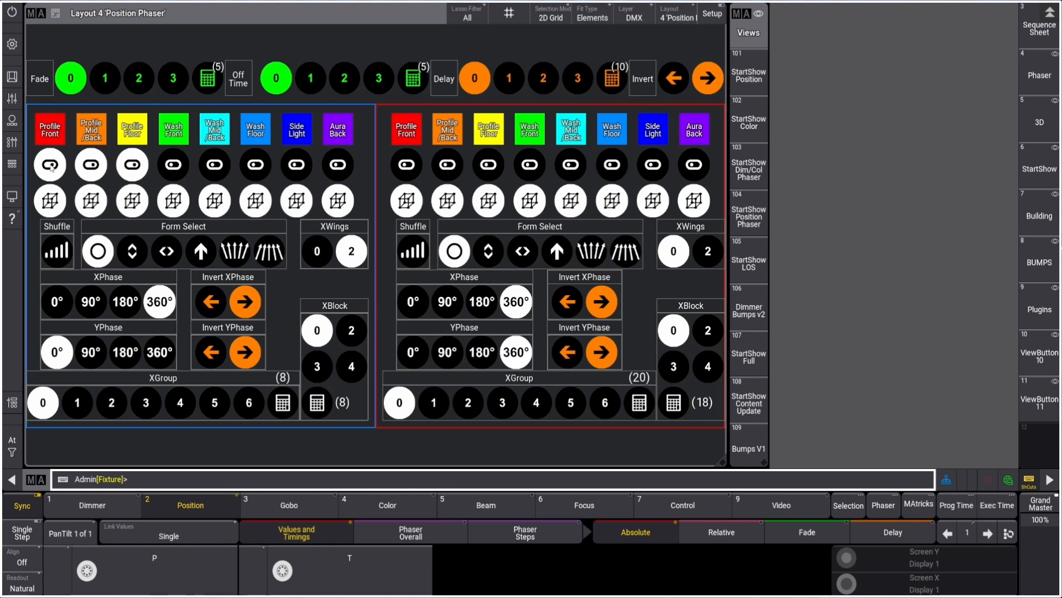
left_click(12, 142)
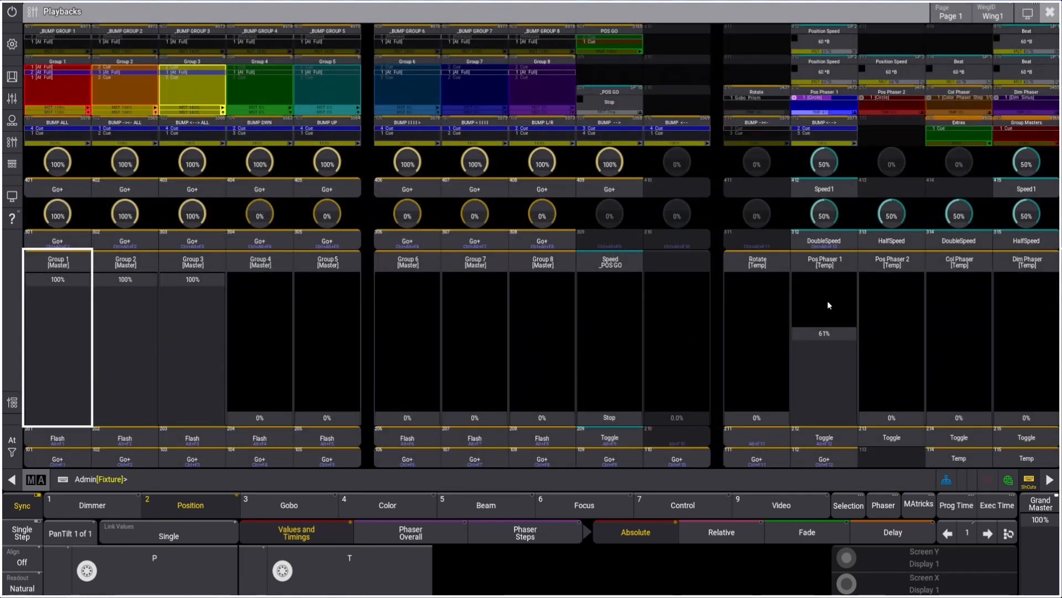
left_click(827, 385)
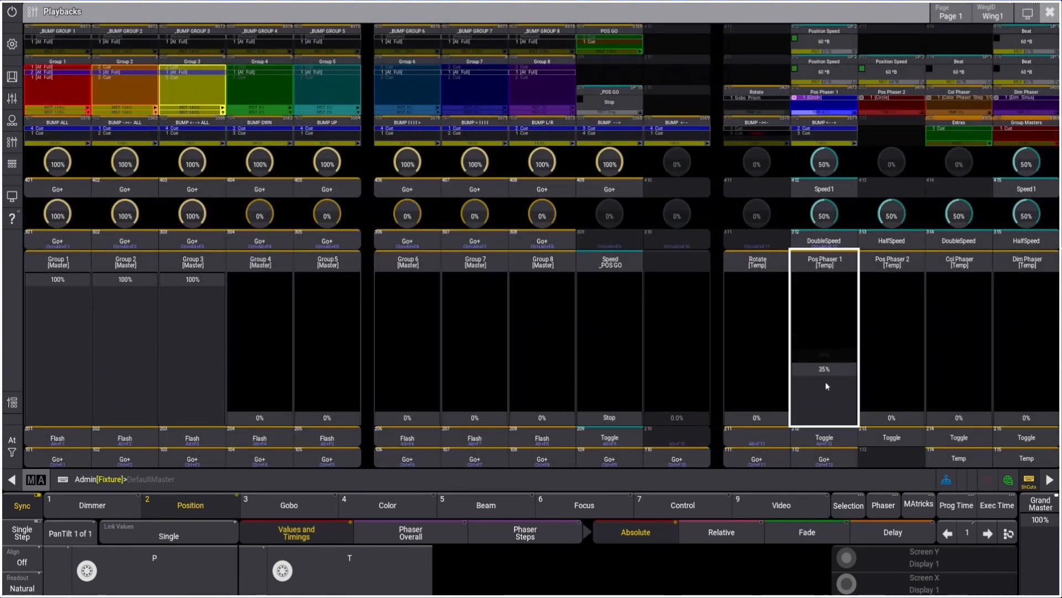
Open the Pos Phaser 1 sequence for editing and select its Circle cue to show the recipes
left_click(822, 104)
left_click(48, 152)
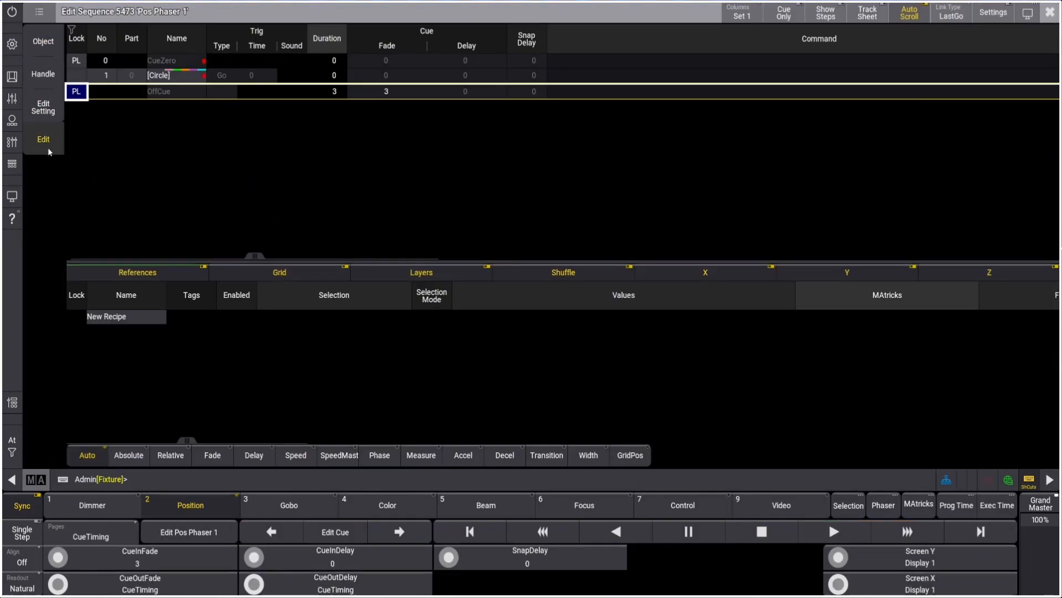
left_click(187, 77)
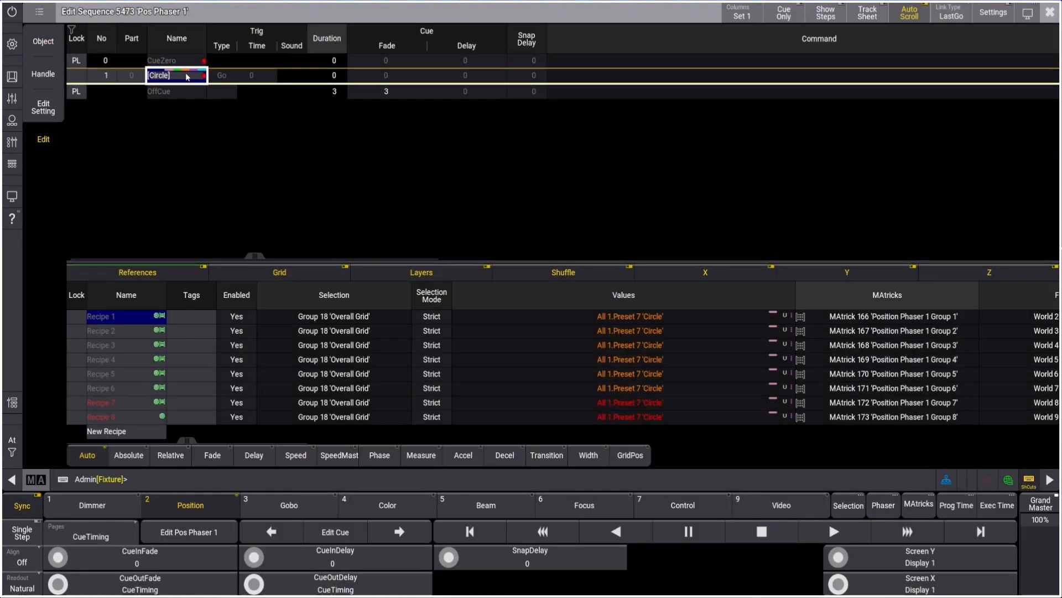
Scroll through the recipe columns of the Circle cue to examine selections, values, MAtricks, filters and fade settings
left_click(187, 440)
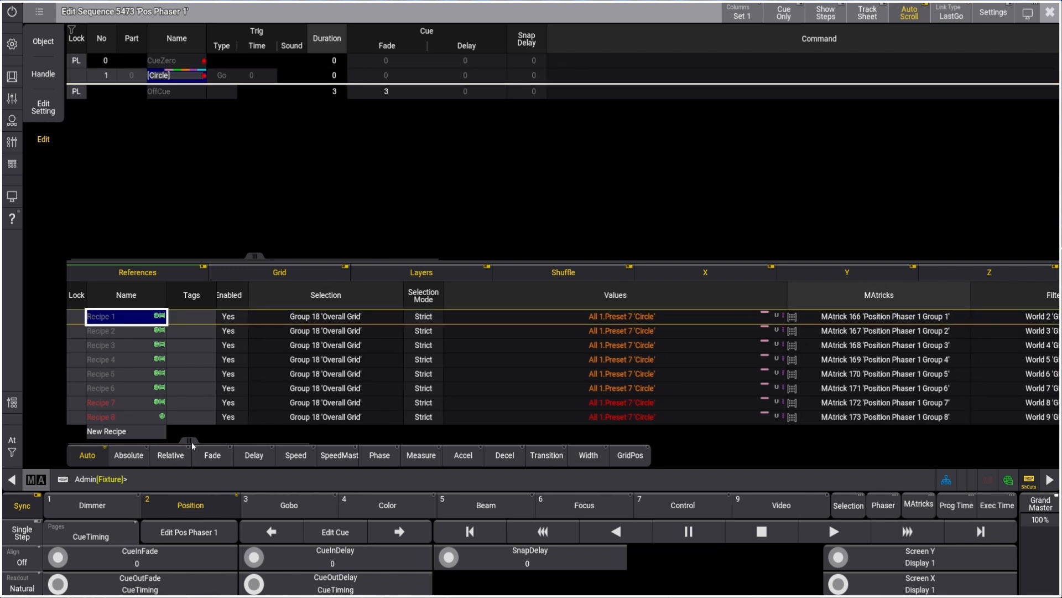
left_click_drag(191, 442, 192, 441)
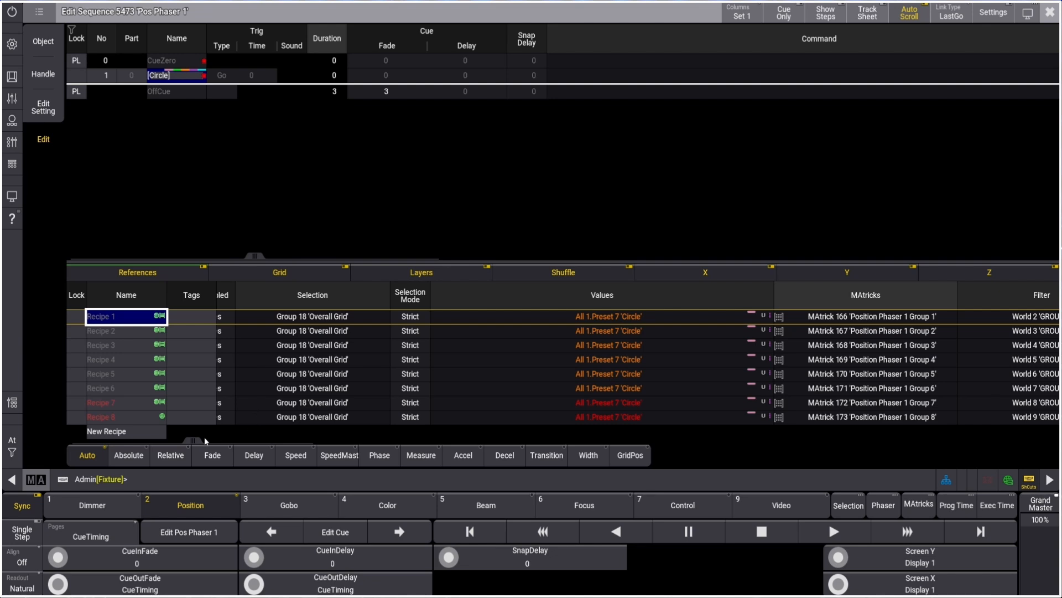
left_click_drag(193, 440, 248, 440)
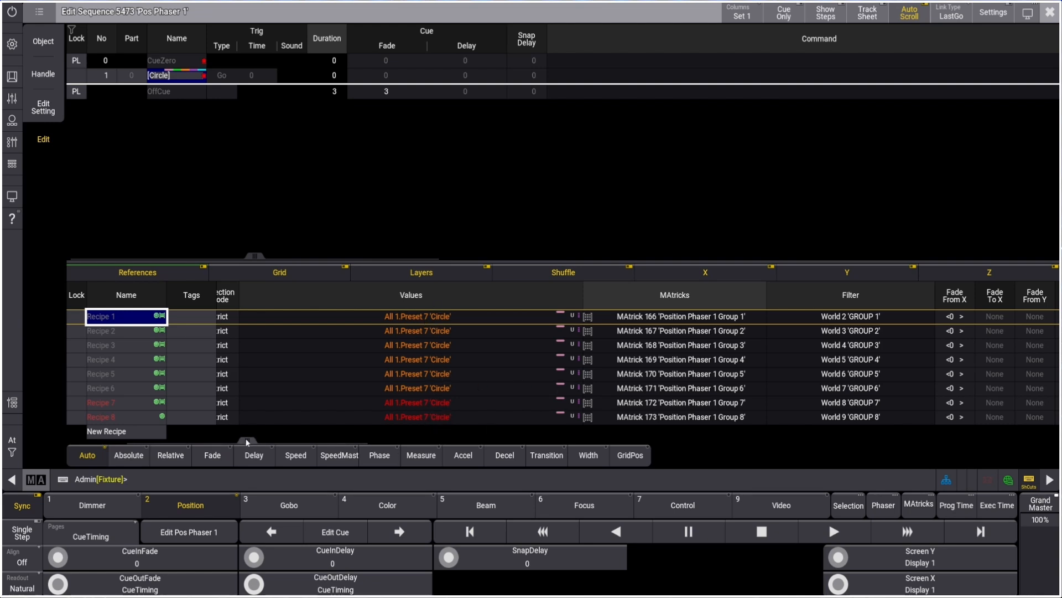
left_click_drag(248, 441, 306, 440)
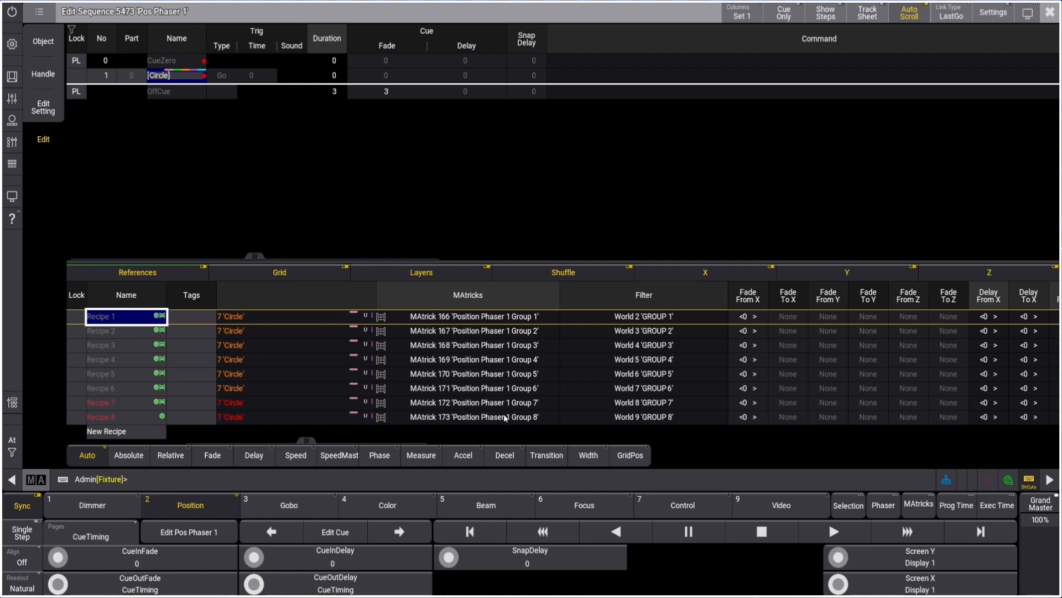
left_click_drag(309, 441, 337, 437)
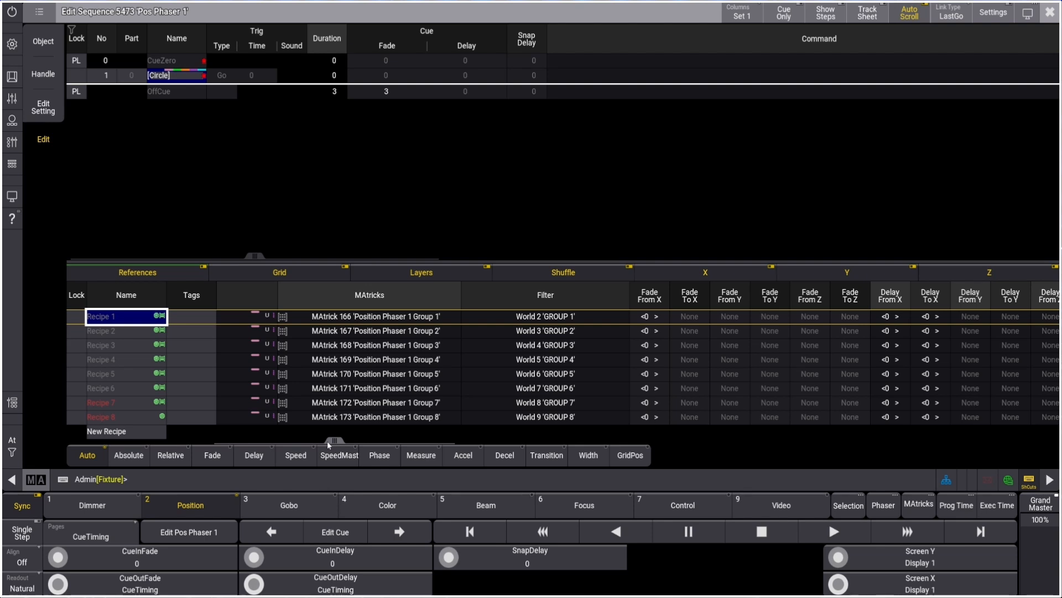
left_click_drag(330, 440, 363, 441)
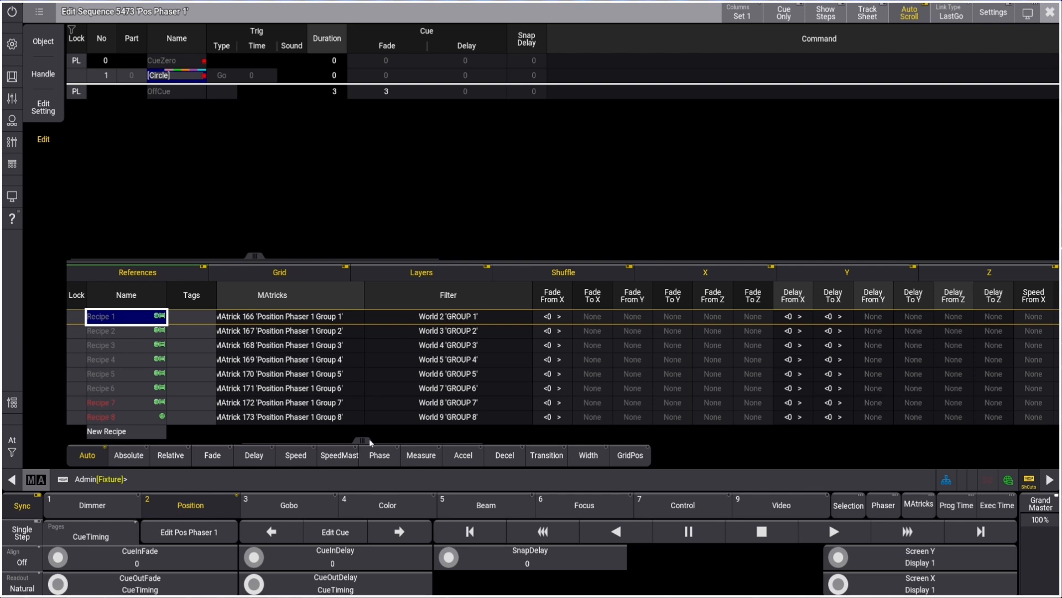
left_click_drag(370, 439, 164, 441)
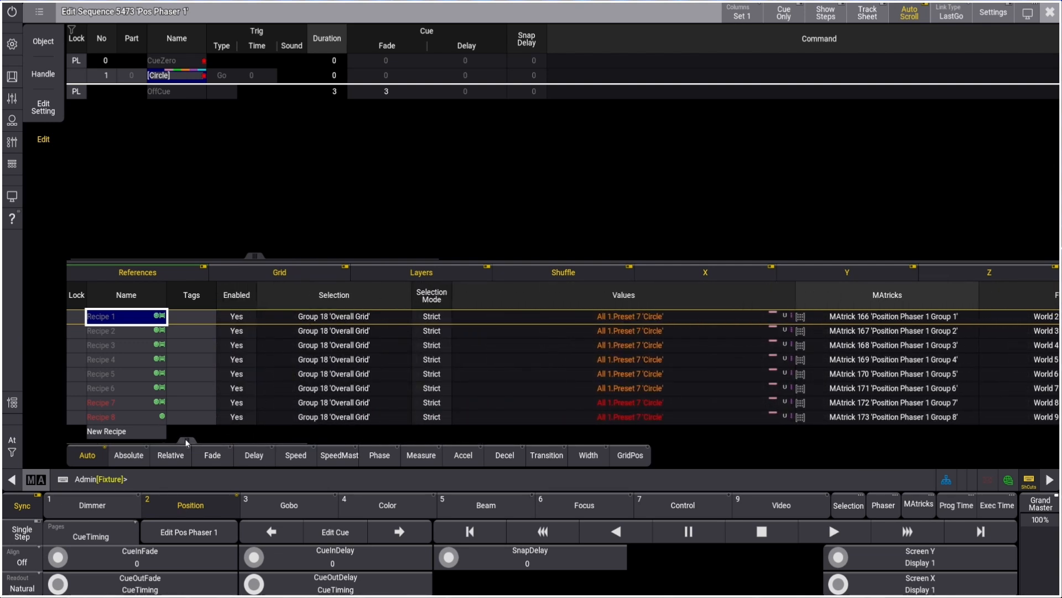
left_click_drag(185, 439, 343, 438)
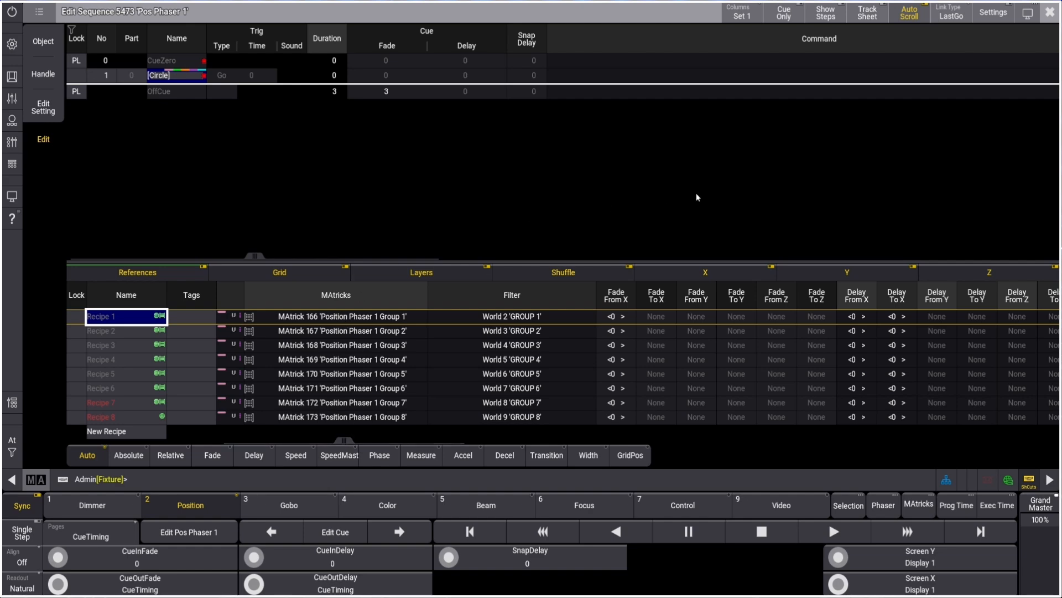
Inspect the Pos Phaser 1 sequence settings' speed master, then examine the Position Speed master in the Custom Master Section
left_click(991, 15)
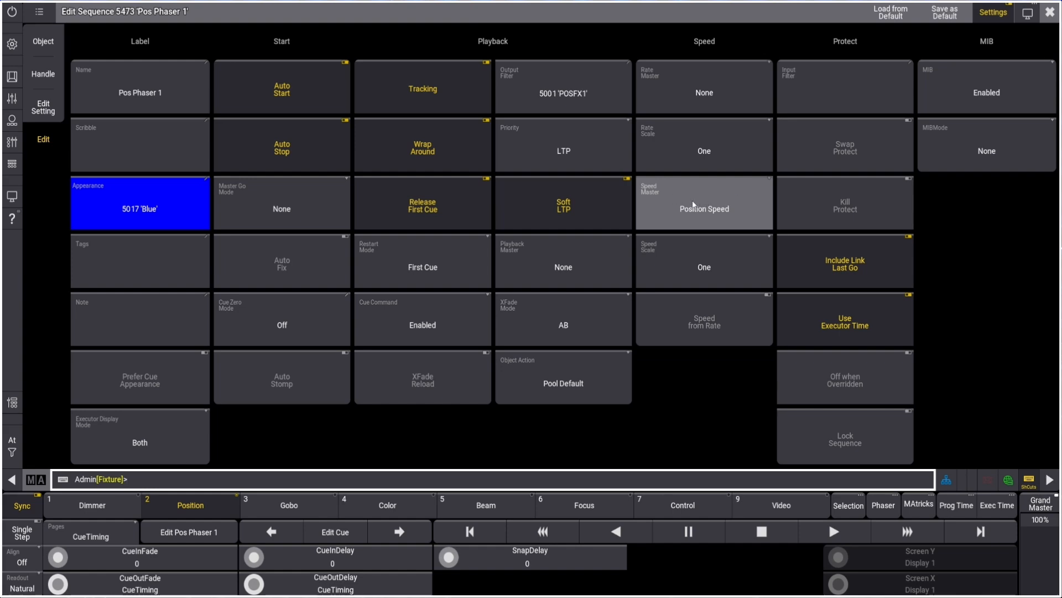
left_click(1050, 14)
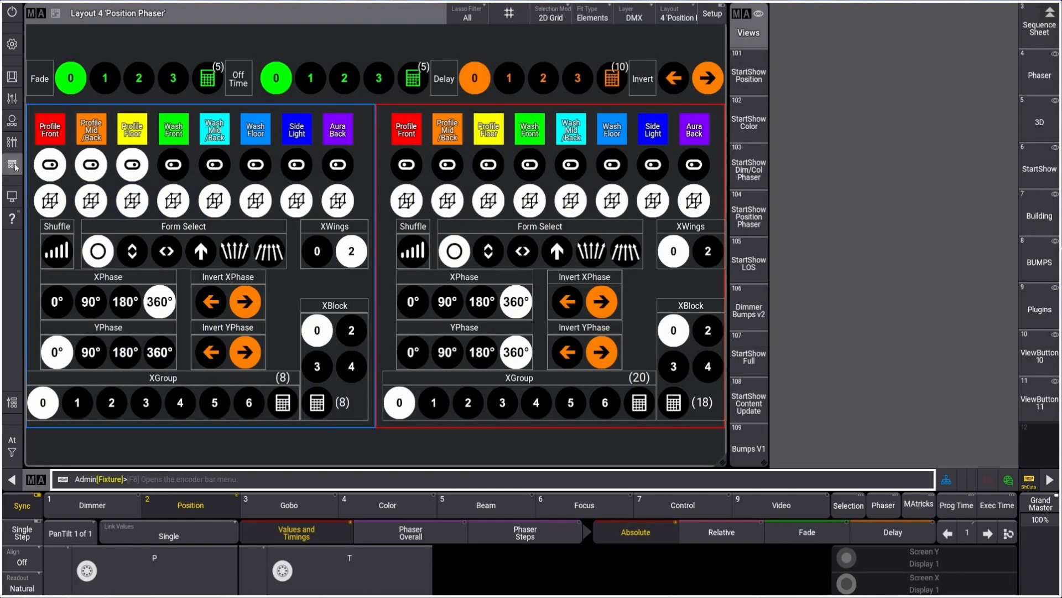
left_click(12, 121)
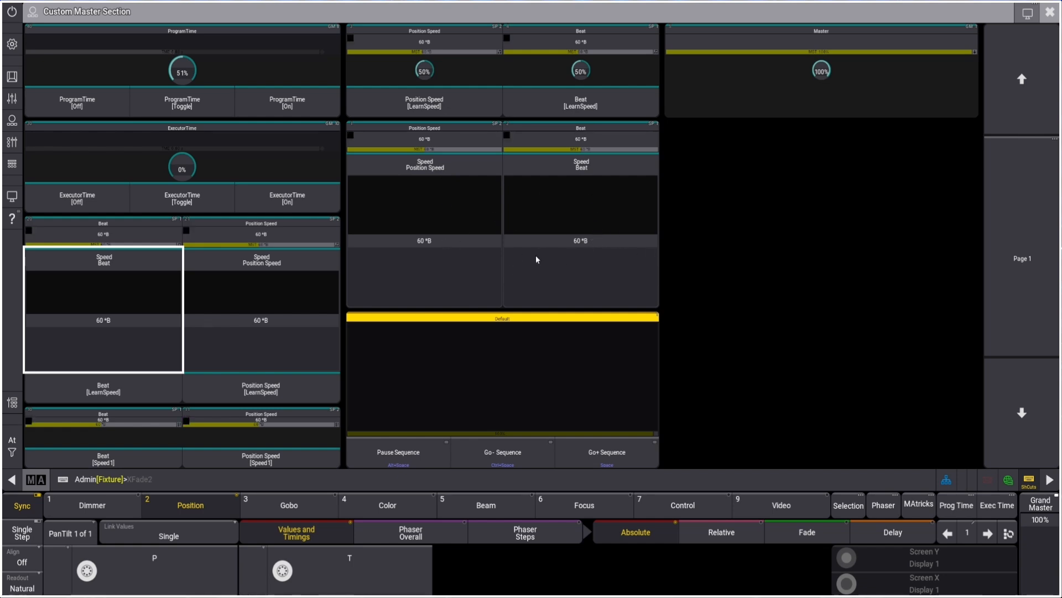
left_click(12, 193)
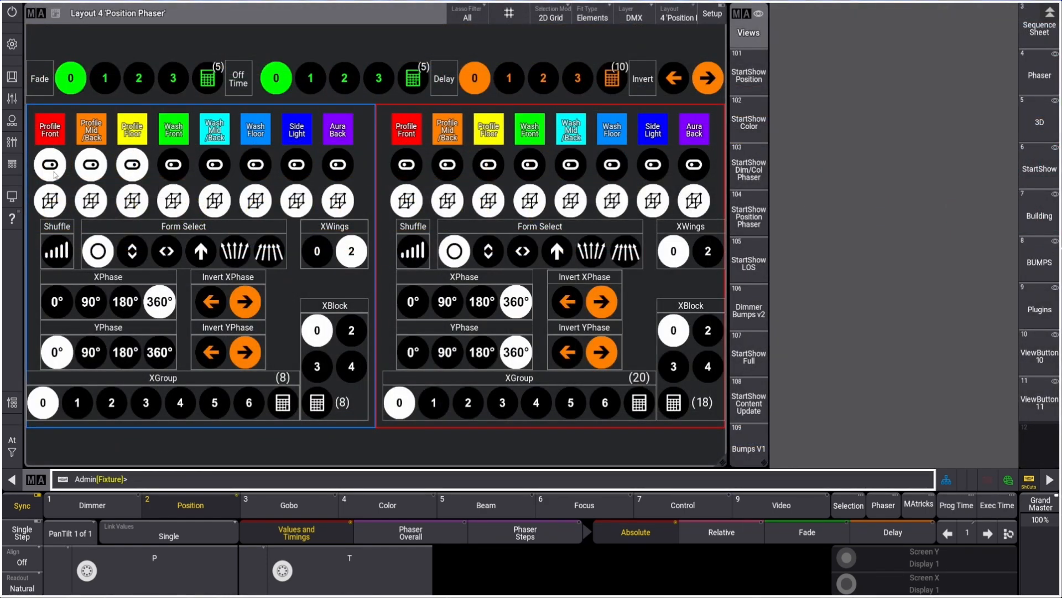
left_click(12, 120)
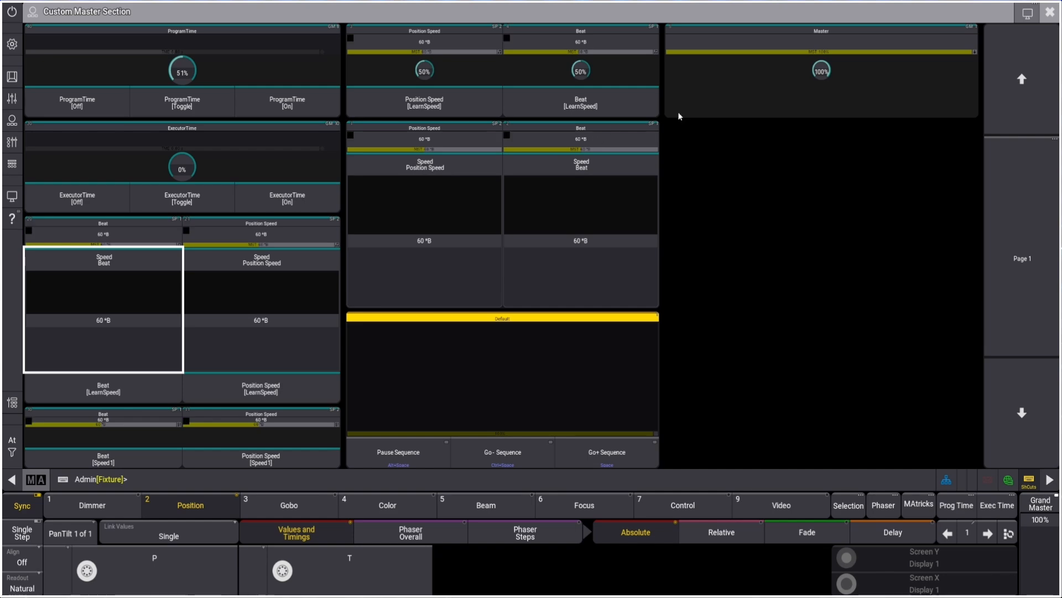
left_click(1049, 14)
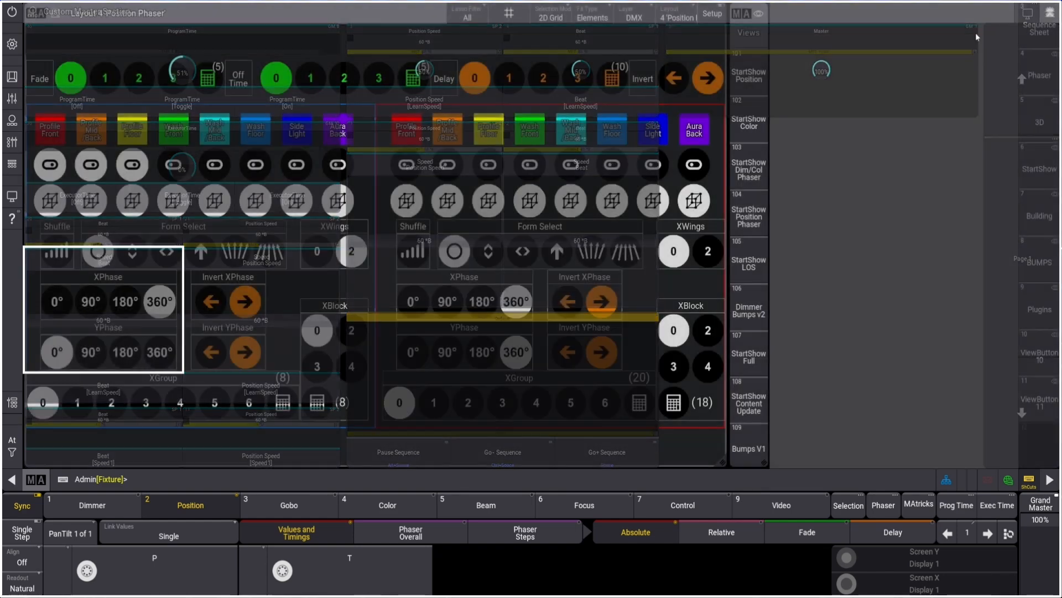
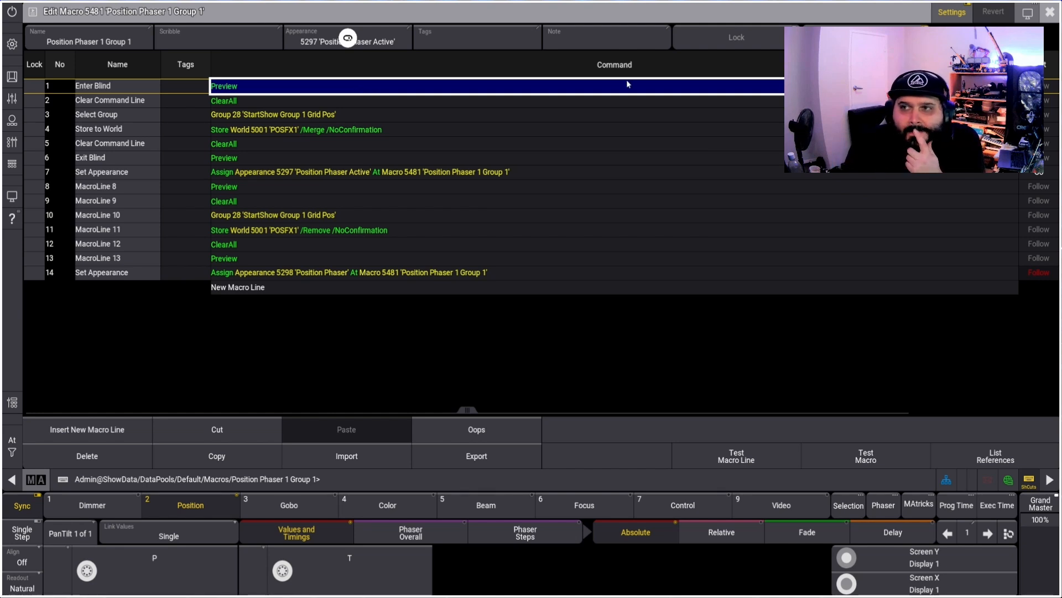
Close the macro editor and inspect the macro behind the first group selection button in the Position Phaser layout
left_click(1051, 12)
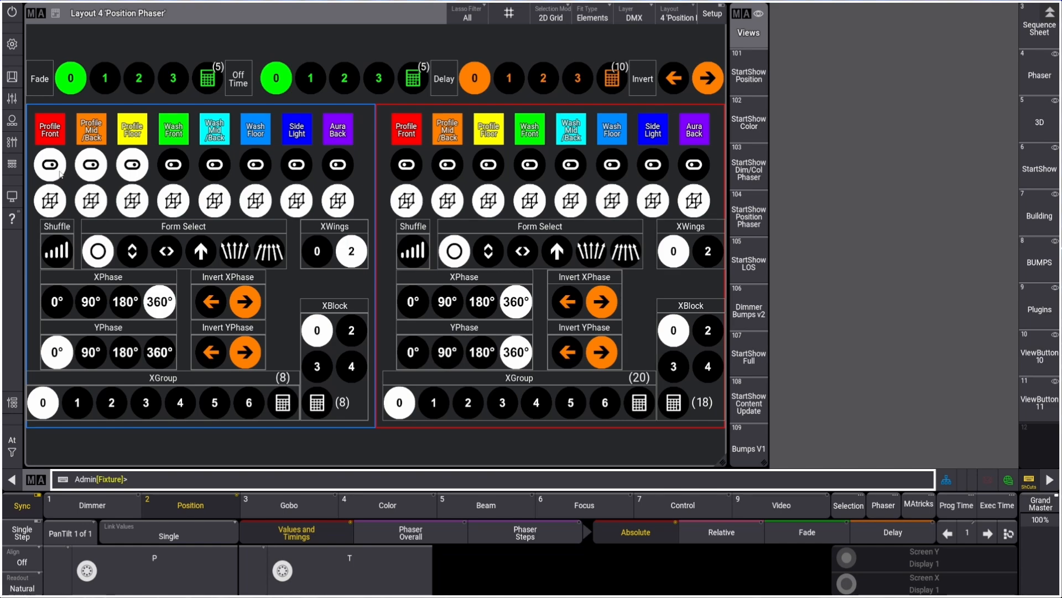
right_click(51, 202)
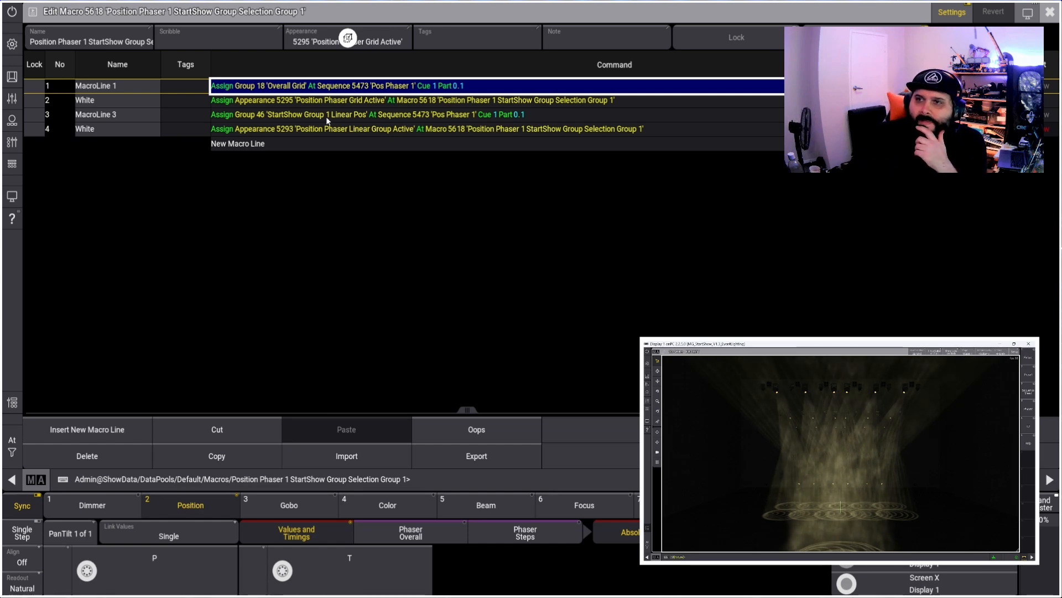
left_click(1050, 12)
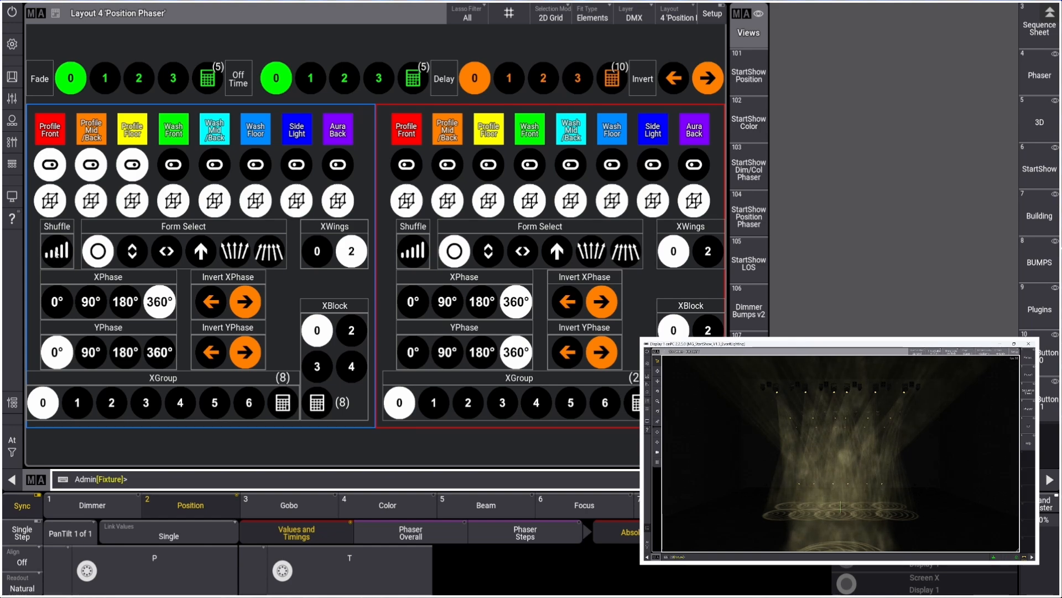
Inspect the Position Phaser 1 XShuffle macro, widening the command column and opening its first command line to read it
right_click(55, 253)
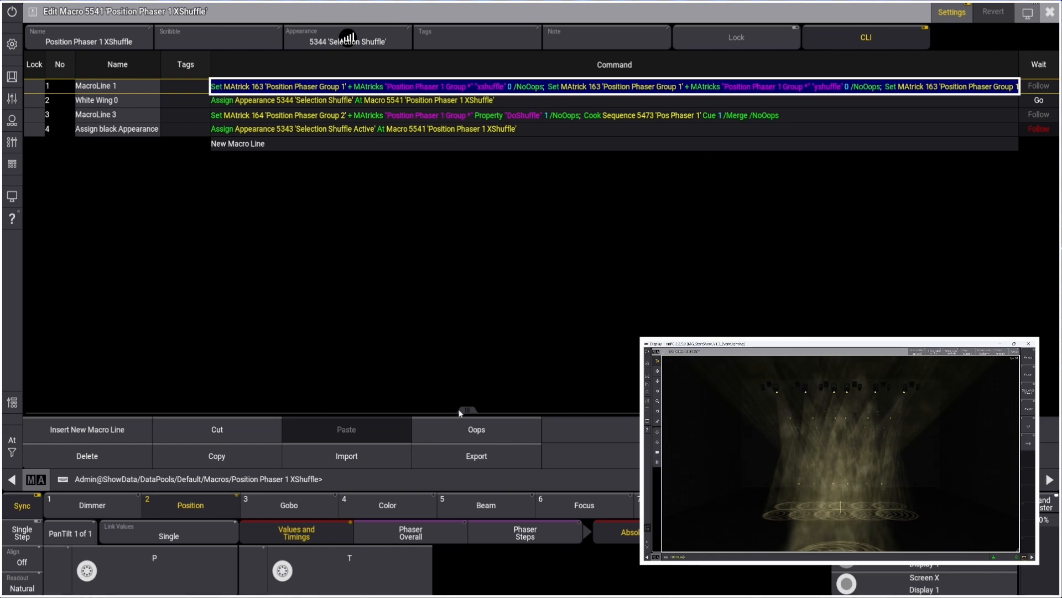
left_click_drag(459, 412, 544, 412)
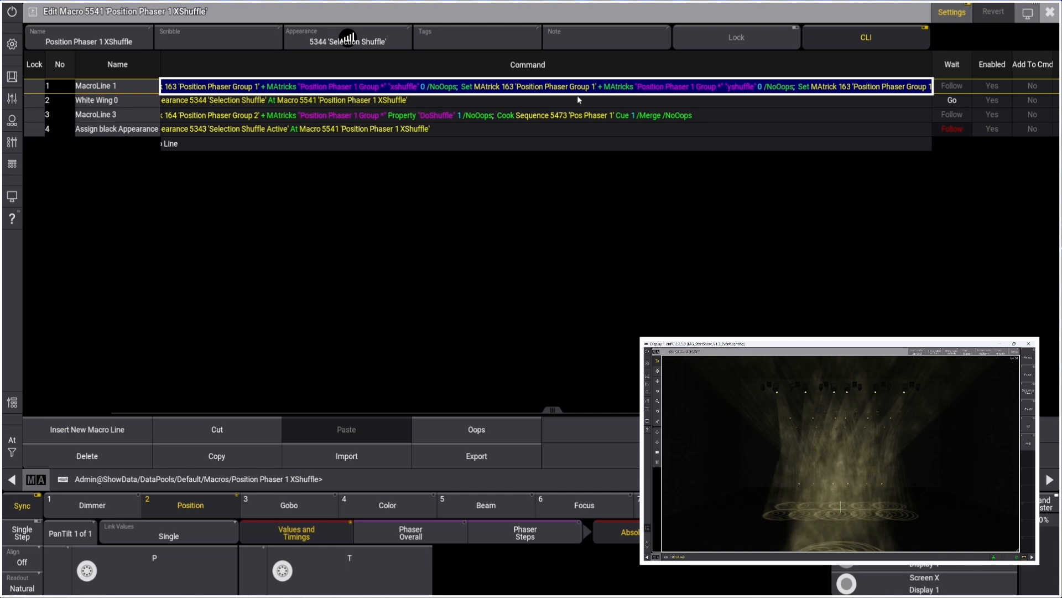
left_click(426, 87)
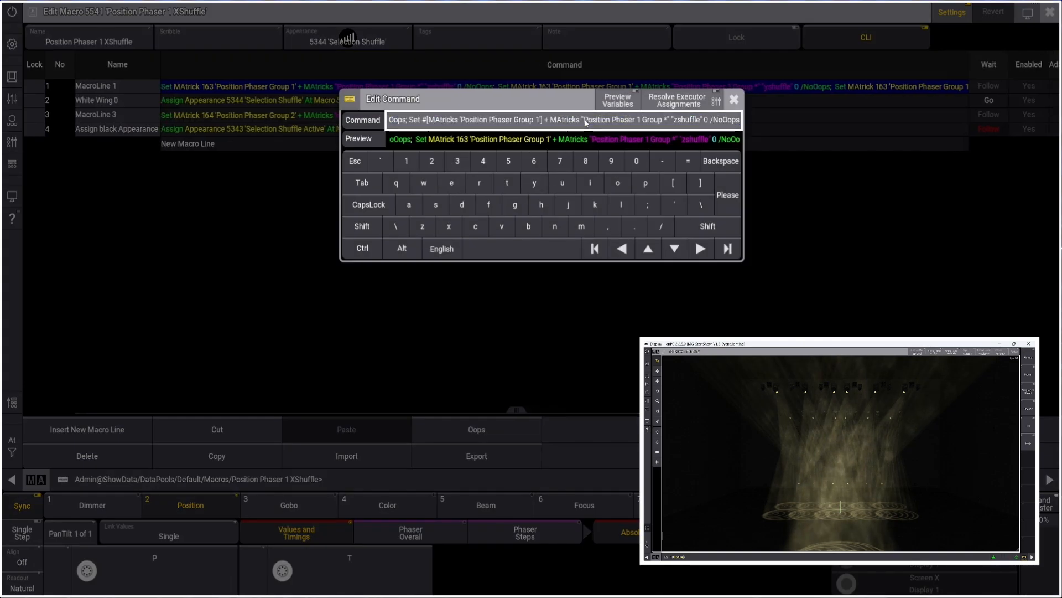
left_click(734, 99)
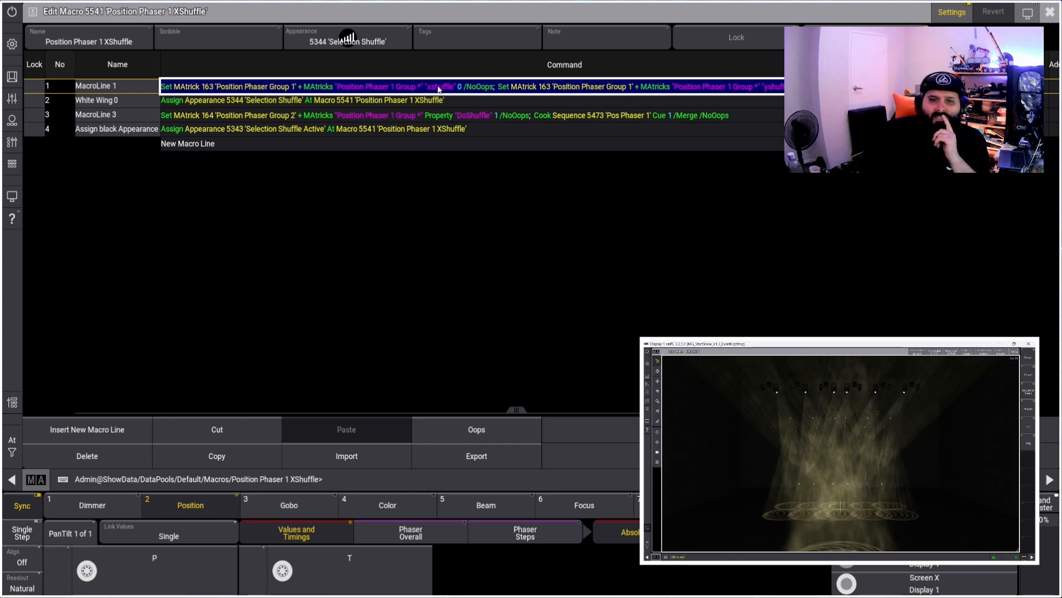
left_click_drag(518, 410, 543, 396)
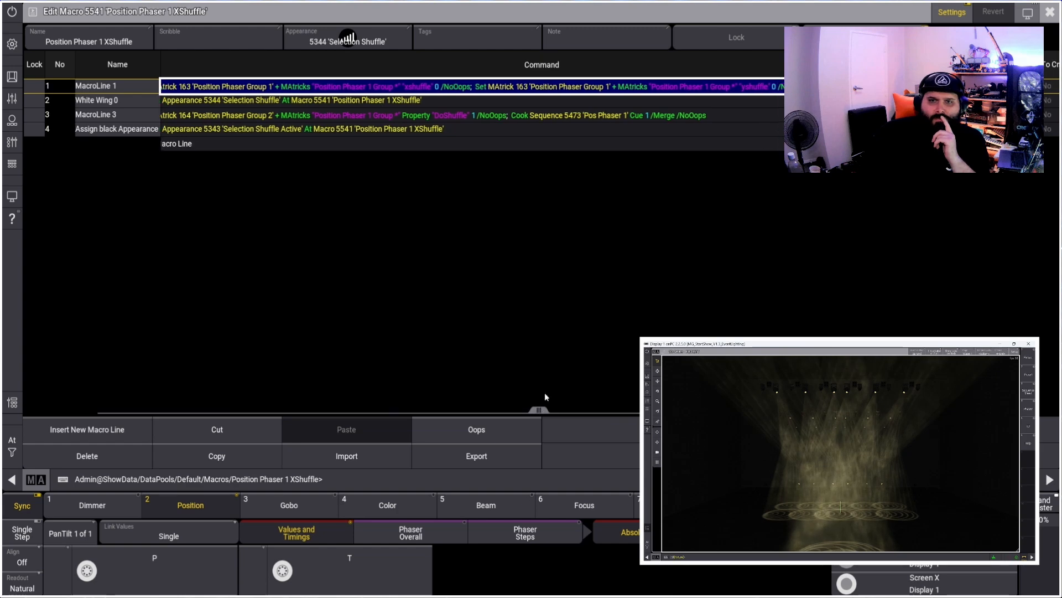
right_click(533, 87)
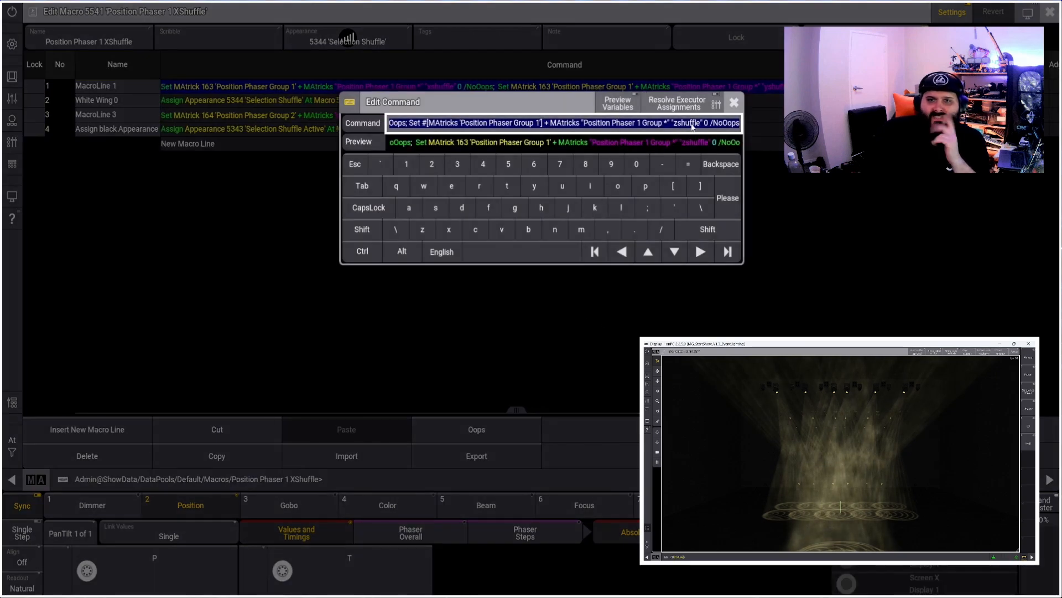
left_click(735, 103)
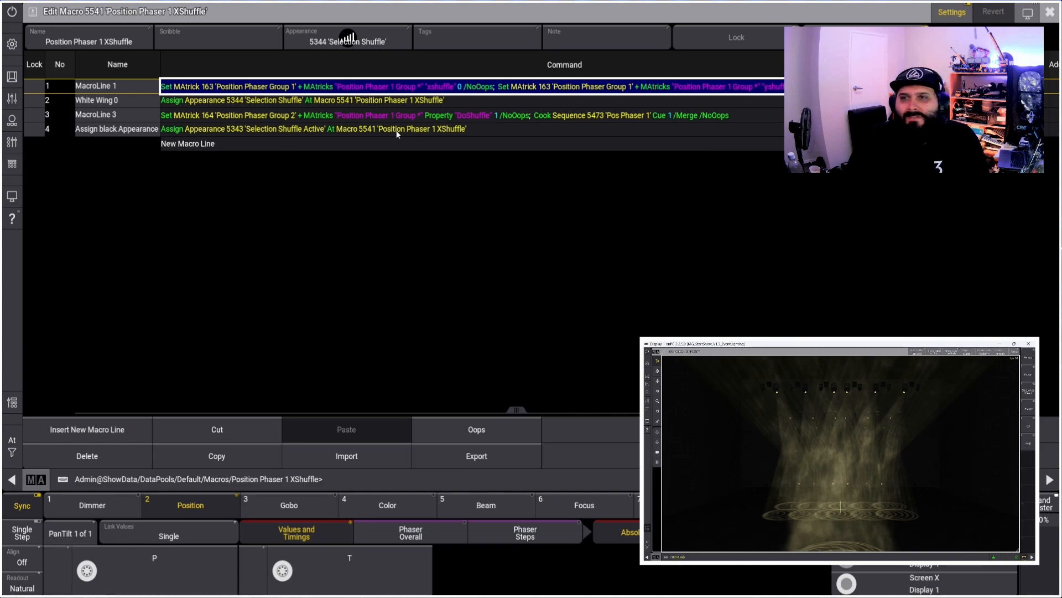
left_click(1049, 14)
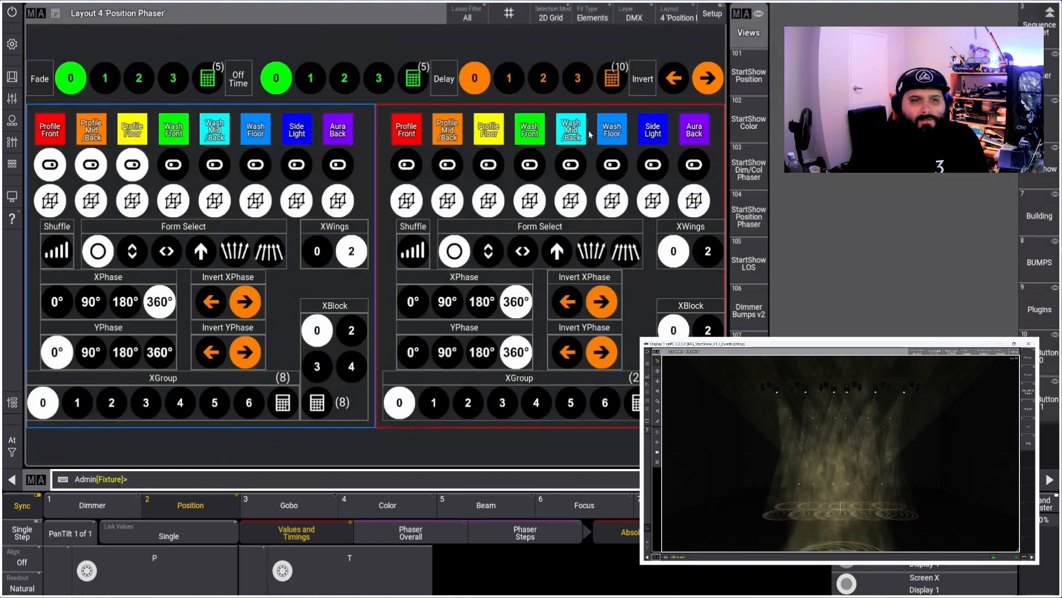
Inspect the Circle and Tilt Sin form select macros of Position Phaser Group 1
right_click(105, 255)
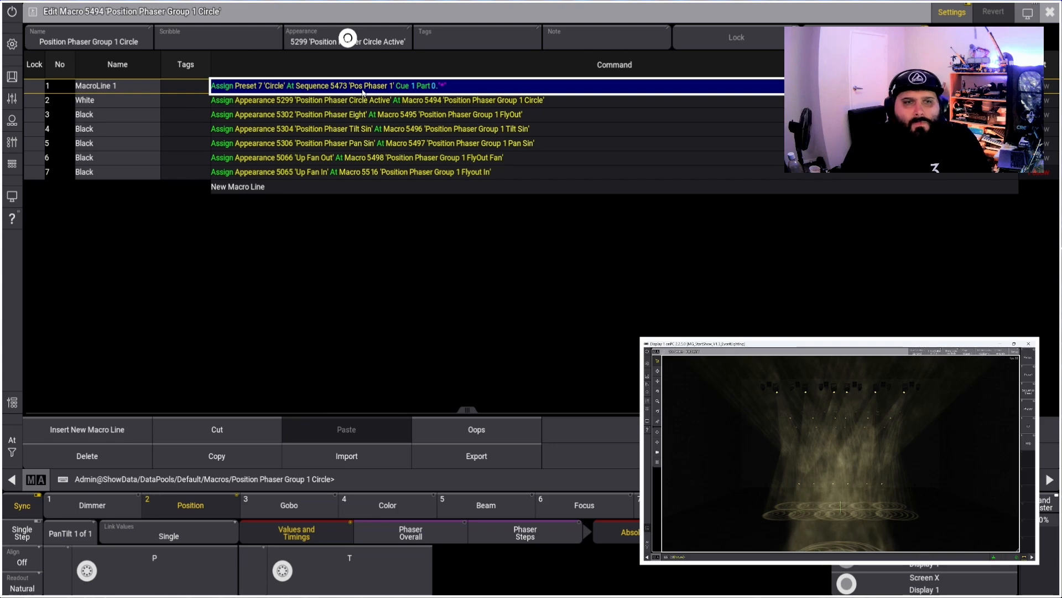
key("Escape")
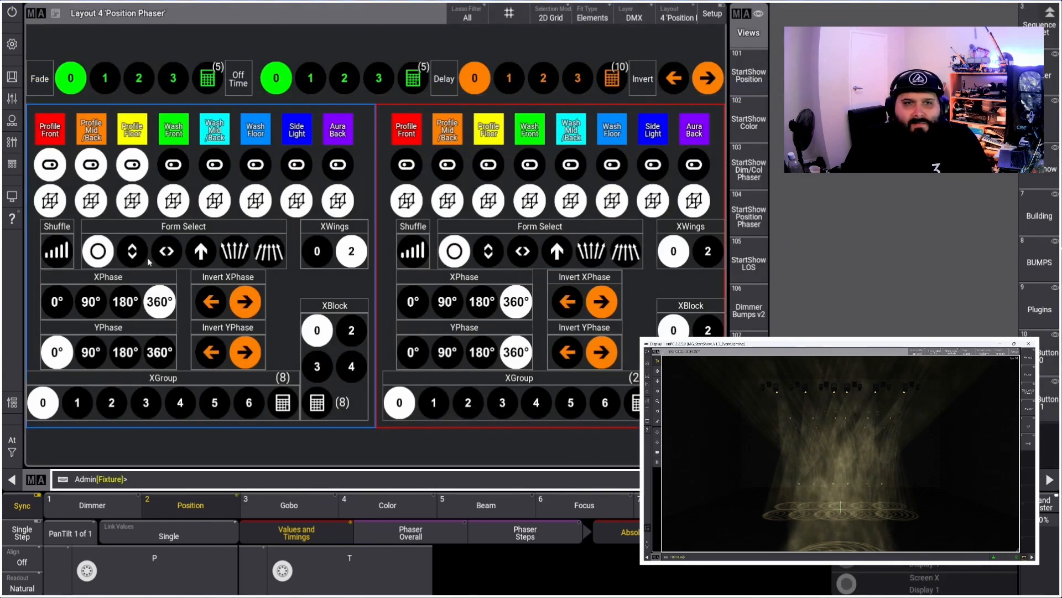
right_click(140, 254)
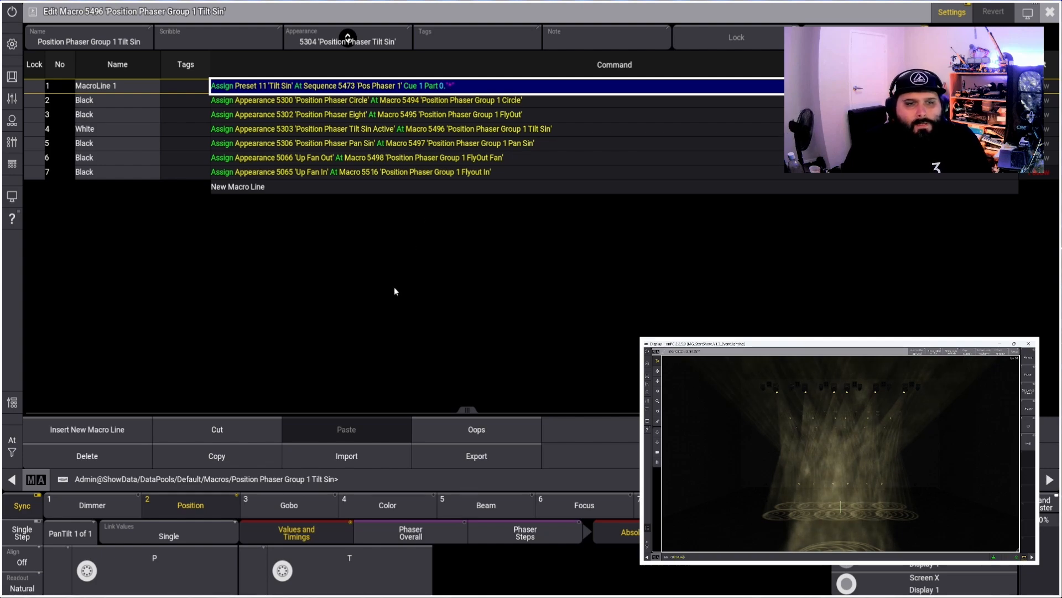
key("Escape")
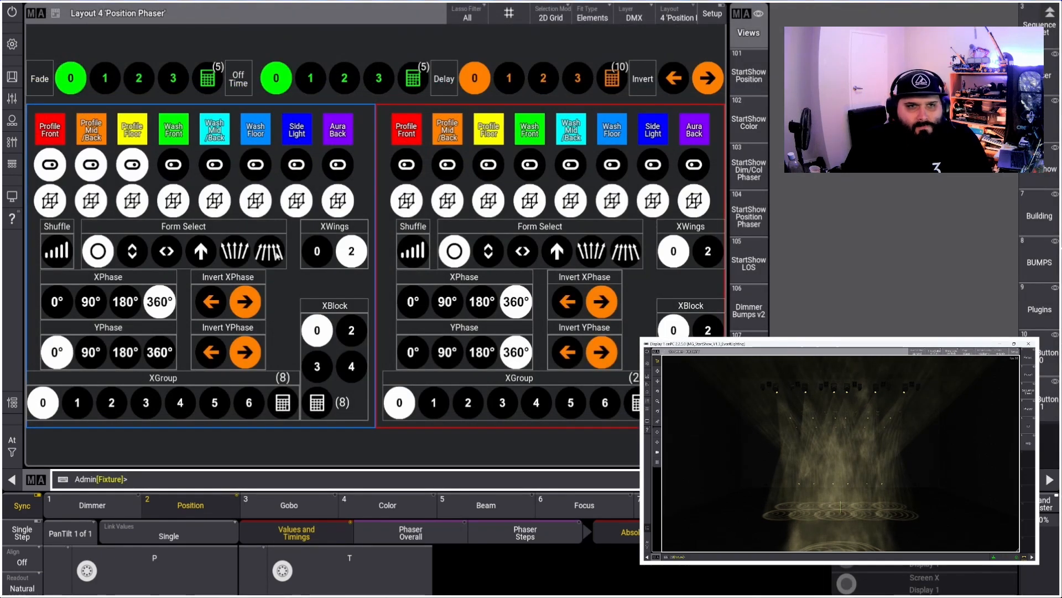
Inspect the XWings 0 and XWings 2 macros of Position Phaser Group 1
left_click(321, 257)
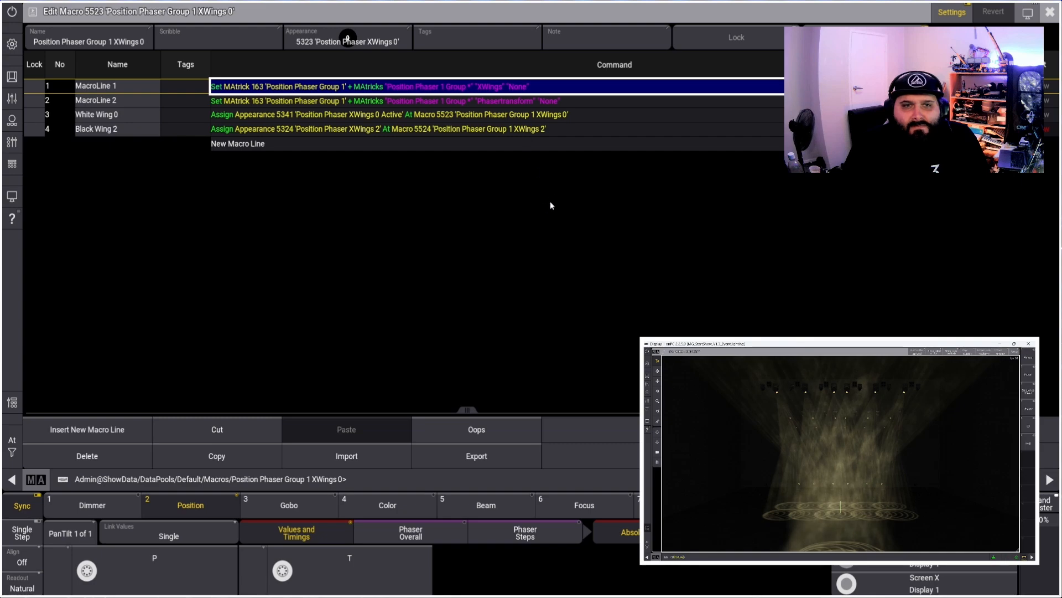
key("Escape")
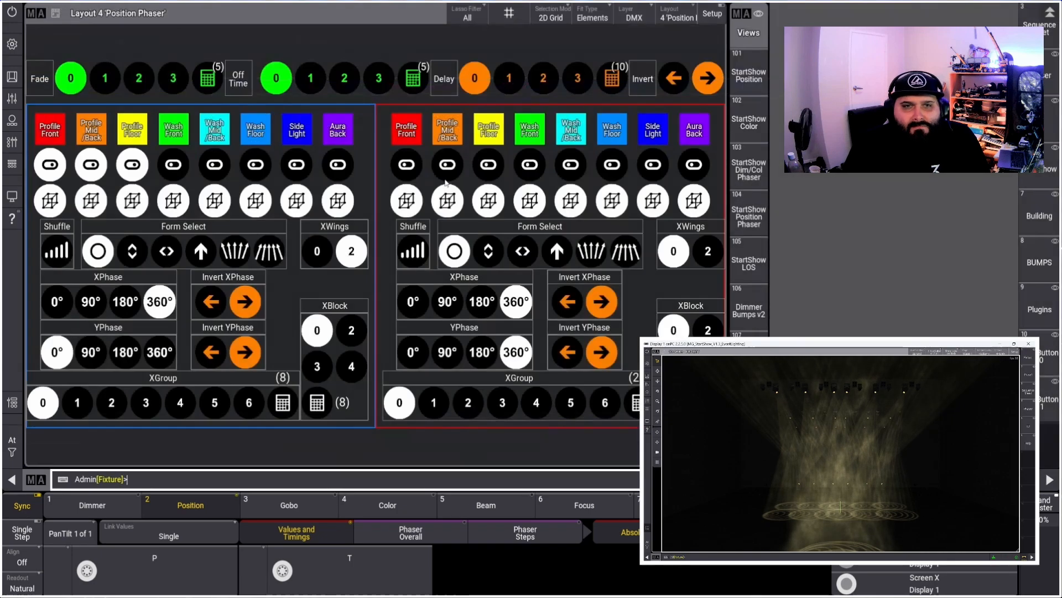
right_click(357, 243)
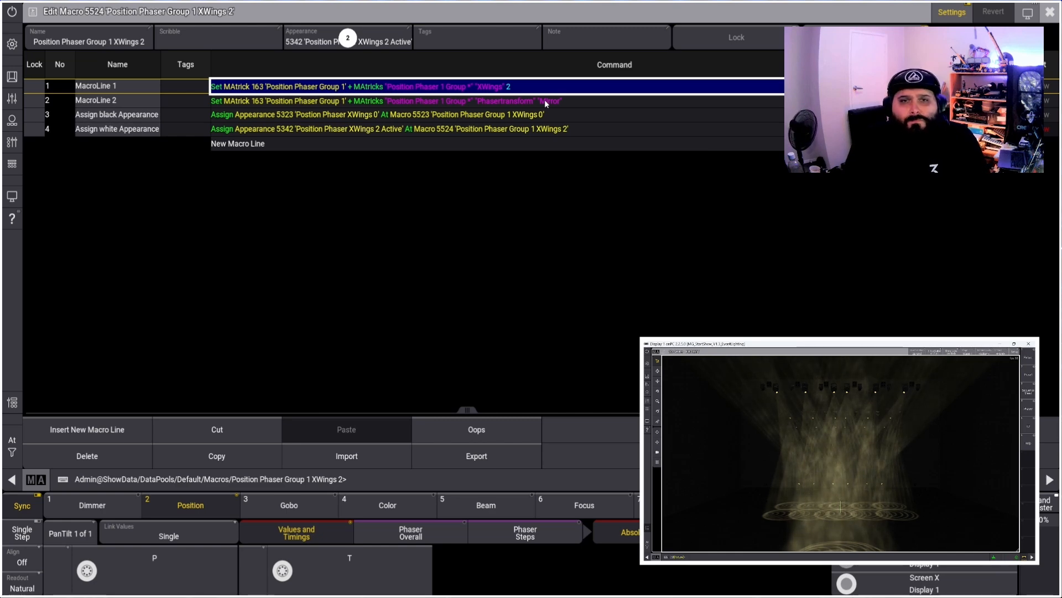
key("Escape")
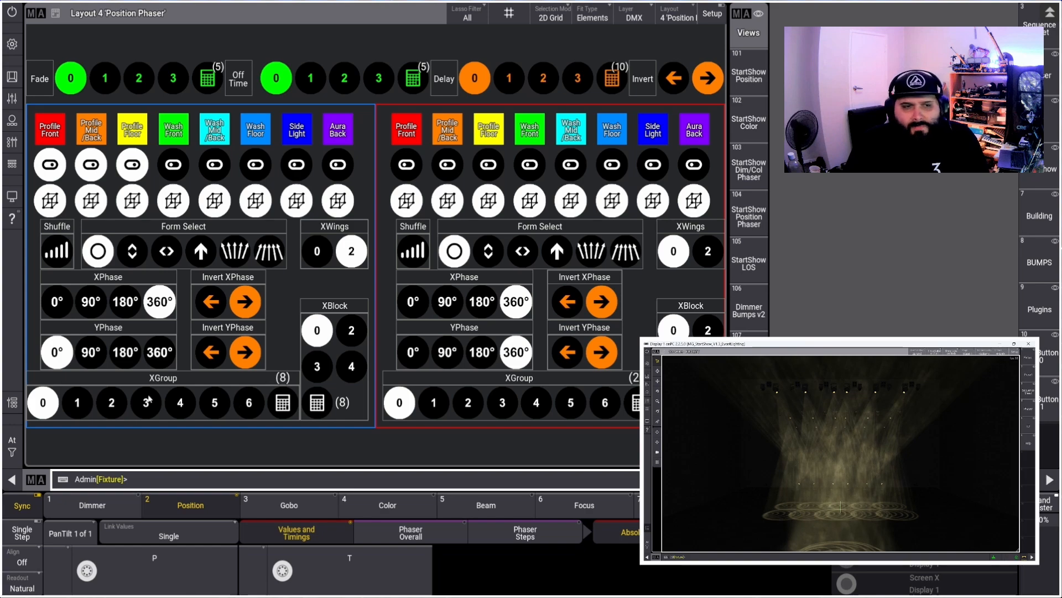
Inspect the XPhase 0° and XPhase 90° macros of Position Phaser 1
right_click(58, 304)
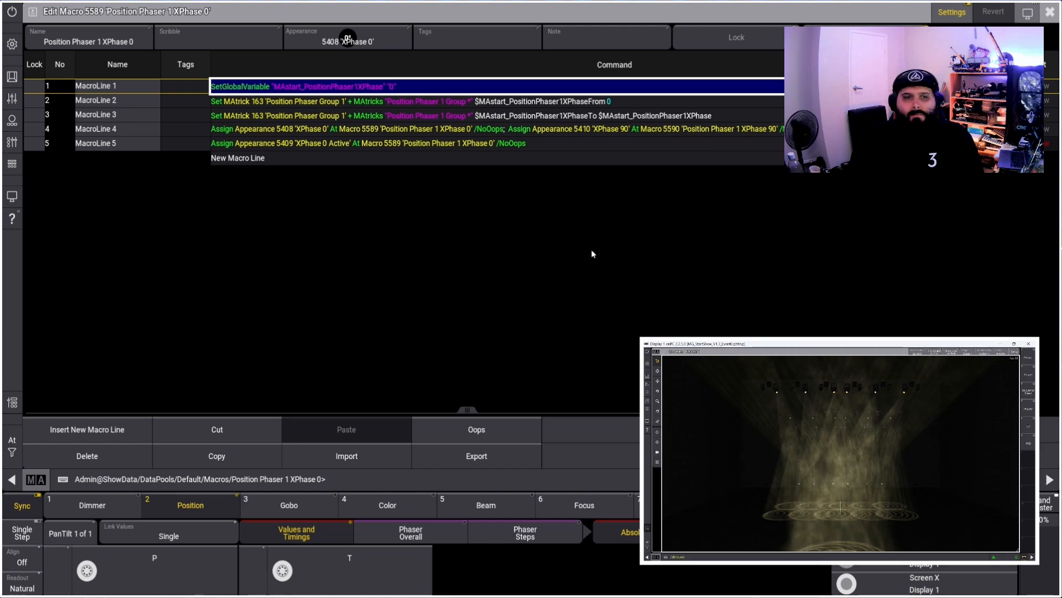
key("Escape")
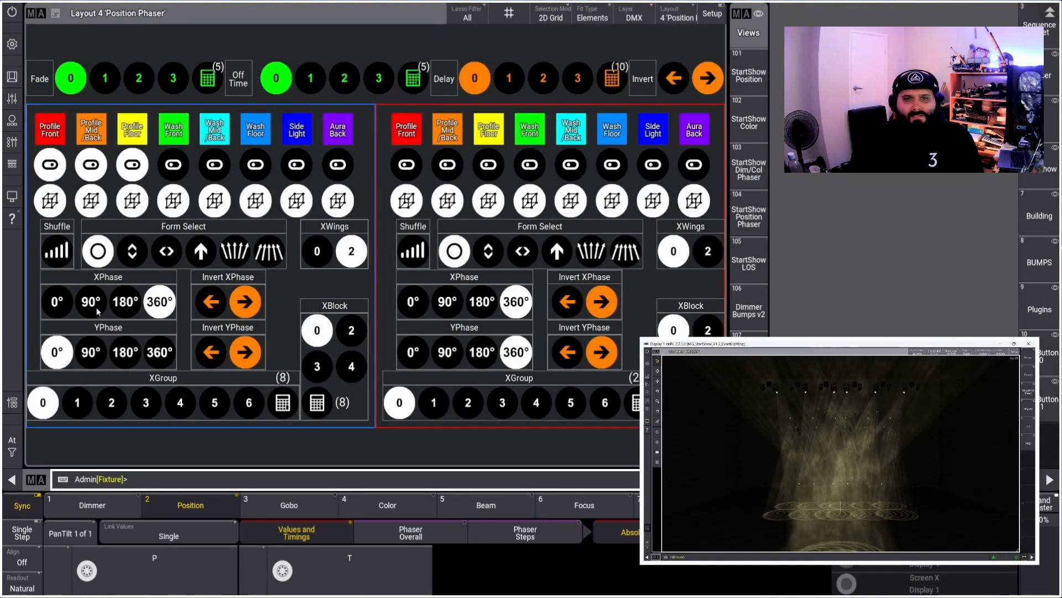
right_click(98, 310)
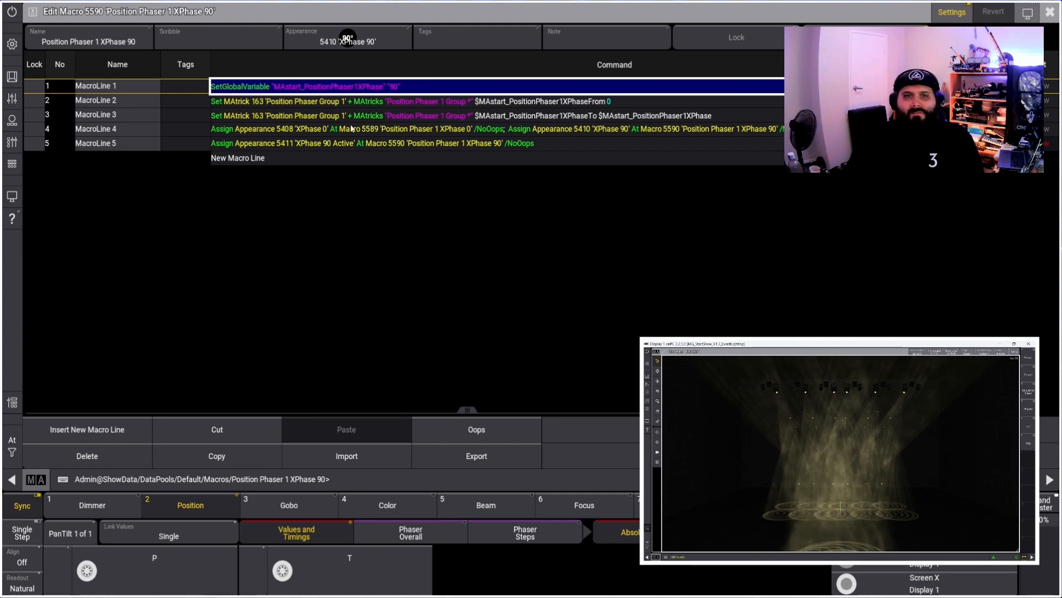
key("Escape")
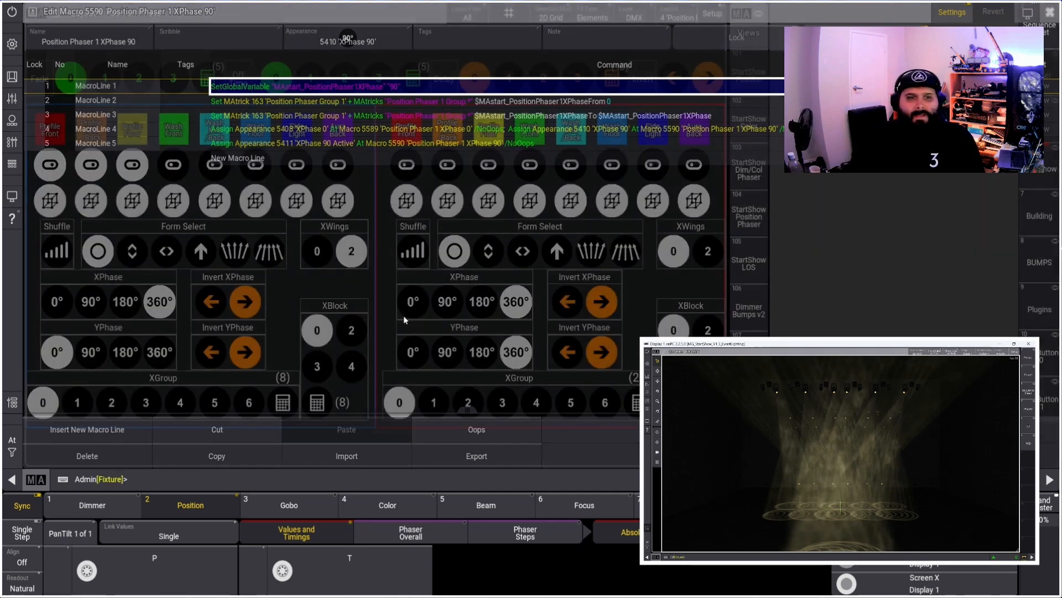
Inspect the Invert XPhase OFF macro and the XBlock 0 macro, then close the editor
left_click(216, 307)
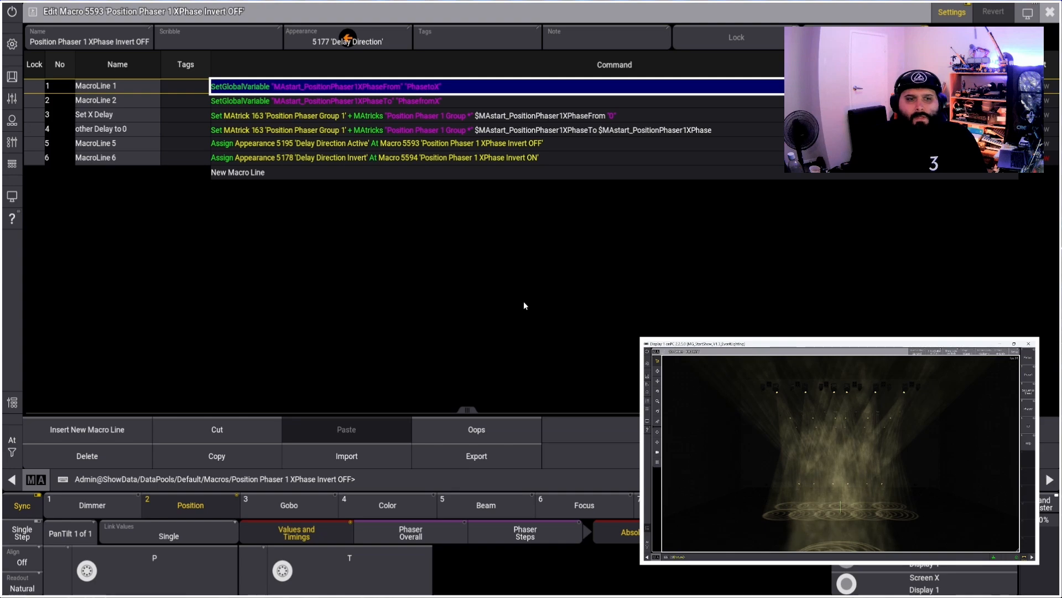
key("Escape")
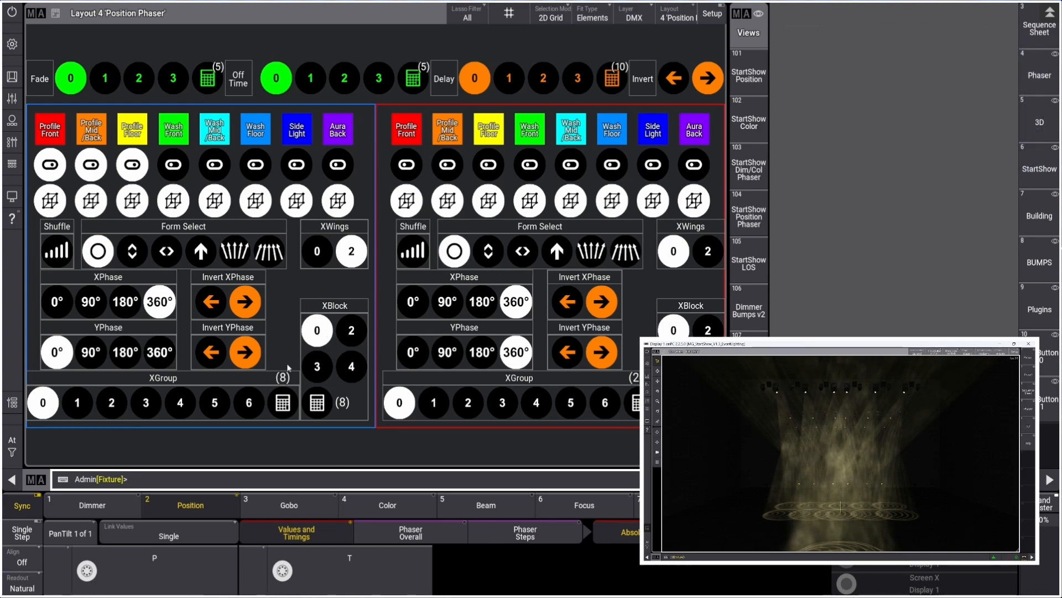
right_click(315, 334)
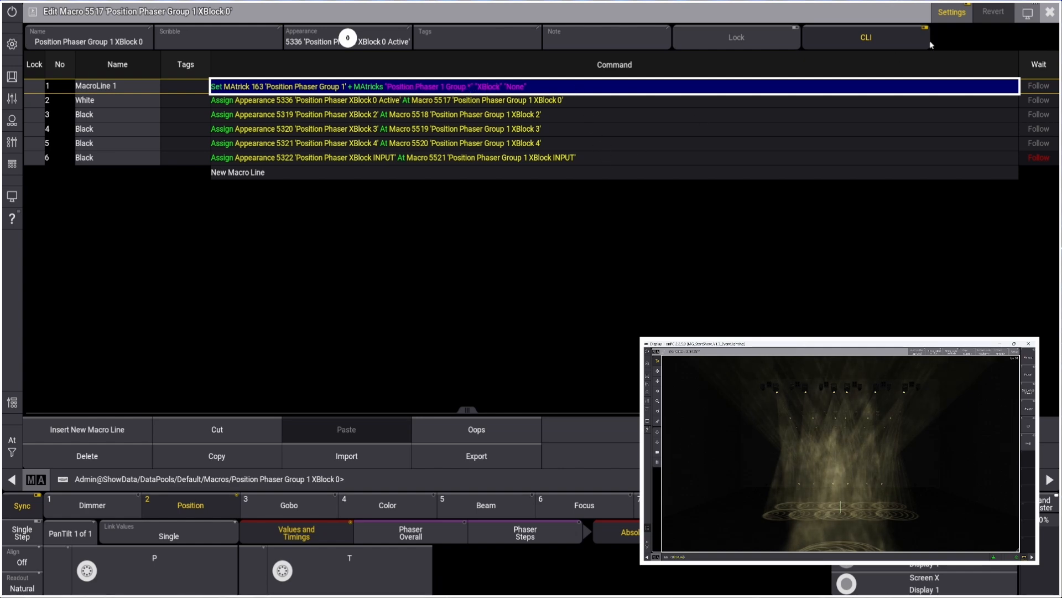
left_click(1050, 11)
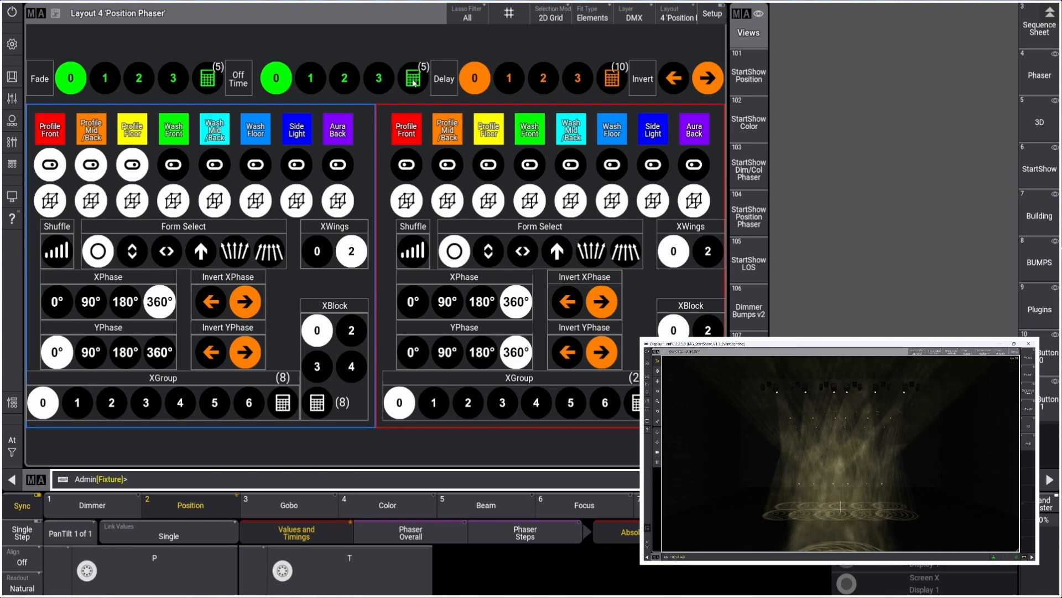
Enter an XGroup value of 25 through the XGroup input button, then inspect its XGroup INPUT macro
left_click(283, 404)
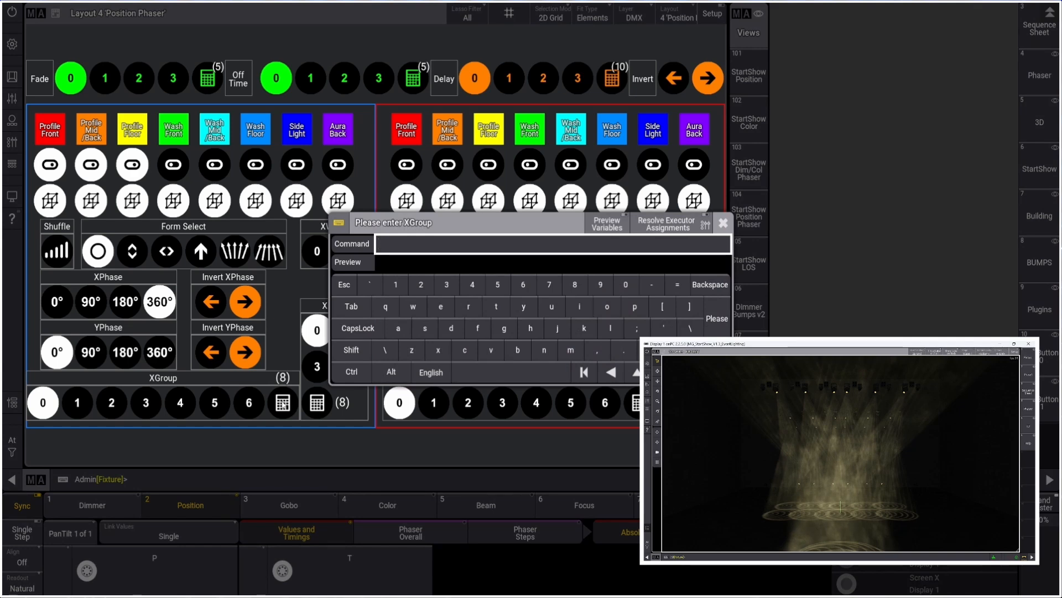
type("25")
key("Return")
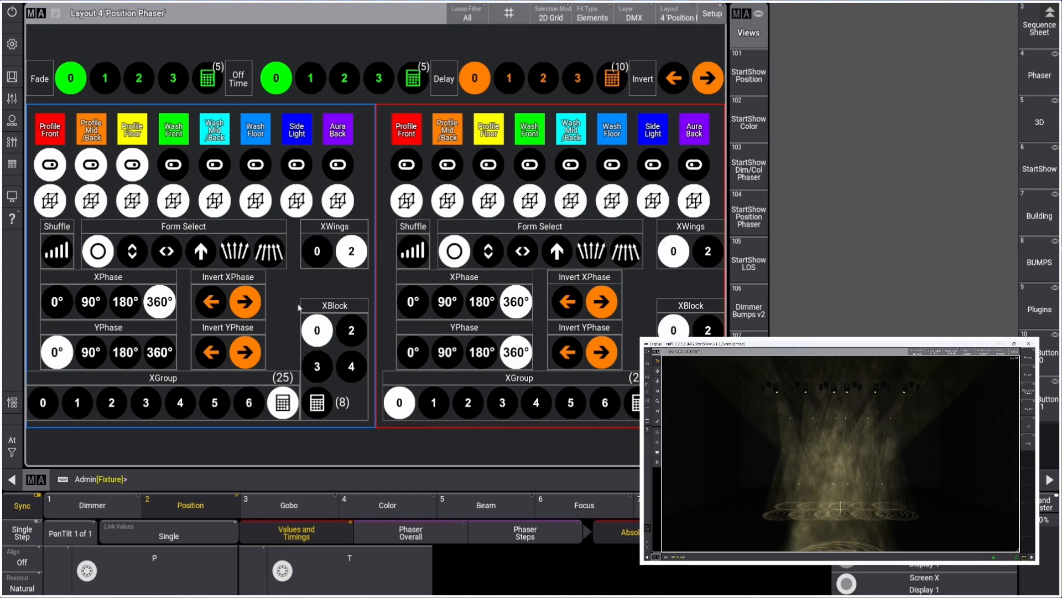
right_click(285, 404)
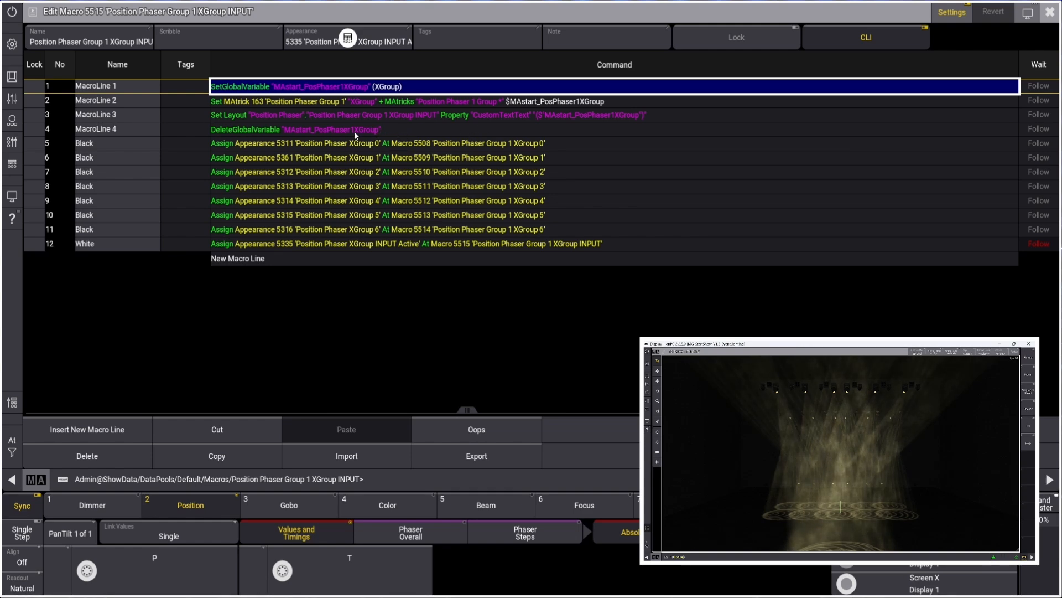
key("Escape")
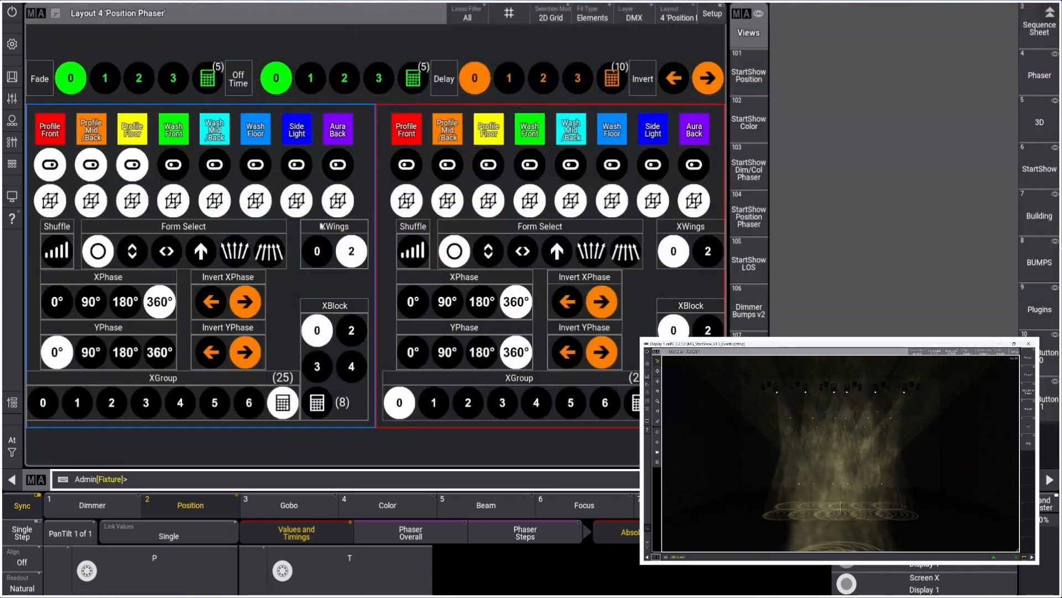
Switch the Position Phaser layout into setup mode for editing its elements
left_click(12, 77)
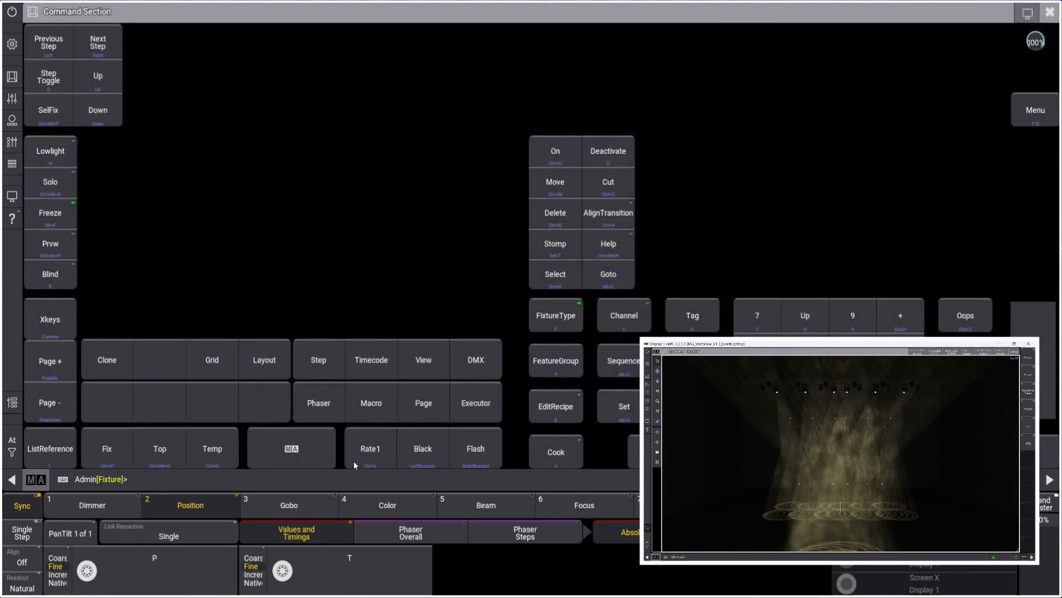
left_click(273, 443)
left_click(351, 272)
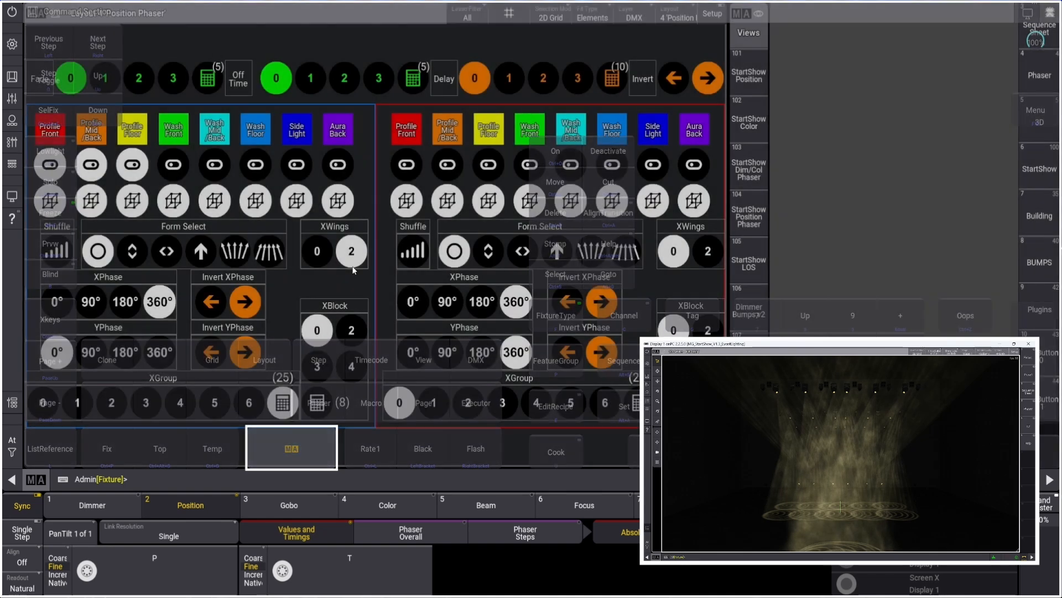
left_click(714, 17)
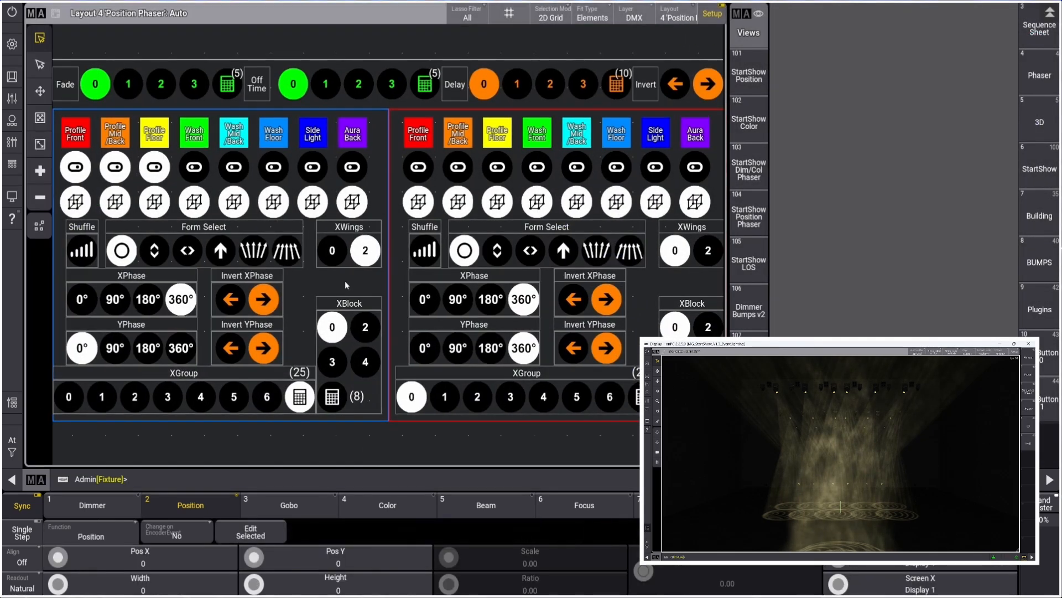
Open the XGroup input button's element settings and view its Custom Text entry
right_click(301, 400)
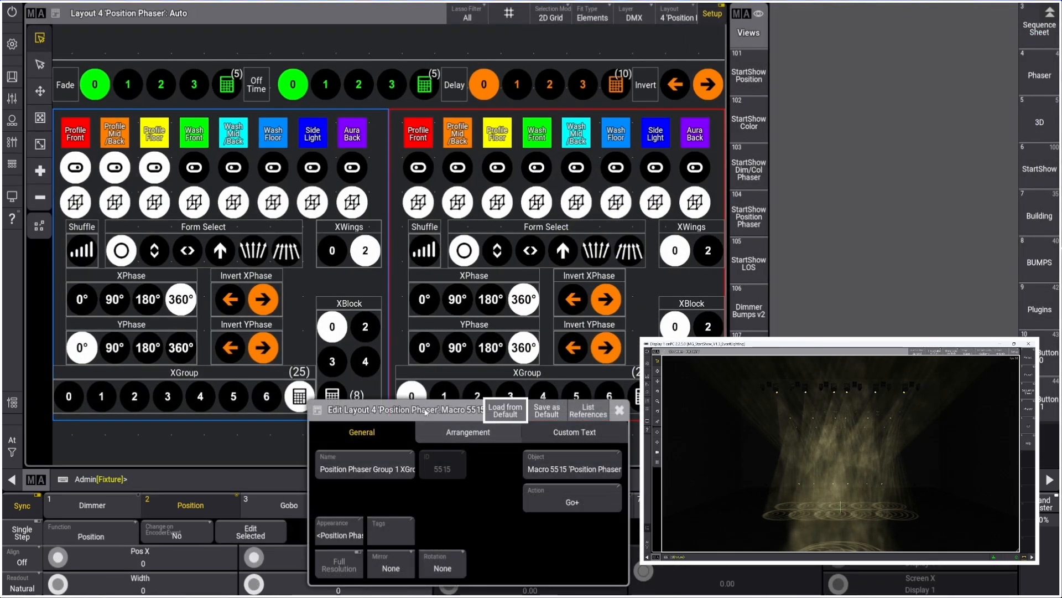
left_click_drag(412, 410, 396, 168)
left_click(559, 189)
left_click(453, 224)
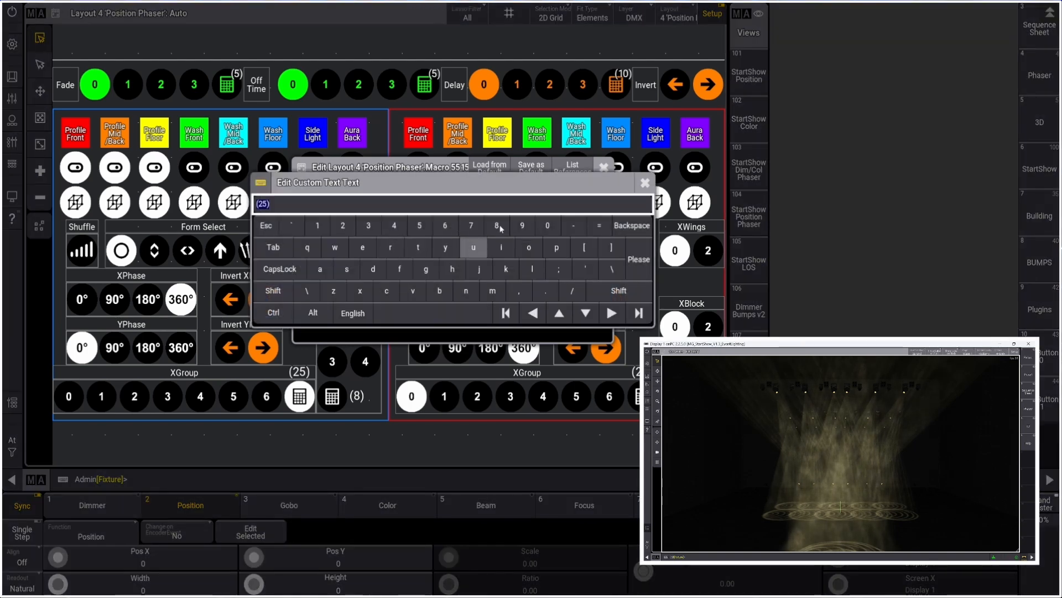
left_click(653, 185)
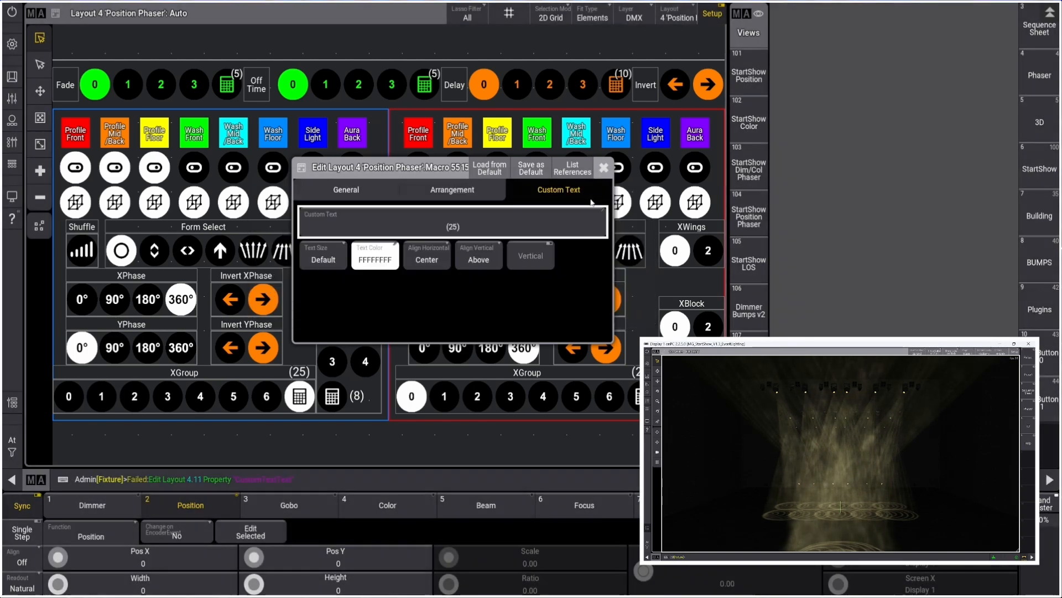
Try Left horizontal alignment for the button's custom text, restore Center, and close the editor
left_click(427, 258)
left_click(415, 299)
left_click(427, 257)
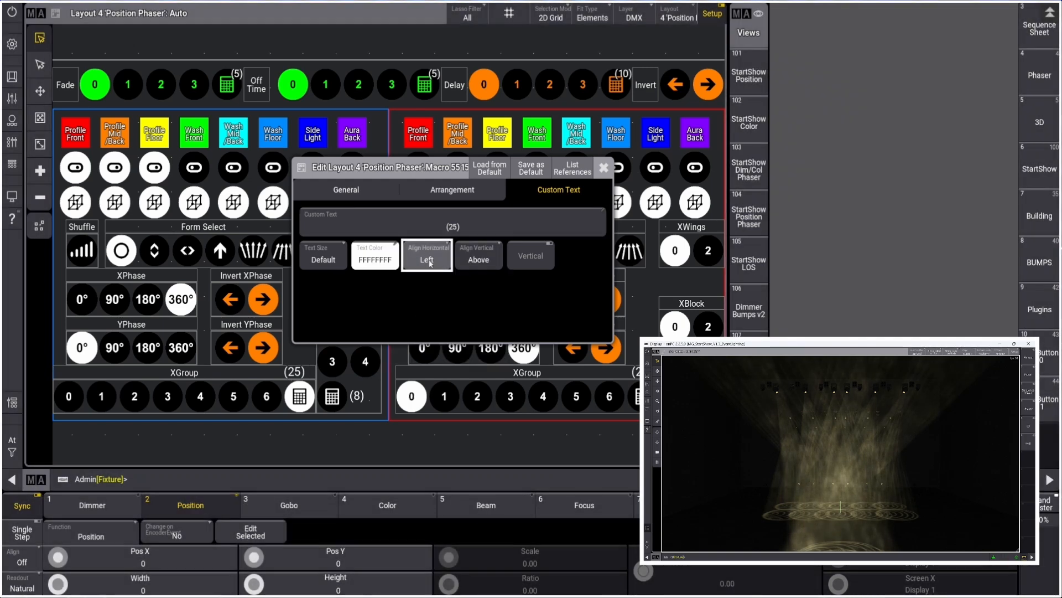
left_click(431, 279)
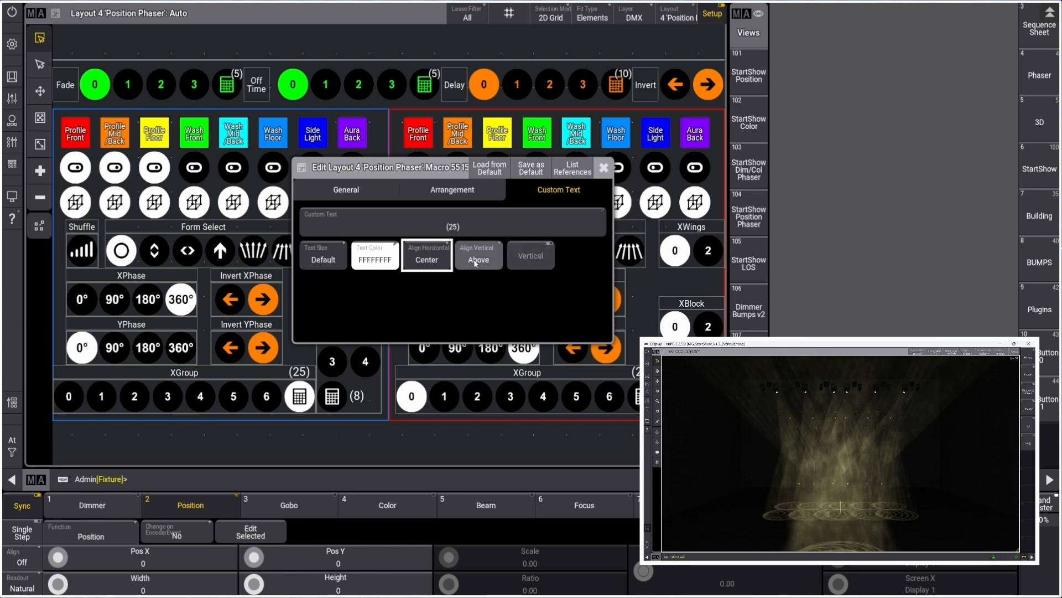
left_click(605, 168)
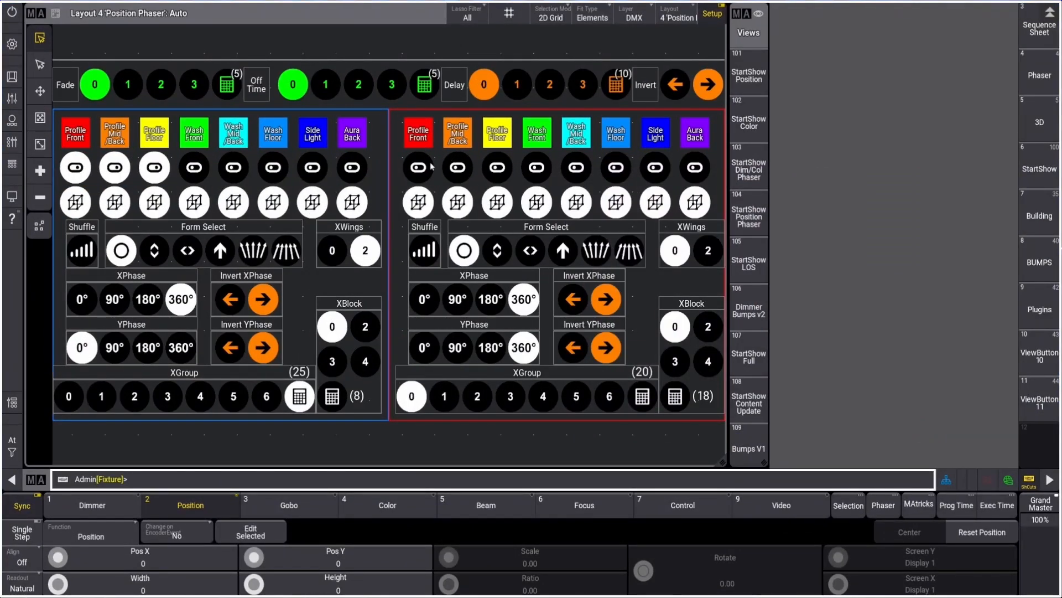
Exit setup mode and return to the StartShow Position Phaser view
left_click(536, 168)
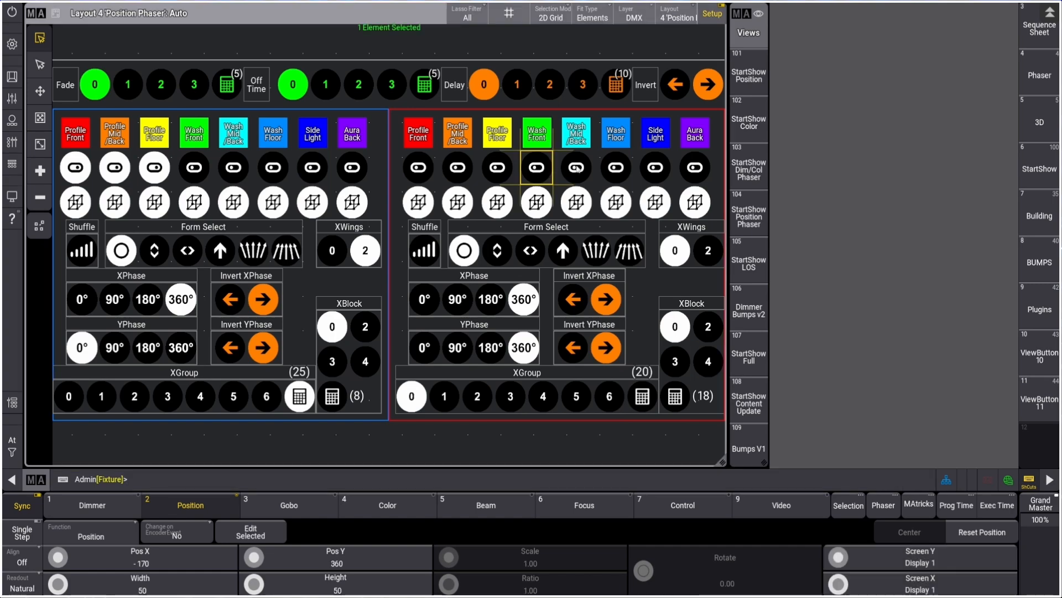
left_click(713, 13)
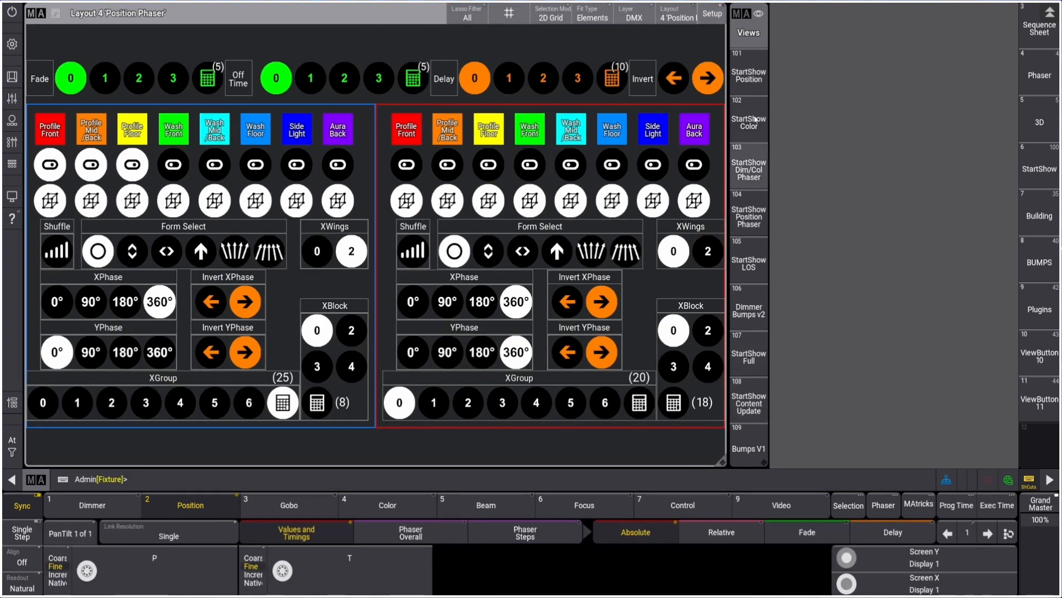
left_click(747, 220)
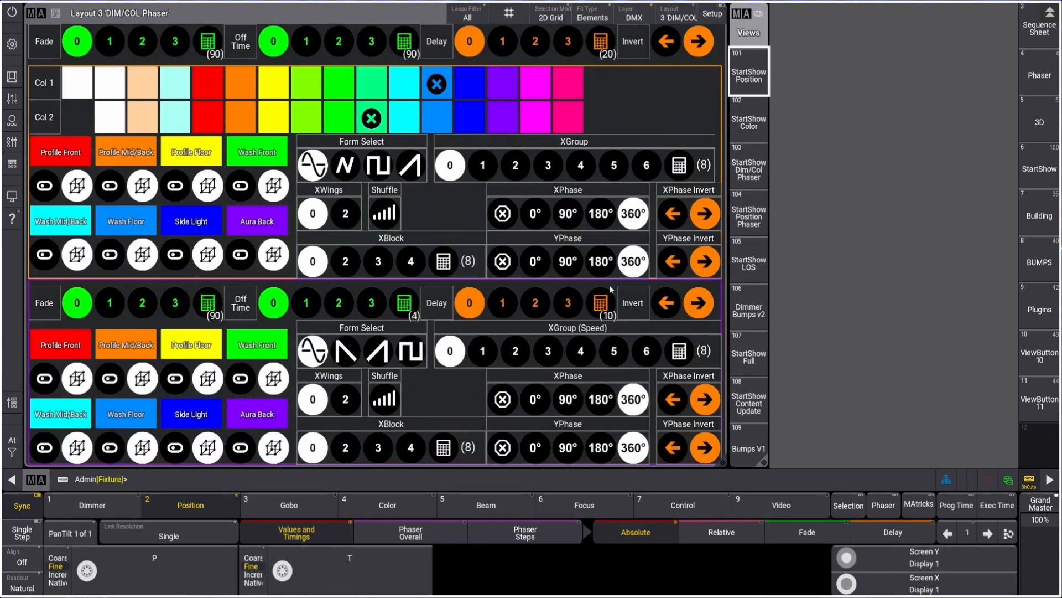
left_click(751, 221)
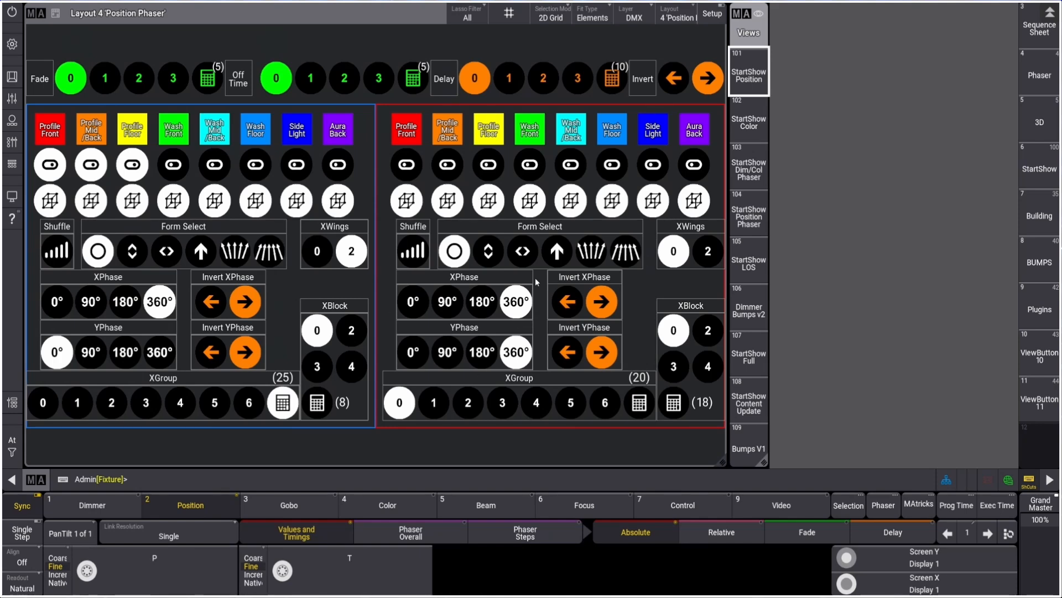
In Position Phaser 2, toggle the Wash Front group, pick the vertical form and enable Shuffle
left_click(530, 165)
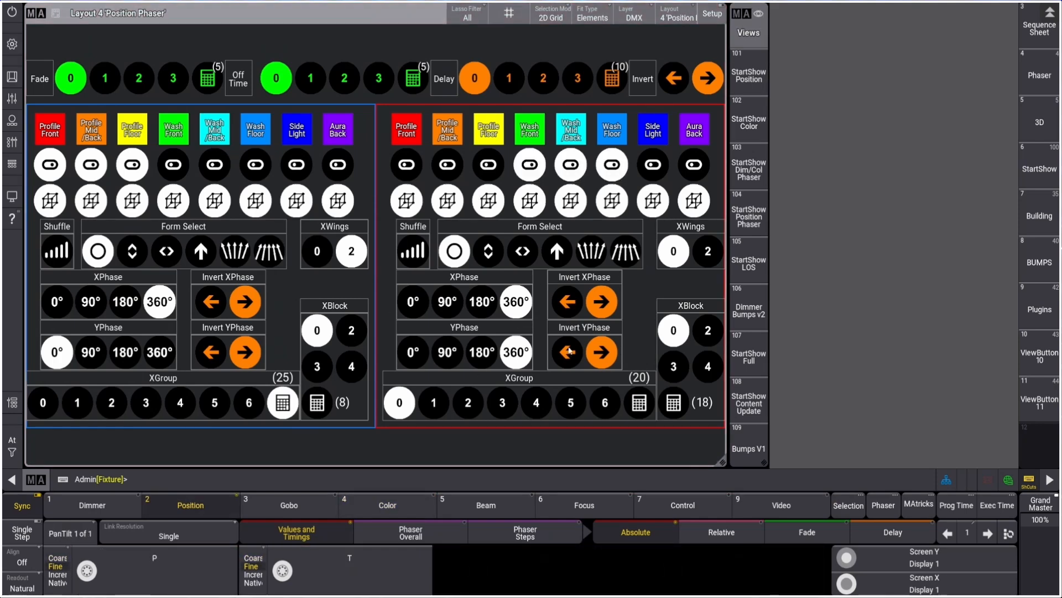
left_click(489, 251)
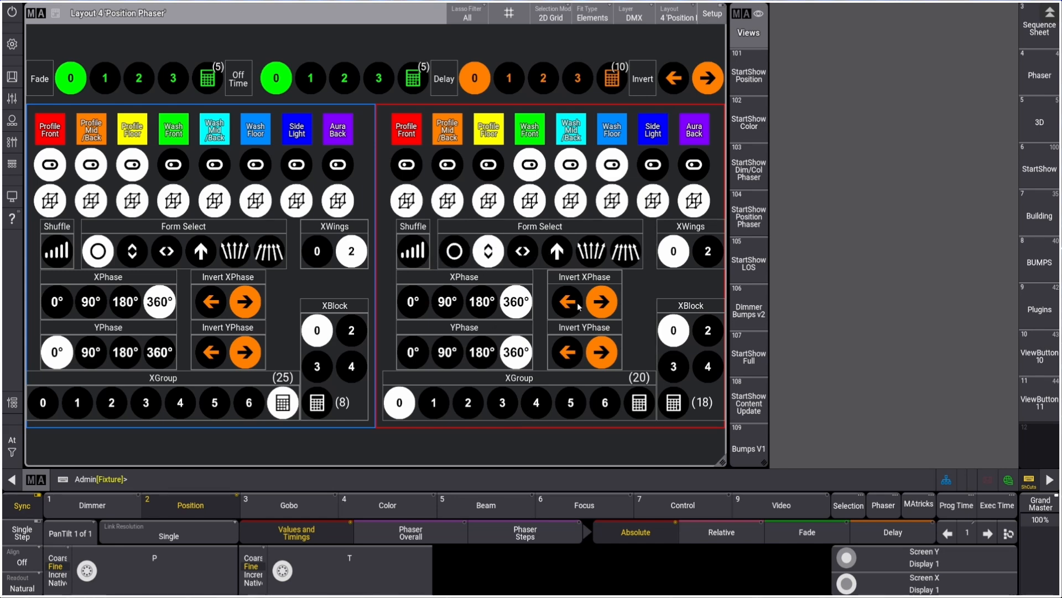
left_click(413, 251)
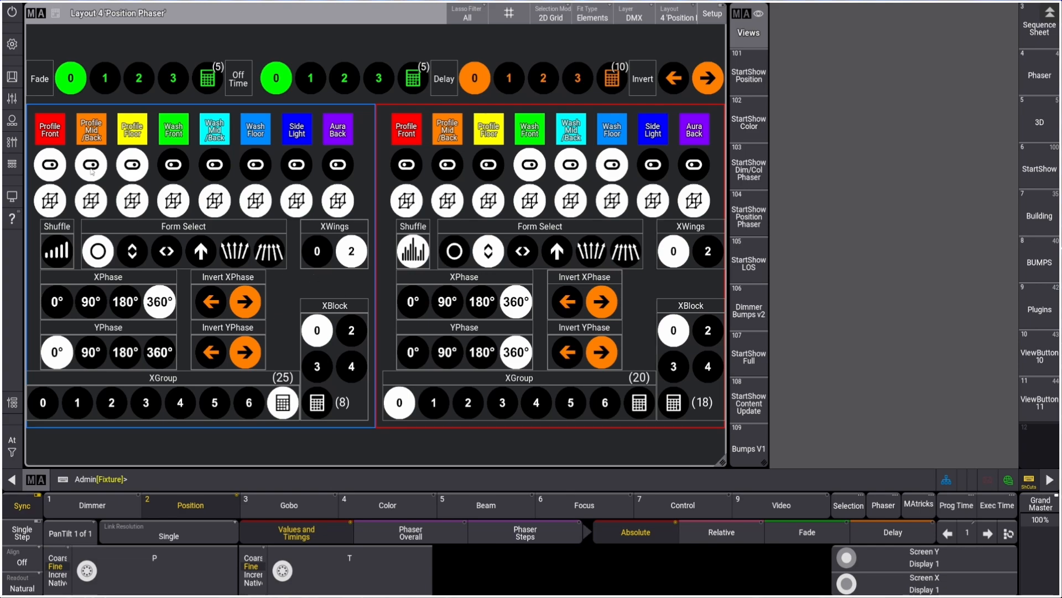
Open the playbacks and raise the Group 4, 5 and 6 master faders to 100%
left_click(12, 142)
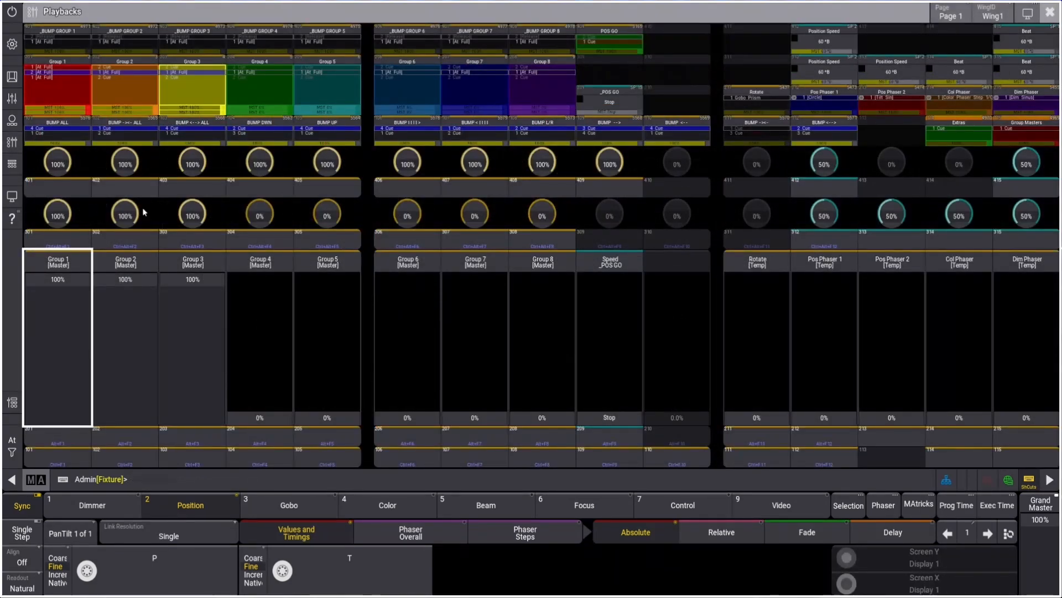
left_click_drag(262, 388, 269, 227)
left_click_drag(323, 382, 328, 226)
left_click_drag(389, 379, 388, 228)
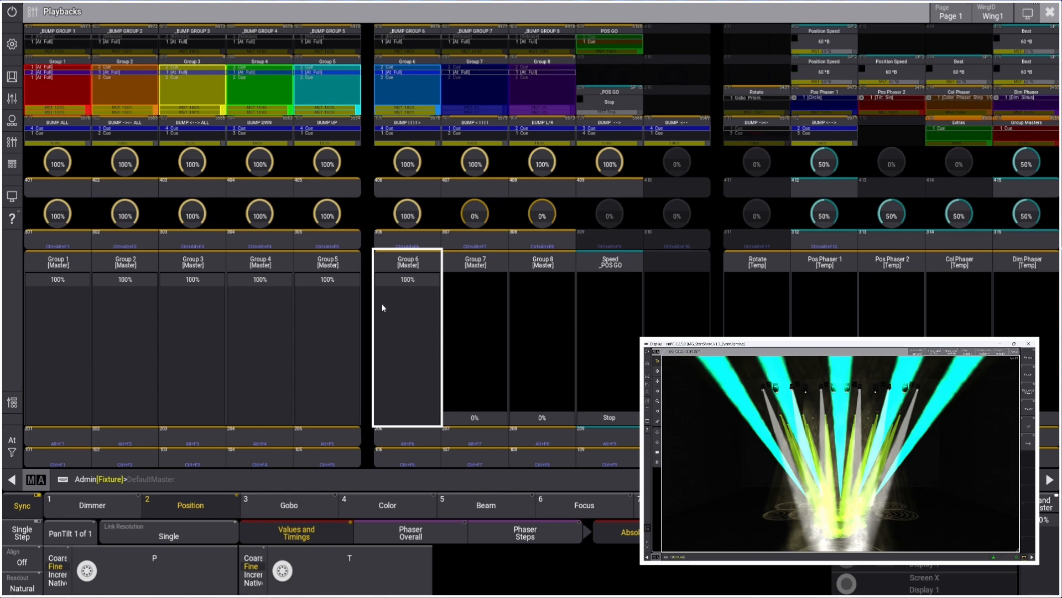
Lower the Group 1, 2 and 3 master faders to about 38%, 37% and 32%, then close the playbacks
left_click_drag(67, 285, 67, 346)
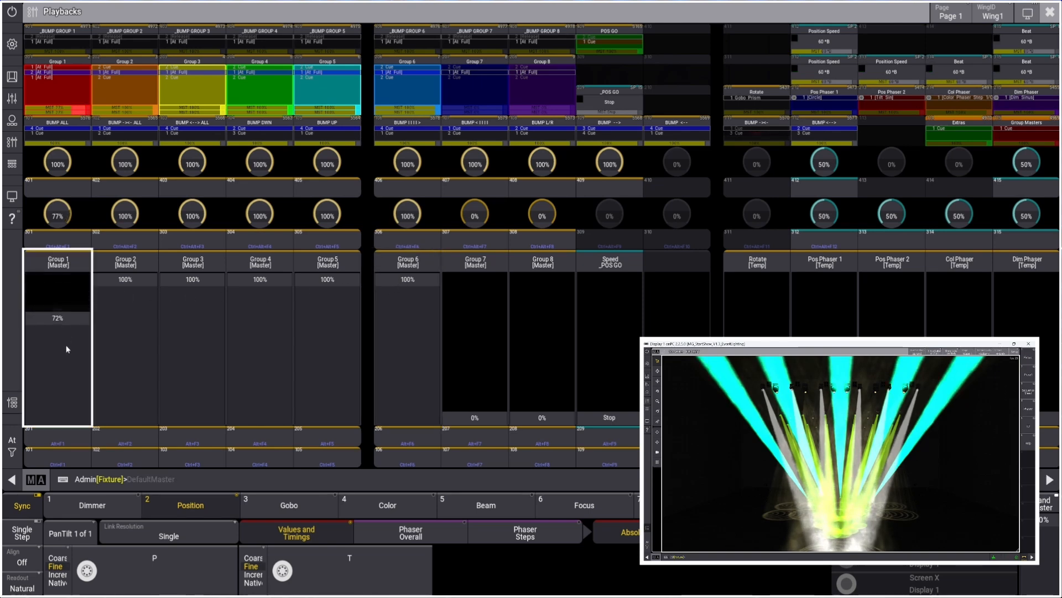
left_click_drag(125, 279, 138, 371)
left_click_drag(192, 280, 205, 372)
left_click(101, 357)
left_click_drag(69, 355, 72, 365)
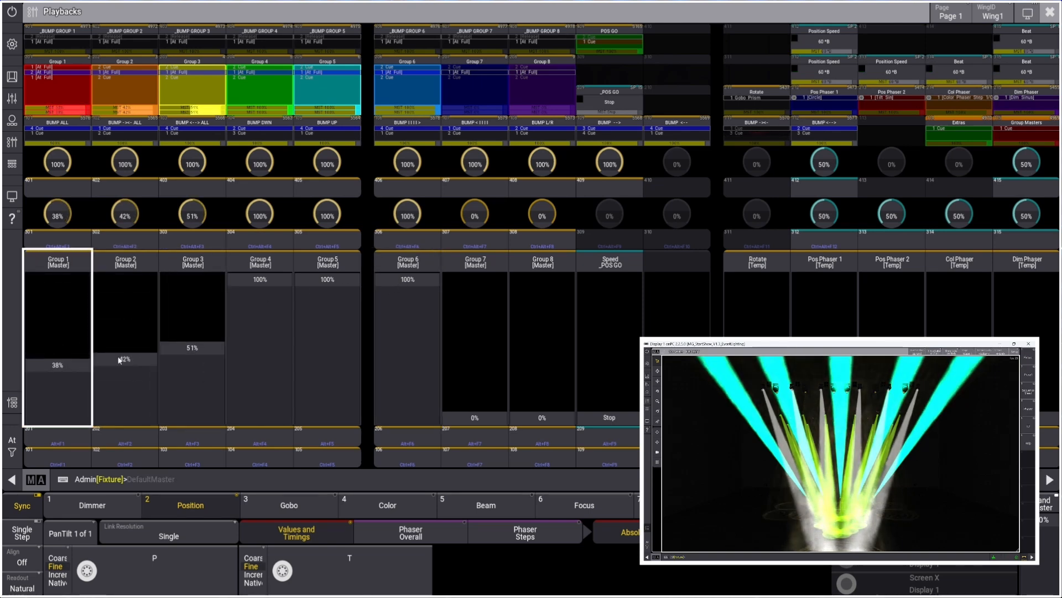
left_click_drag(187, 348, 177, 381)
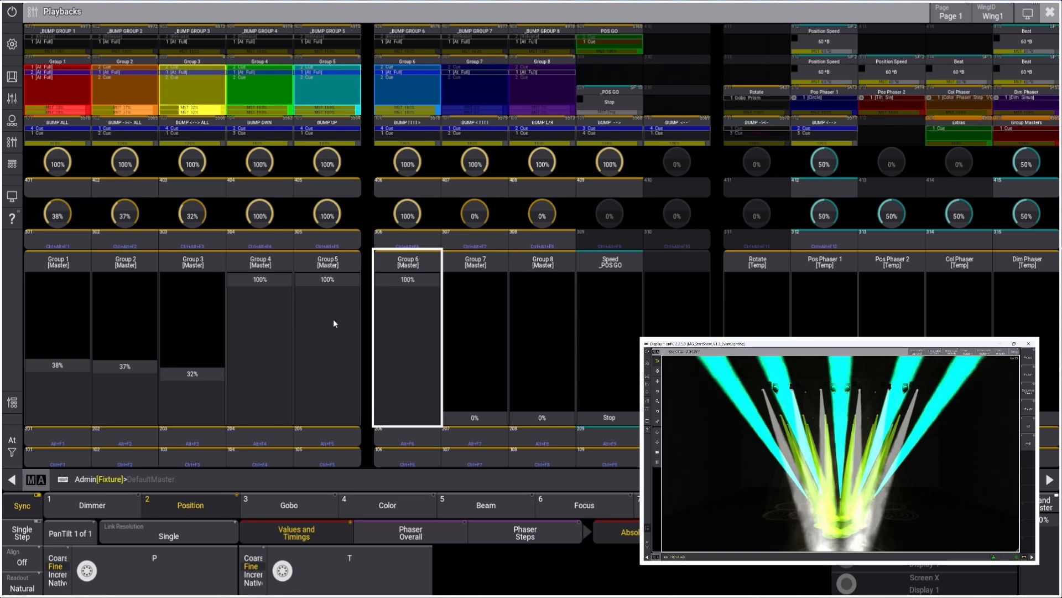
left_click(1050, 12)
Inspect the Position Phaser 2 Group 4 macro behind the Wash Front toggle
right_click(529, 172)
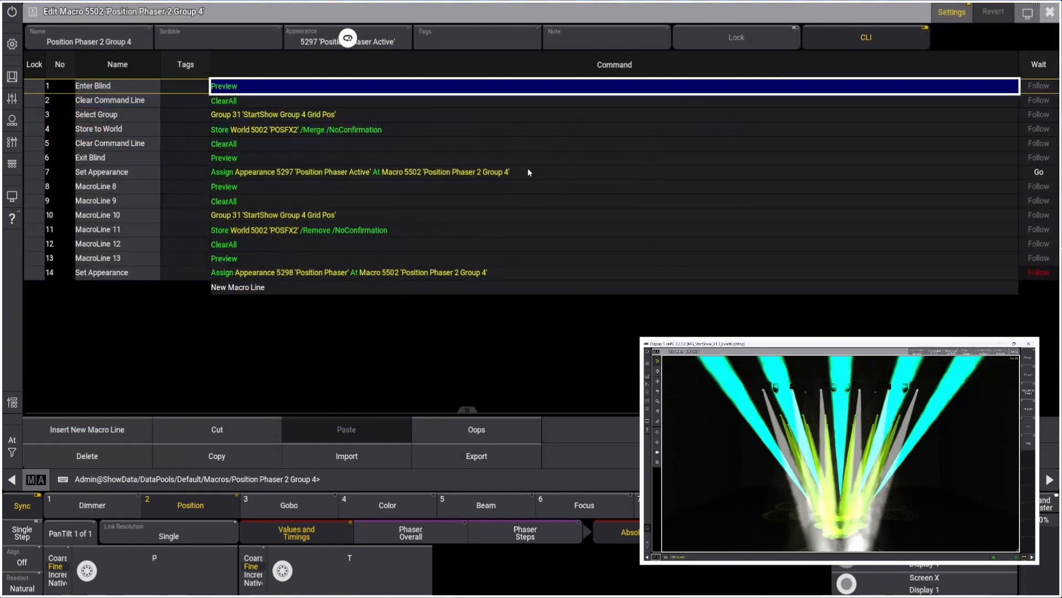
left_click(1051, 12)
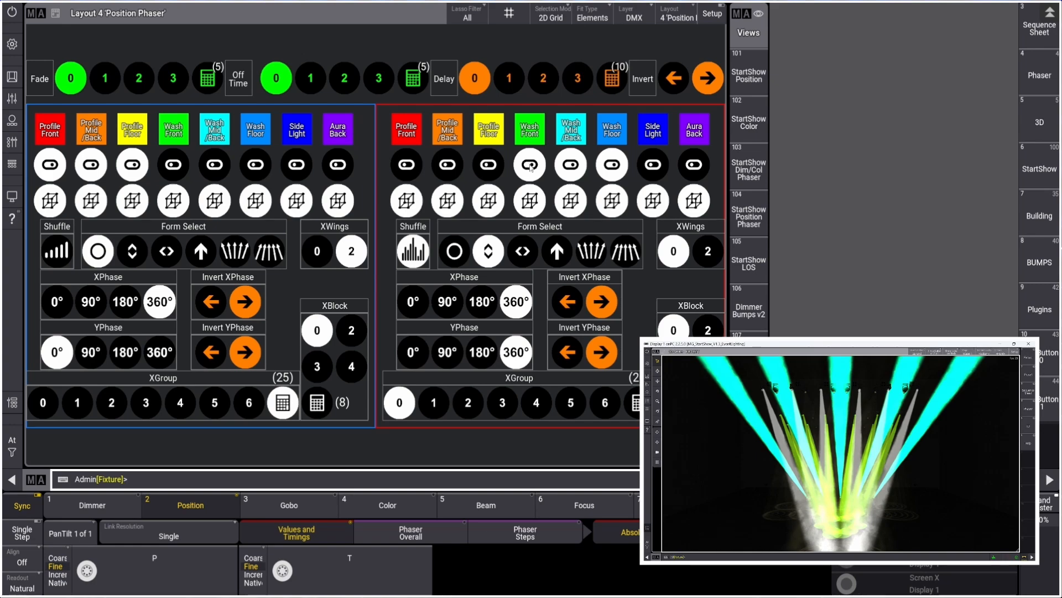
Raise the Pos Phaser 2 playback fader to 100% and close the playbacks
left_click(12, 142)
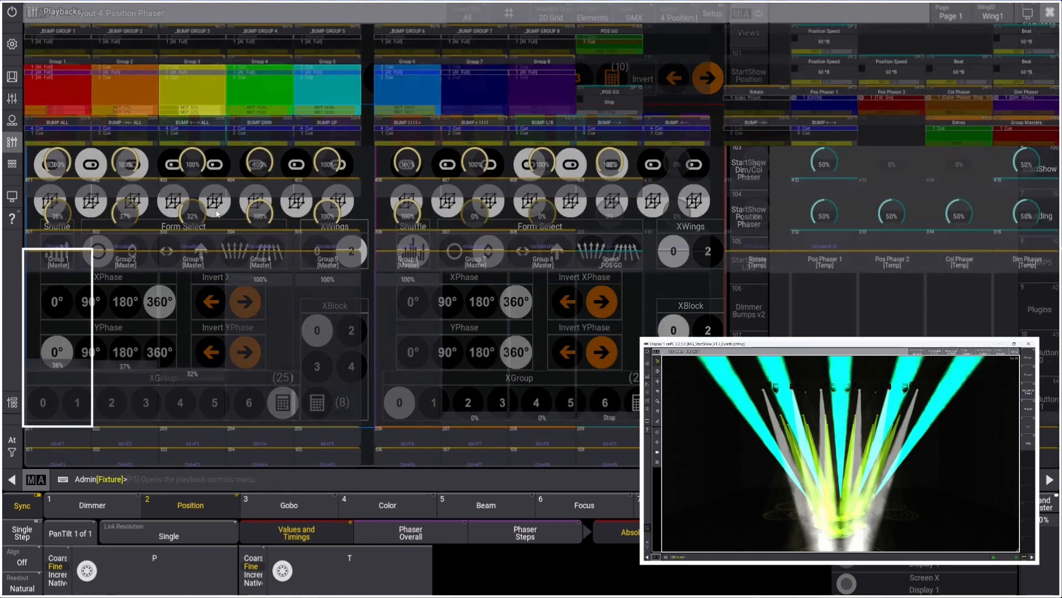
left_click(892, 398)
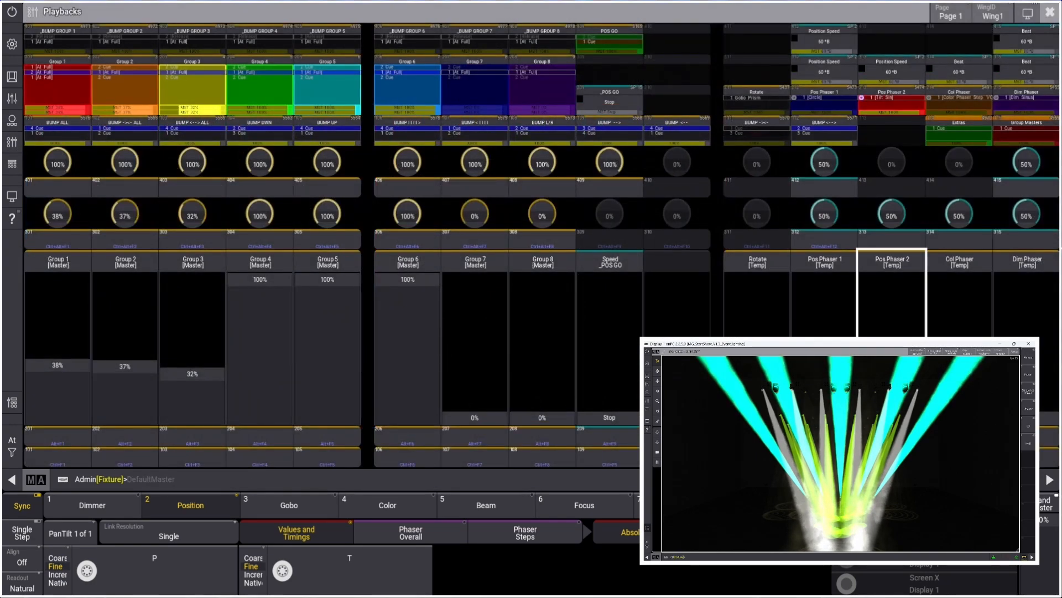
left_click_drag(884, 320, 870, 244)
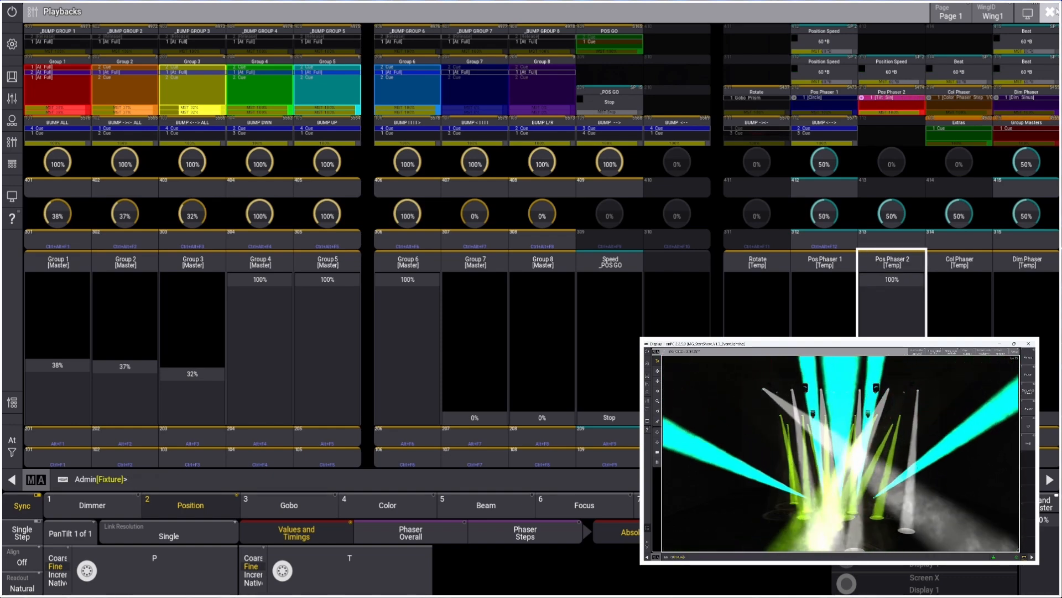
left_click(1050, 12)
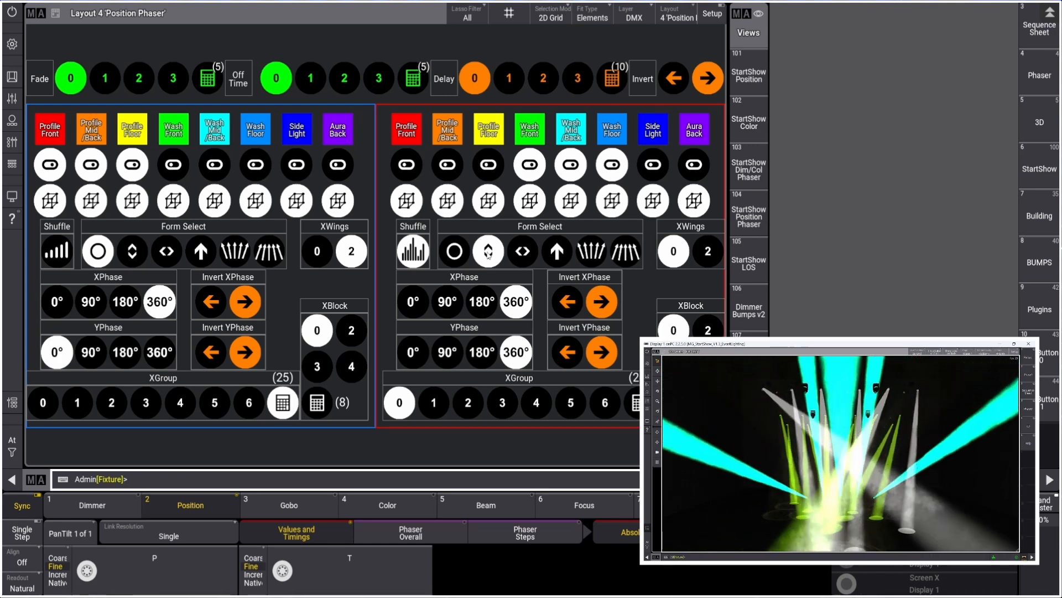
Inspect the Position Phaser 2 StartShow Group Selection Group 4 macro behind the grid button
right_click(535, 197)
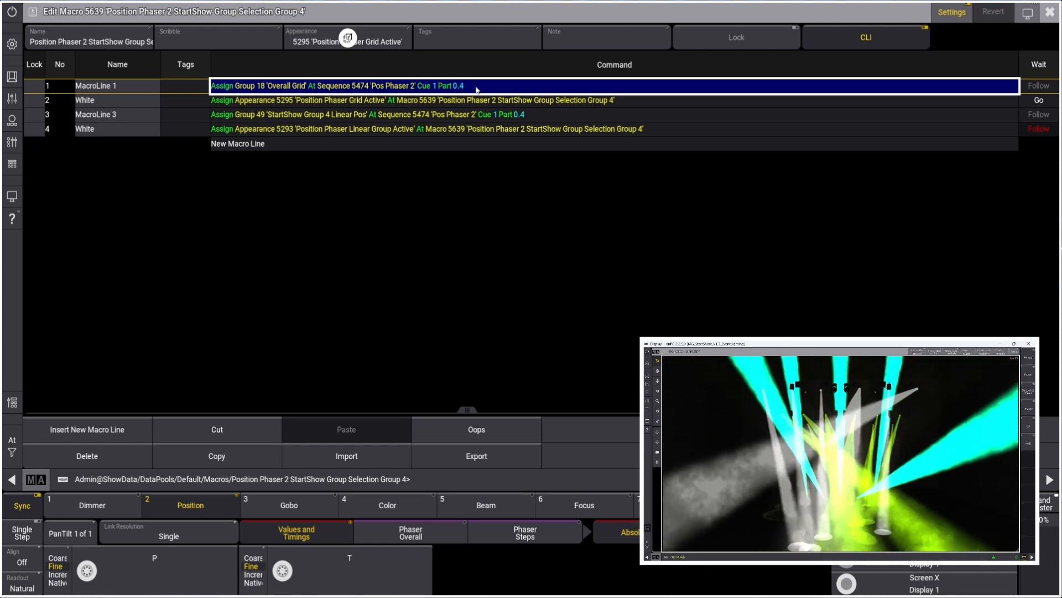
left_click(1049, 12)
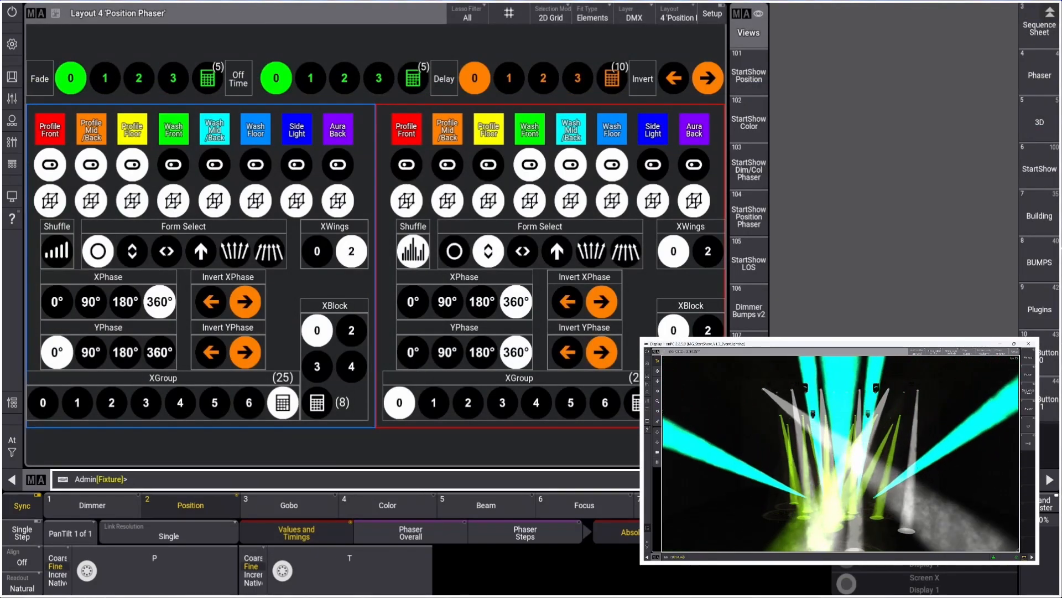
In the Content Update layout, inspect the Dimmer Phaser Overall Grid Selection Group 5 and Dimmer Phaser Grid Selection Group 4 macros
left_click(749, 75)
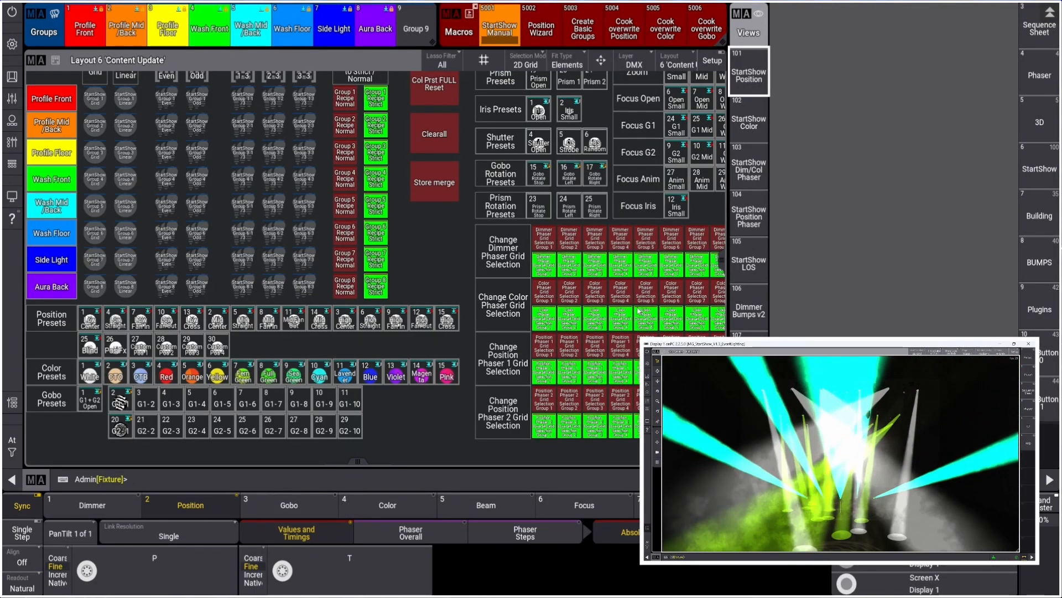
scroll(639, 310, "up", 5)
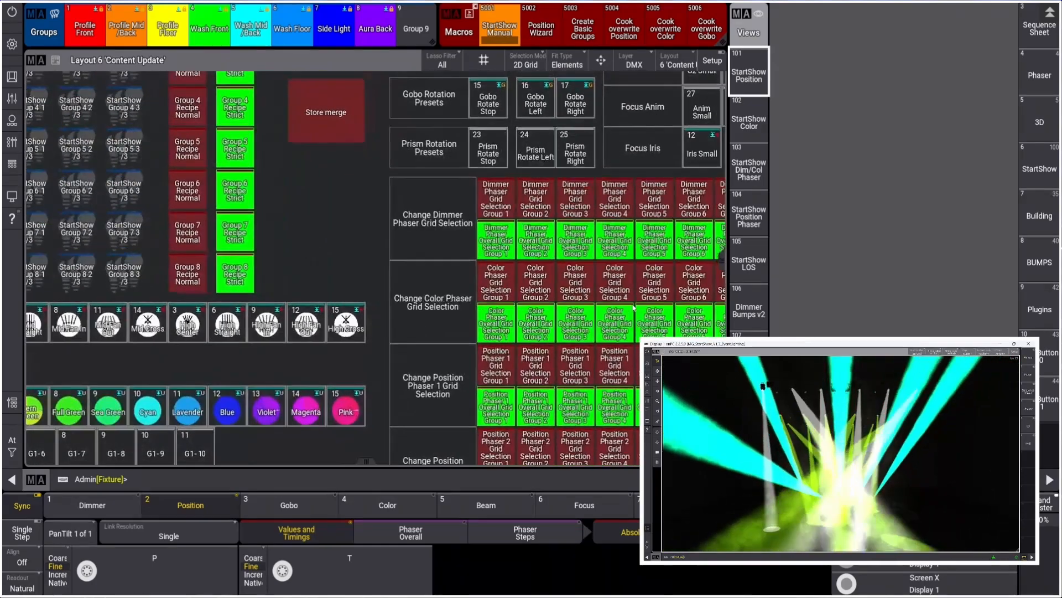
mouse_move(723, 256)
left_mouse_down()
mouse_move(722, 273)
mouse_move(722, 262)
left_mouse_up()
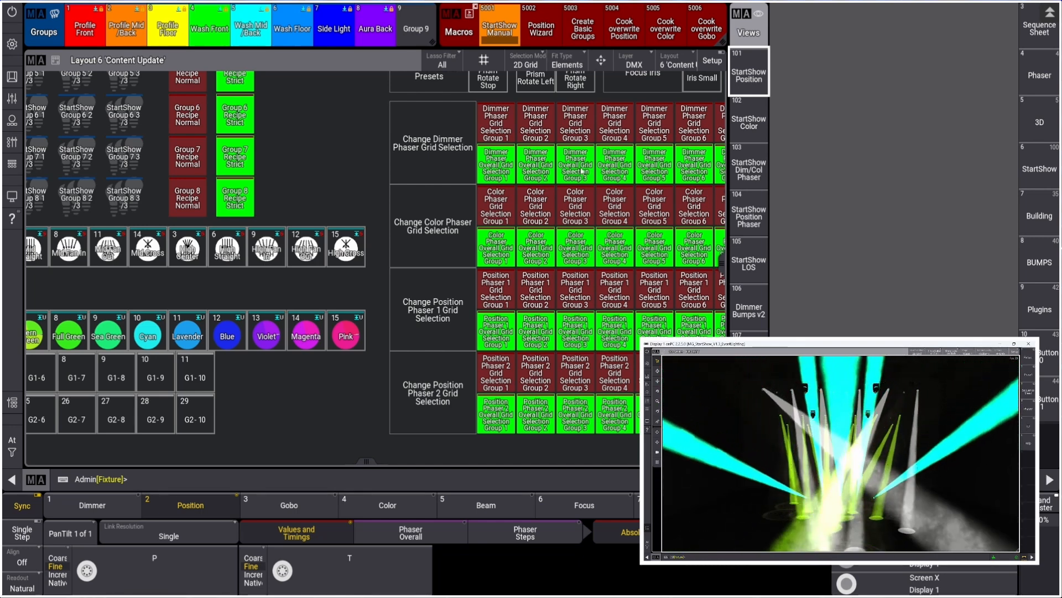
right_click(657, 171)
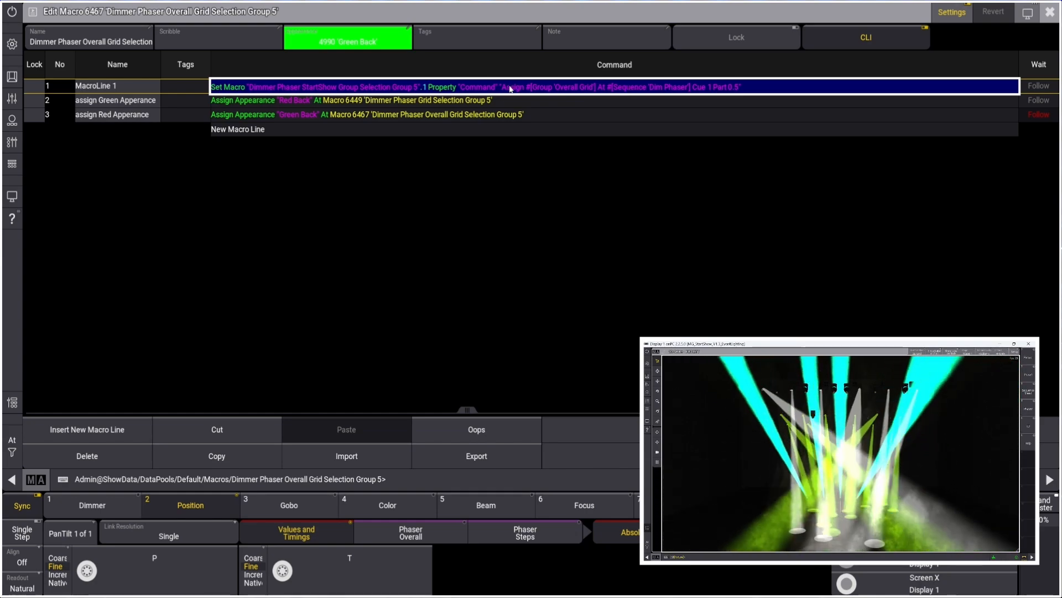
left_click(1050, 11)
right_click(615, 128)
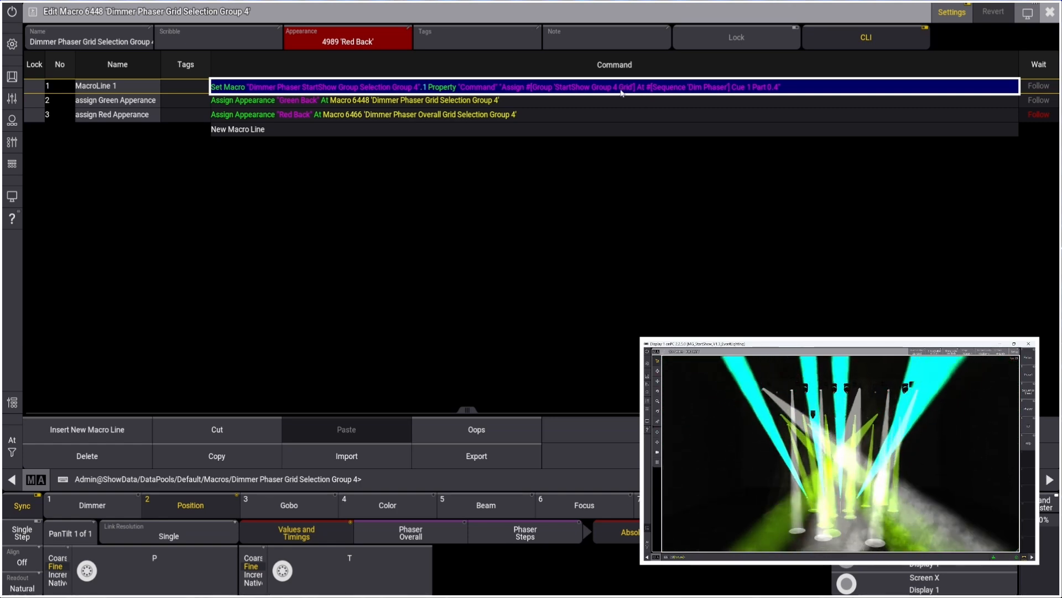
left_click(1050, 12)
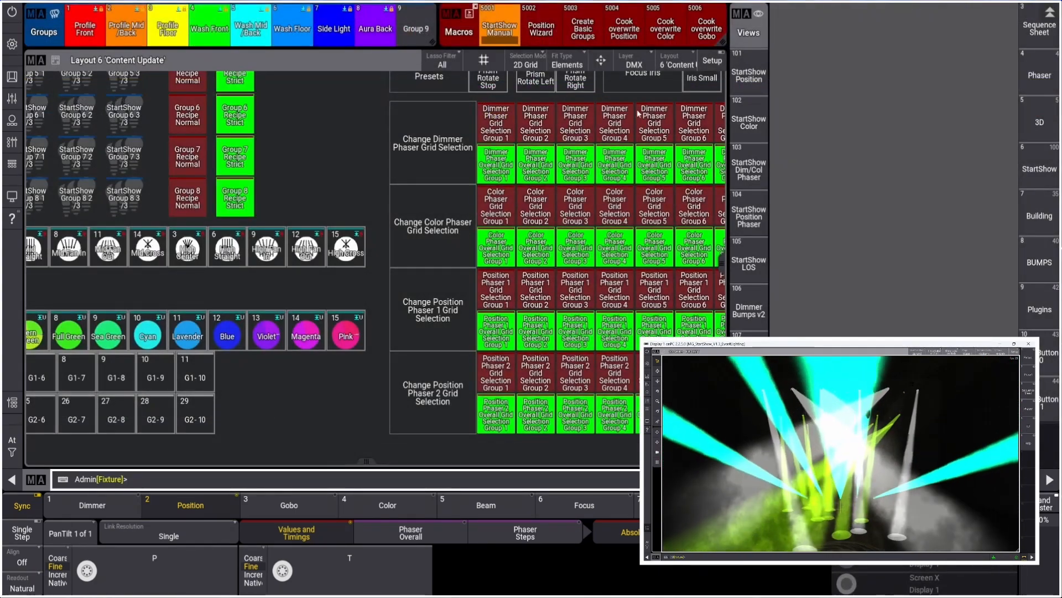
Return to the Position Phaser view and reinspect the Position Phaser 2 StartShow Group Selection Group 4 macro
left_click(754, 225)
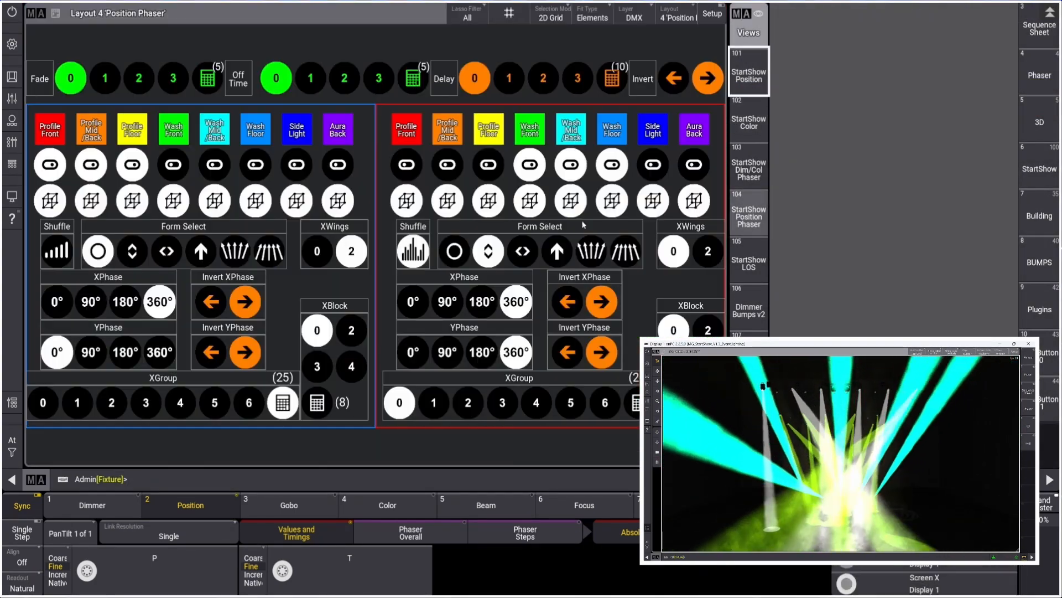
right_click(533, 198)
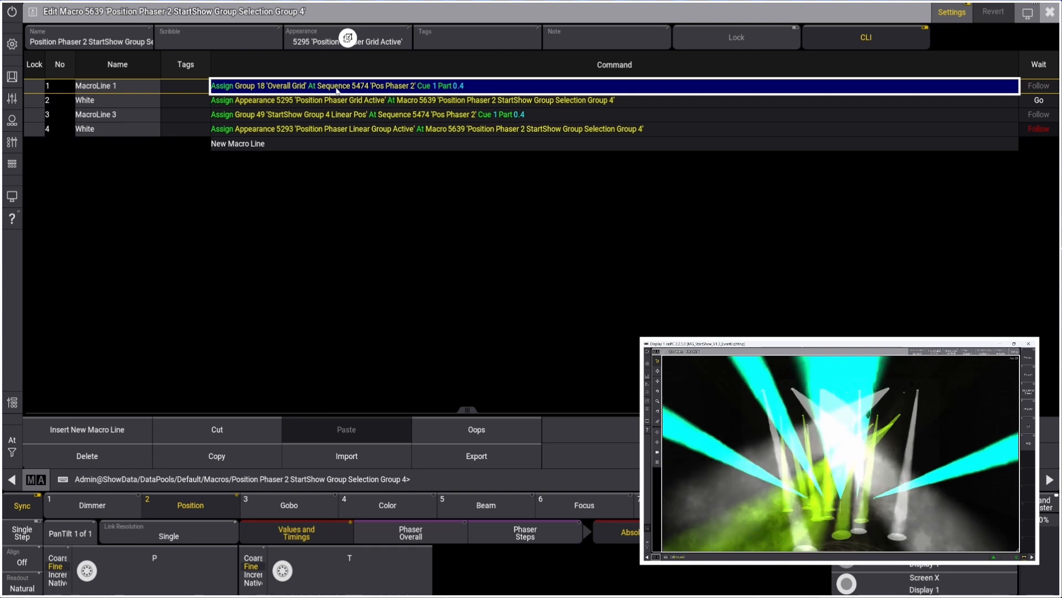
left_click(1050, 12)
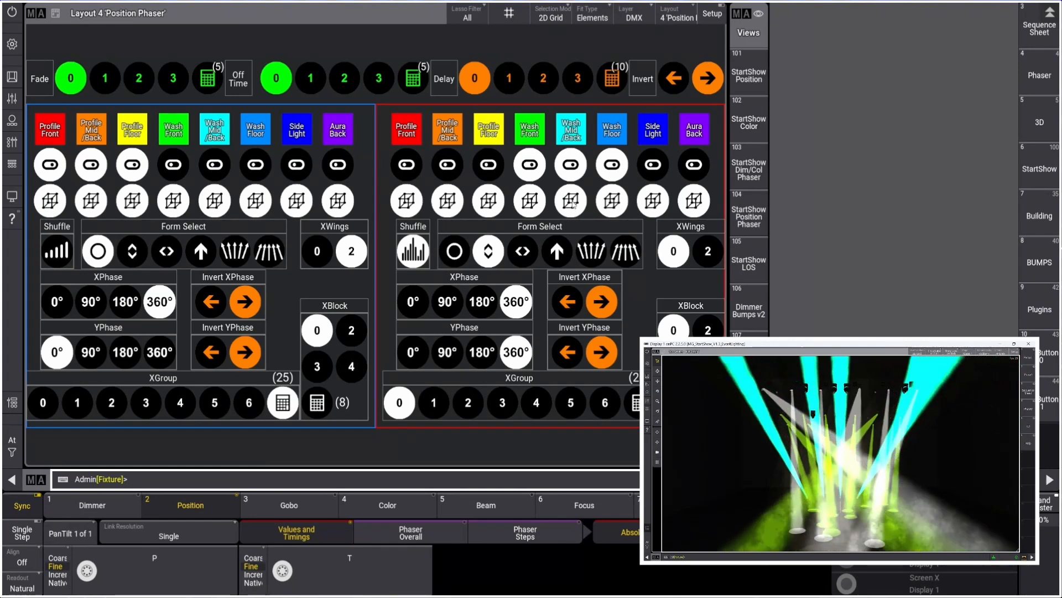
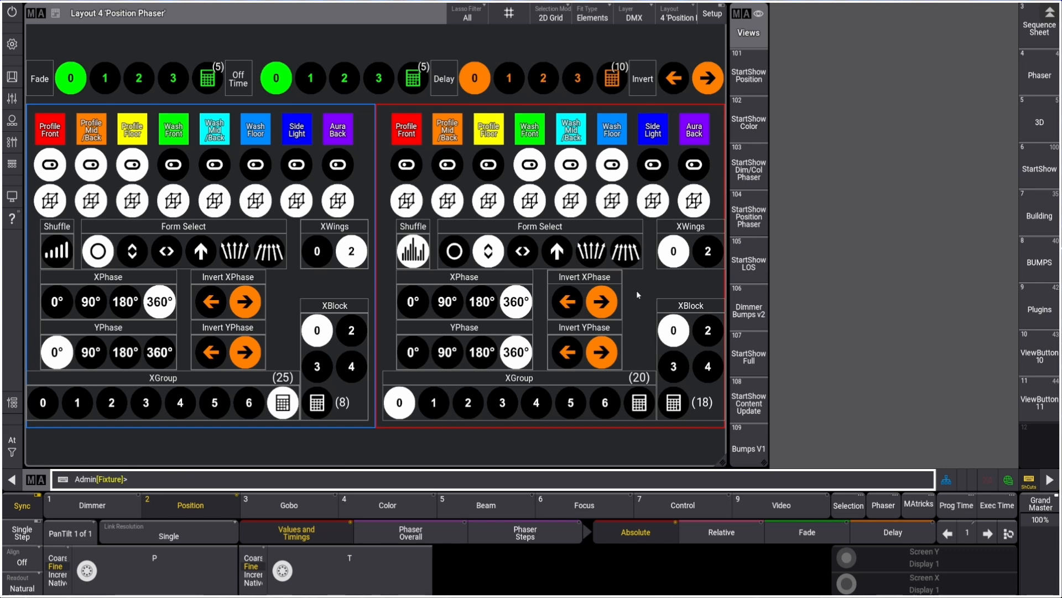
Toggle shuffle on the second position phaser group and inspect the Position Phaser XFade 1 macro behind fade button 1
left_click(416, 253)
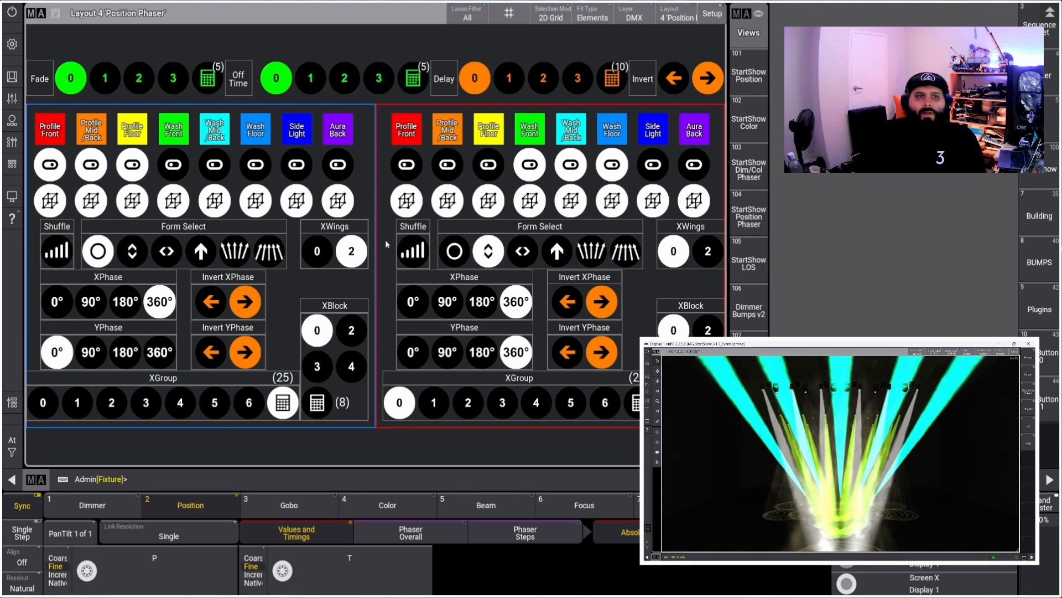
right_click(109, 80)
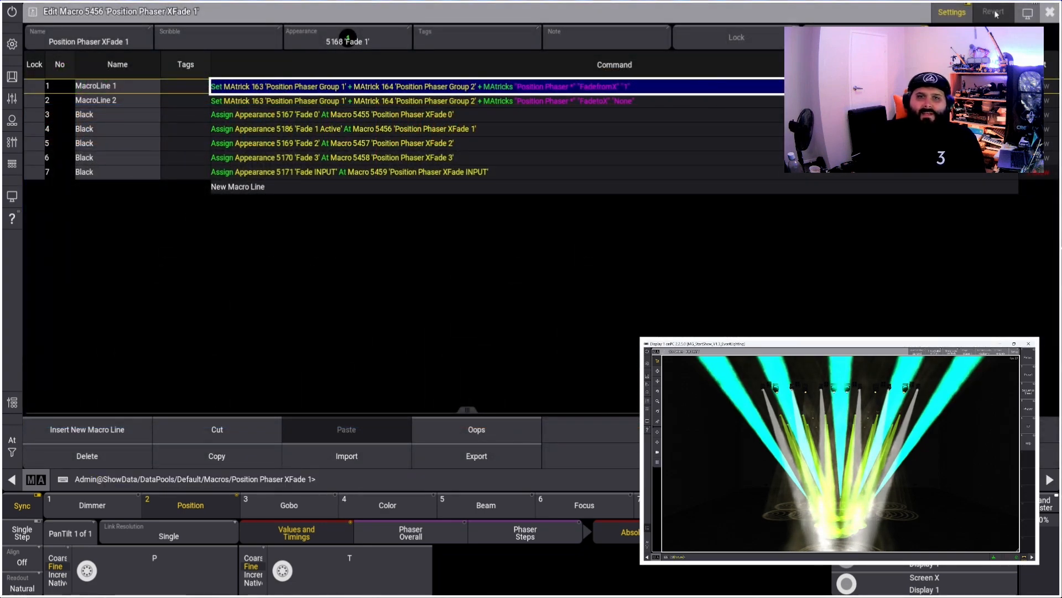
left_click(1044, 15)
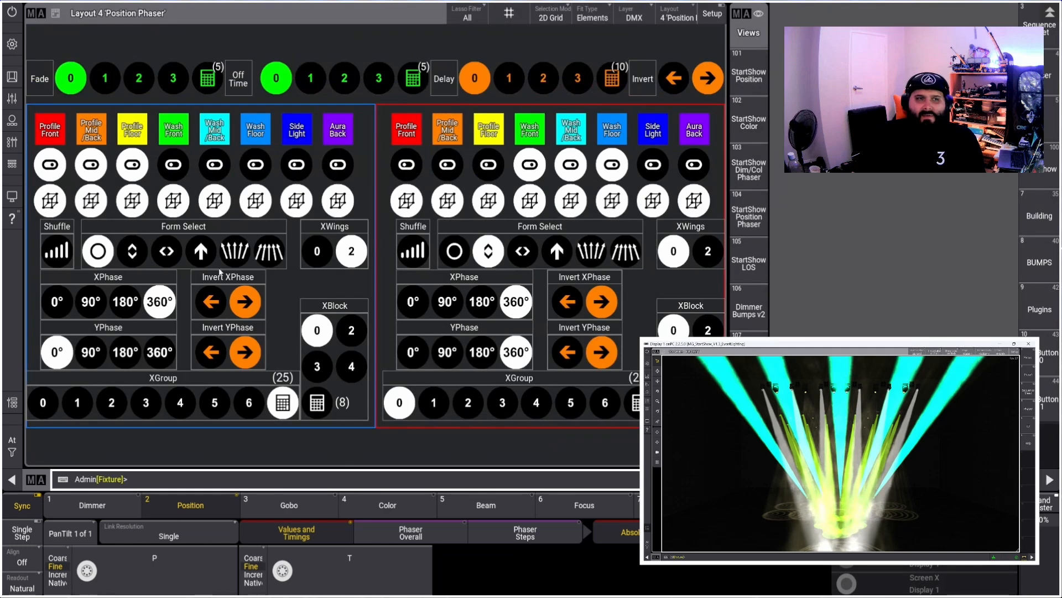
Toggle the Pos Phaser 1 playback button and close the playbacks
left_click(12, 142)
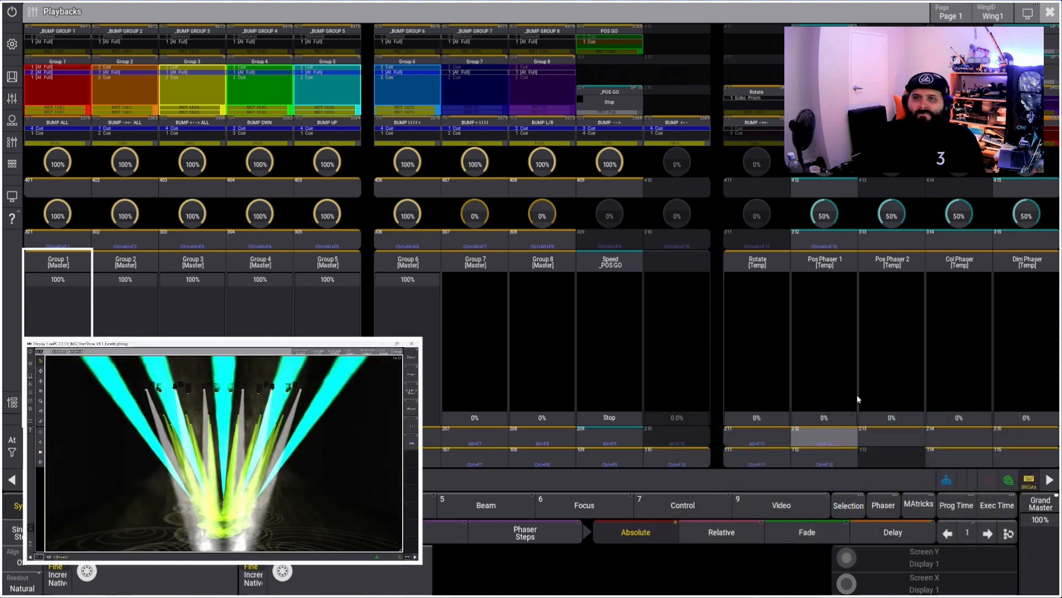
left_click(824, 443)
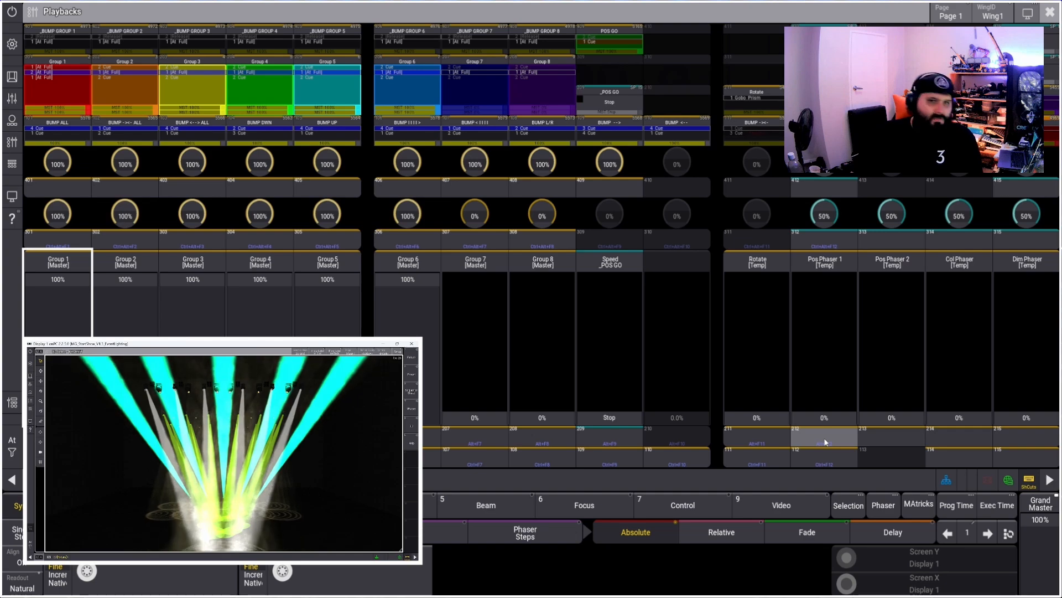
left_click(1050, 13)
Set the position phaser crossfade to 5 and select off time 2
left_click(209, 79)
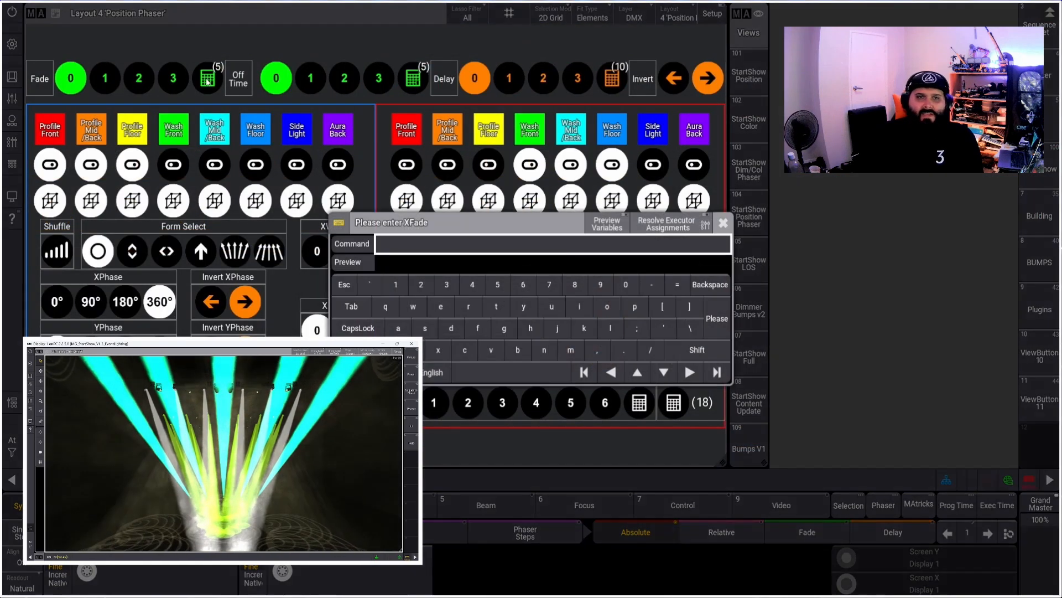
type("5")
key("Return")
left_click(344, 78)
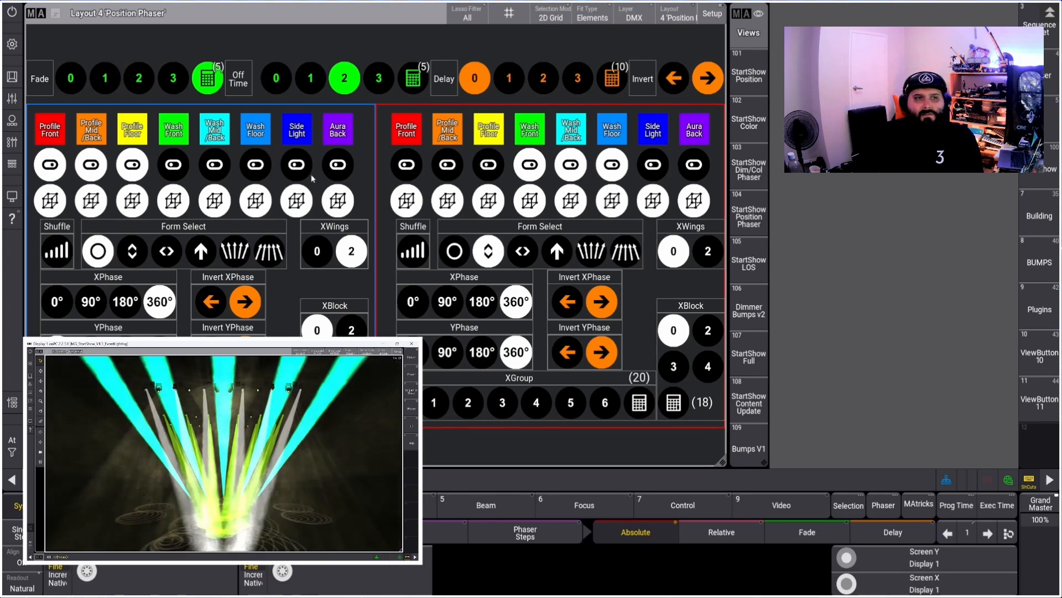
Toggle the Pos Phaser 1 playback and switch off the Group 4, Group 5 and Group 6 master playbacks
left_click(12, 142)
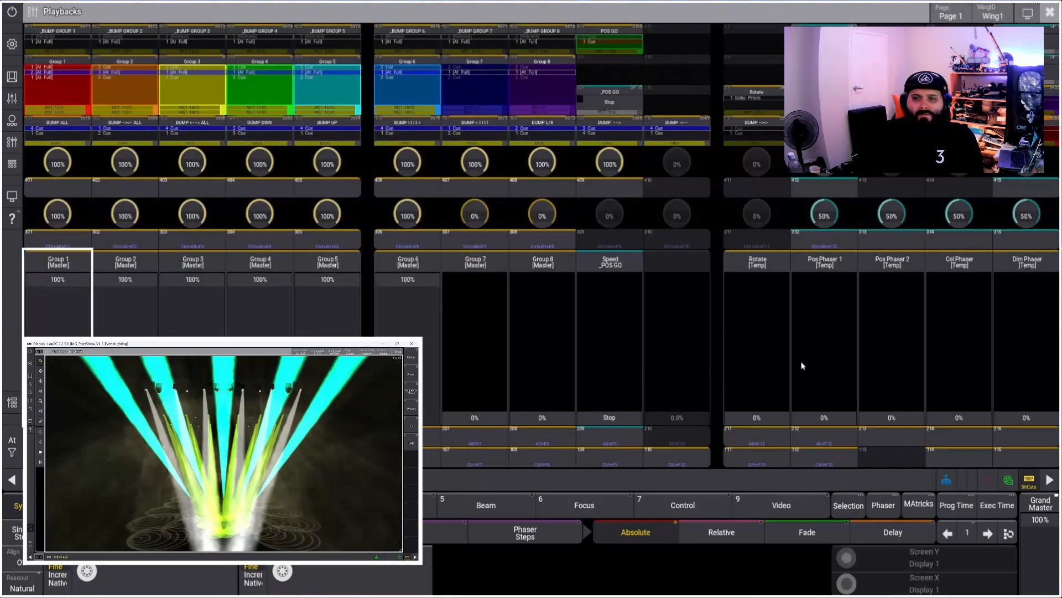
left_click(829, 436)
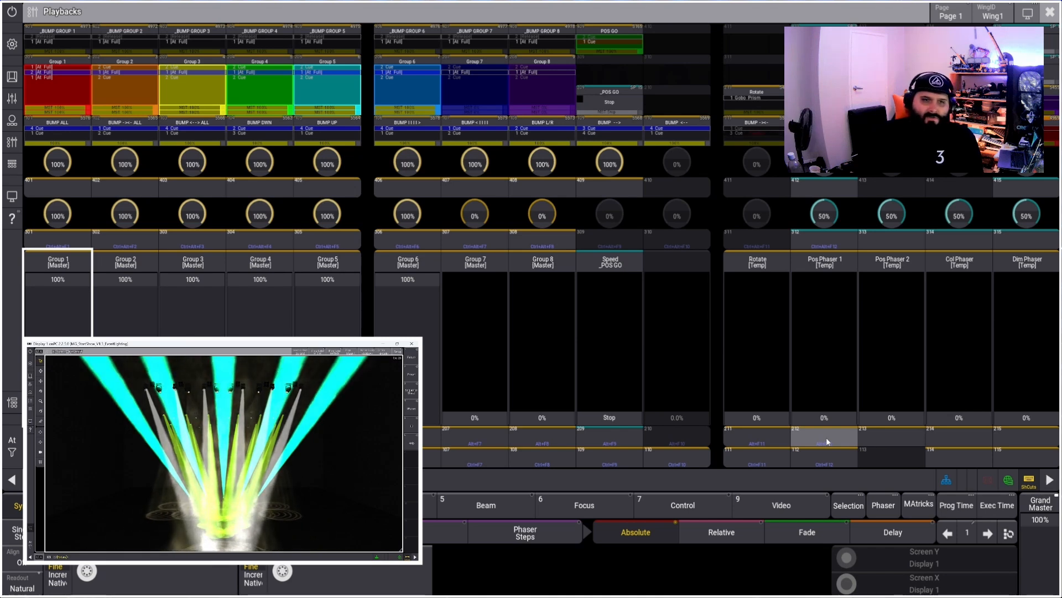
left_click(277, 412)
left_click(319, 407)
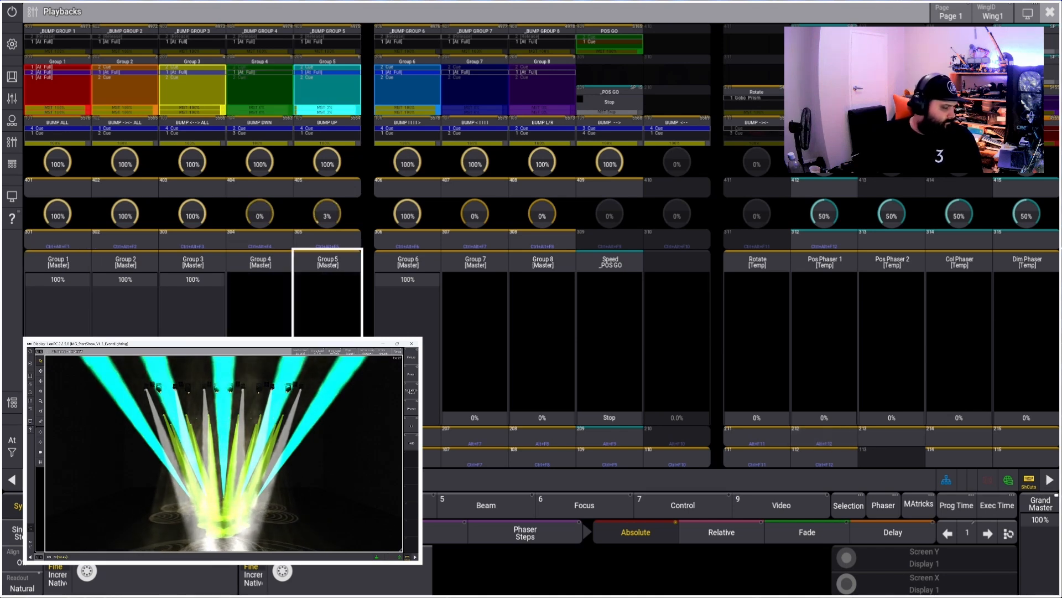
left_click(398, 414)
left_click(329, 418)
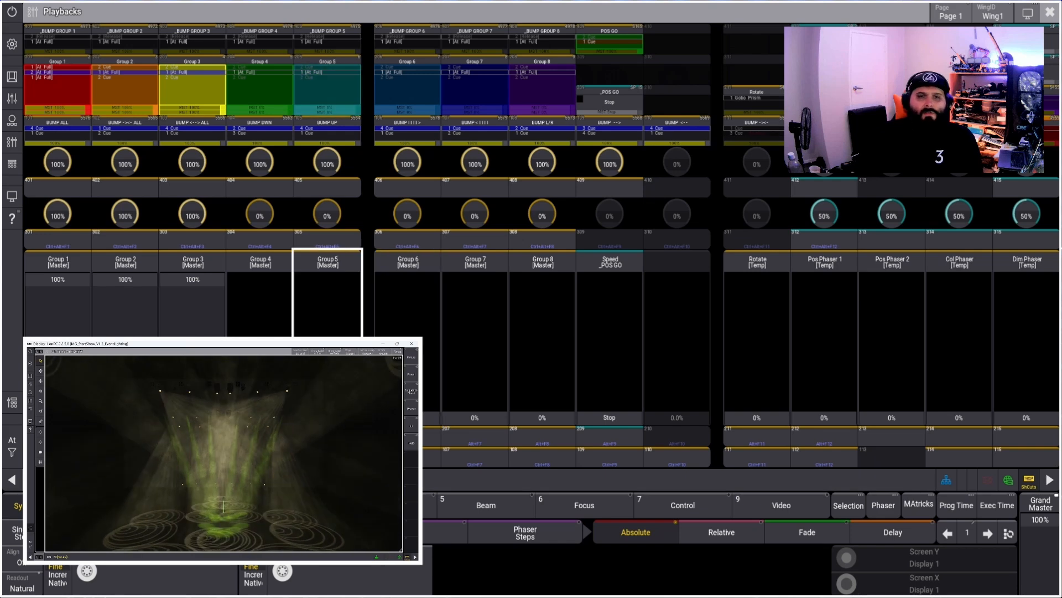
left_click(401, 416)
left_click(266, 416)
left_click(329, 416)
left_click(402, 416)
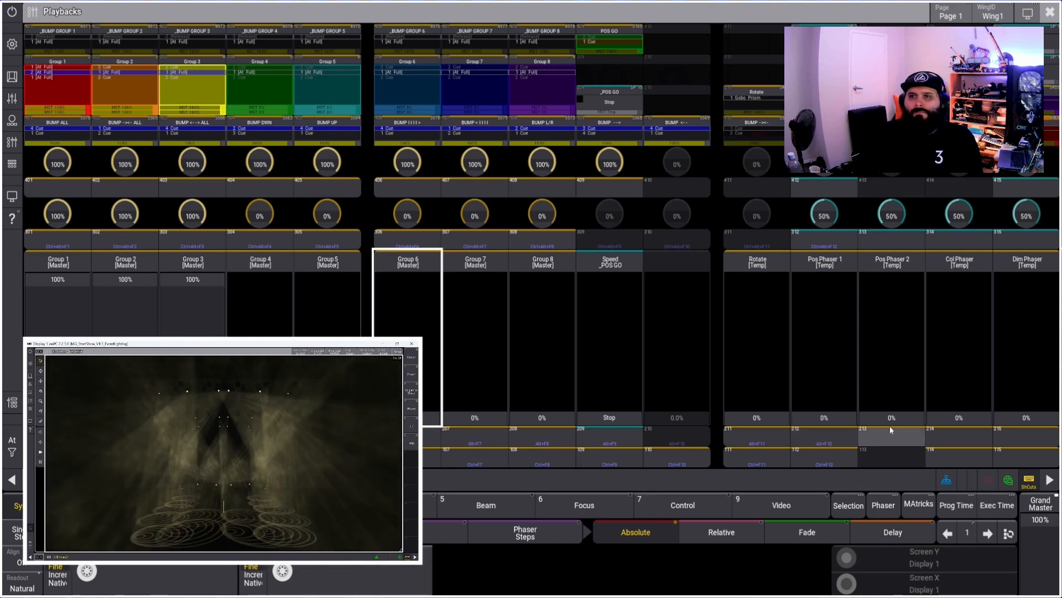
left_click(1050, 17)
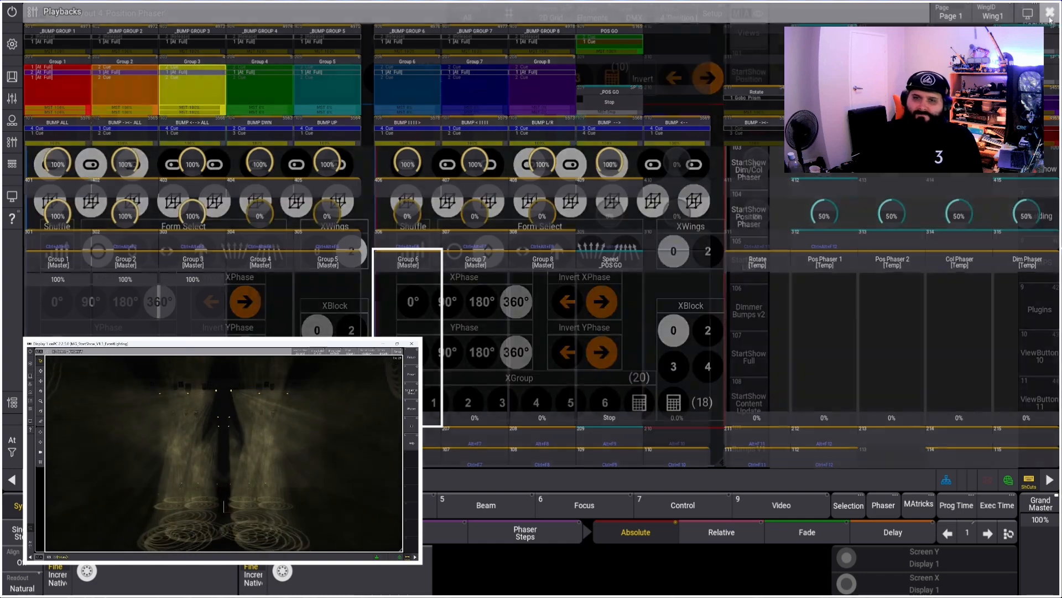
Open the StartShow Dim/Col Phaser view and inspect the Color Phaser Group 1 macro
left_click(750, 170)
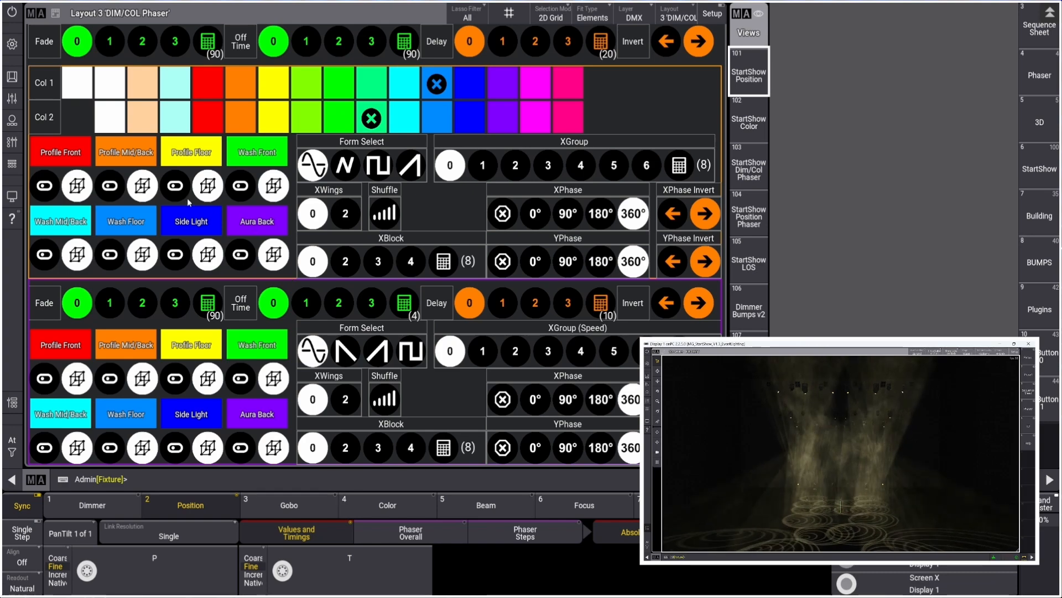
right_click(48, 188)
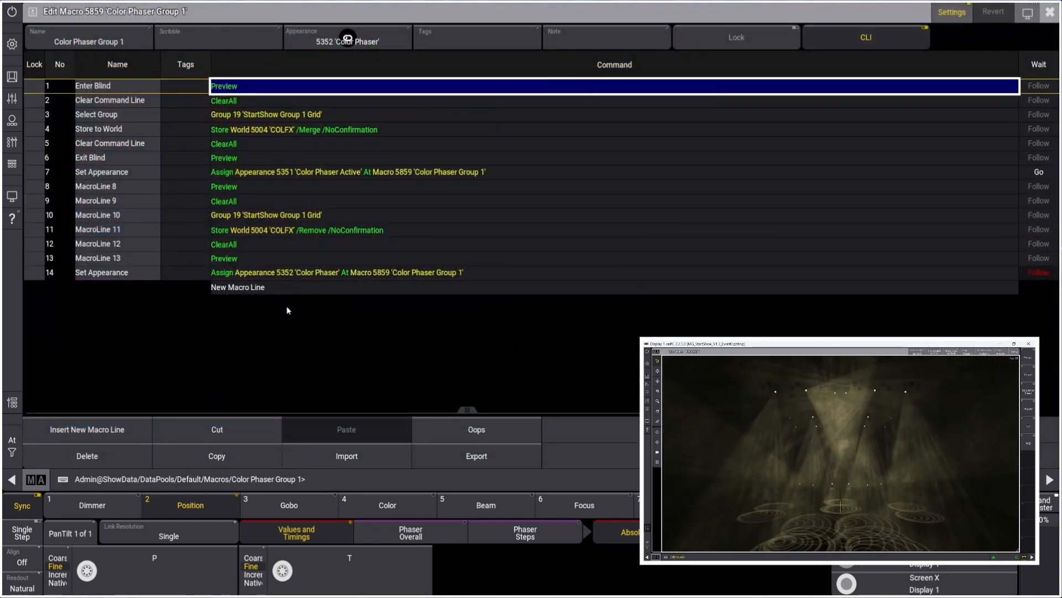
left_click(1049, 13)
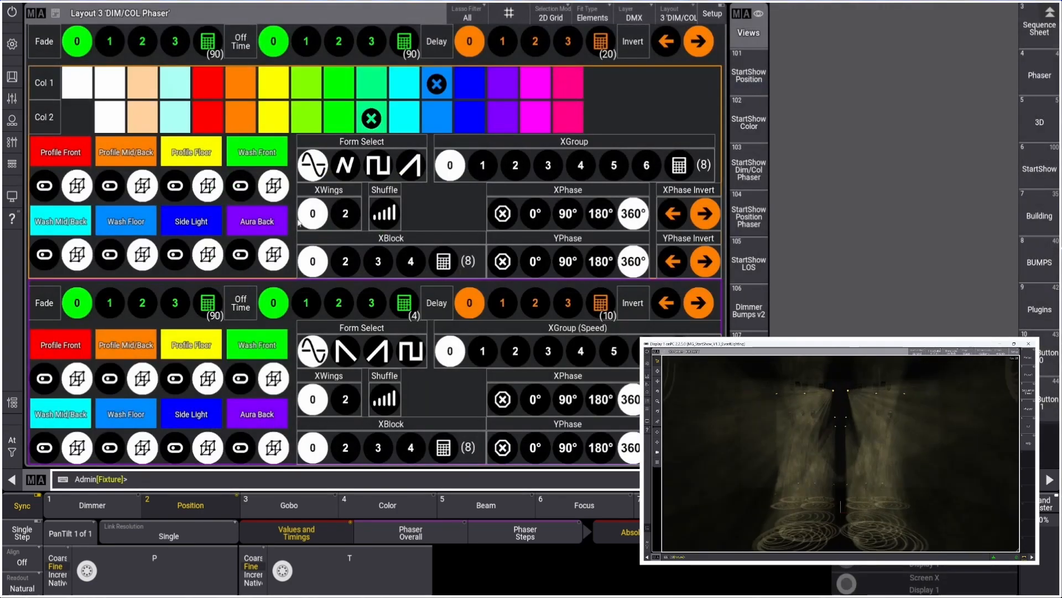
Pick red for Col 1 and blue for Col 2 of the first color phaser
left_click(209, 83)
left_click(469, 118)
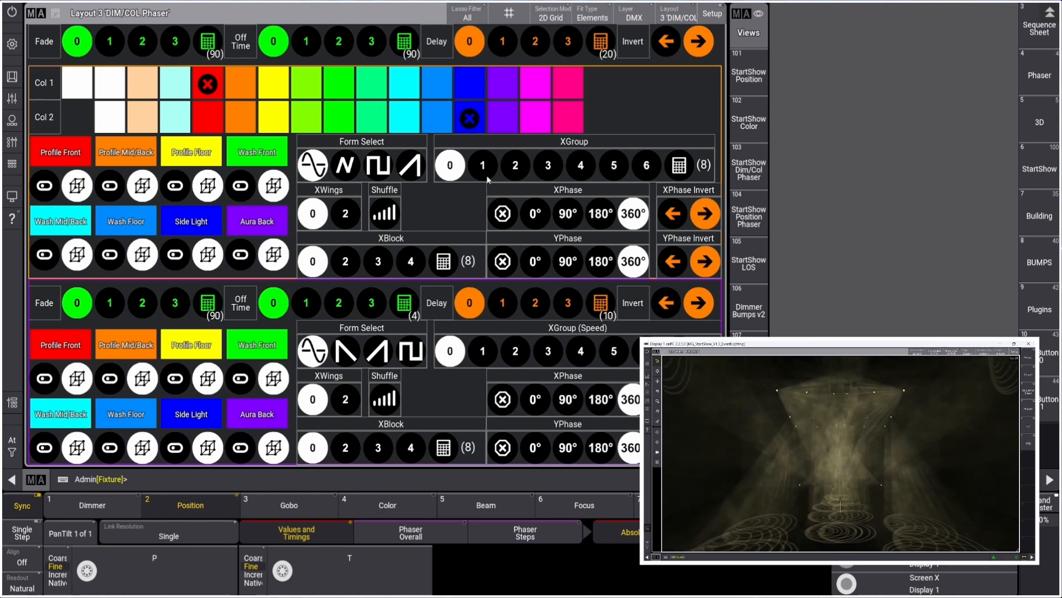
Select the ramp form for the first color phaser and inspect the Color Phaser Group 1 Ramp macro
left_click(408, 165)
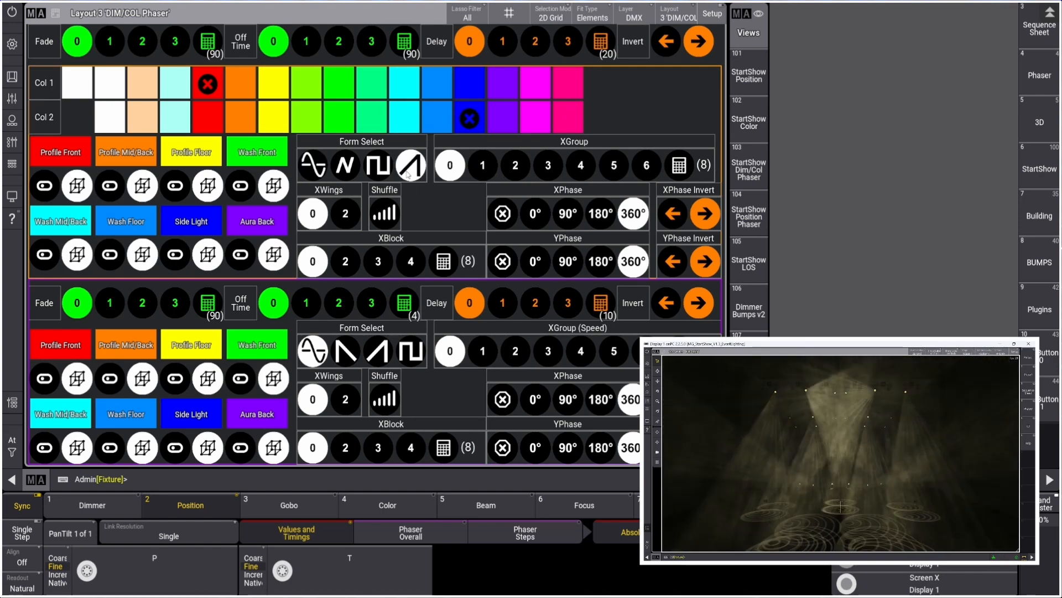
right_click(408, 173)
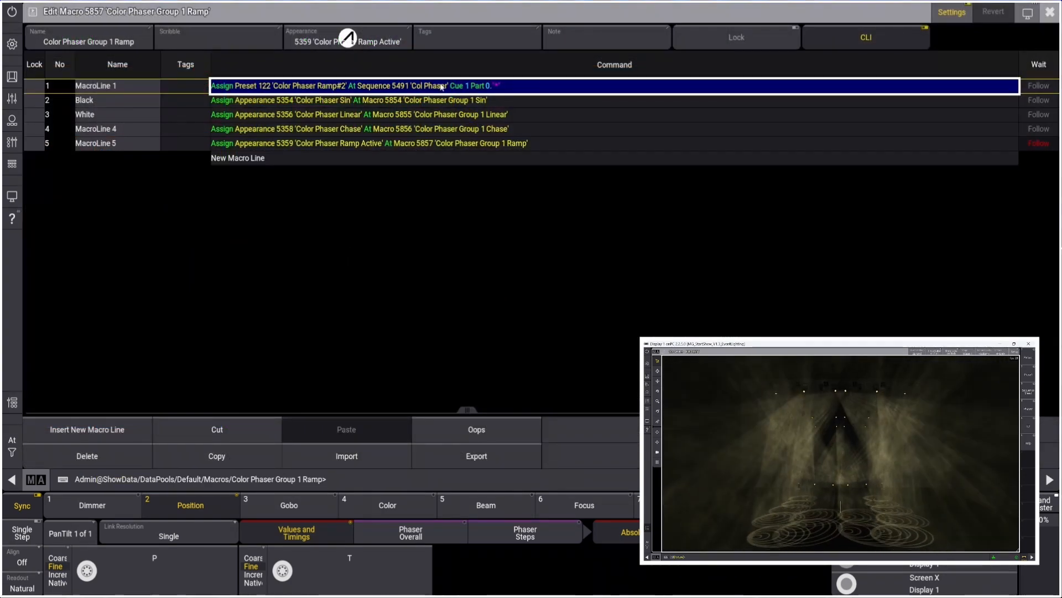
key("Escape")
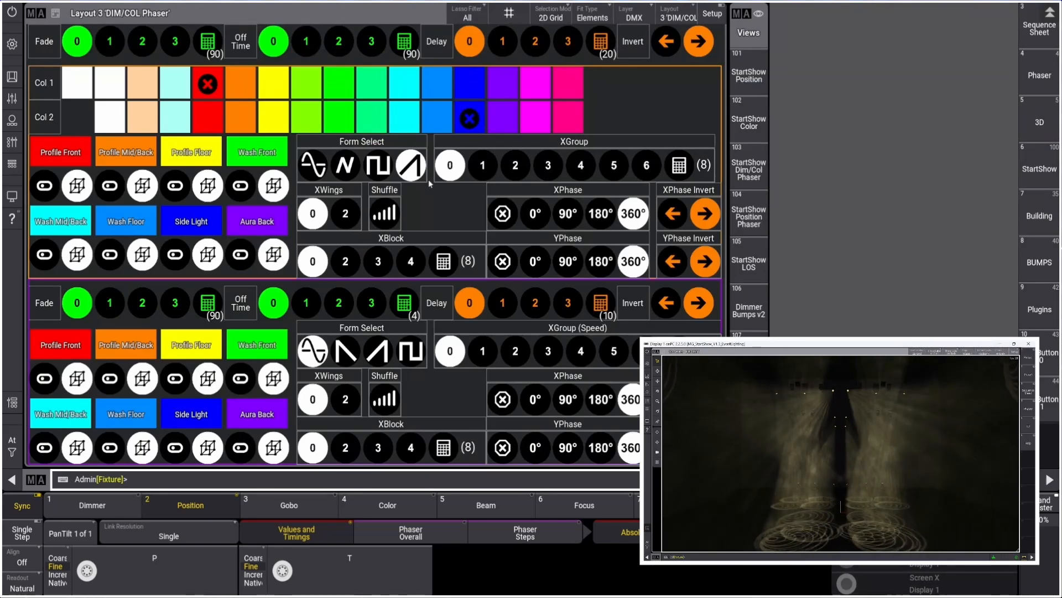
Select the Profile Front fixtures and raise the Col Phaser playback fader to 100%
left_click(45, 194)
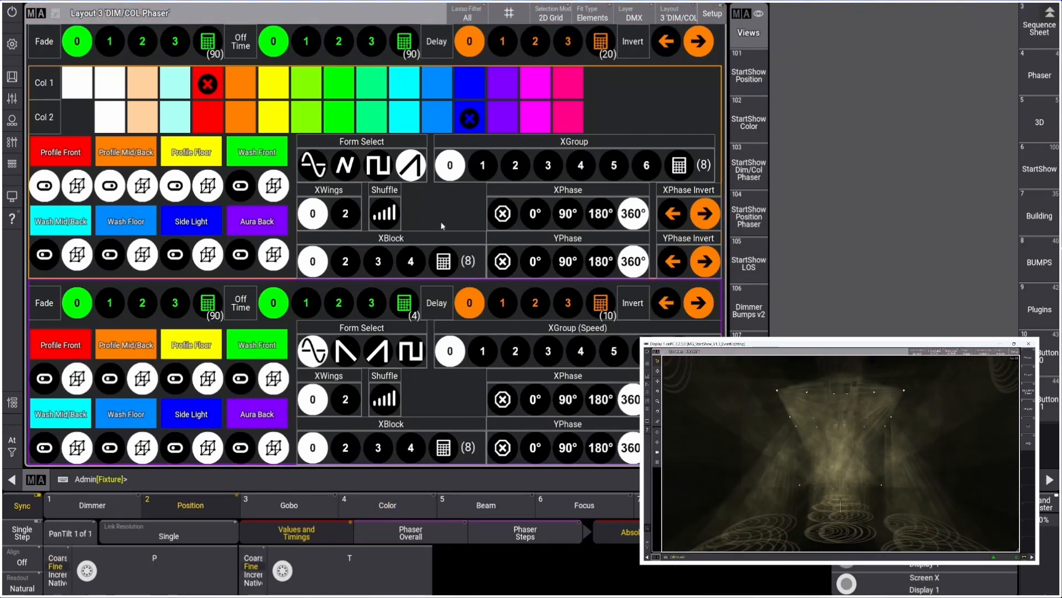
left_click(13, 142)
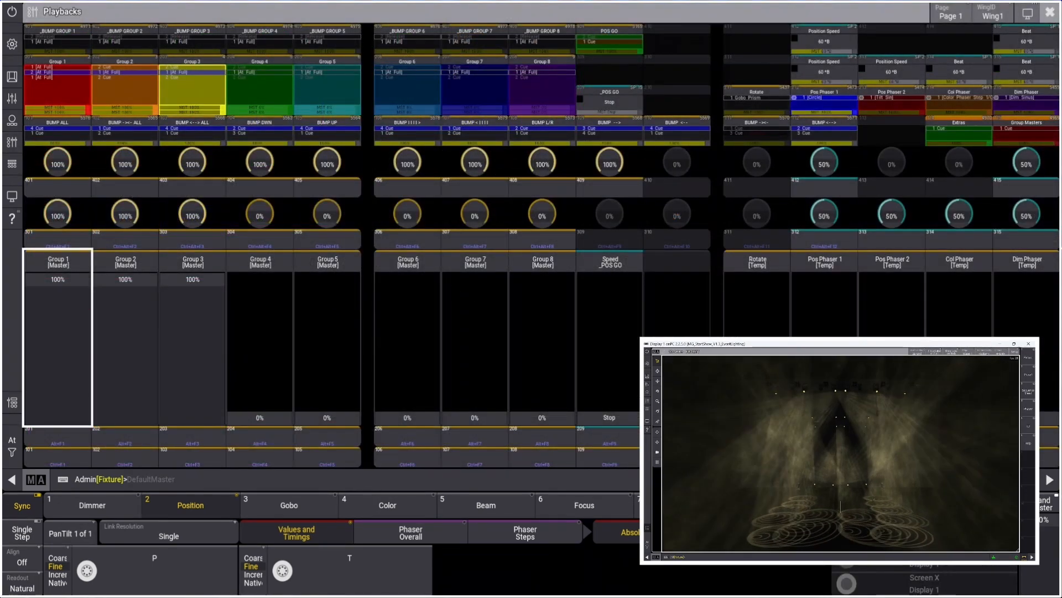
left_click(986, 324)
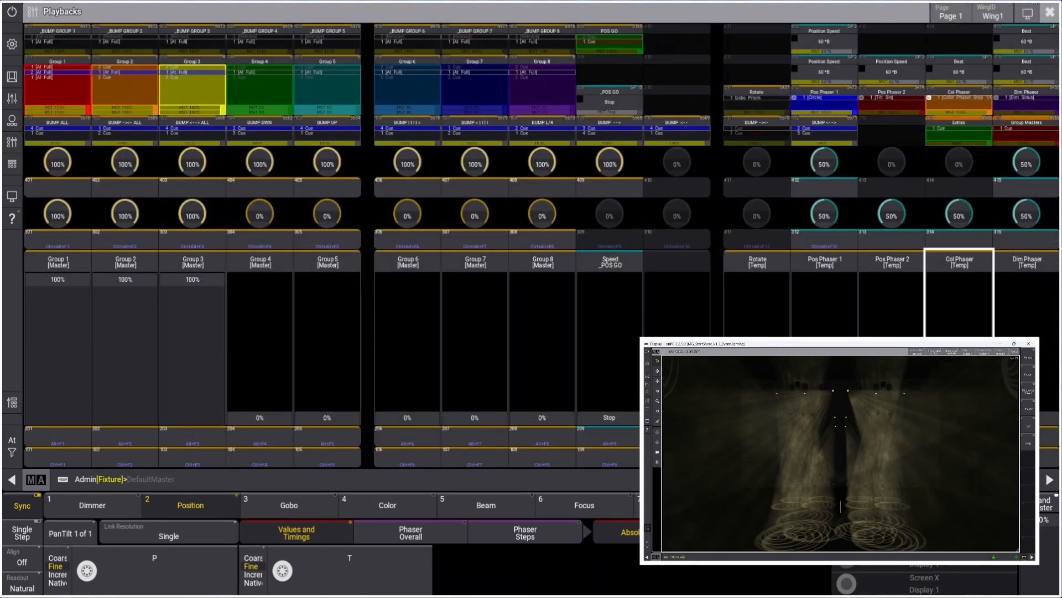
left_click_drag(986, 325, 988, 267)
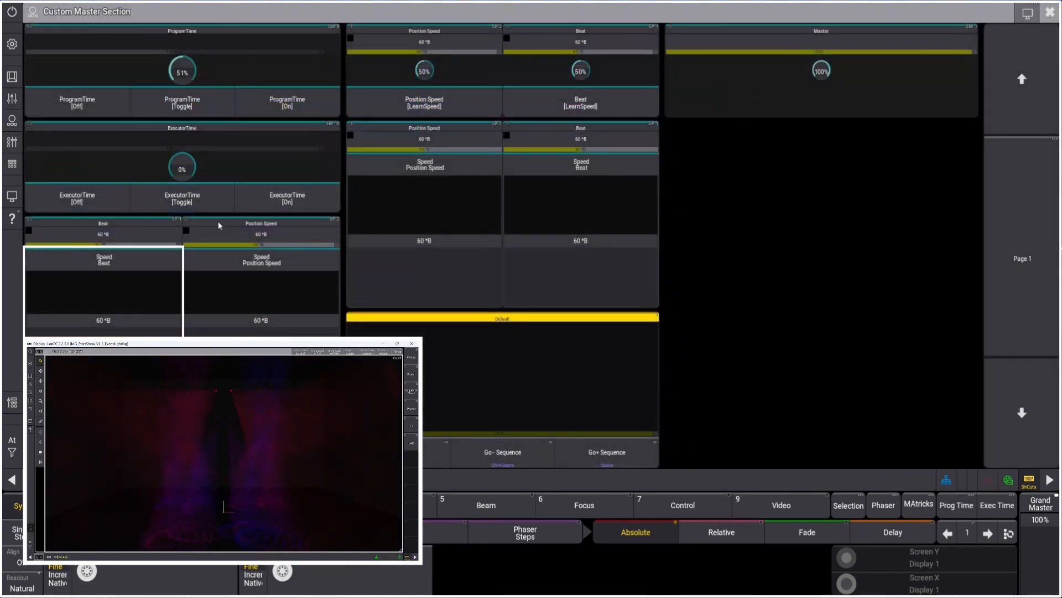
Switch to the StartShow Position view and trigger GOBO GO
left_click(604, 240)
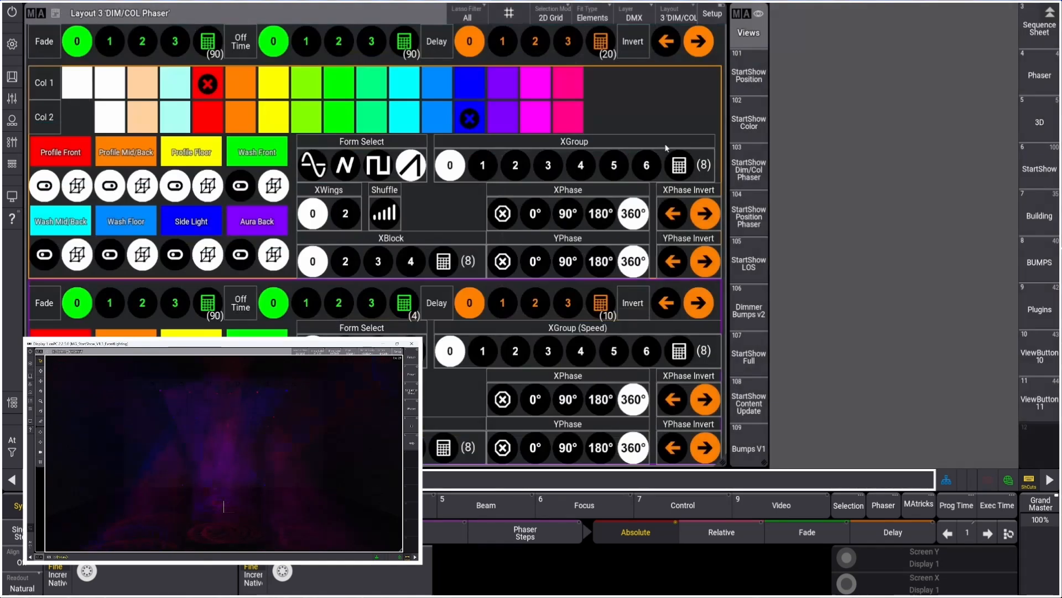
left_click(739, 79)
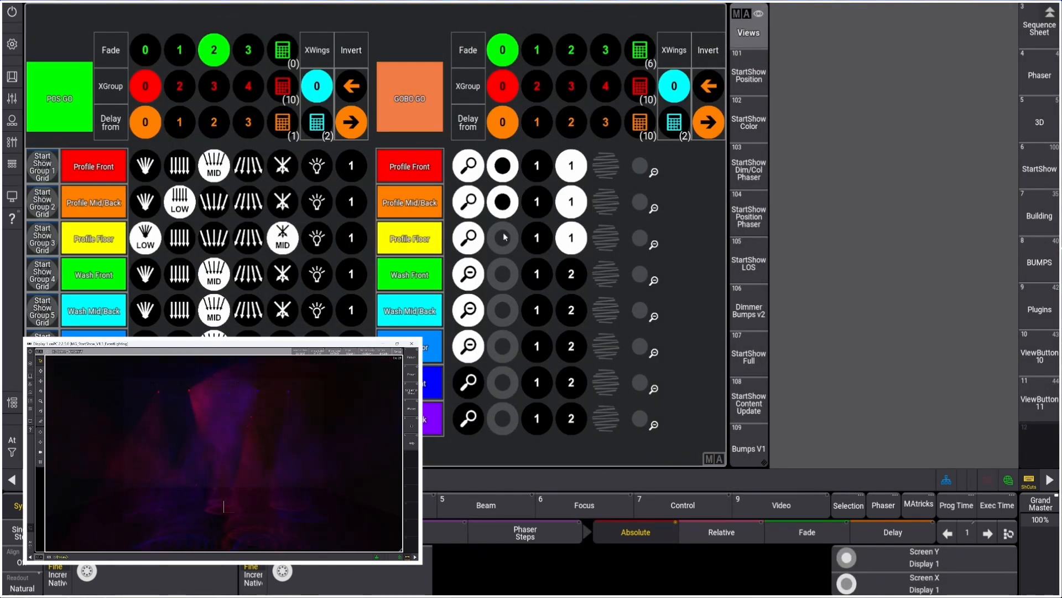
left_click(400, 103)
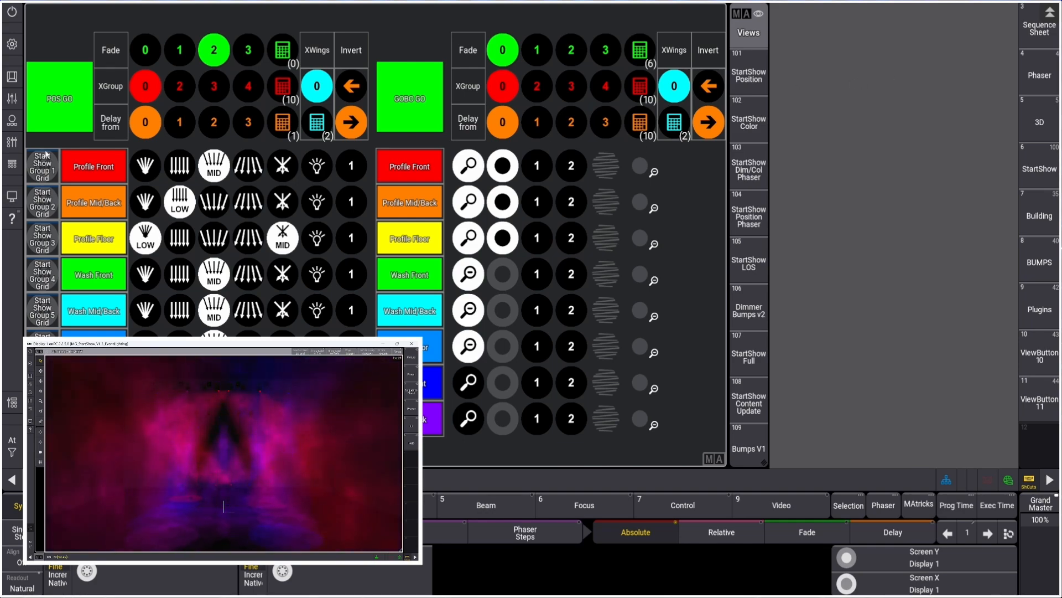
Return to the Dim/Col Phaser view and lower the Beat speed master to 23 BPM
left_click(12, 142)
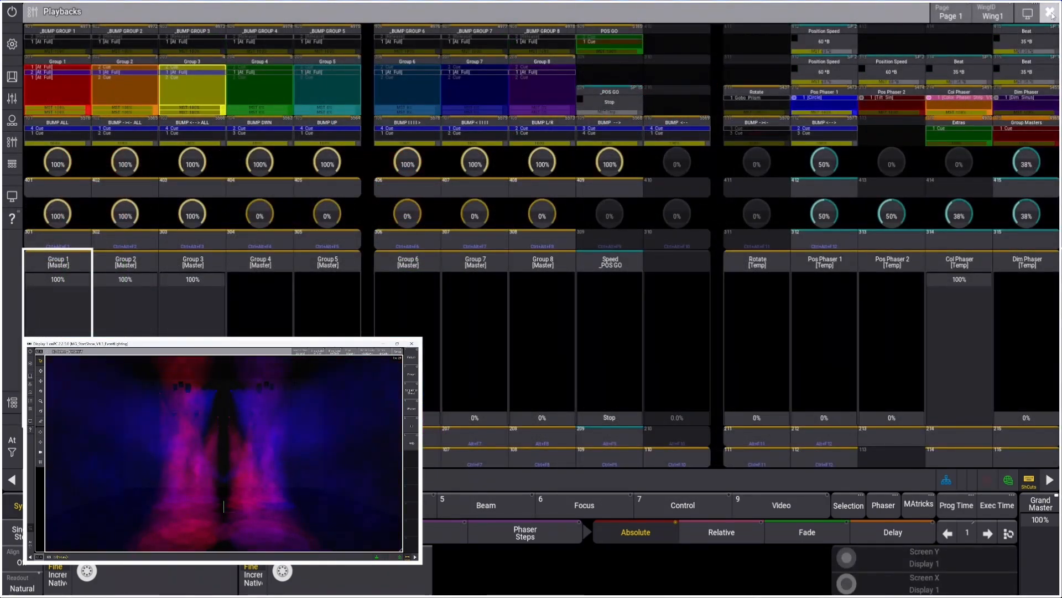
left_click(1050, 12)
left_click(754, 218)
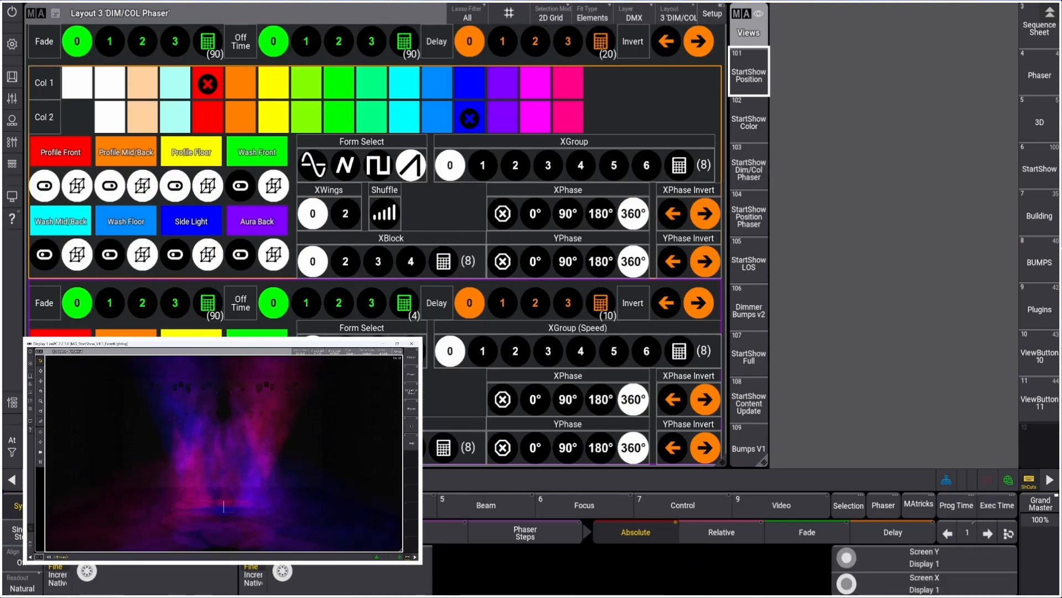
left_click(11, 121)
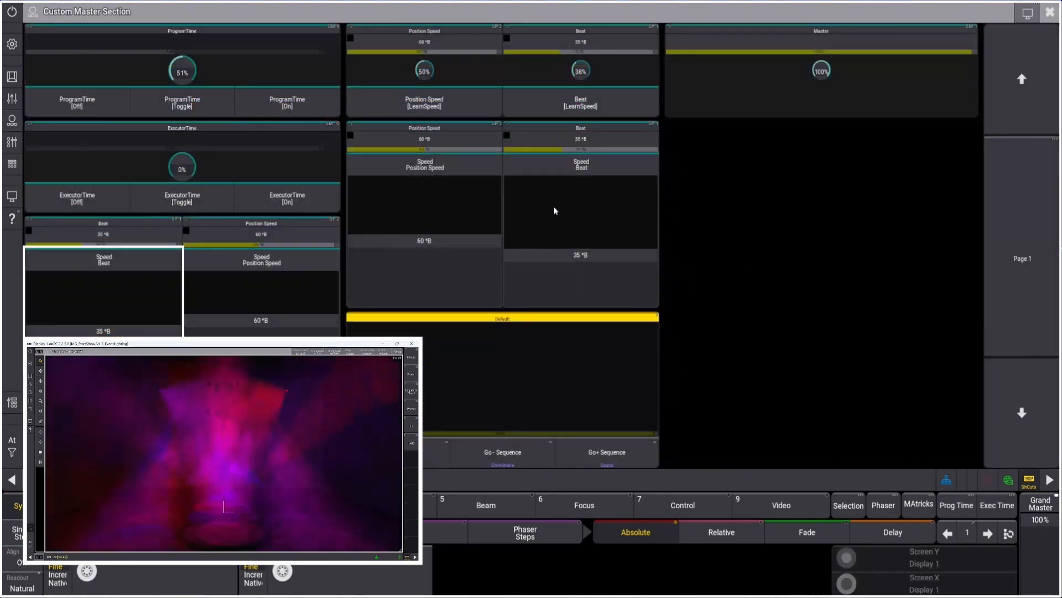
mouse_move(593, 254)
left_mouse_down()
mouse_move(590, 277)
mouse_move(600, 190)
mouse_move(598, 277)
mouse_move(597, 269)
left_mouse_up()
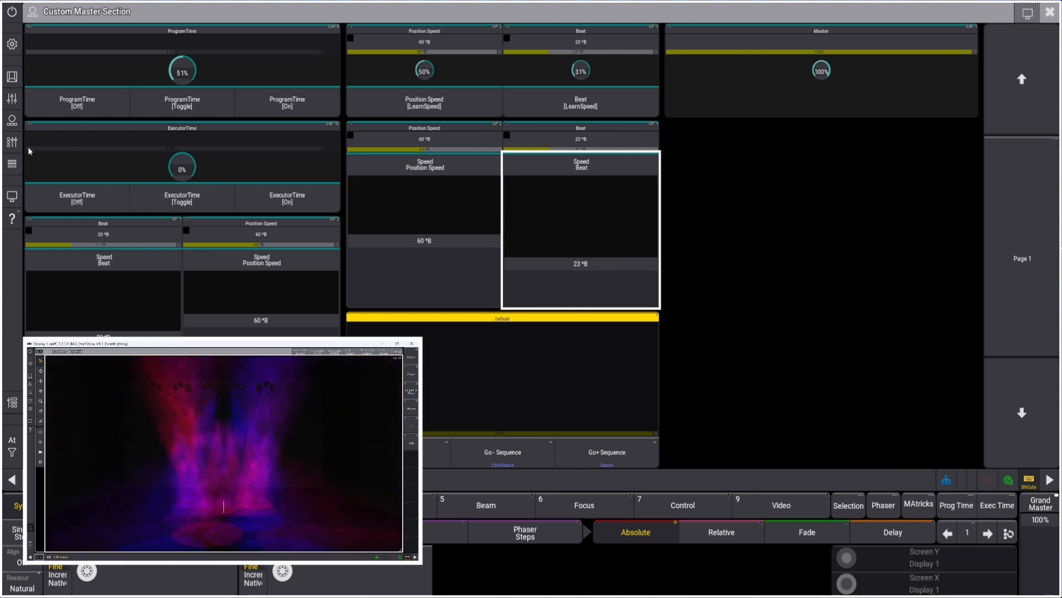
Inspect the Beat speed master executor's settings and handle assignment
left_click(12, 141)
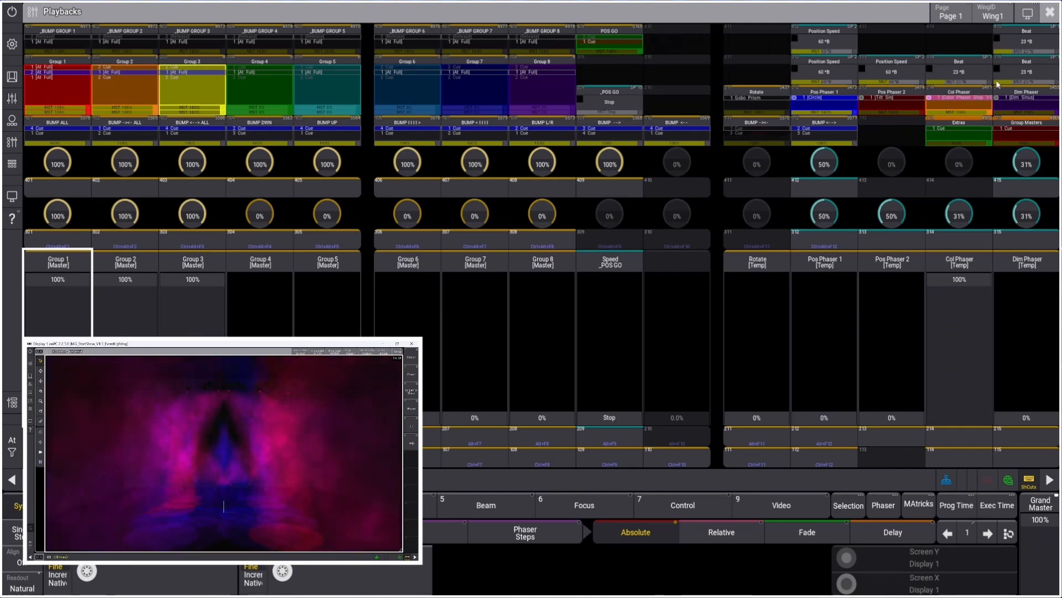
left_click(1042, 44)
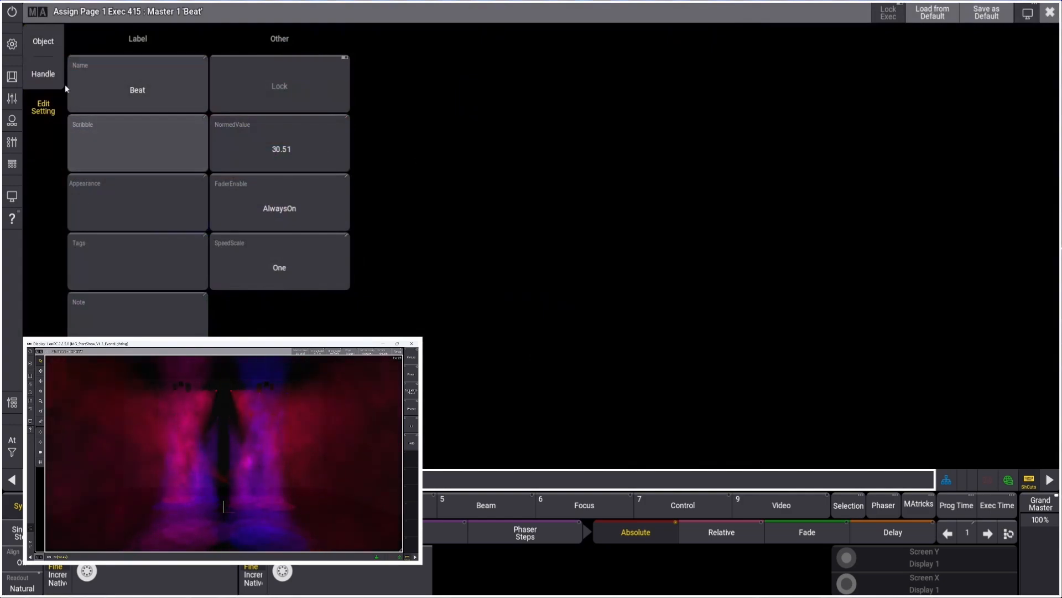
left_click(43, 73)
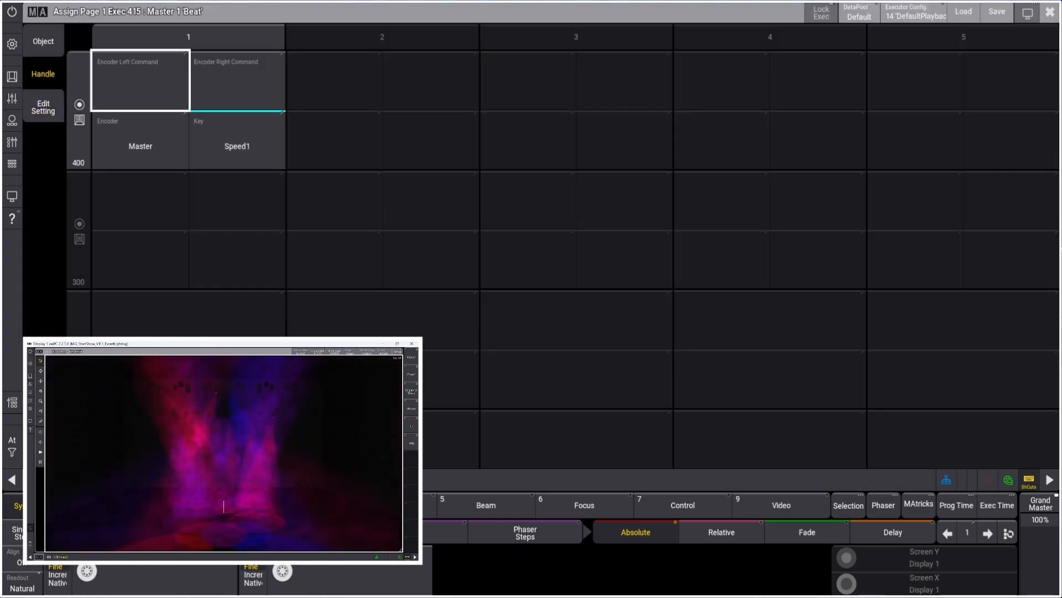
left_click(1053, 11)
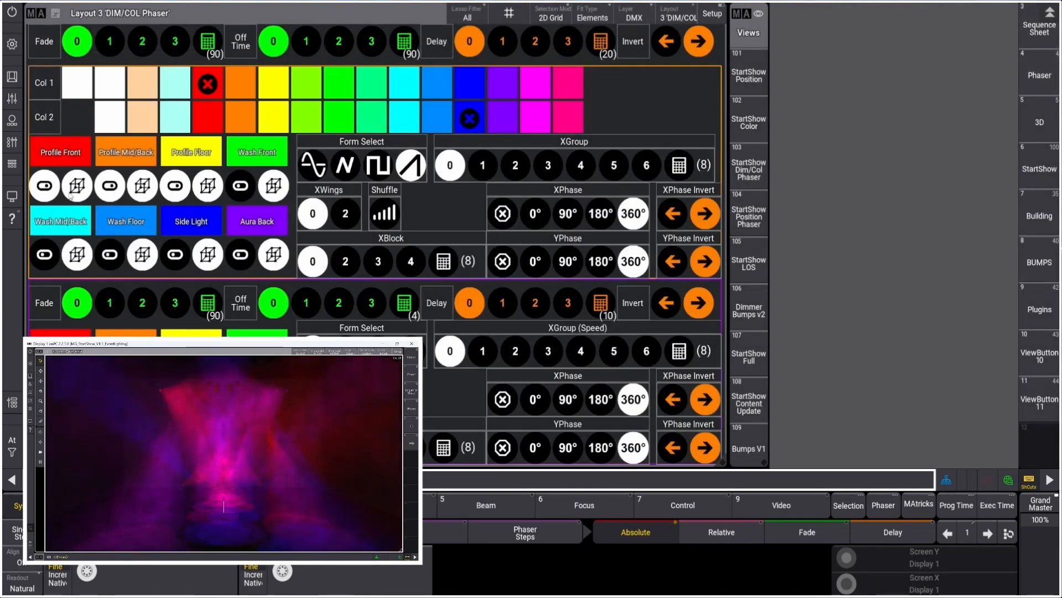
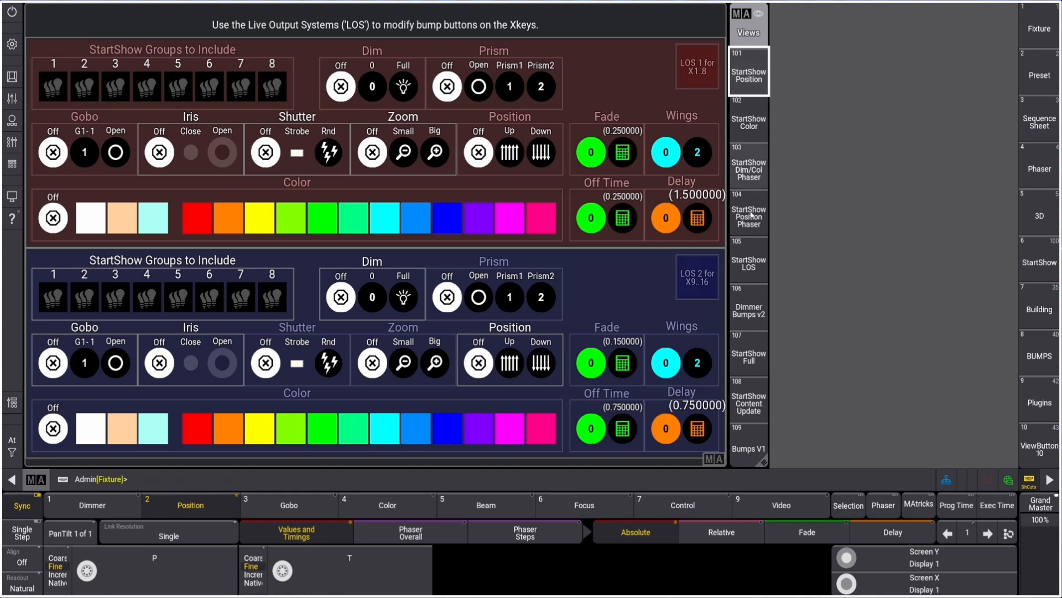
Open the Bumps V1 view and set the bump Delay to 0.5
left_click(752, 447)
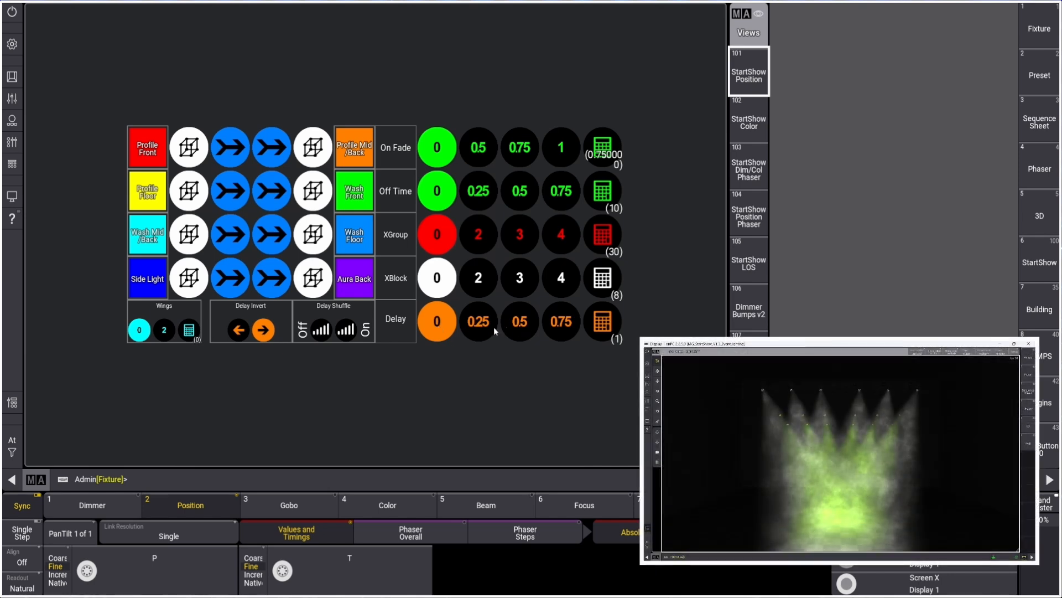
left_click(523, 323)
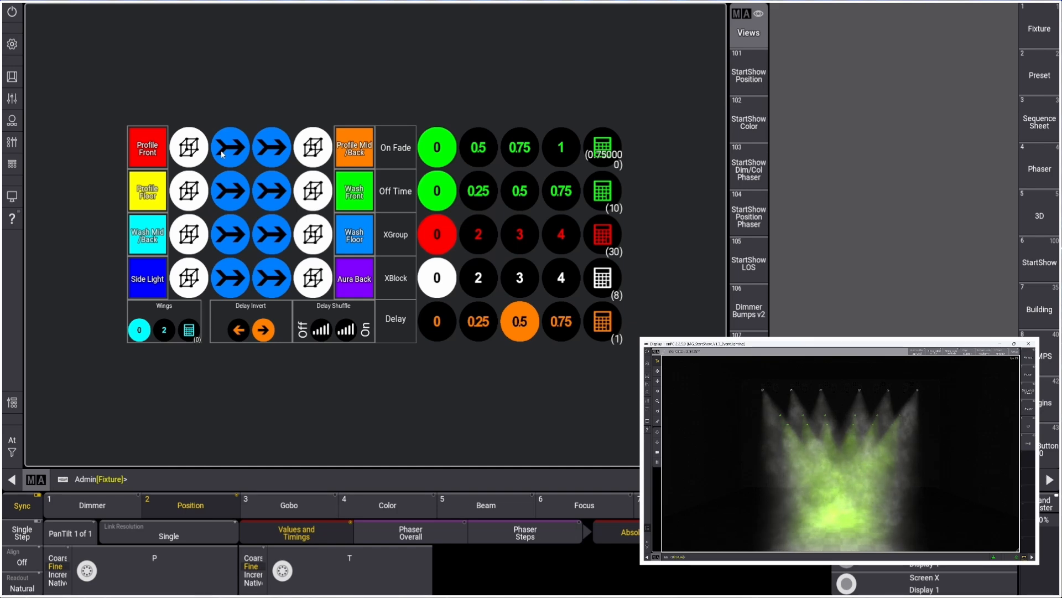
Fire the Profile Front bump button several times to test its flash behaviour
left_click(230, 155)
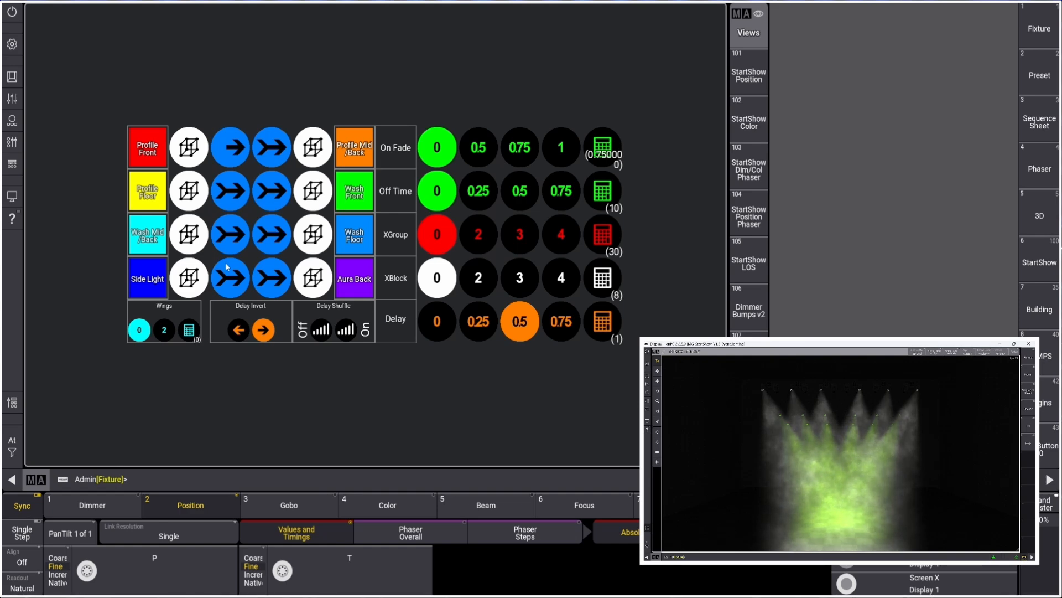
left_click(228, 155)
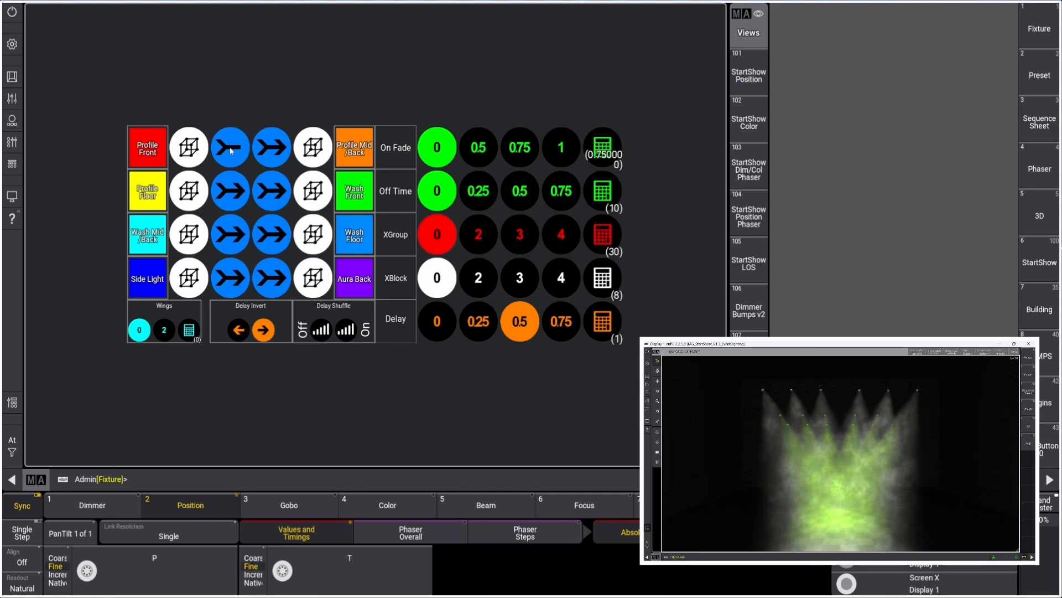
left_click(229, 159)
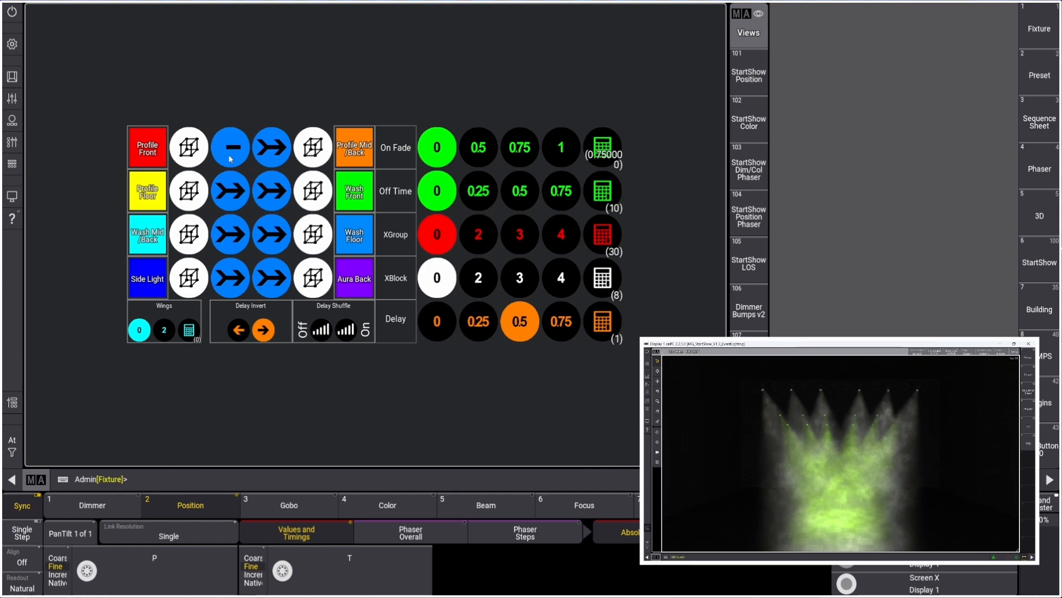
left_click(238, 156)
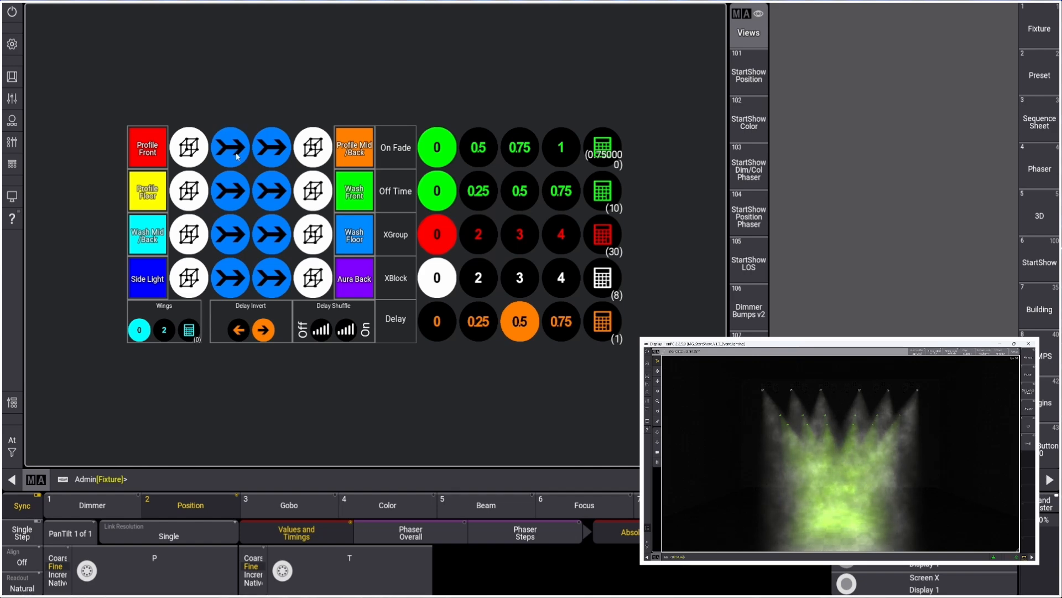
left_click(233, 154)
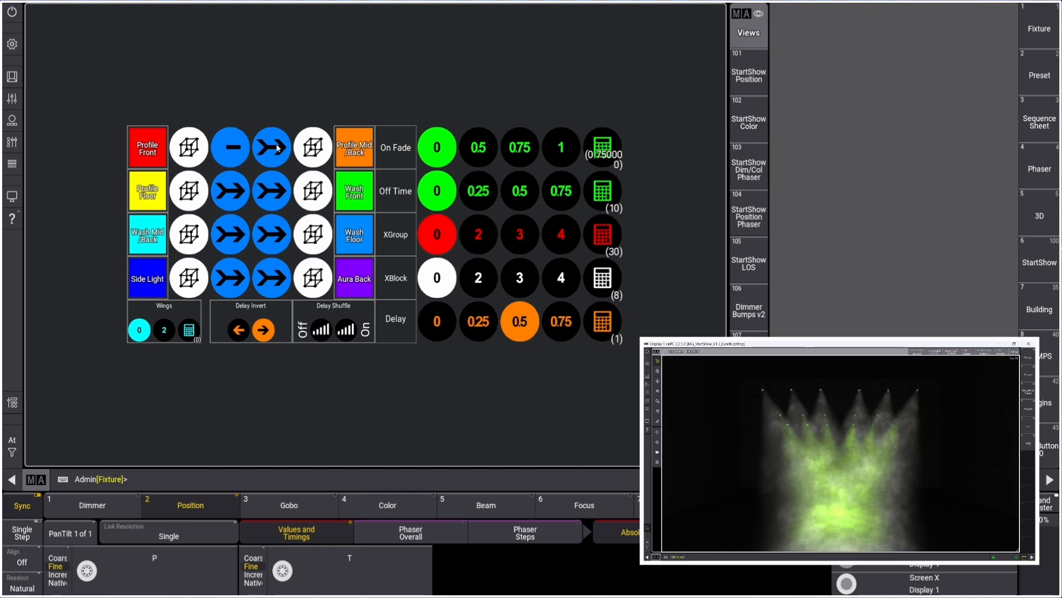
left_click(228, 153)
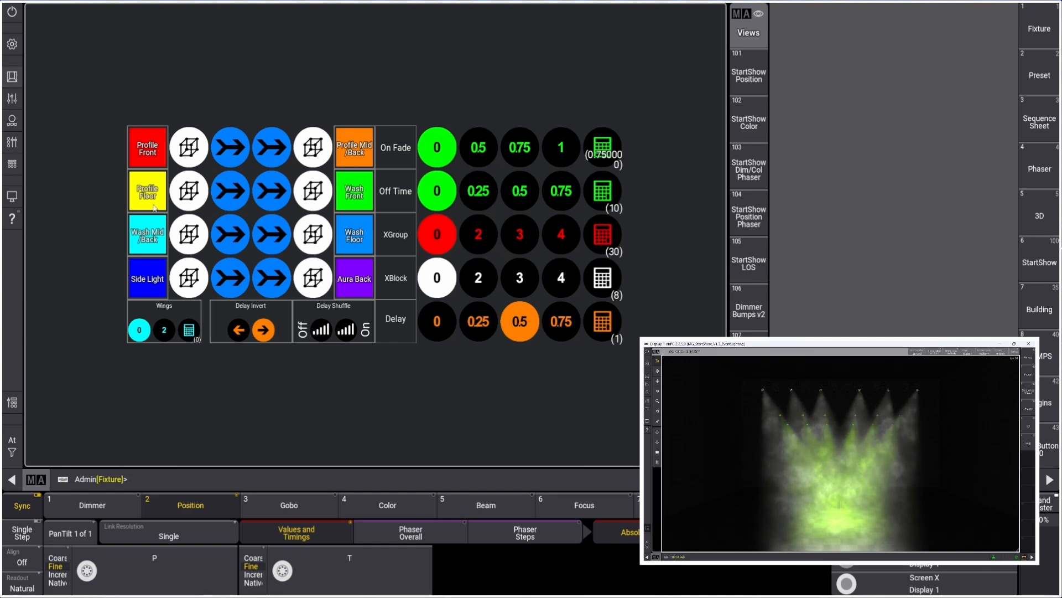
Open the playback controls and pull the Group 4 and Group 5 master faders down to 0%
left_click(12, 143)
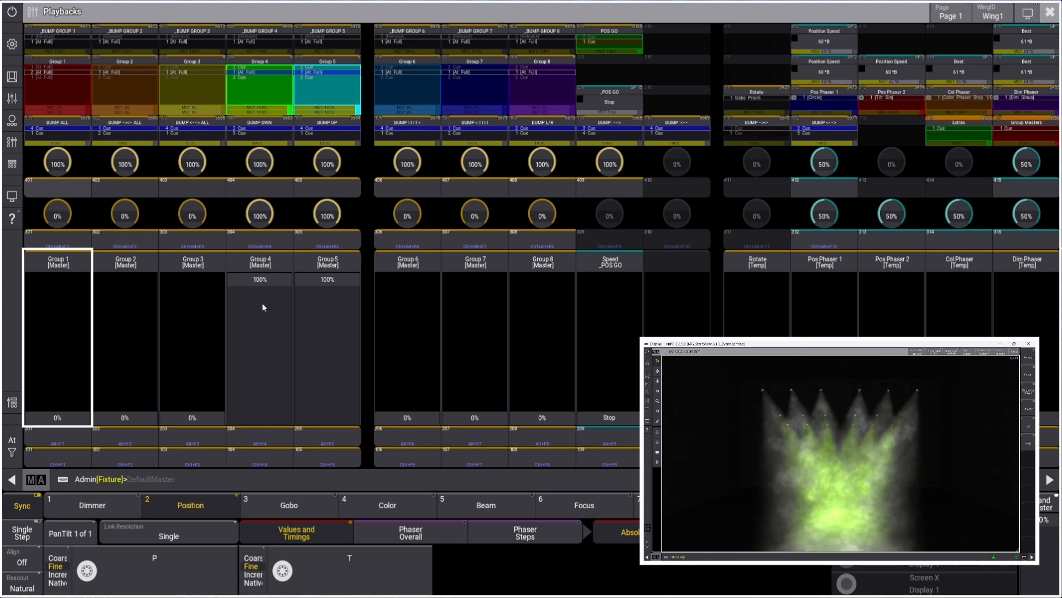
left_click_drag(264, 306, 273, 437)
left_click_drag(327, 306, 327, 472)
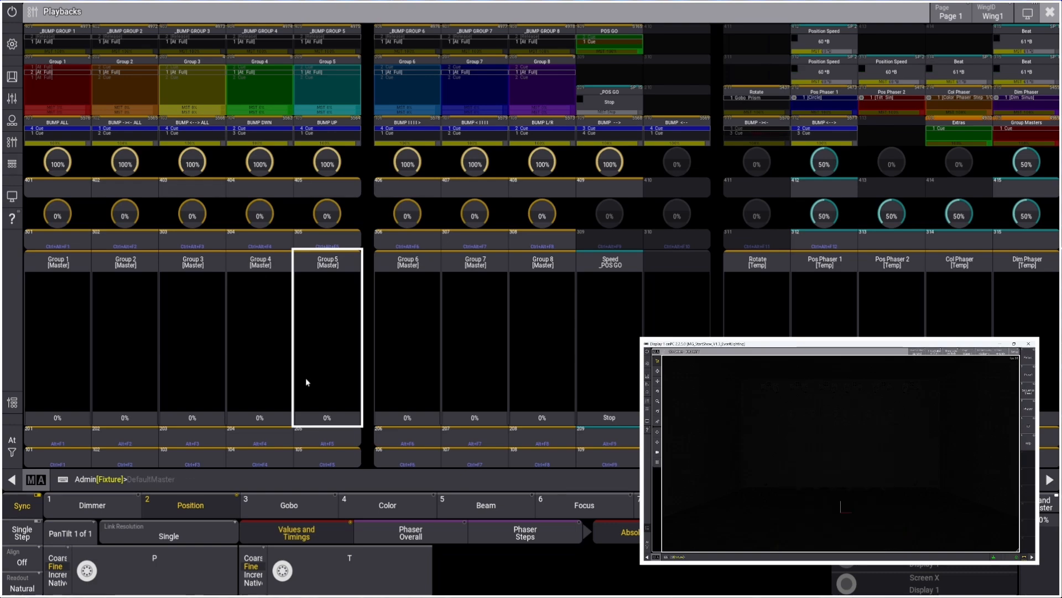
Fire the Bump Group 1 executor button repeatedly to test the bump
left_click(57, 189)
left_click(57, 189)
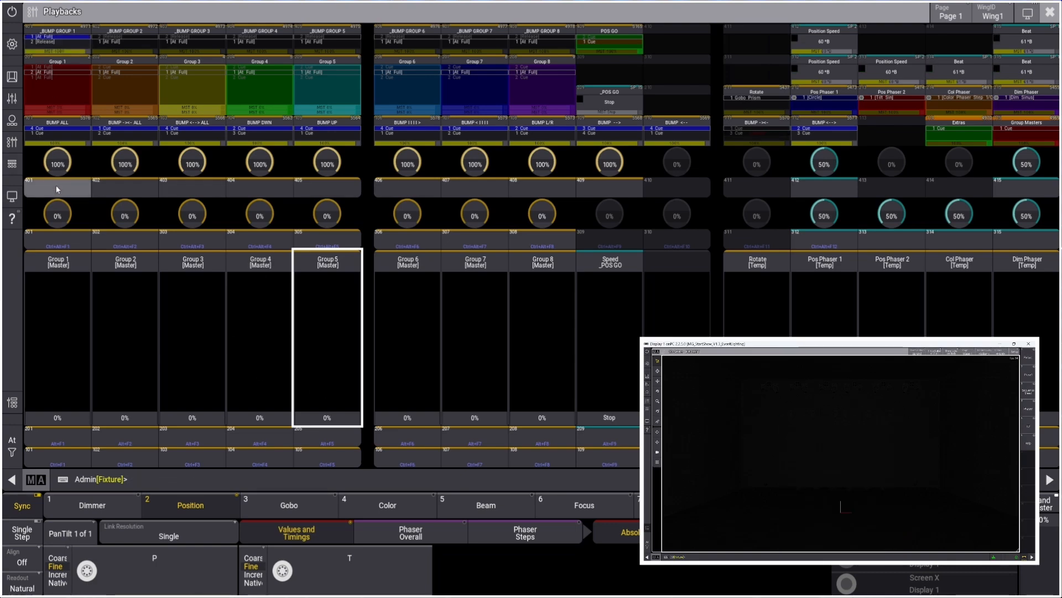
left_click(57, 189)
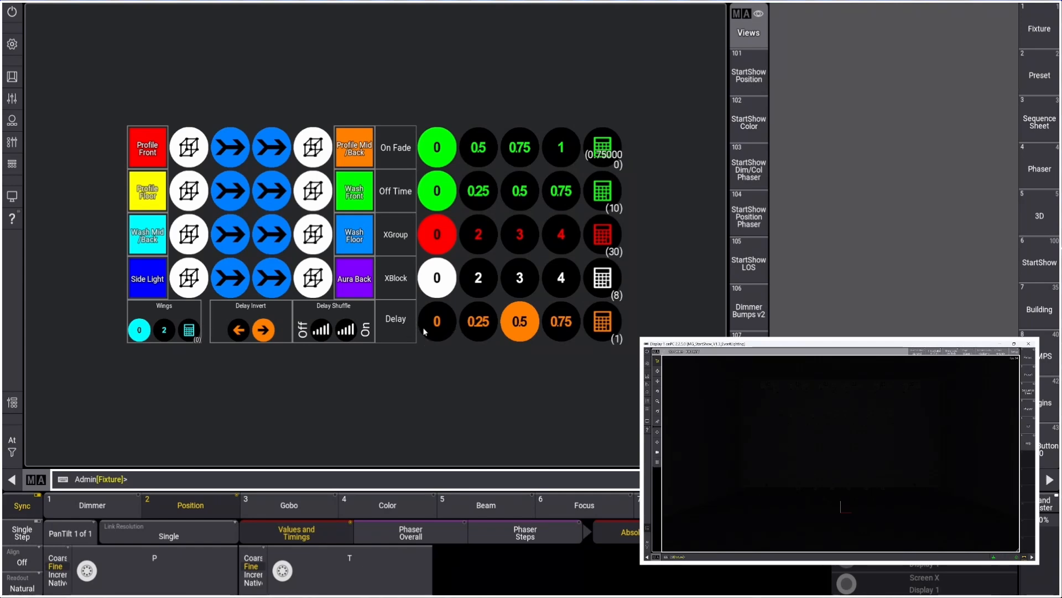
In the Bumps view, set the bump On Fade to 0.5
left_click(189, 153)
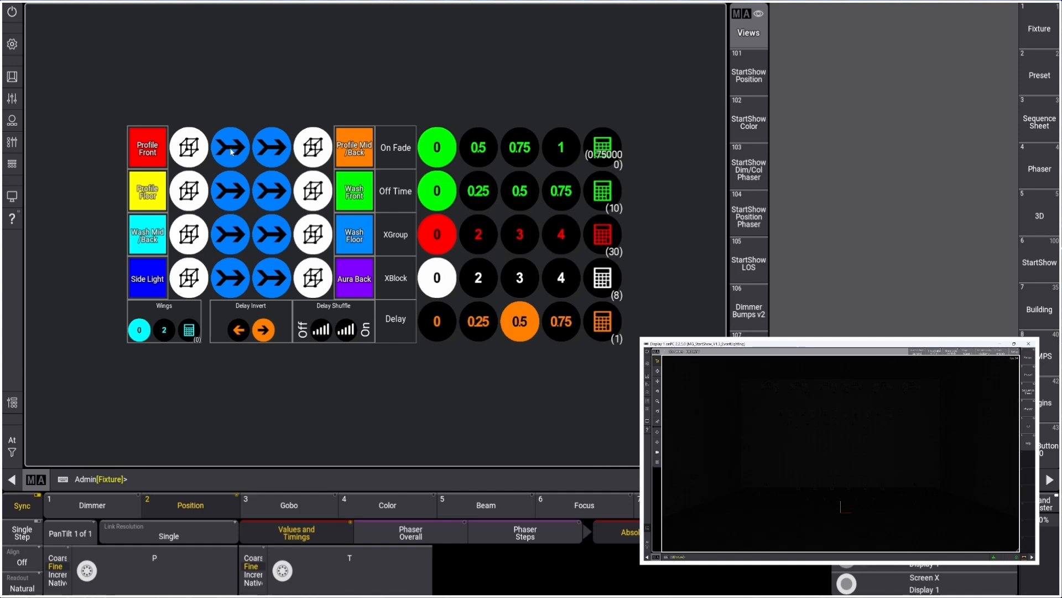
left_click(477, 150)
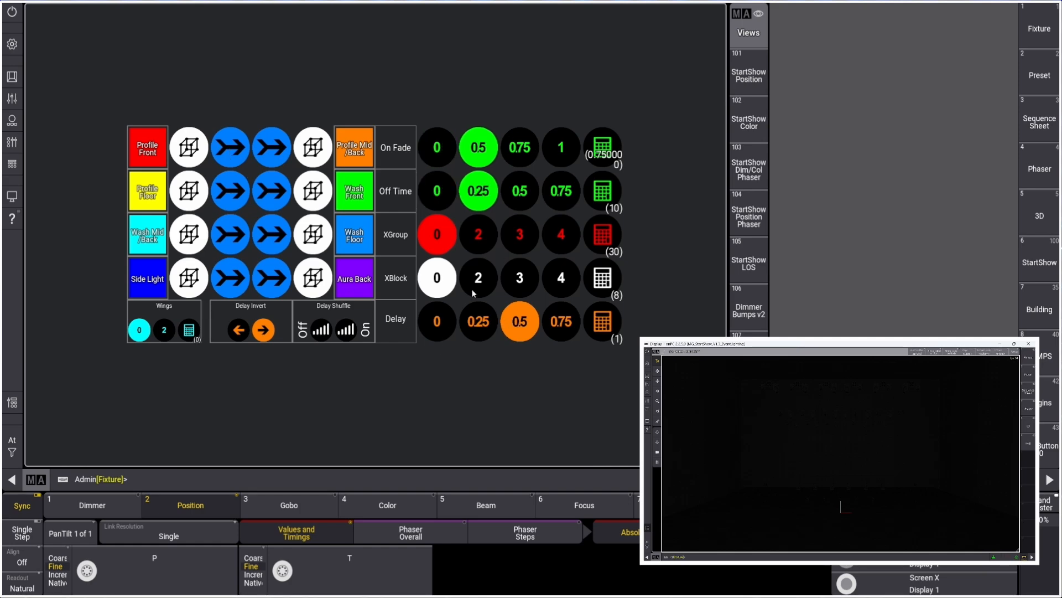
Reopen the playback controls and fire the Bump Group 1 button to test the new fade
left_click(11, 142)
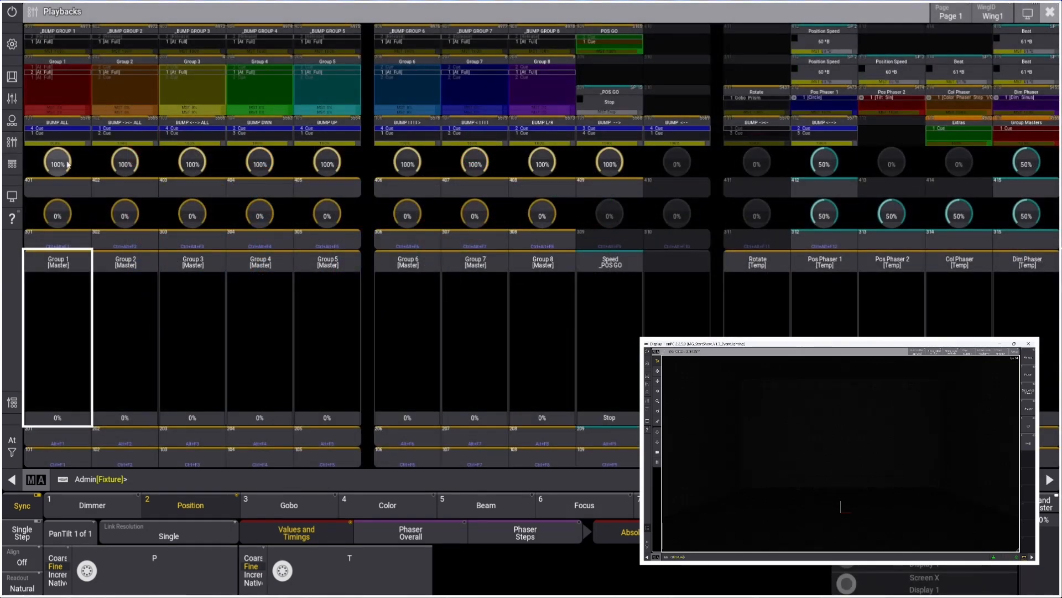
left_click(62, 189)
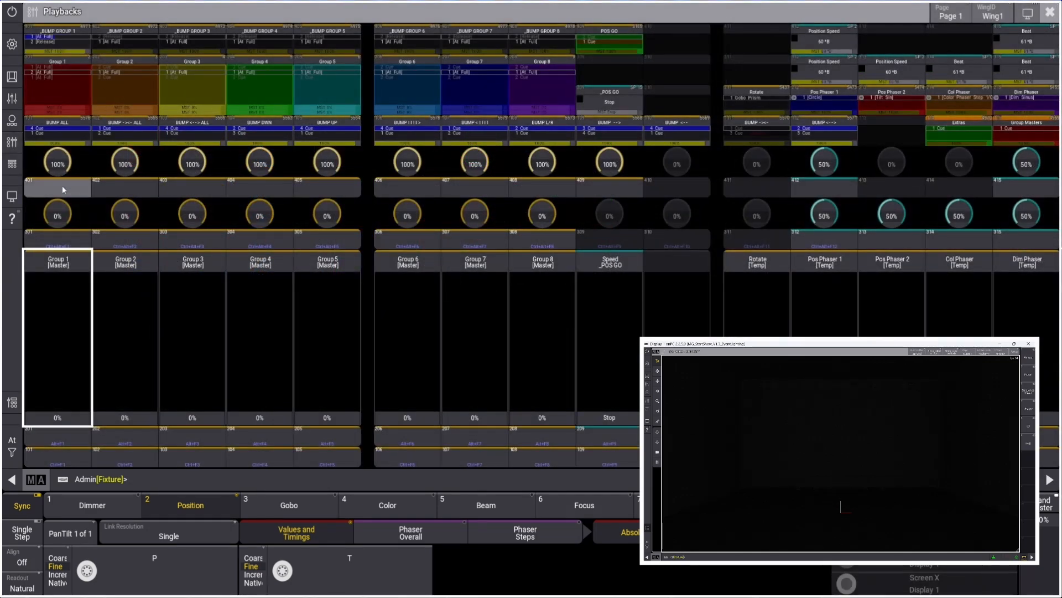
left_click(62, 185)
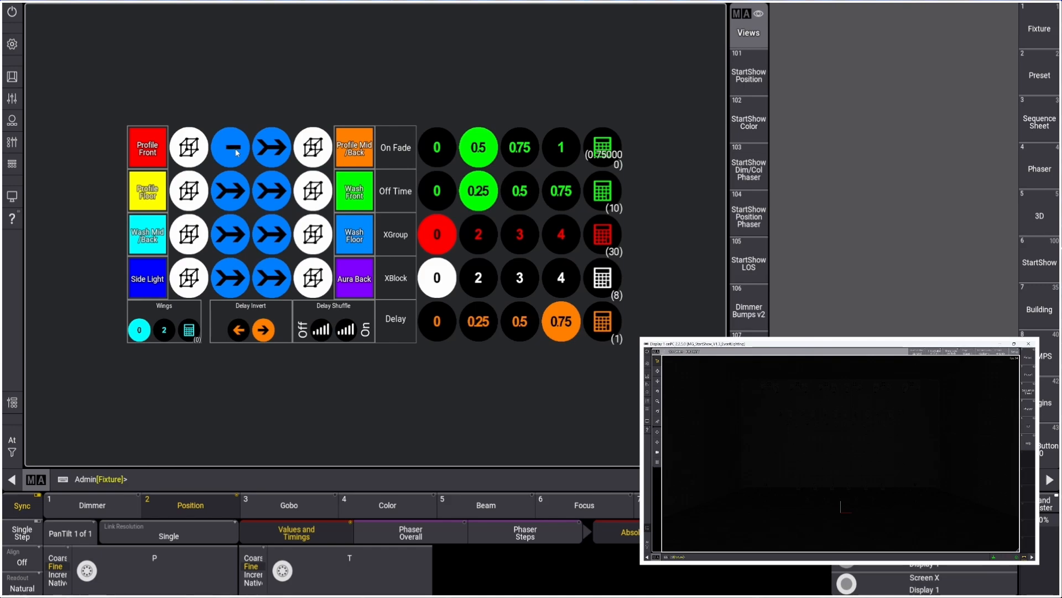
Open the Bump Group 1 sequence editor and examine both cues and their recipes, then close it
left_click(39, 485)
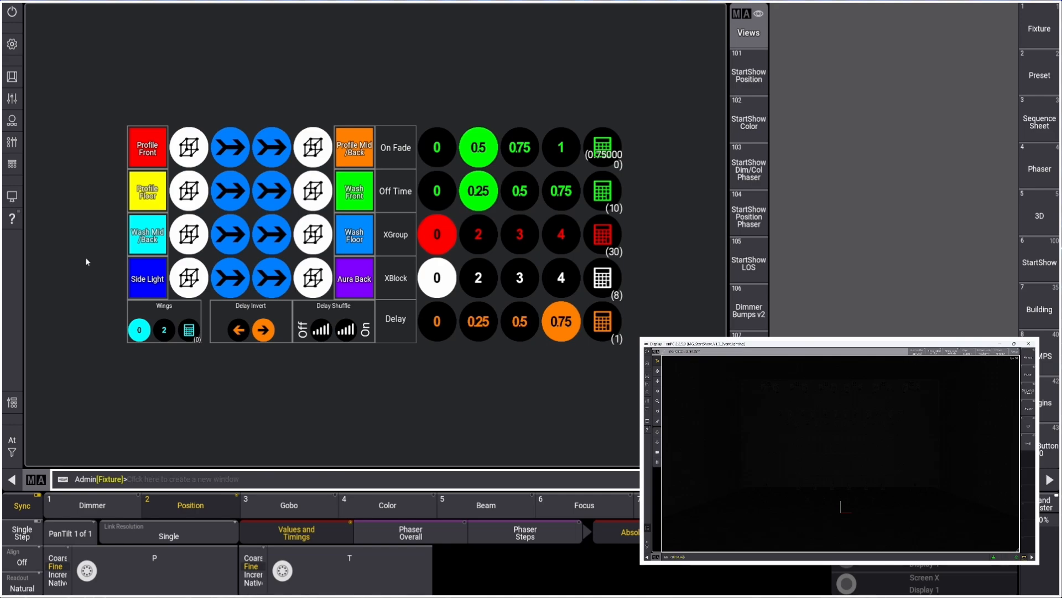
left_click(12, 145)
right_click(60, 40)
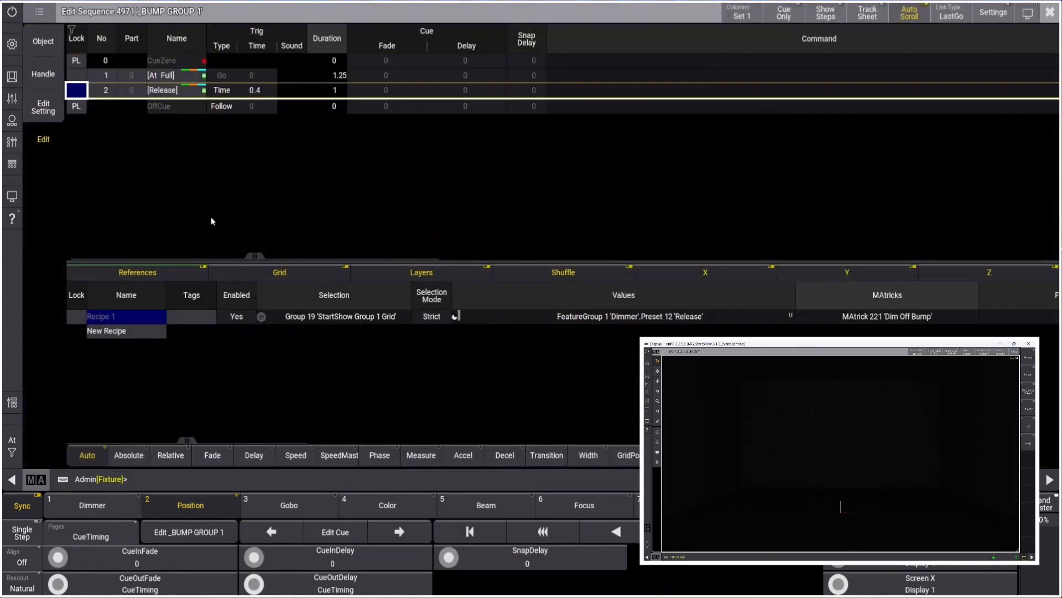
left_click(185, 96)
key("shift+Up")
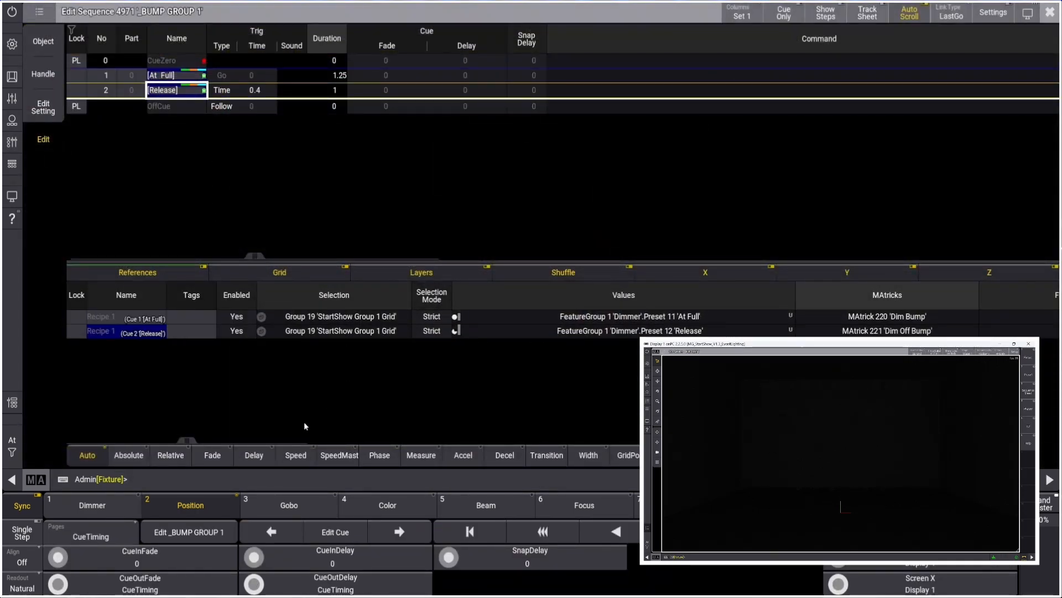
left_click_drag(187, 440, 295, 441)
left_click_drag(302, 441, 164, 420)
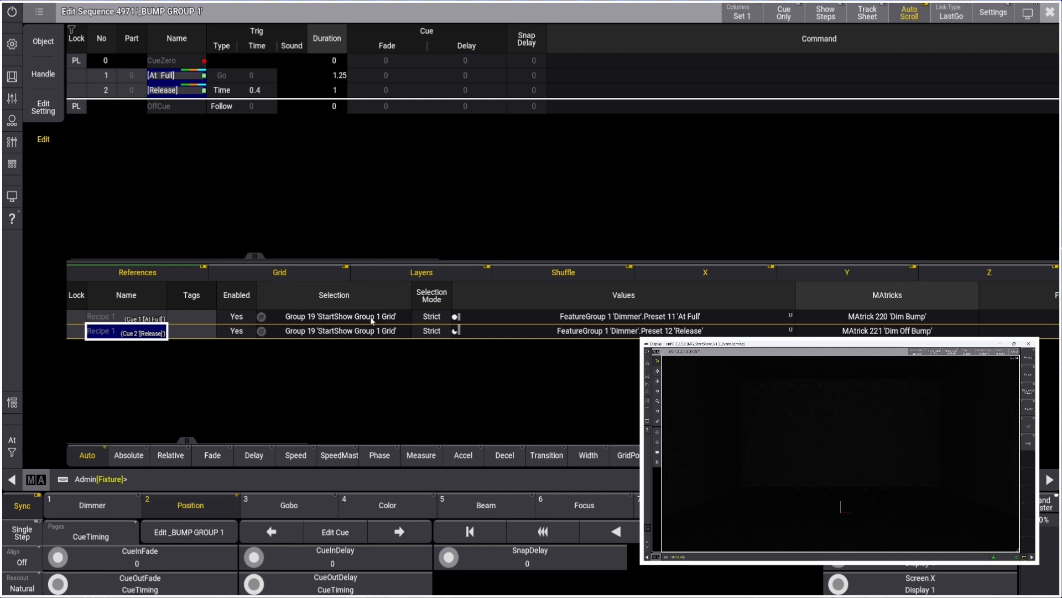
left_click(1049, 13)
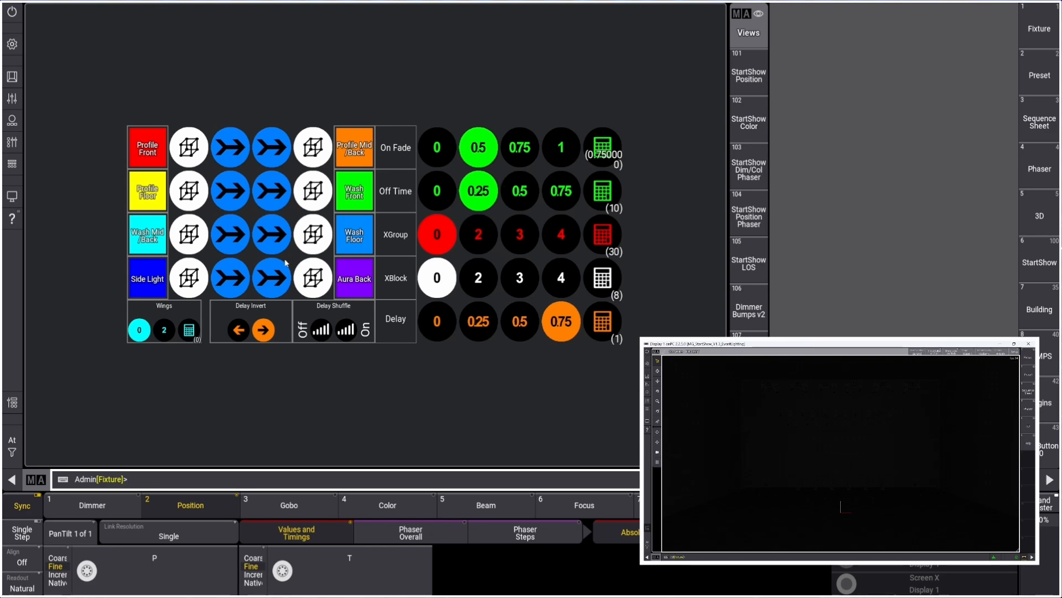
Fire the bump buttons for Groups 1 through 6 in turn to compare their bumps
left_click(11, 141)
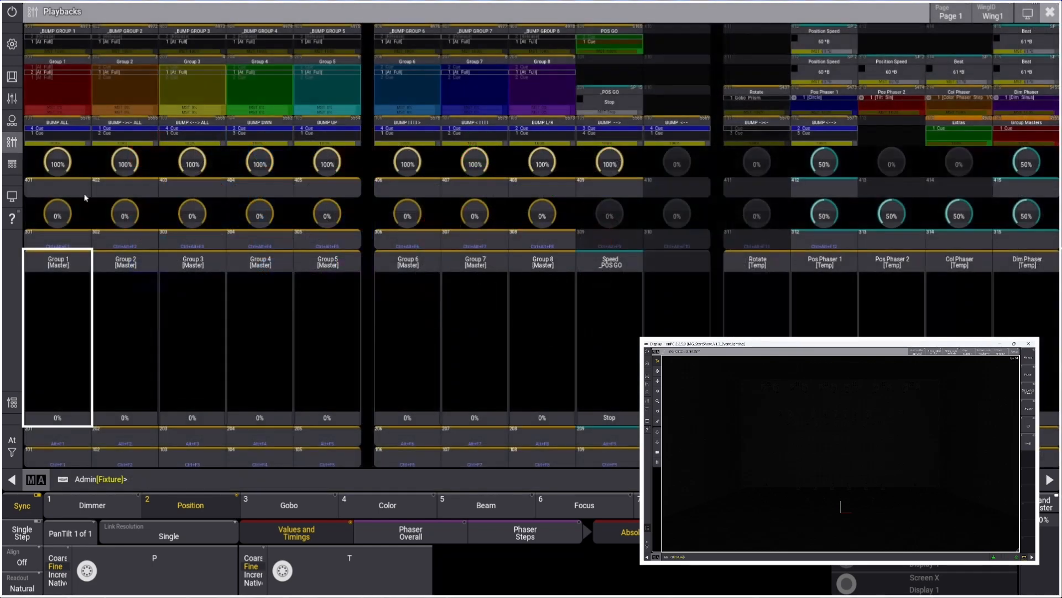
left_click(128, 185)
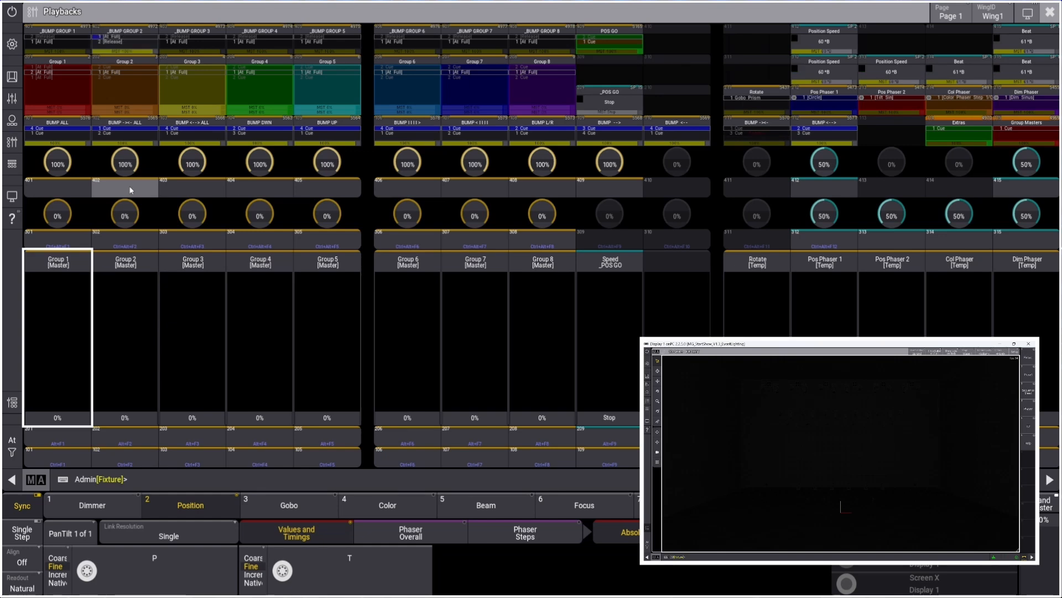
left_click(76, 191)
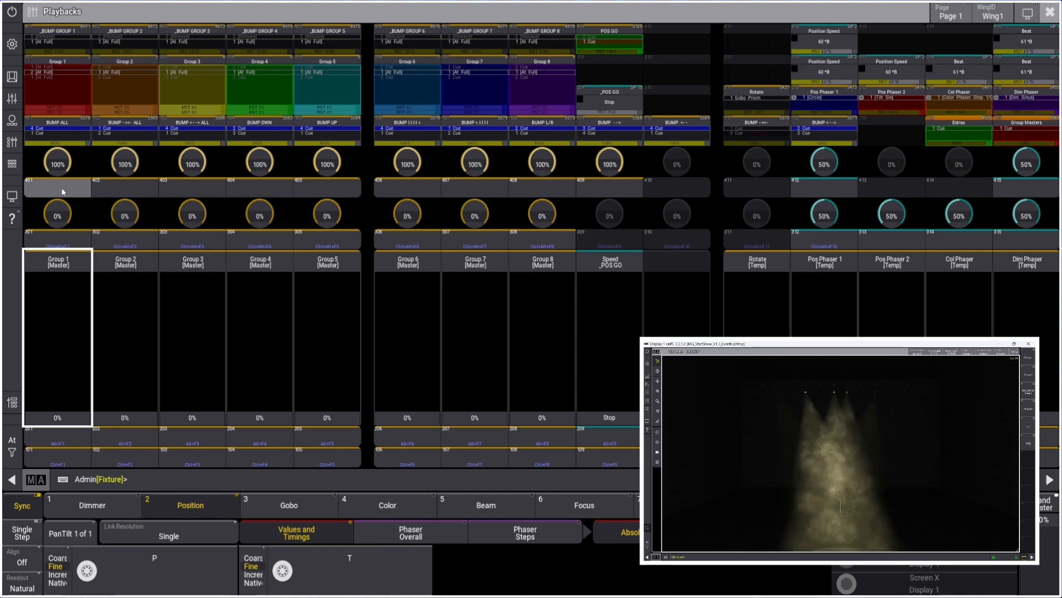
left_click(130, 192)
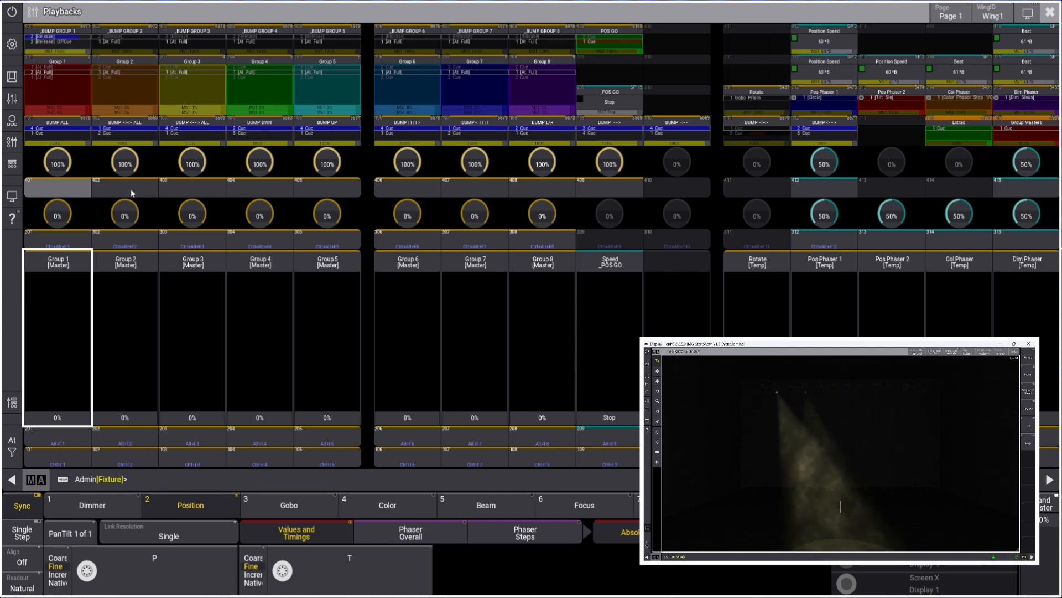
left_click(192, 193)
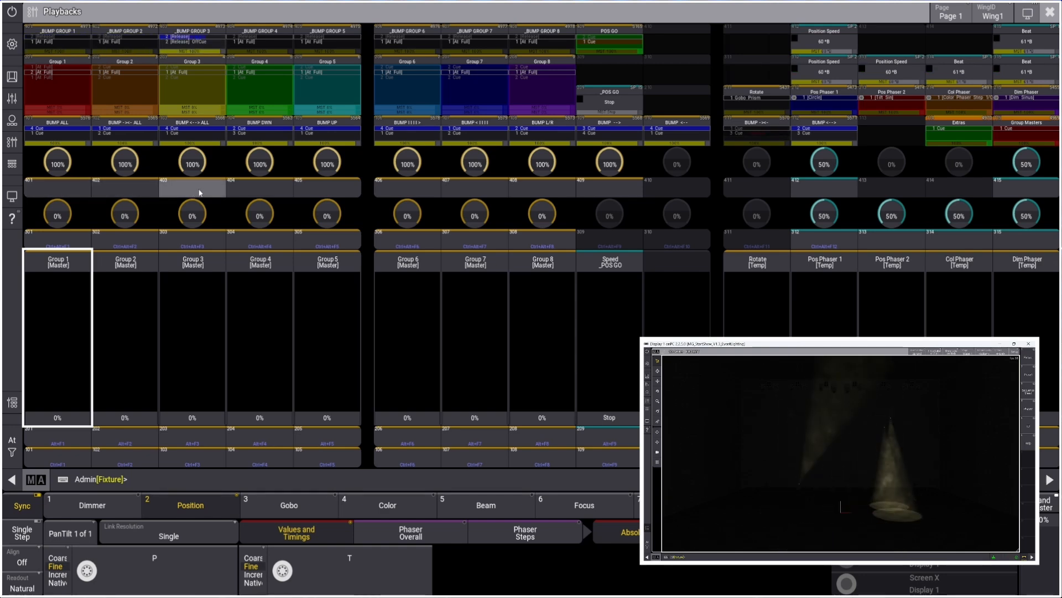
left_click(256, 191)
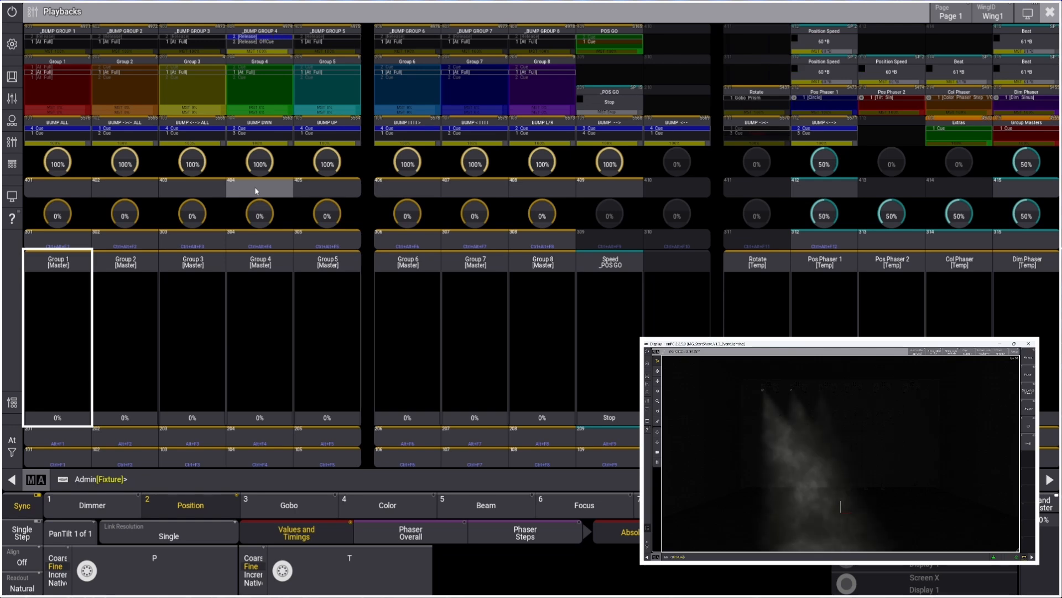
left_click(330, 190)
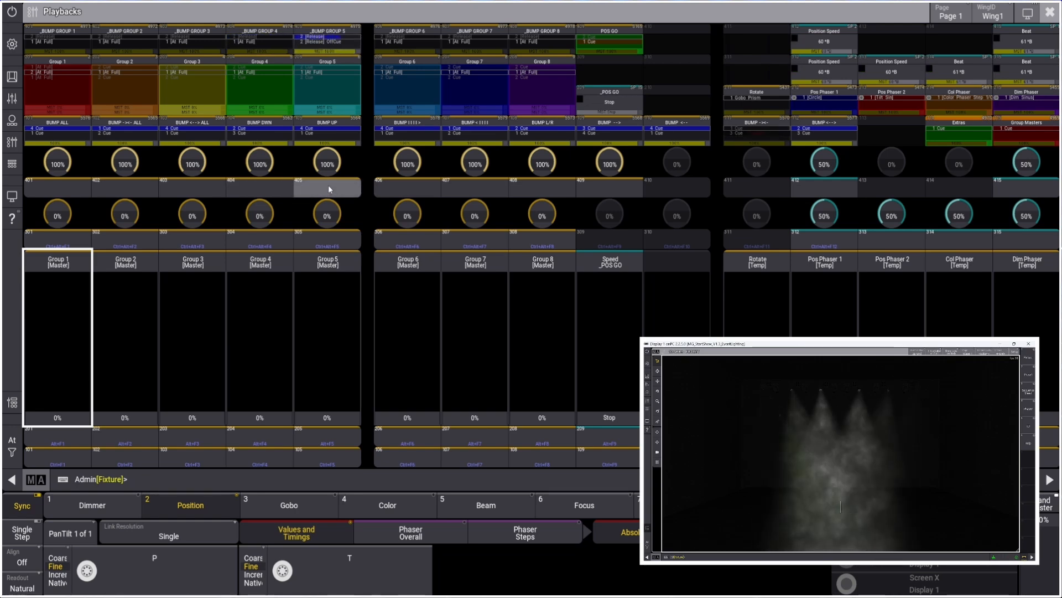
left_click(417, 192)
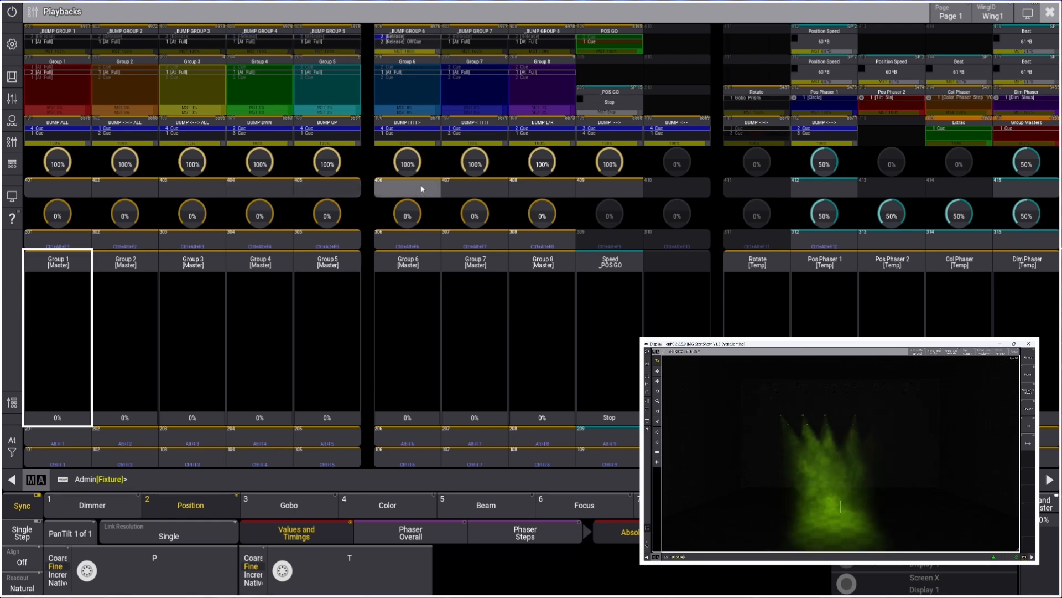
Close the playback controls and select the first Delay Shuffle option in the Bumps view
left_click(1051, 12)
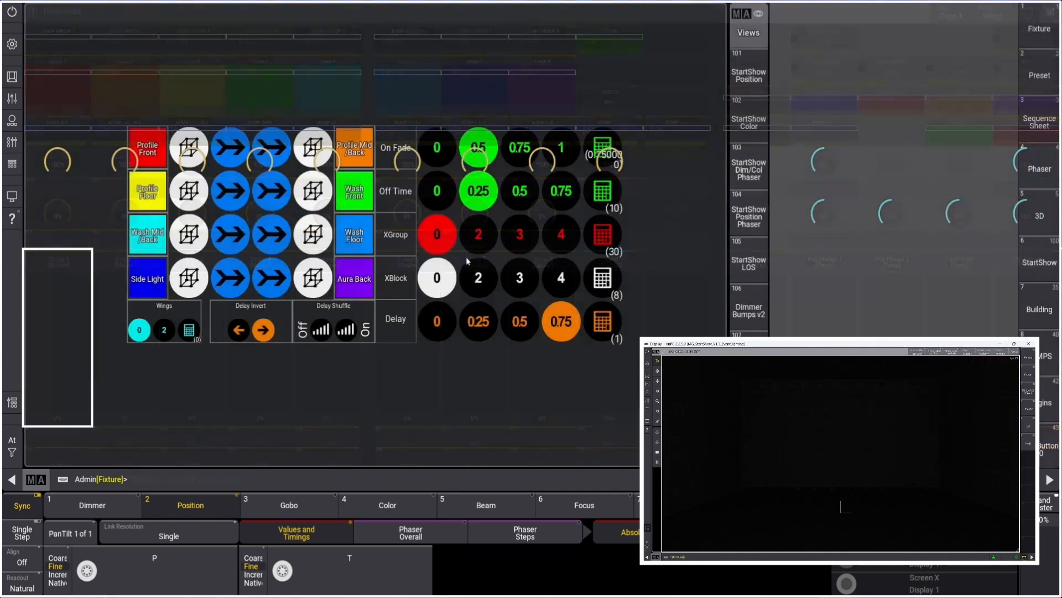
left_click(321, 332)
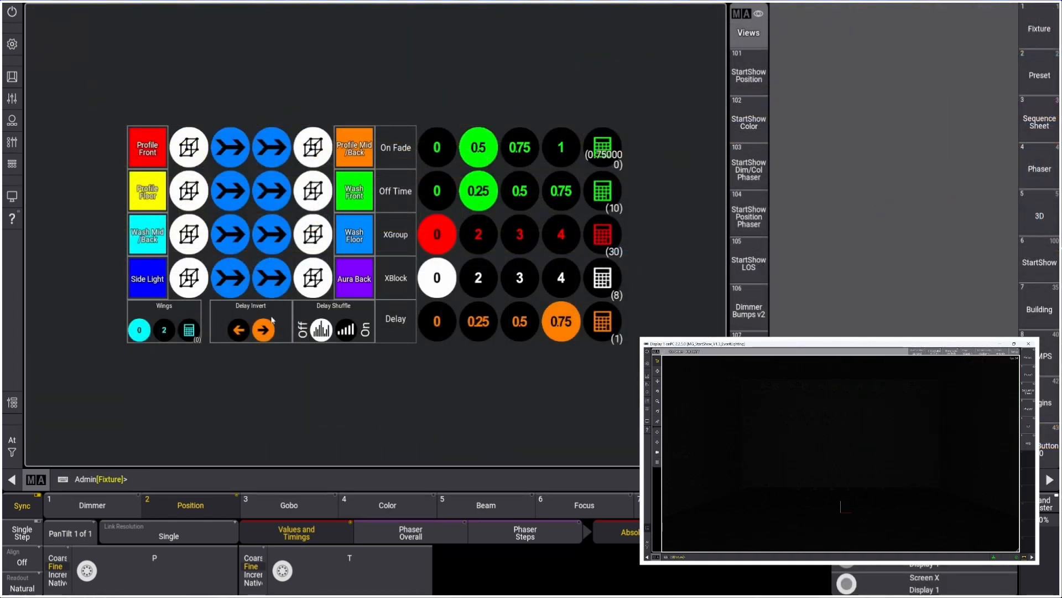
Reopen the playback controls and fire the Group 1 and Group 5 bump buttons to test the shuffle
left_click(11, 143)
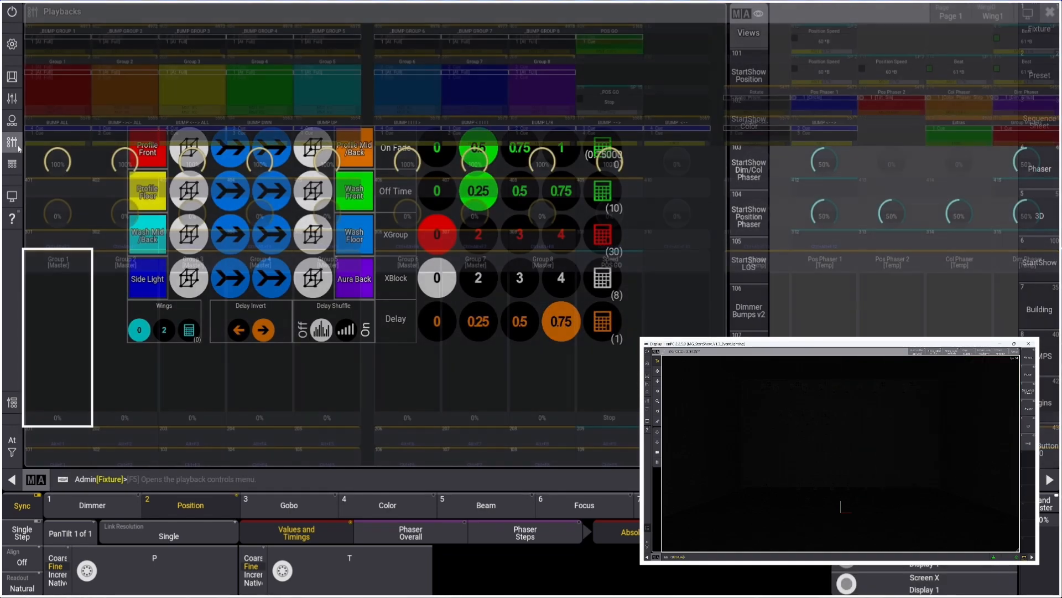
left_click(62, 192)
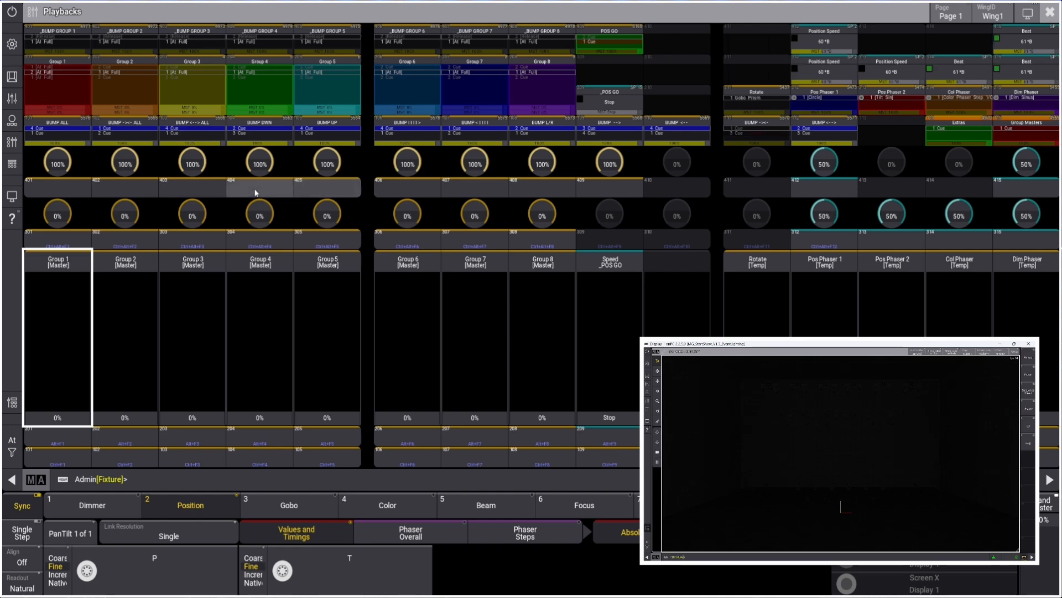
left_click(318, 190)
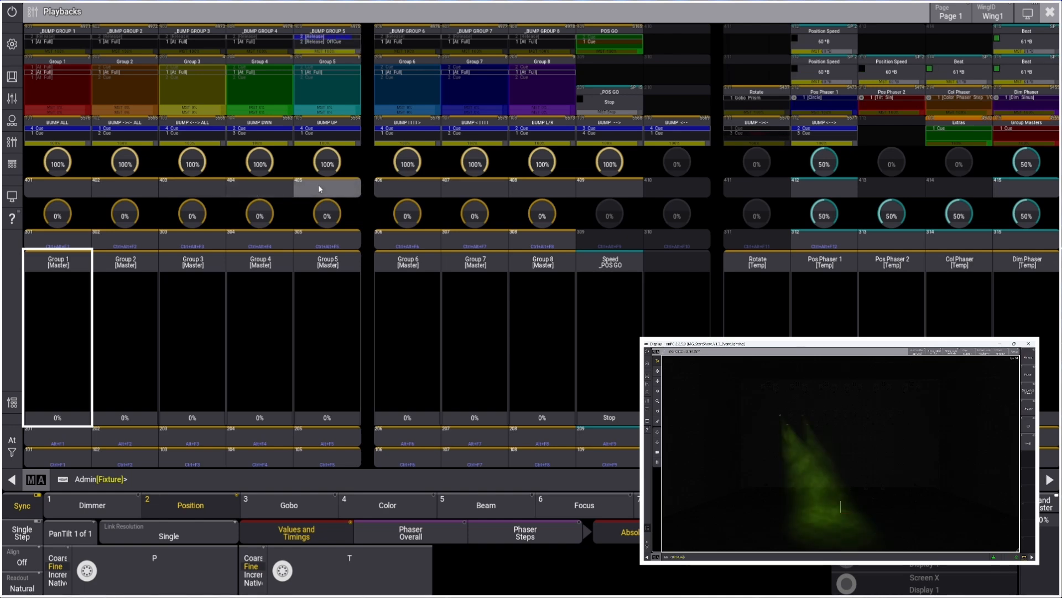
Fire the Group 5 bump button repeatedly to test the shuffle, then close the playback controls
left_click(318, 190)
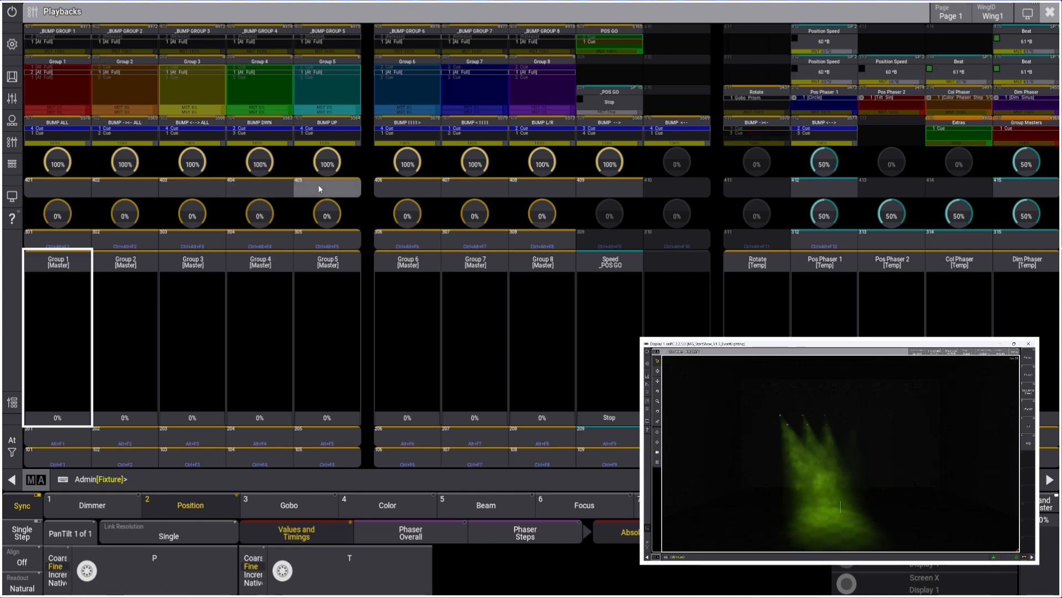
left_click(319, 189)
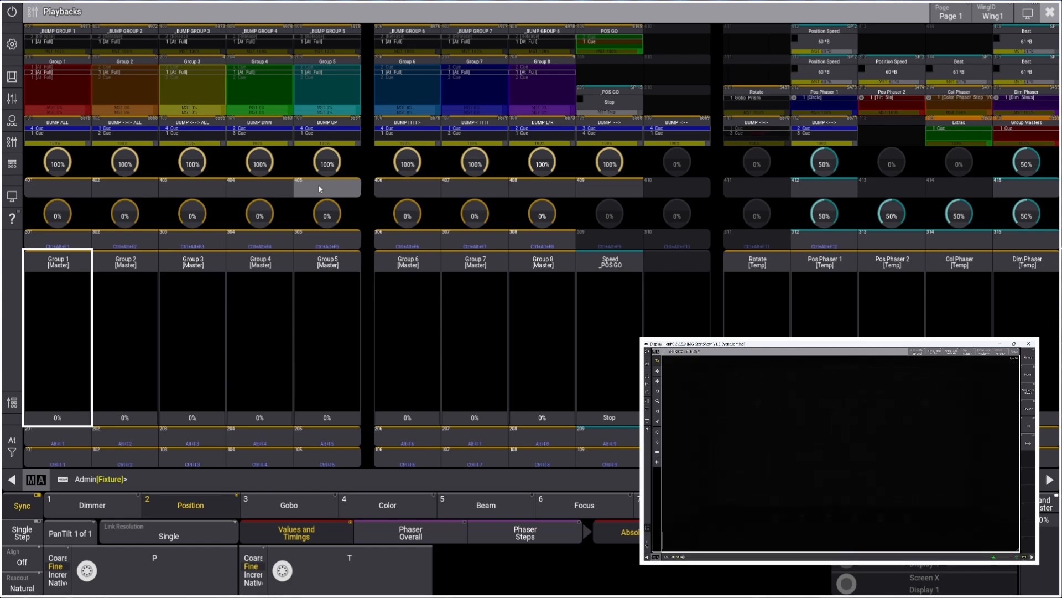
left_click(341, 188)
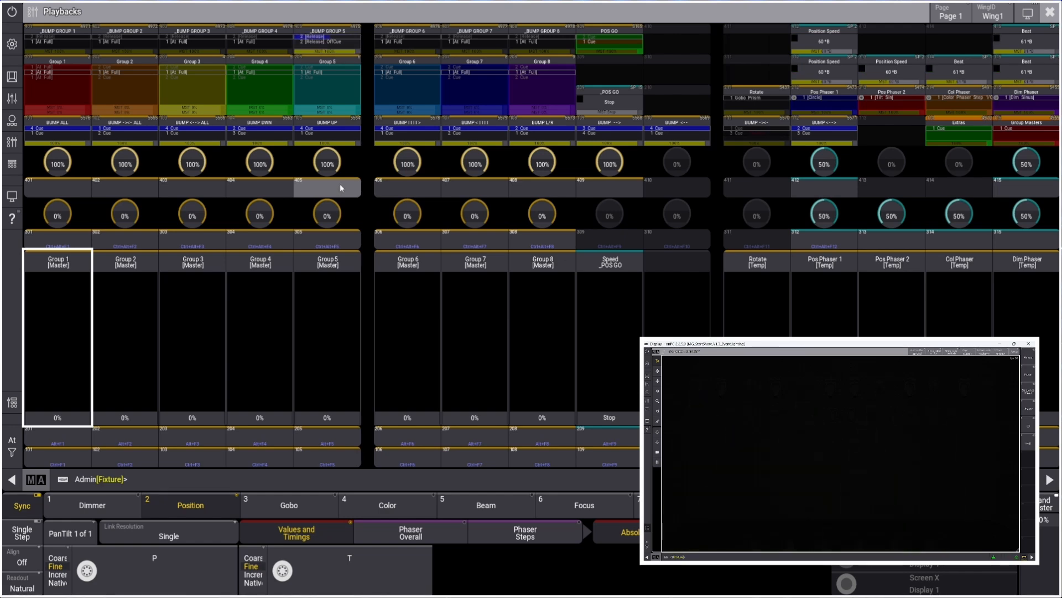
left_click(1050, 16)
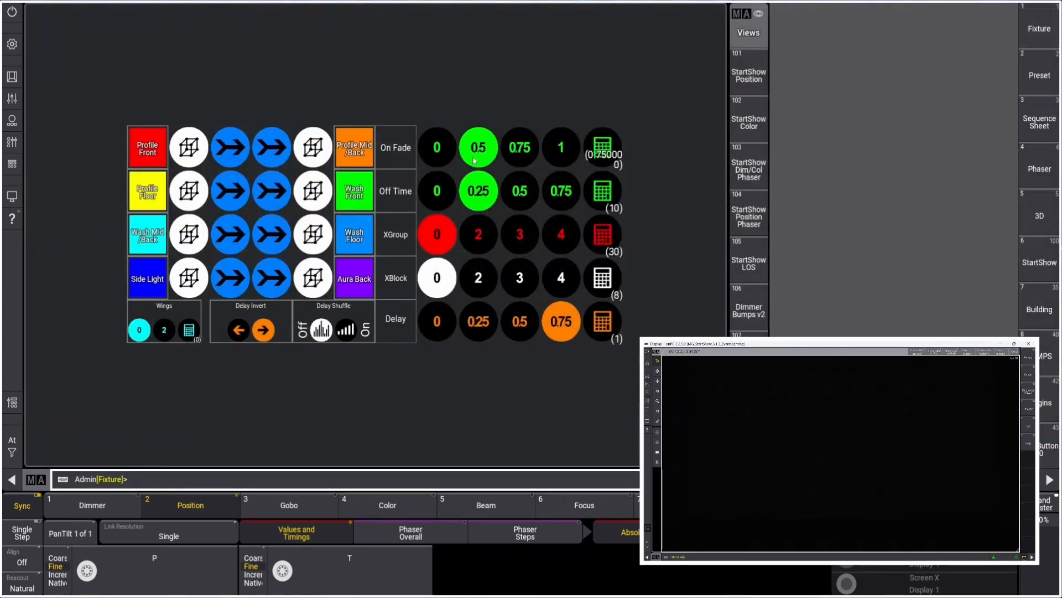
Set the bump On Fade to 1 and Off Time to 0.75, then test the Group 1, 5 and 6 bump buttons
left_click(560, 149)
left_click(561, 194)
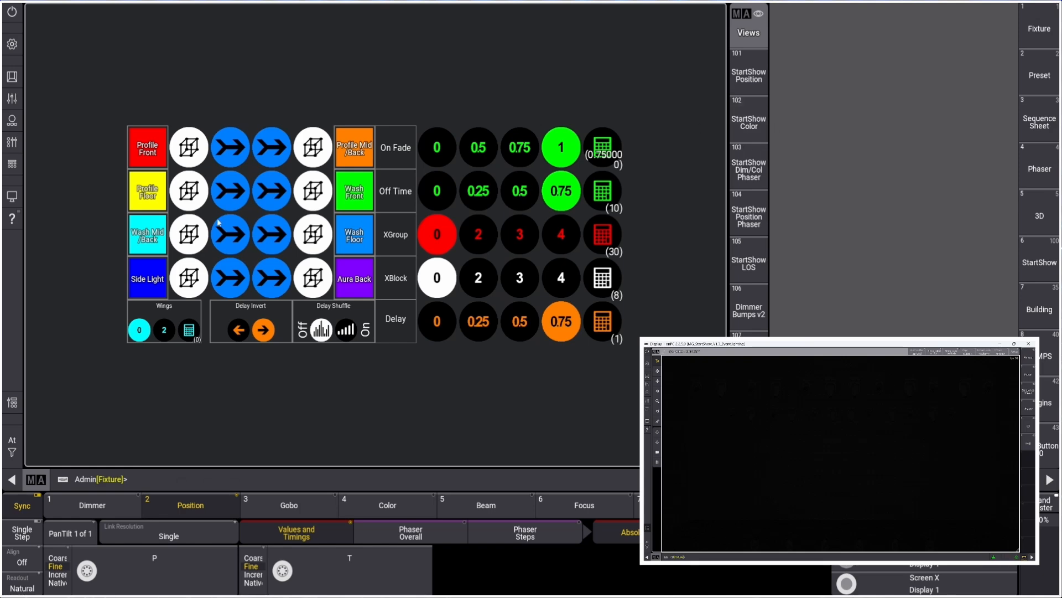
left_click(12, 142)
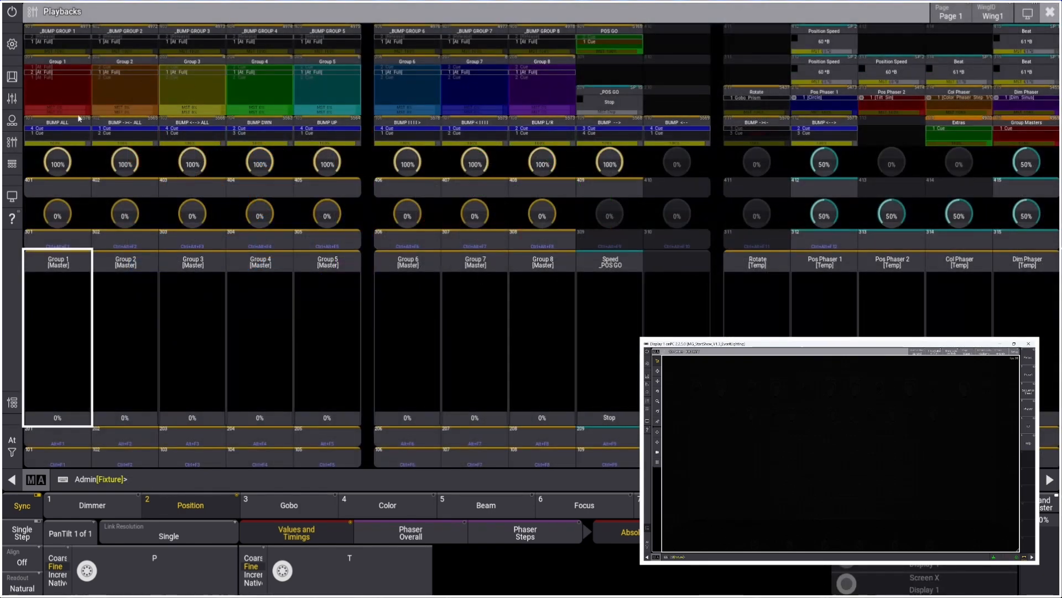
left_click(66, 186)
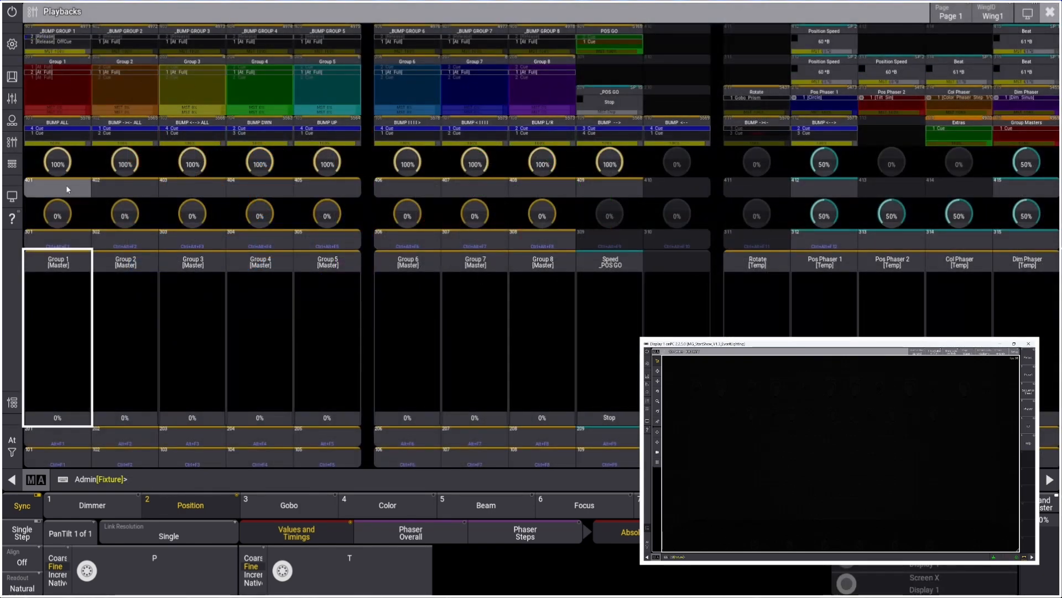
left_click(325, 186)
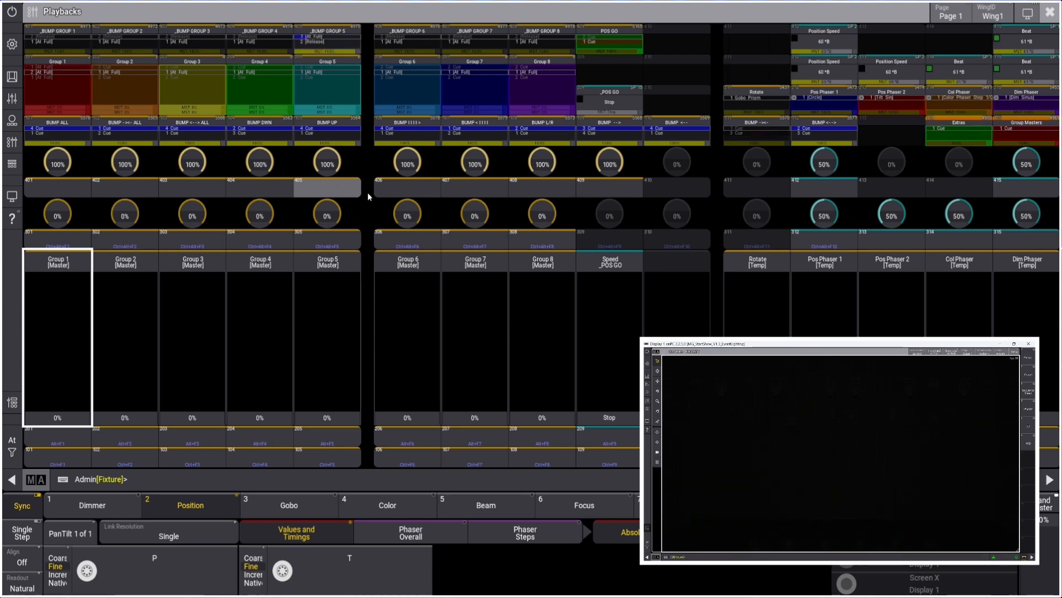
left_click(410, 192)
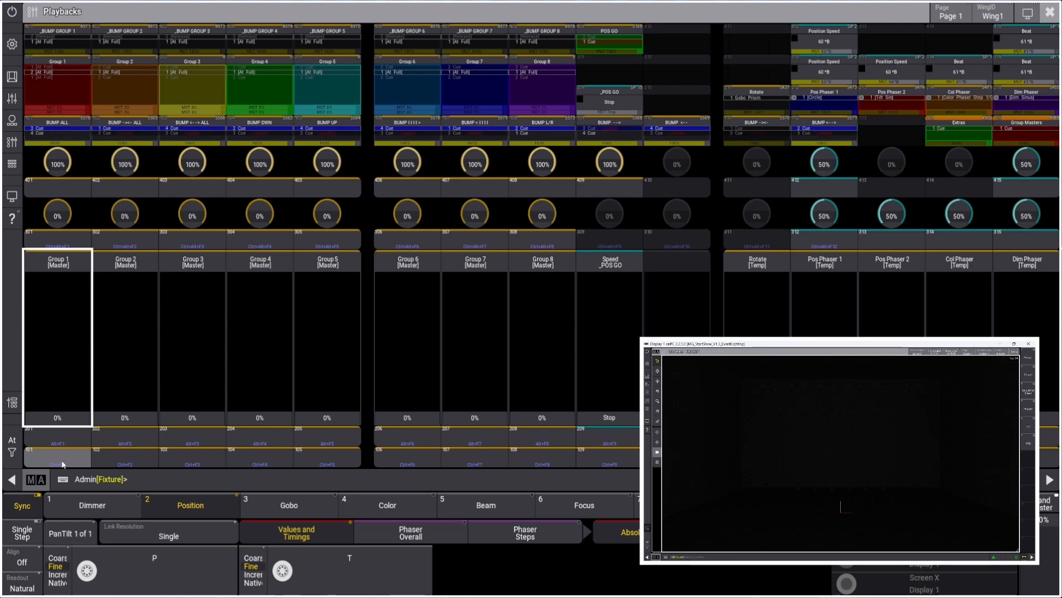
left_click(1047, 15)
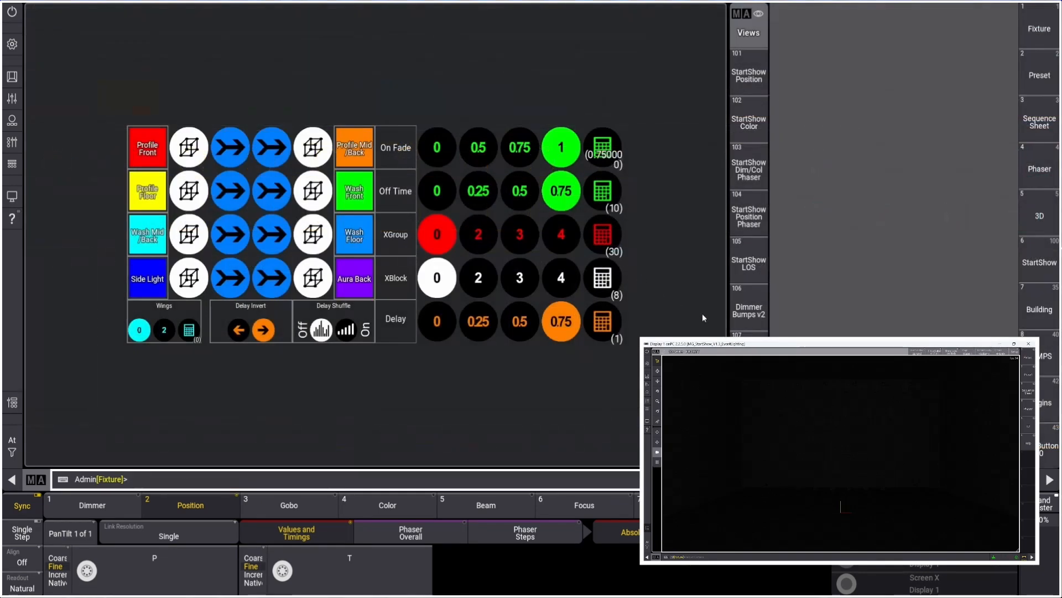
Switch to the Dimmer Bumps v2 view, enable the Group 1 dim bump and examine its DIM BUMPS Group 1 macro
left_click(749, 310)
left_click(190, 192)
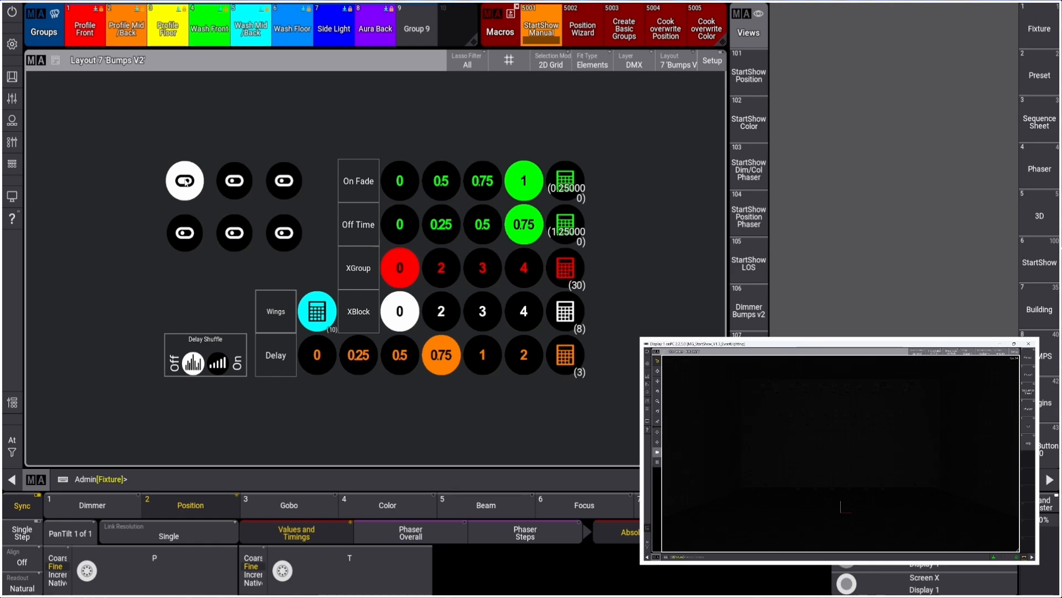
right_click(186, 183)
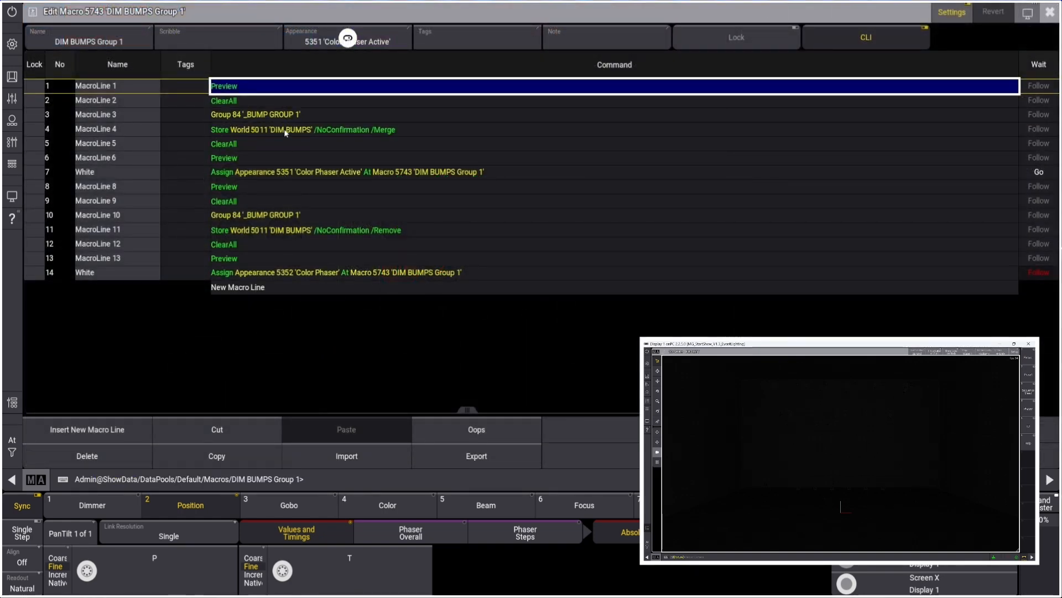
left_click(1049, 11)
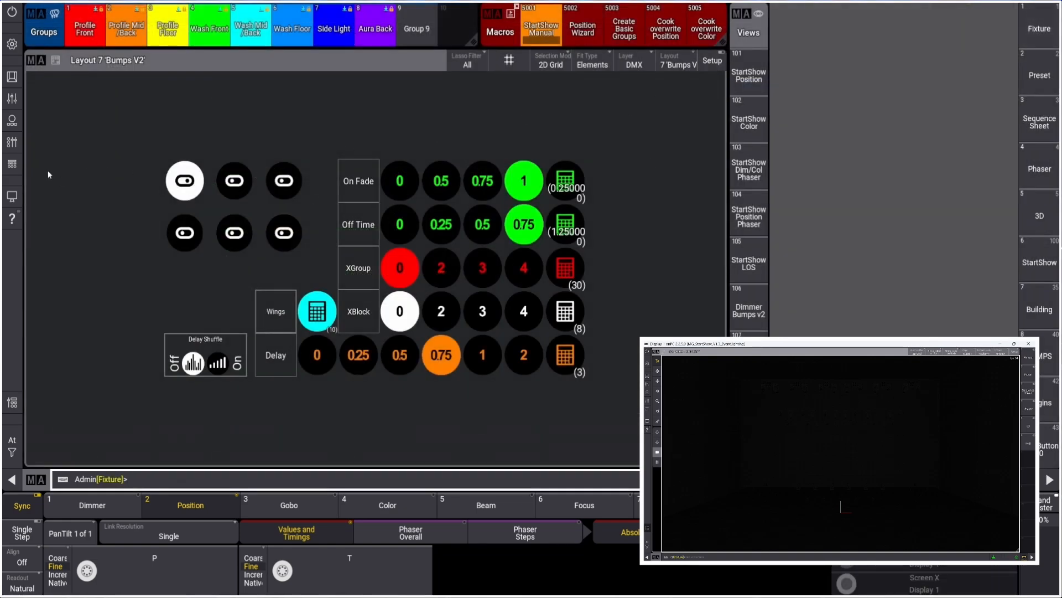
Fire the Group 1 dimmer bump button in the playback controls, then close them
left_click(12, 142)
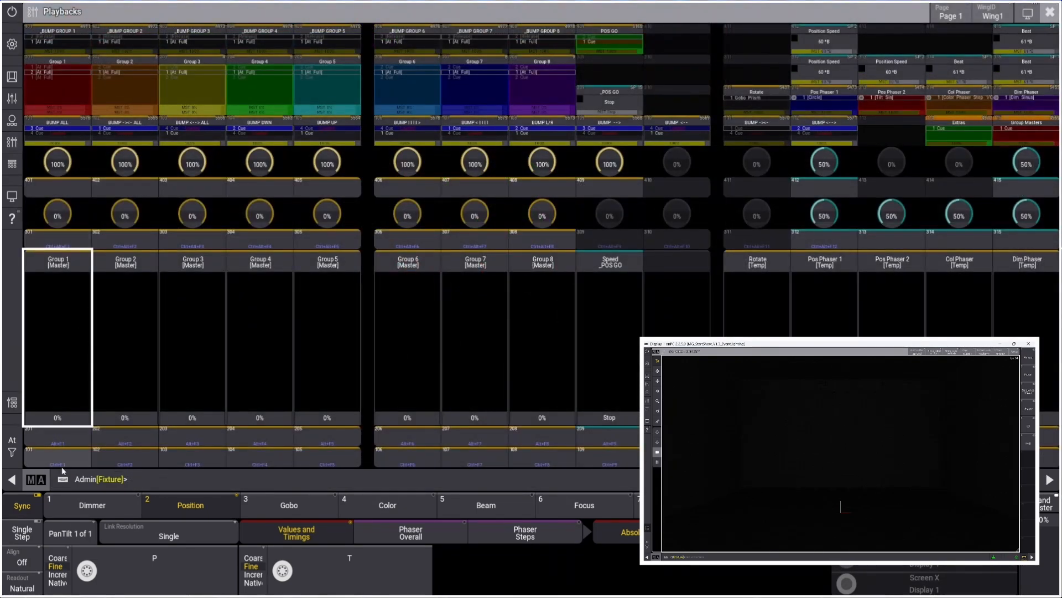
left_click(63, 462)
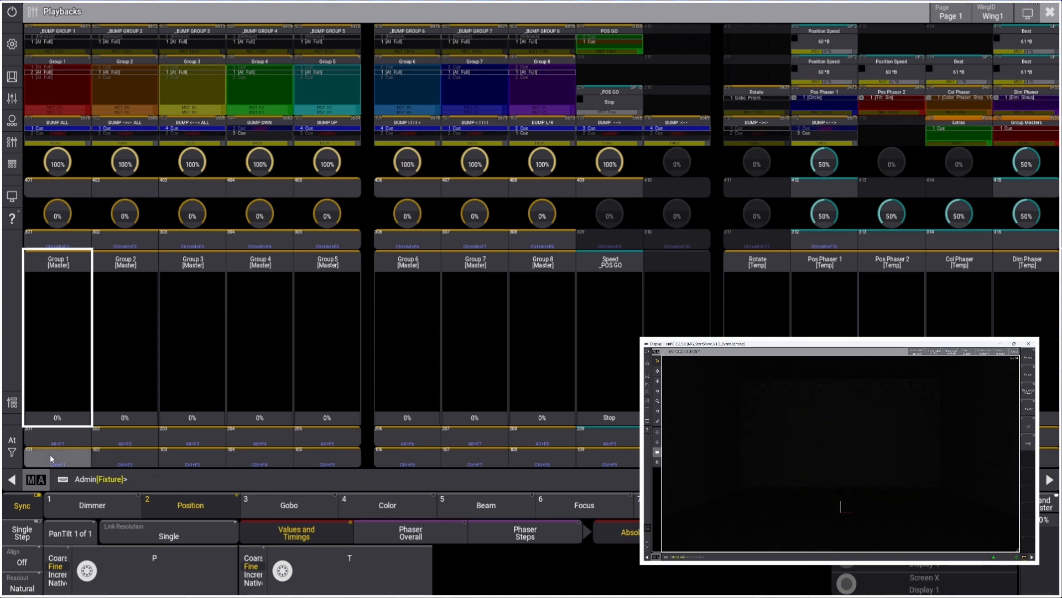
left_click(1050, 12)
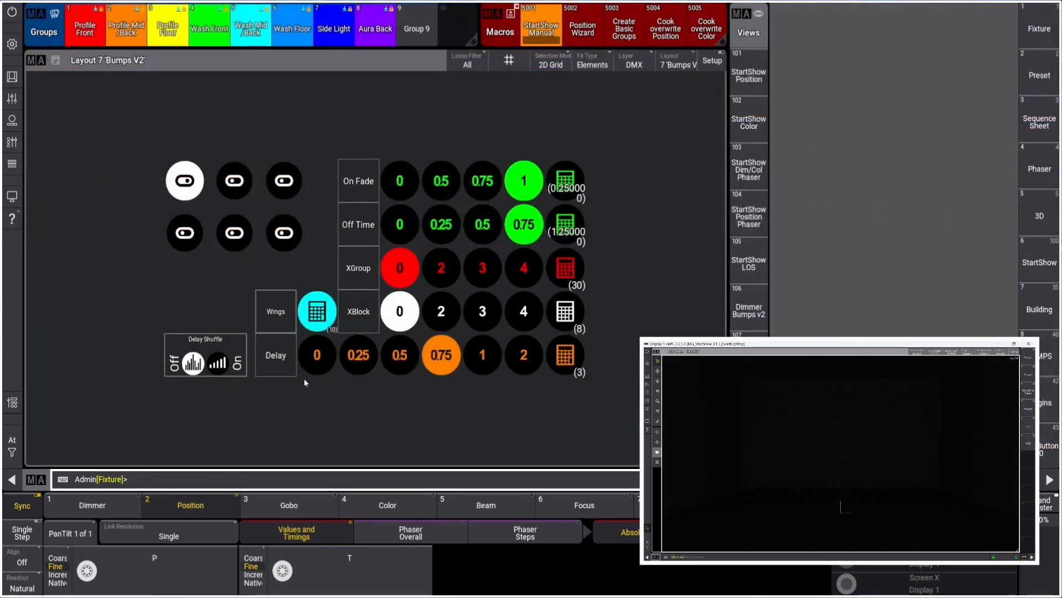
Select the second Delay Shuffle option, set Wings to 2, and test the Group 1 dimmer bump
left_click(194, 367)
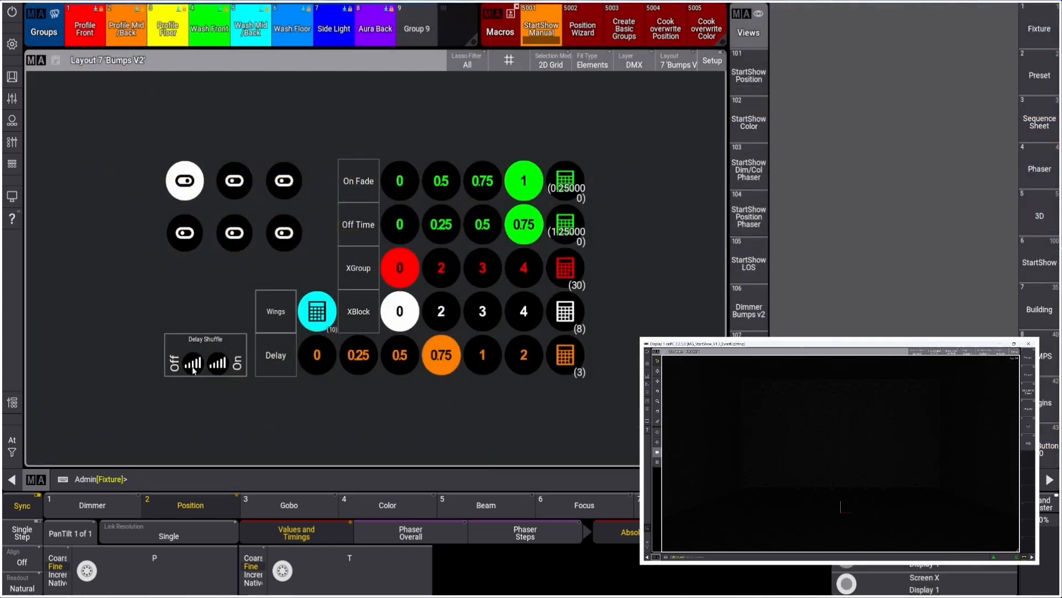
left_click(317, 311)
type("2")
key("Return")
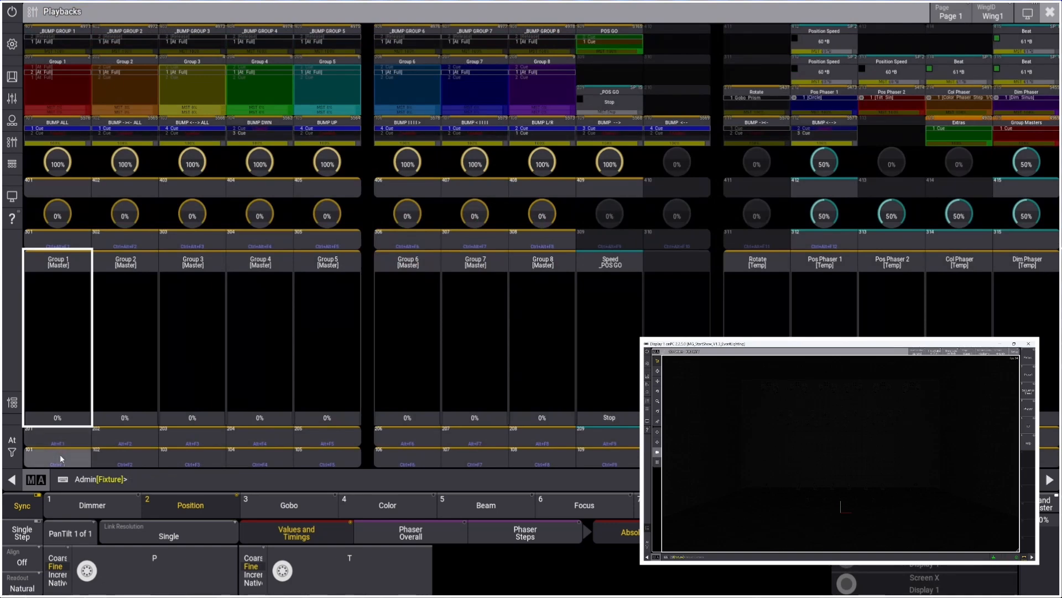
left_click(56, 453)
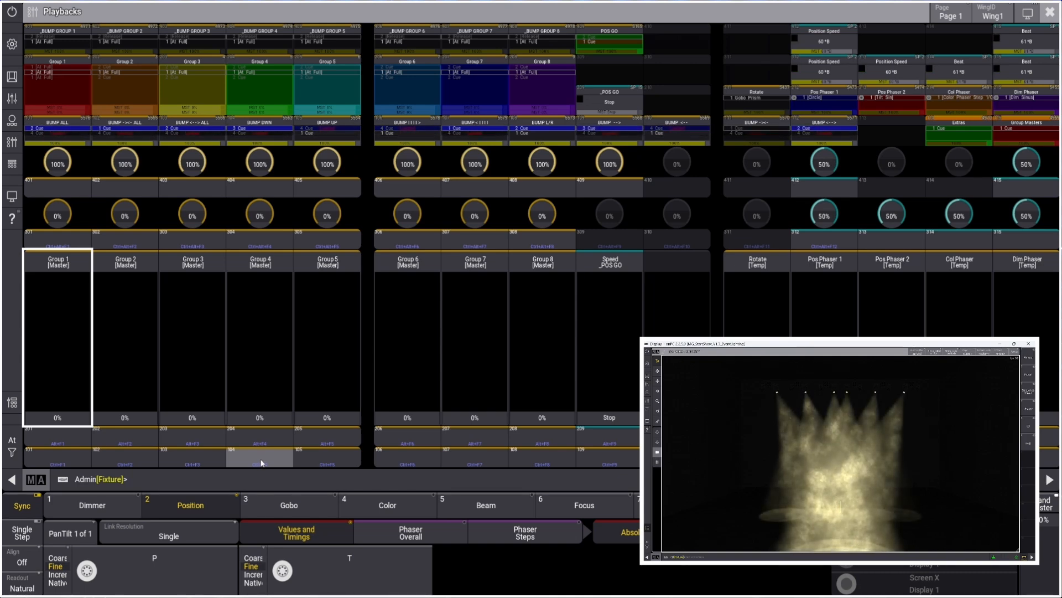
left_click(1051, 12)
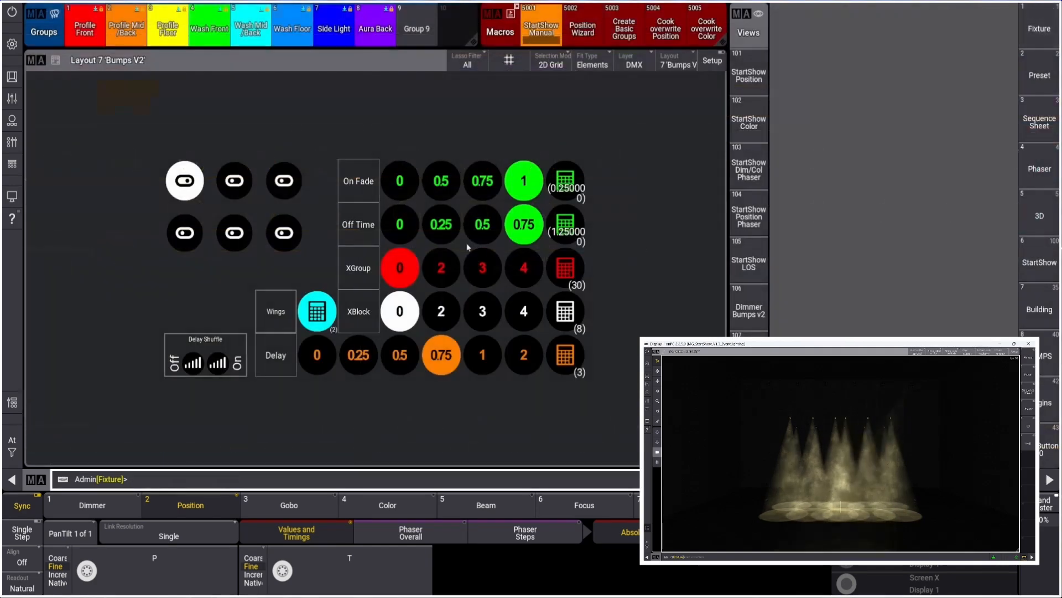
Enable the Group 2 dim bump and fire the Group 5 and Group 8 dimmer bump buttons
left_click(228, 188)
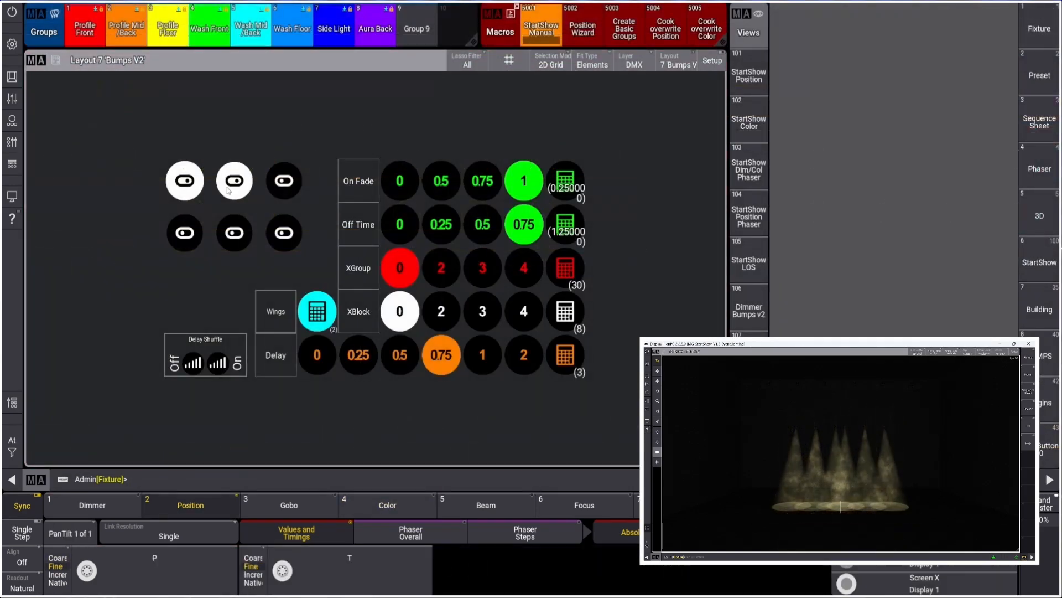
left_click(12, 166)
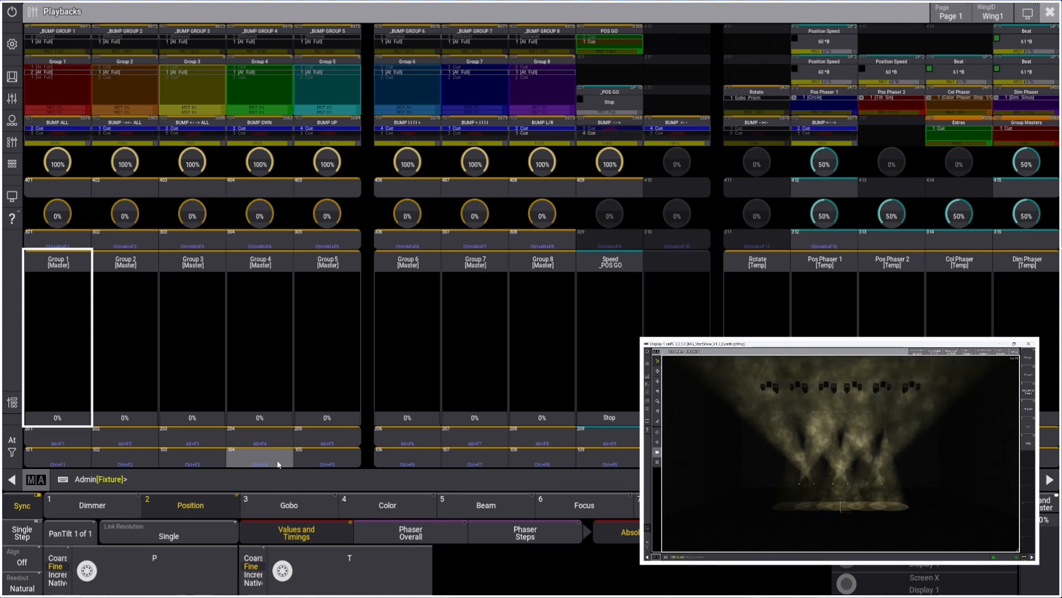
left_click(346, 460)
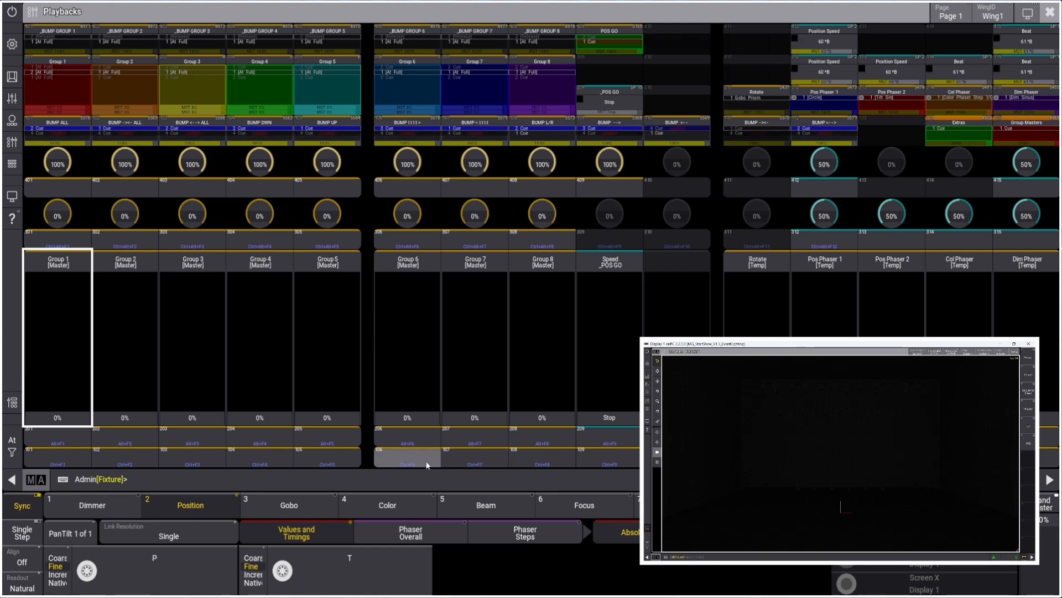
left_click(543, 461)
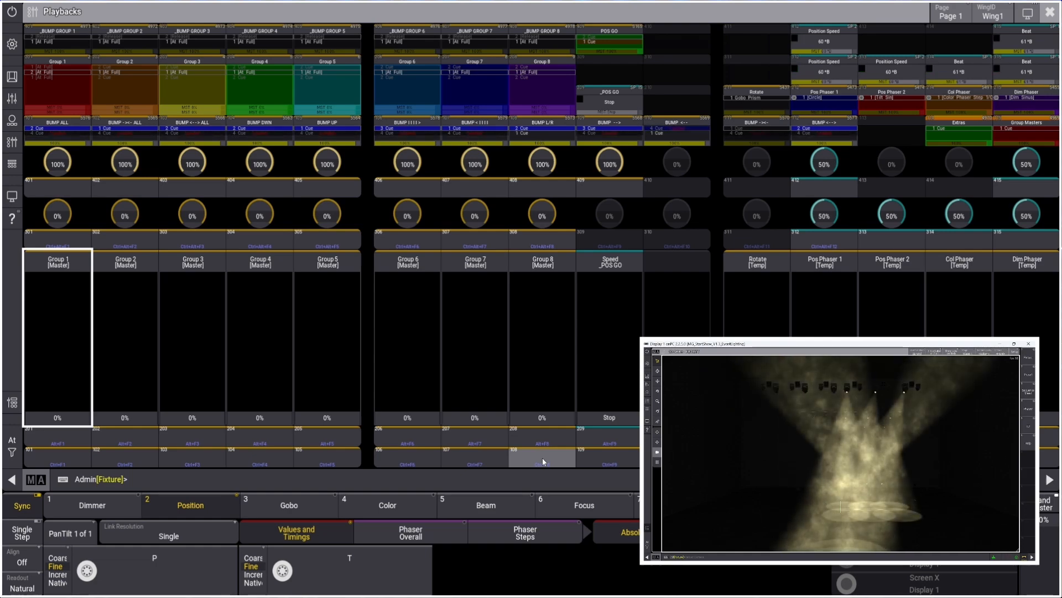
Open the BUMP L/R sequence editor, examine its two cues' commands, and close it
left_click(544, 134)
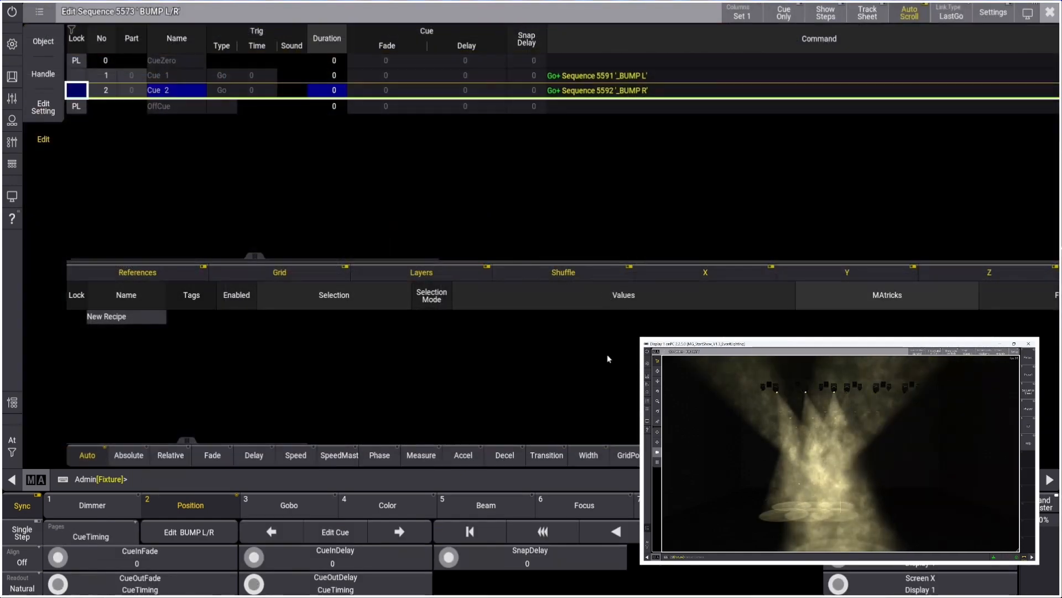
left_click(183, 89)
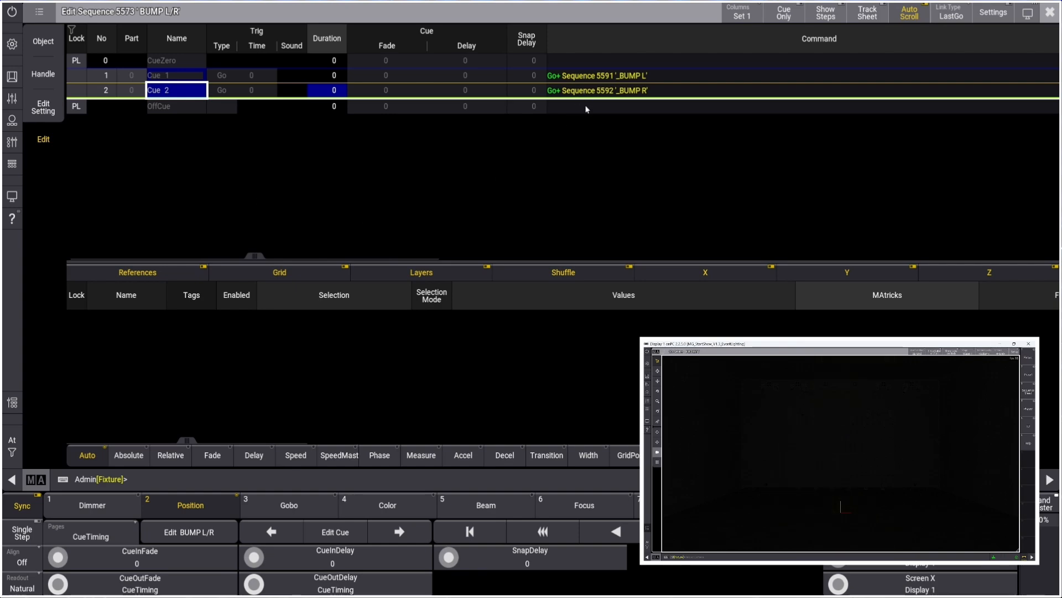
left_click(1051, 12)
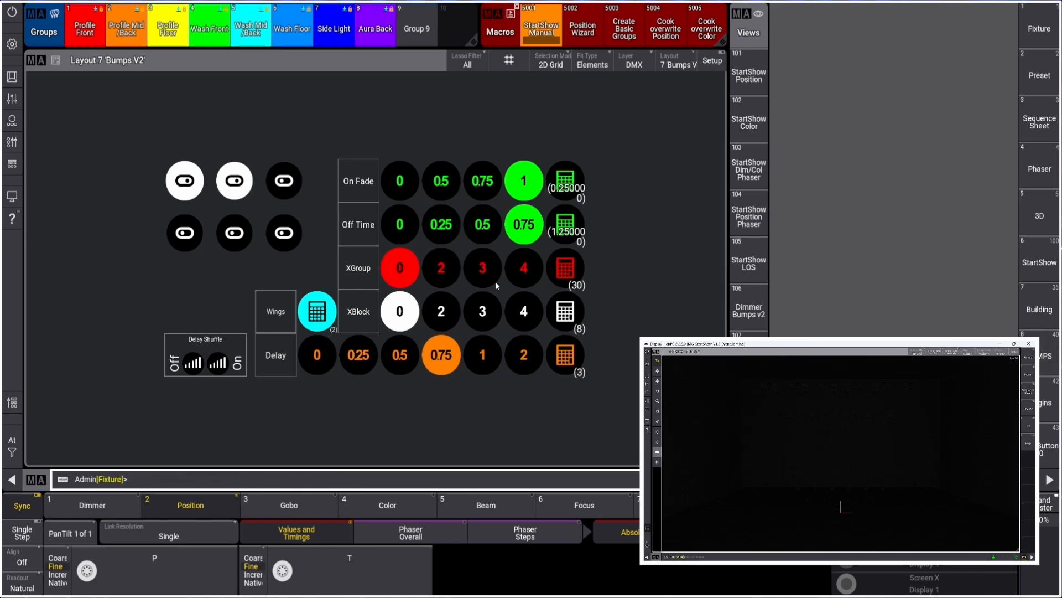
Set the bump Delay to 0 and fire the Group 8 dimmer bump to test it
left_click(323, 365)
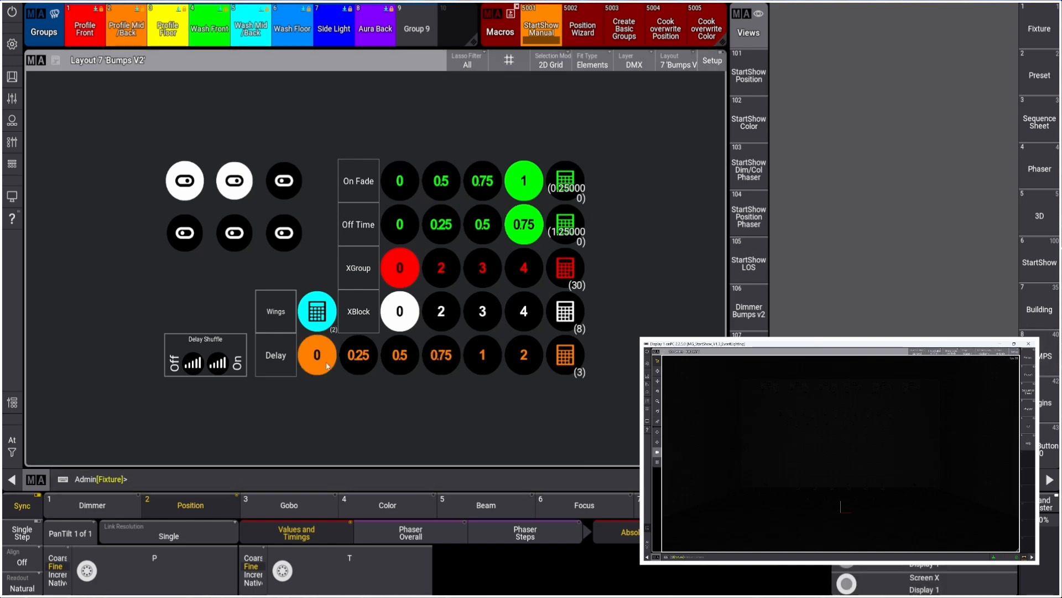
left_click(11, 143)
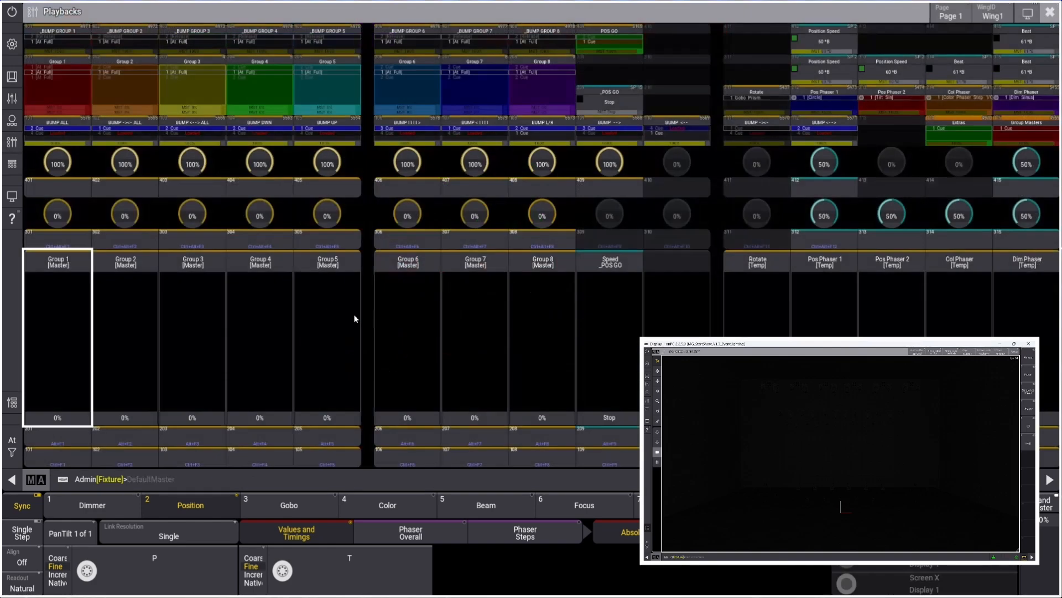
left_click(549, 457)
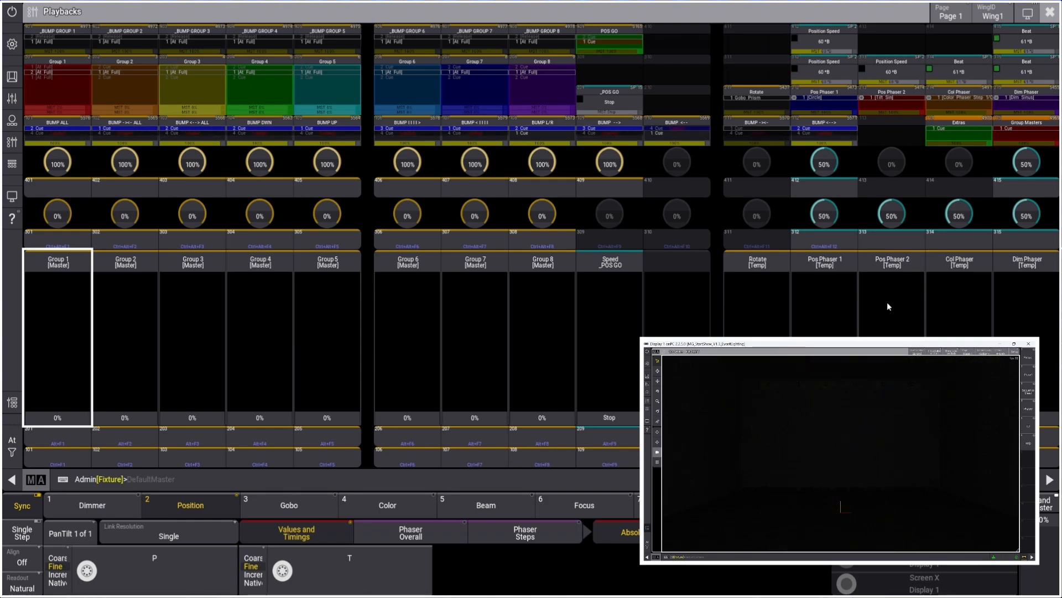
left_click(1050, 12)
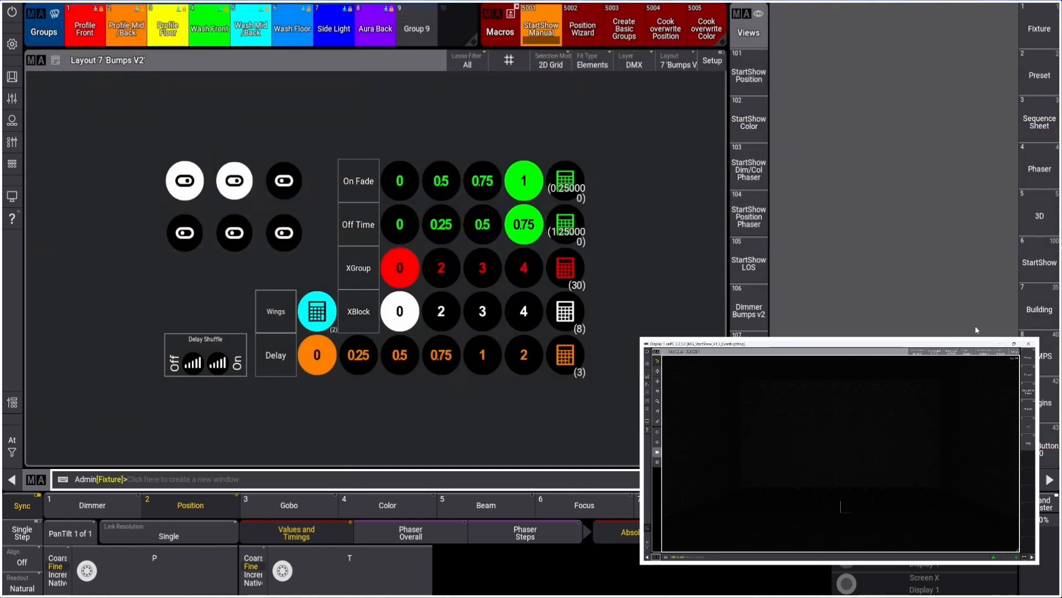
Open the MPS pool view and change the Sequence pool's Pool Action to Go+
left_click(1039, 354)
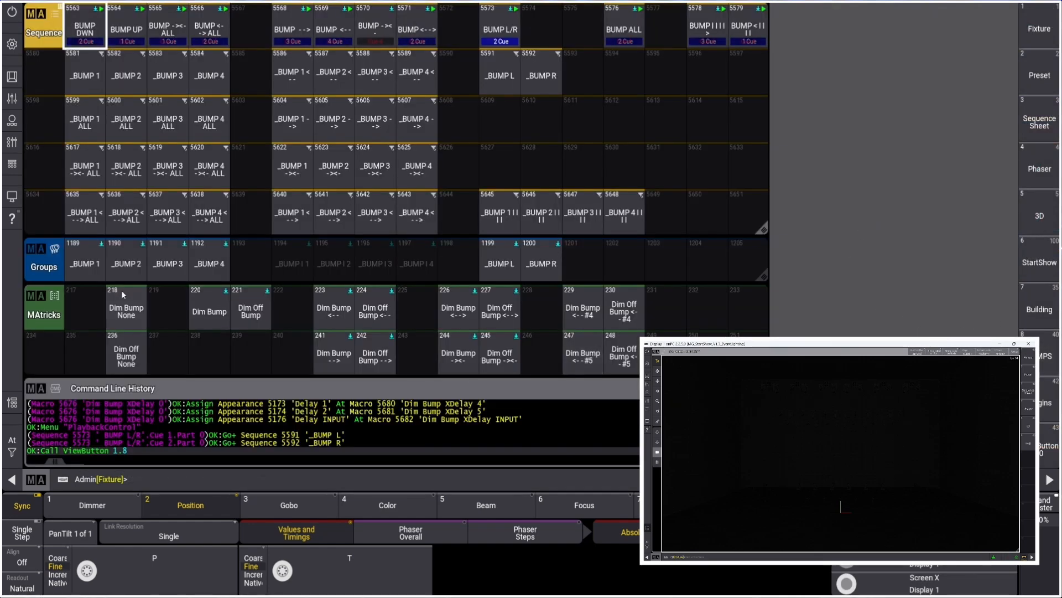
left_click(12, 142)
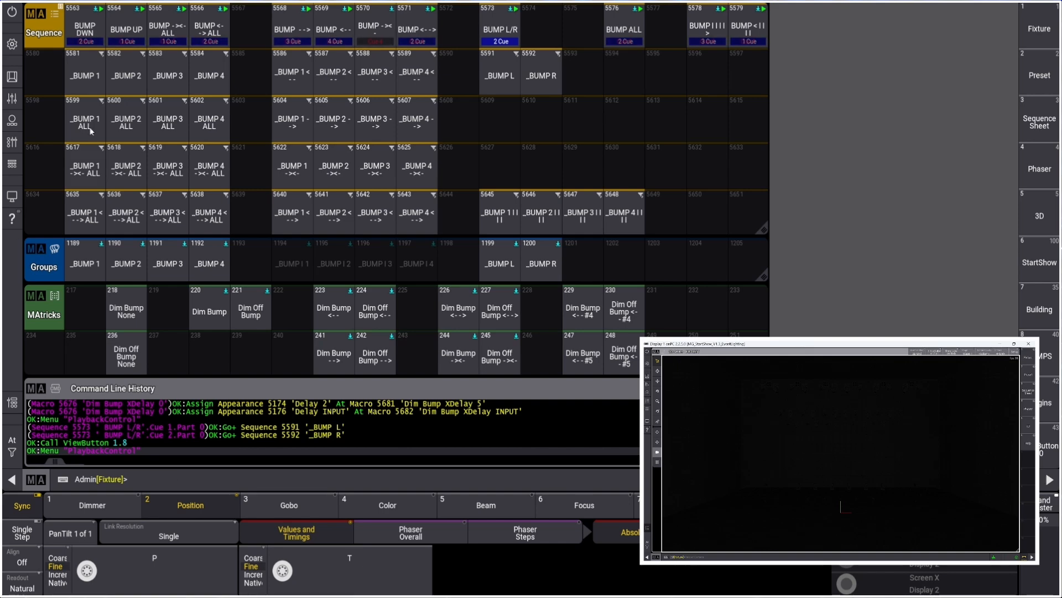
left_click(55, 19)
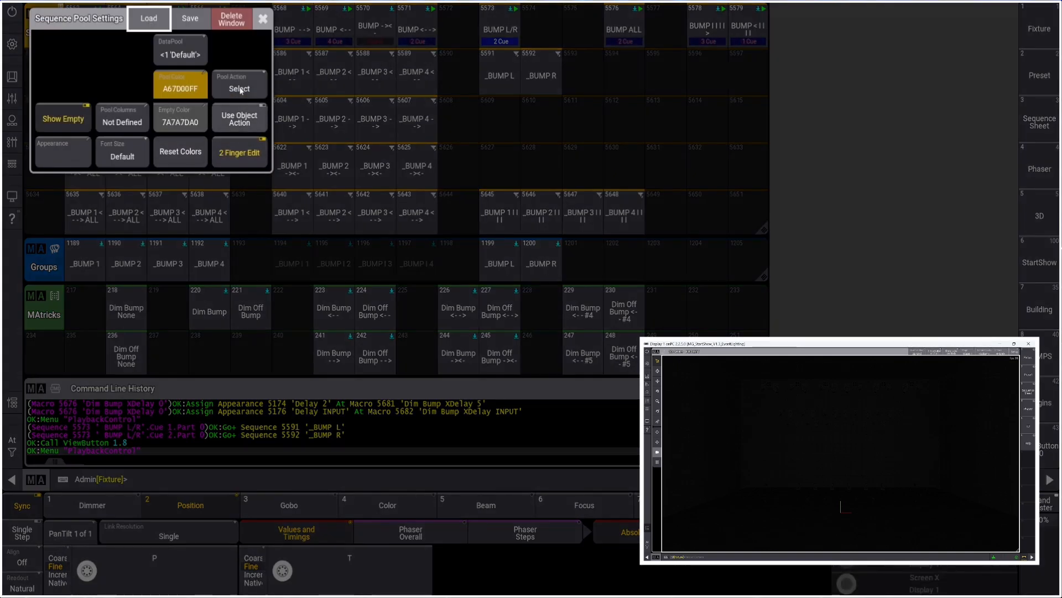
left_click(244, 85)
left_click(244, 85)
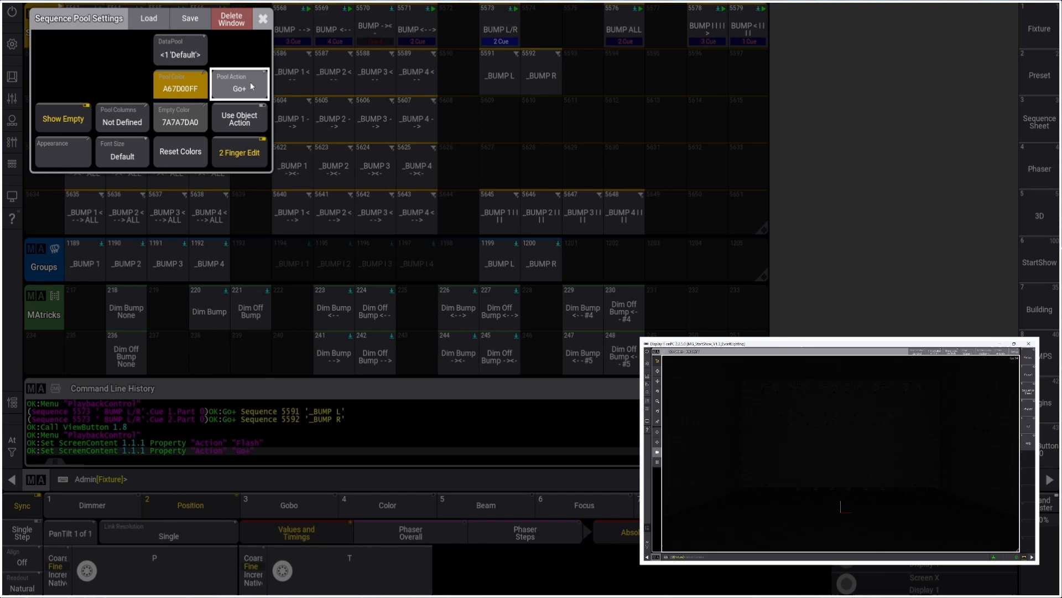
Close the pool settings and fire the BUMP DWN sequence repeatedly to step through its four cues
left_click(263, 18)
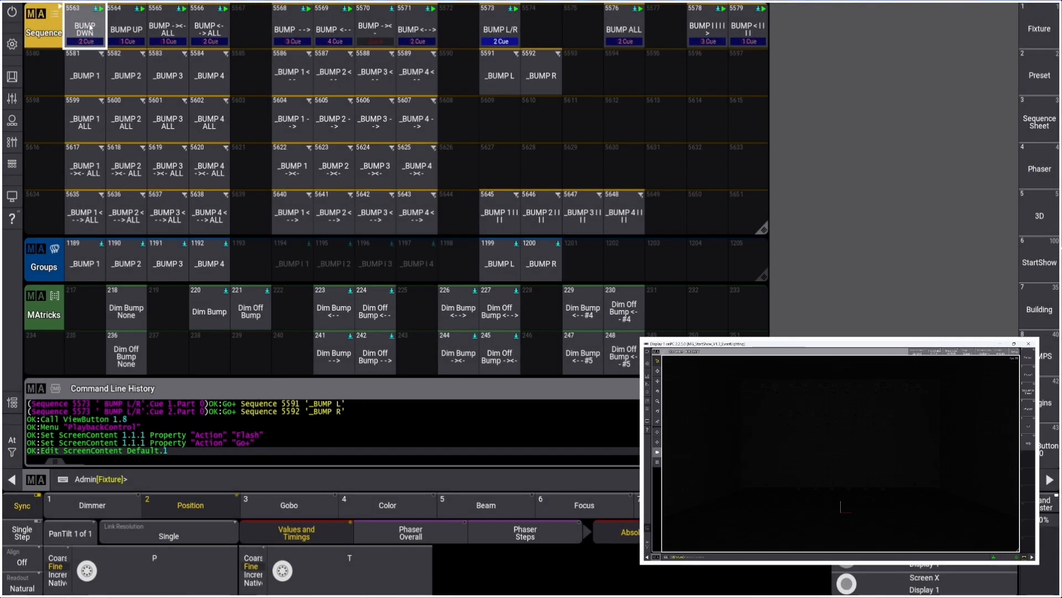
left_click(89, 24)
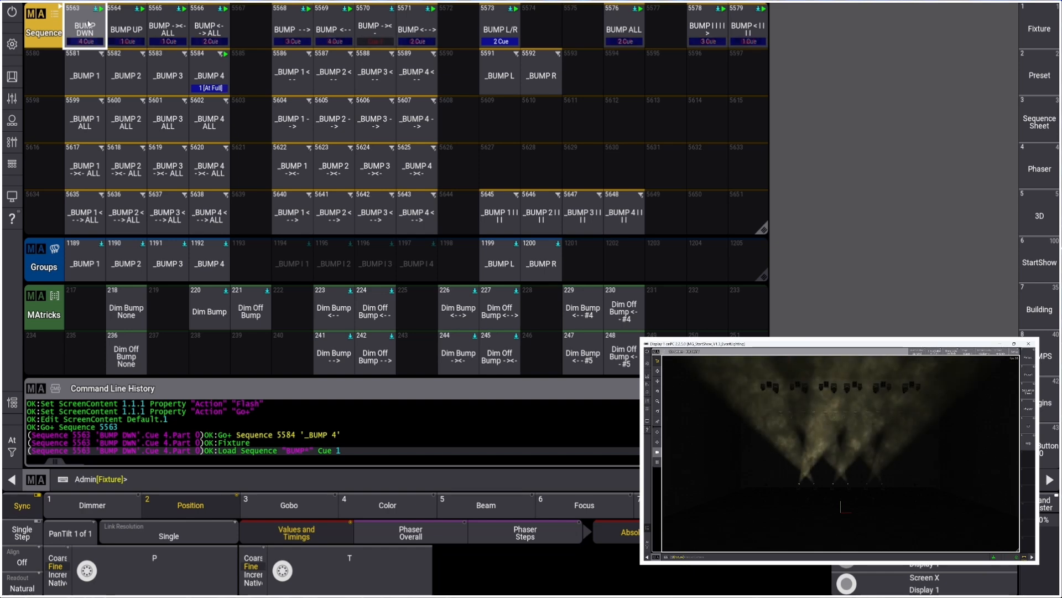
left_click(88, 25)
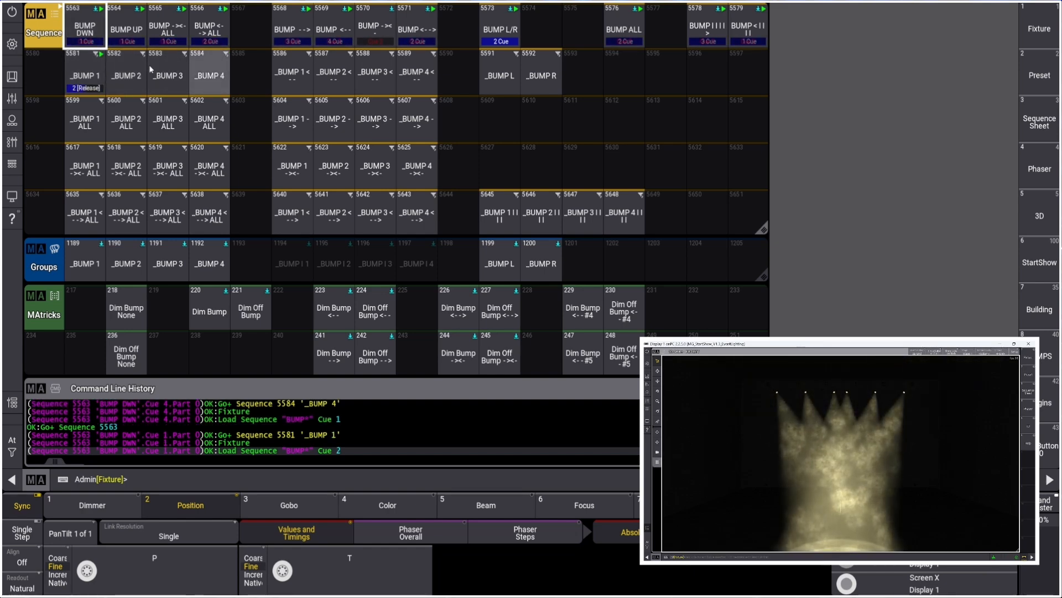
left_click(87, 32)
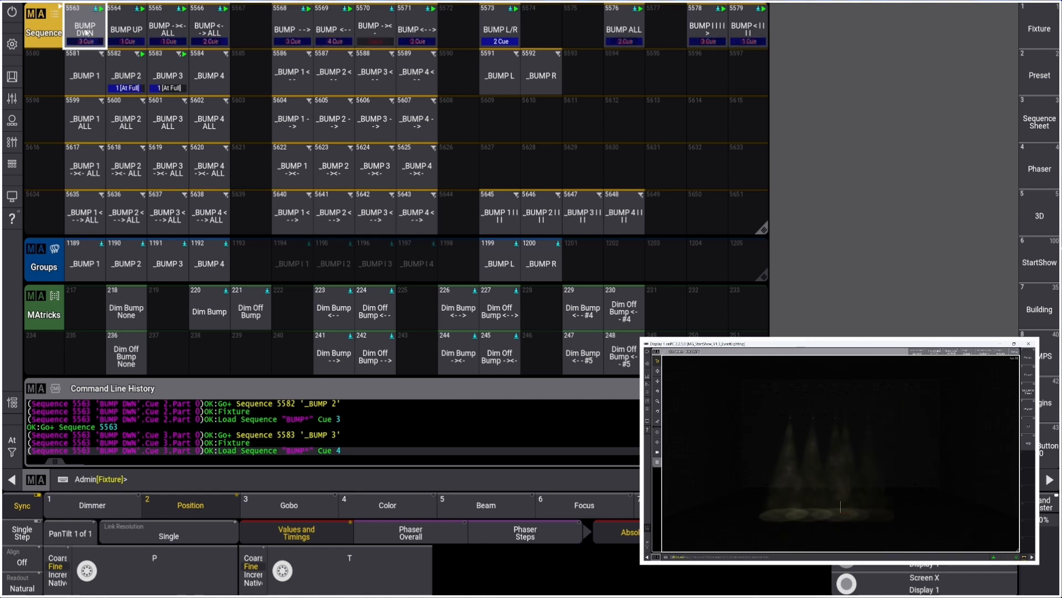
left_click(86, 33)
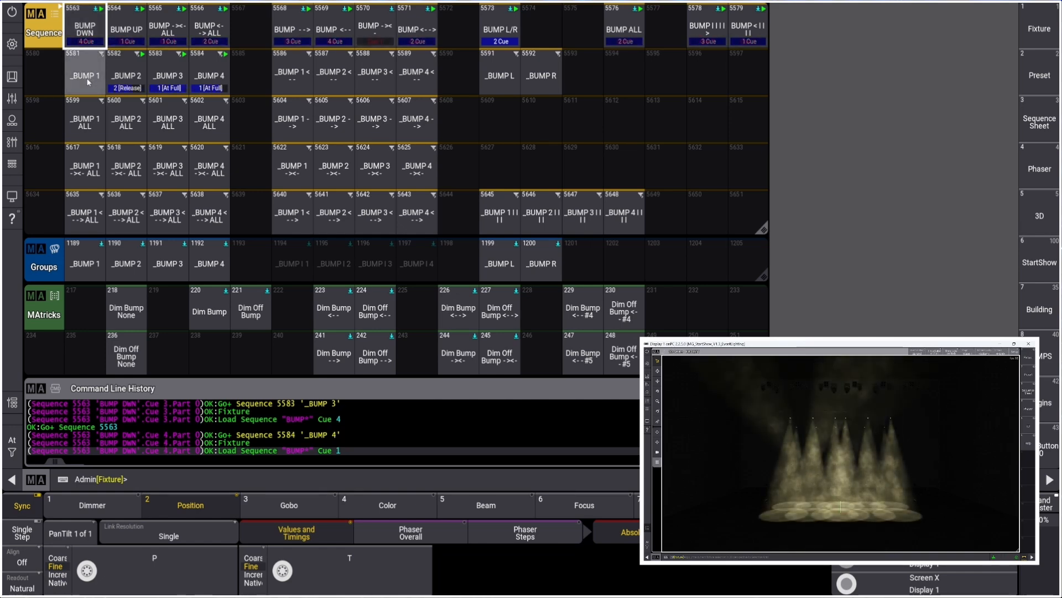
left_click(85, 32)
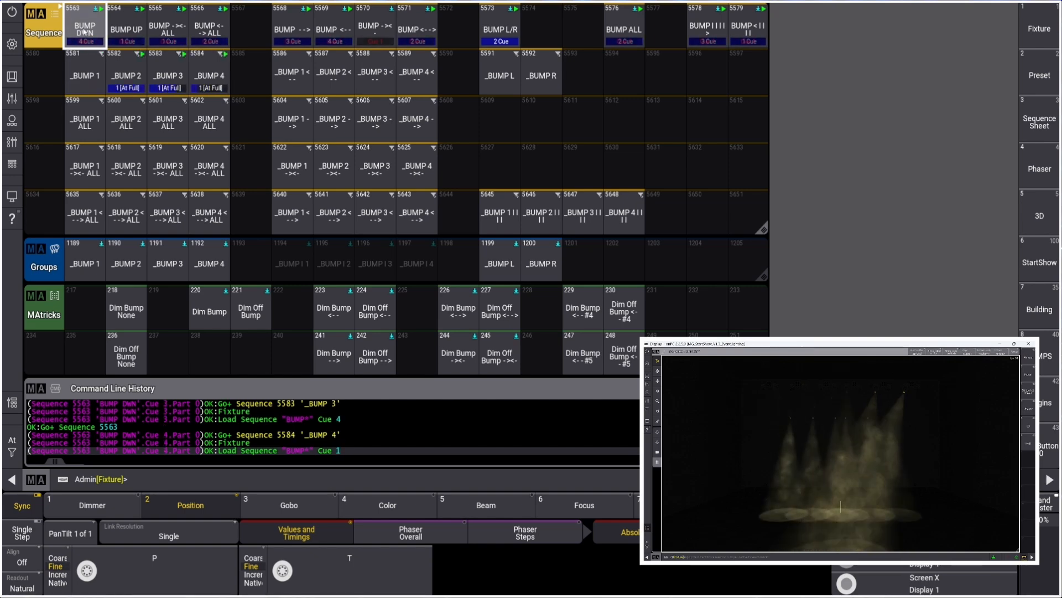
Examine the BUMP DWN sequence's cue commands in its editor, close it, and fire BUMP DWN once more
right_click(84, 33)
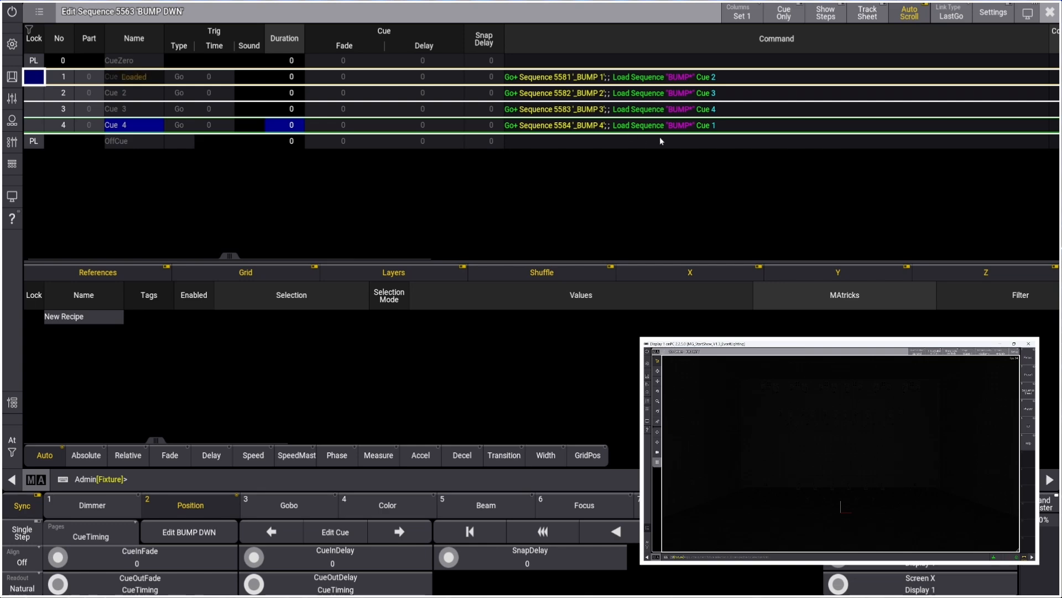
left_click(1050, 13)
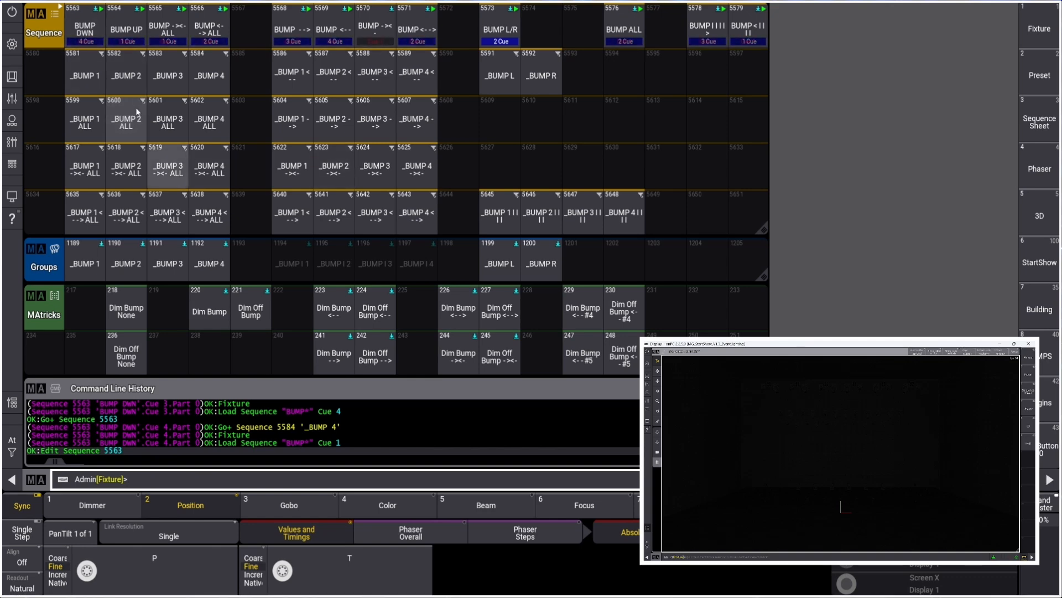
left_click(84, 28)
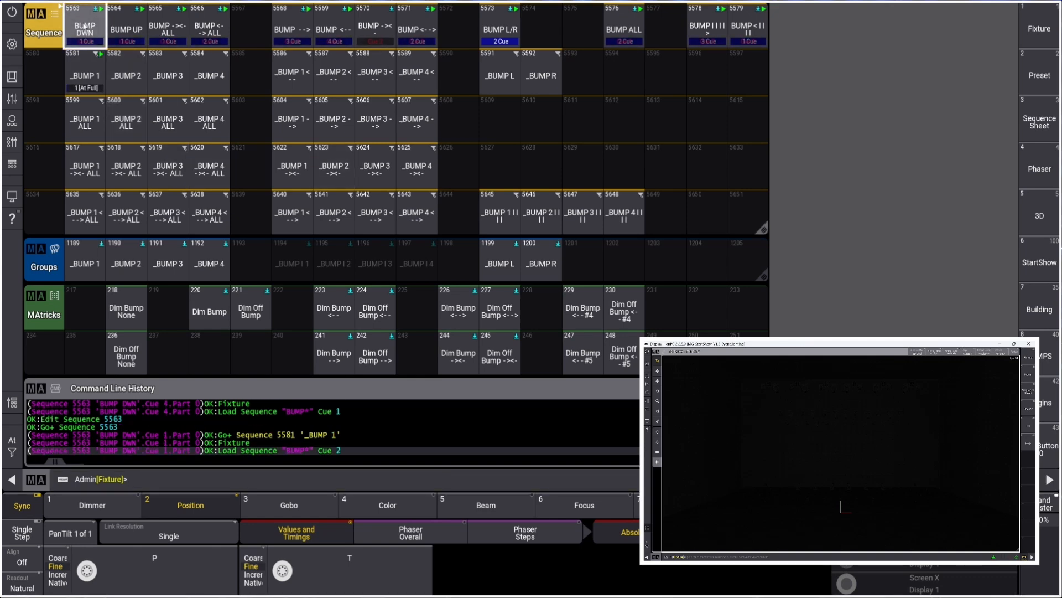
Open the _BUMP 1 sequence editor and examine its At Full and Release cues and recipe timing columns
right_click(90, 77)
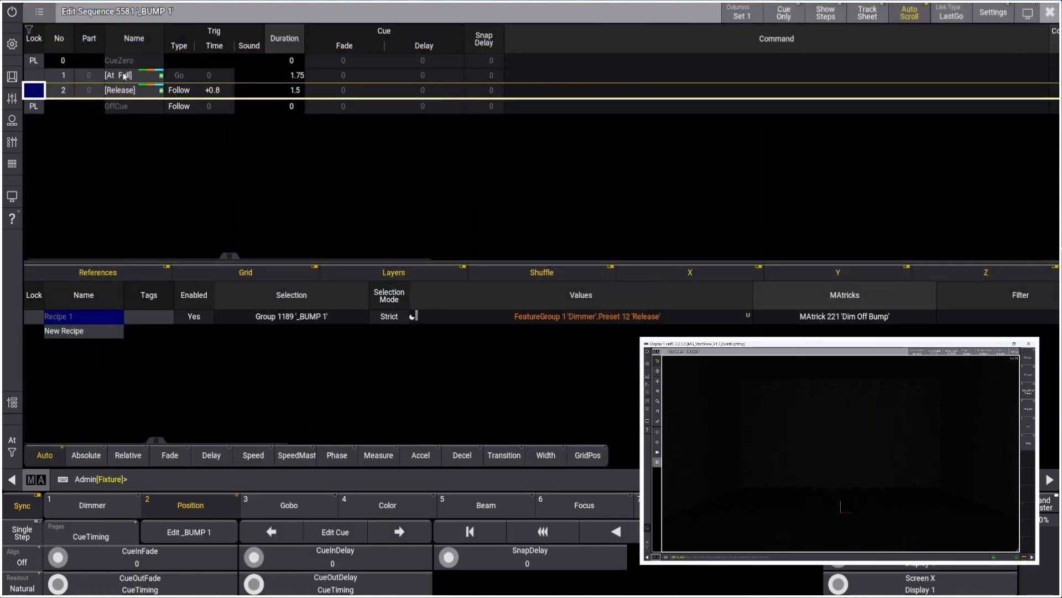
left_click(130, 91)
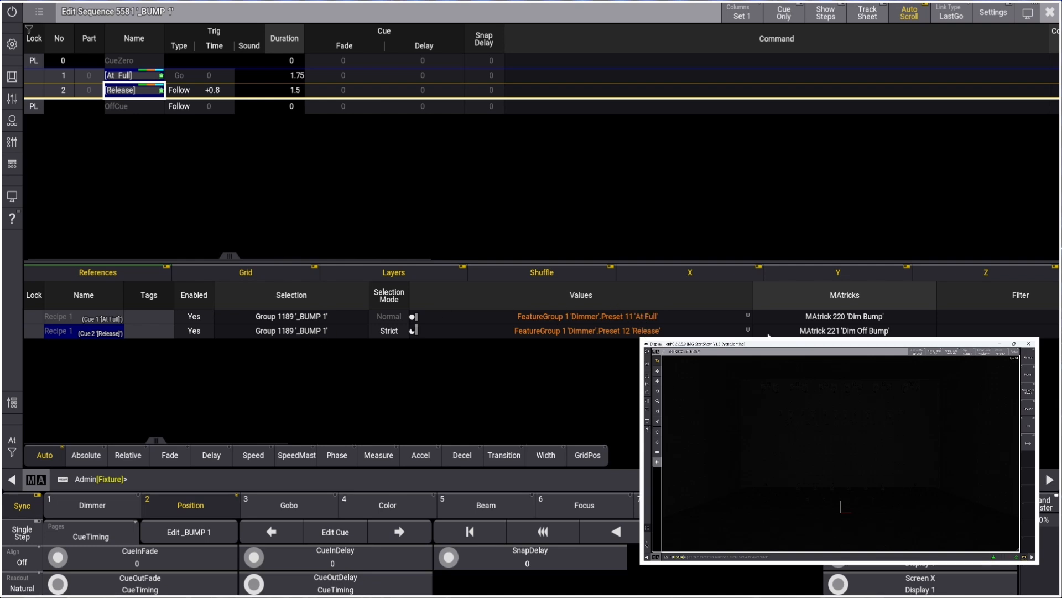
left_click_drag(172, 439, 264, 440)
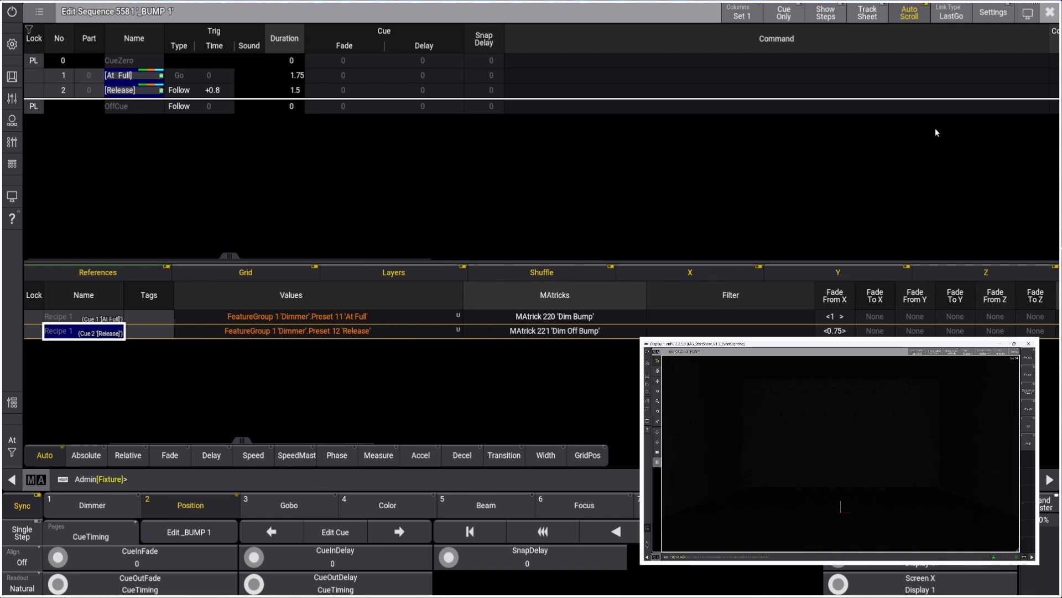
left_click(1050, 12)
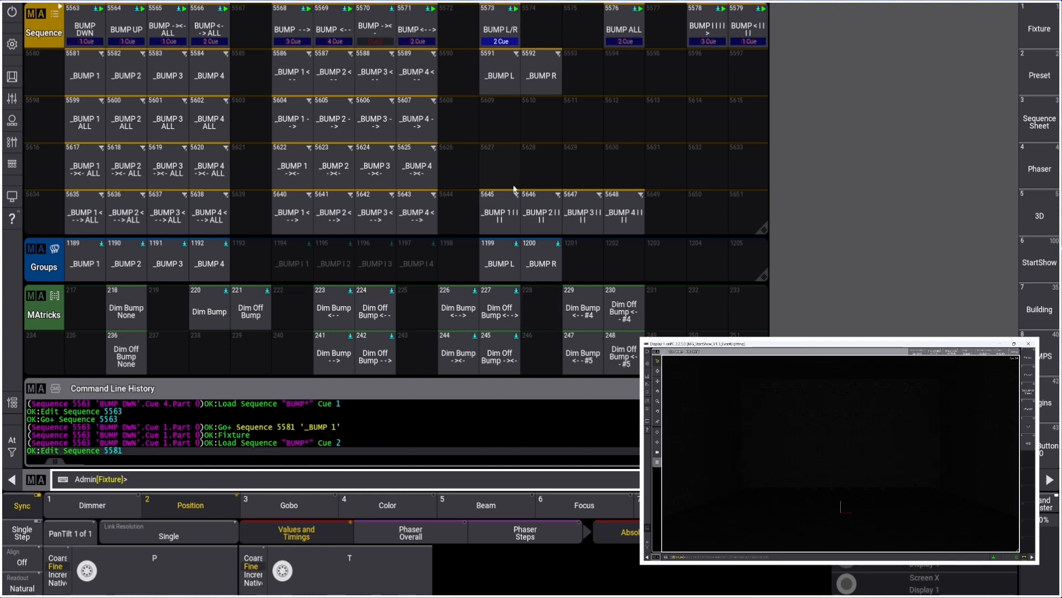
In the _BUMP L sequence, set the Release recipe's Delay From X and Delay To X to 0
right_click(501, 76)
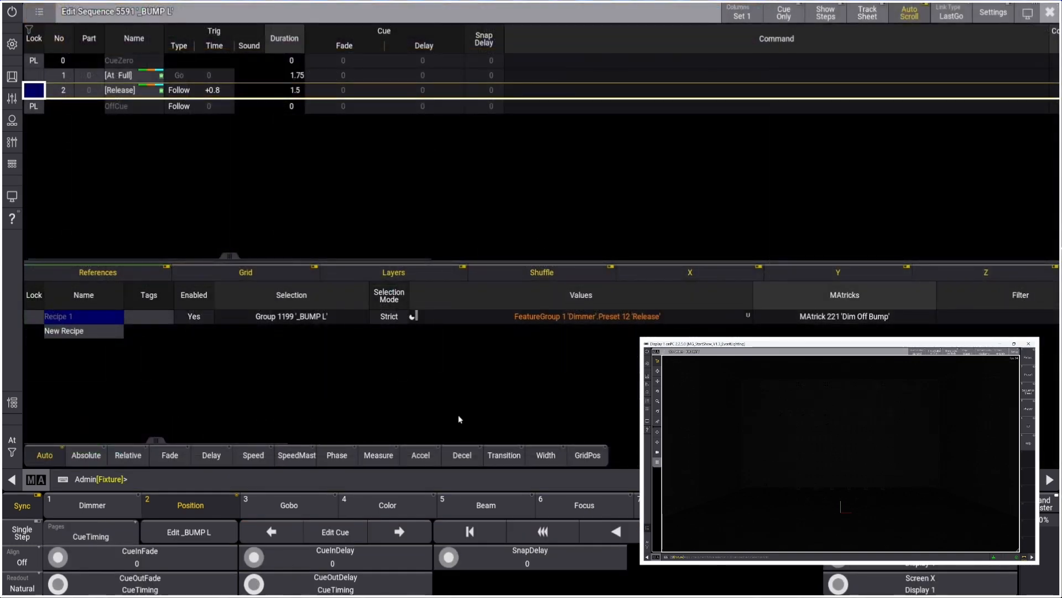
left_click_drag(157, 441, 400, 437)
right_click(553, 317)
left_click(572, 470)
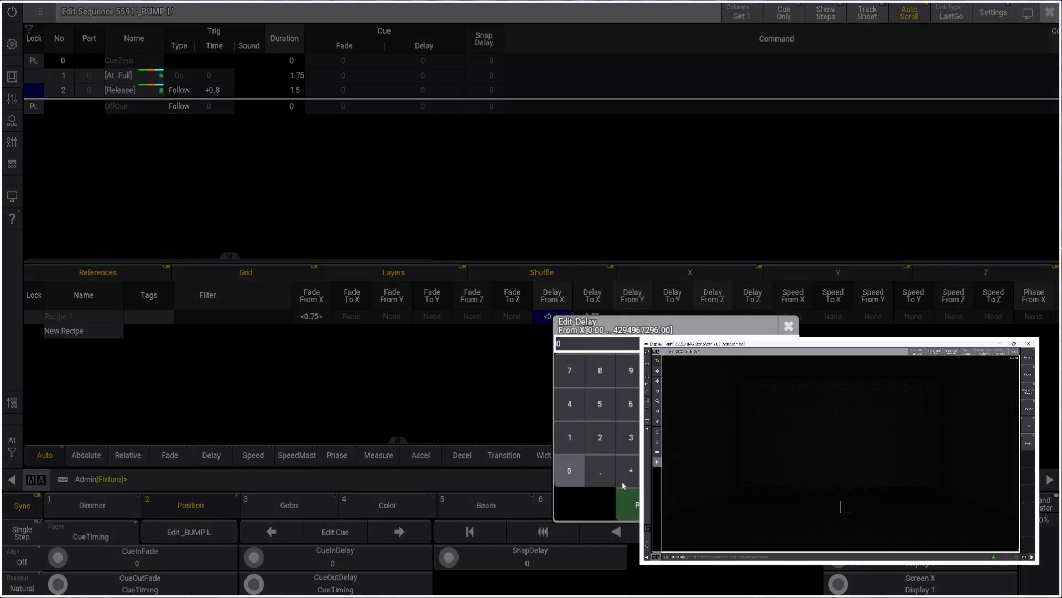
left_click(627, 498)
right_click(597, 319)
left_click(616, 477)
left_click(671, 503)
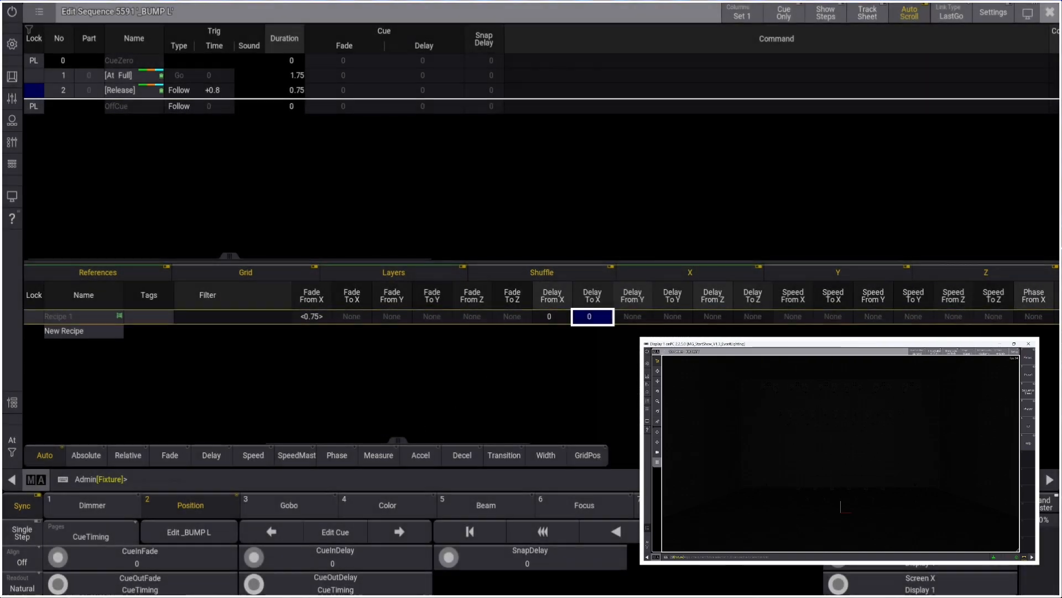
left_click(1050, 12)
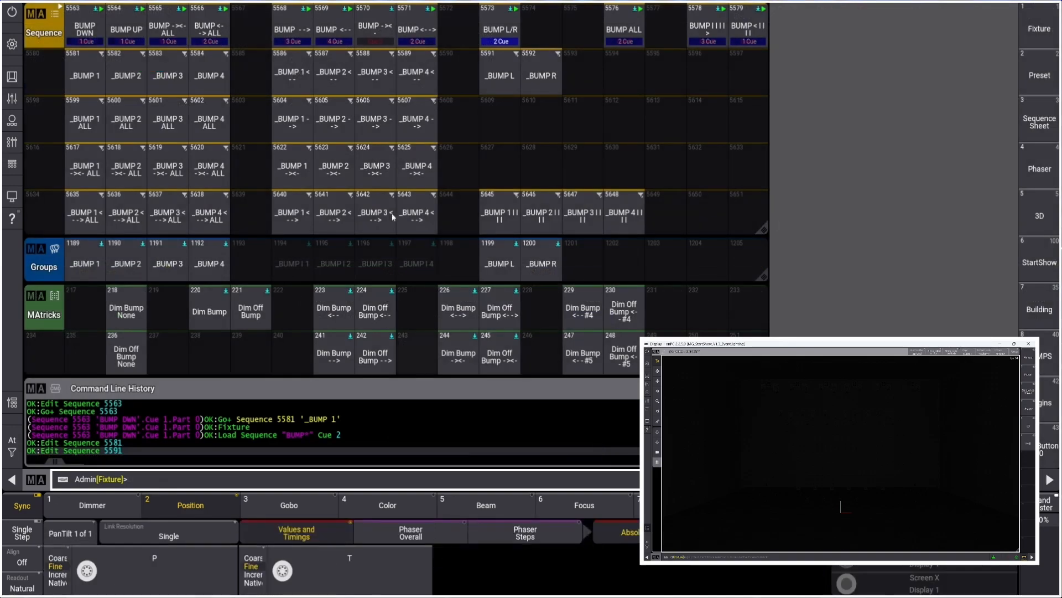
In the _BUMP R sequence, set the Release recipe's Delay From X and Delay To X to 0
right_click(545, 73)
left_click_drag(157, 441, 363, 440)
right_click(668, 322)
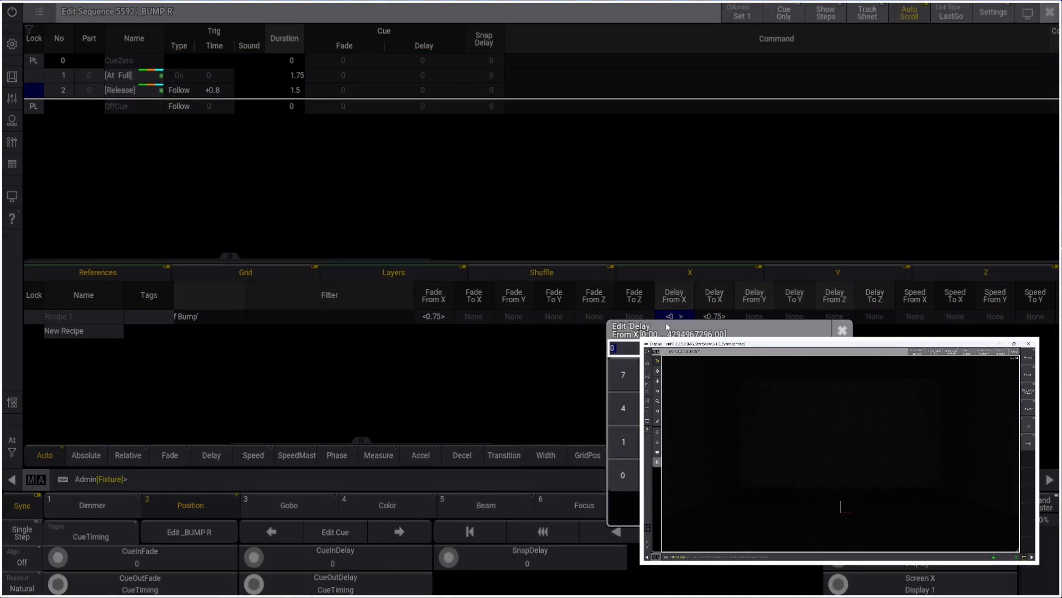
left_click(621, 477)
left_click(672, 503)
right_click(715, 317)
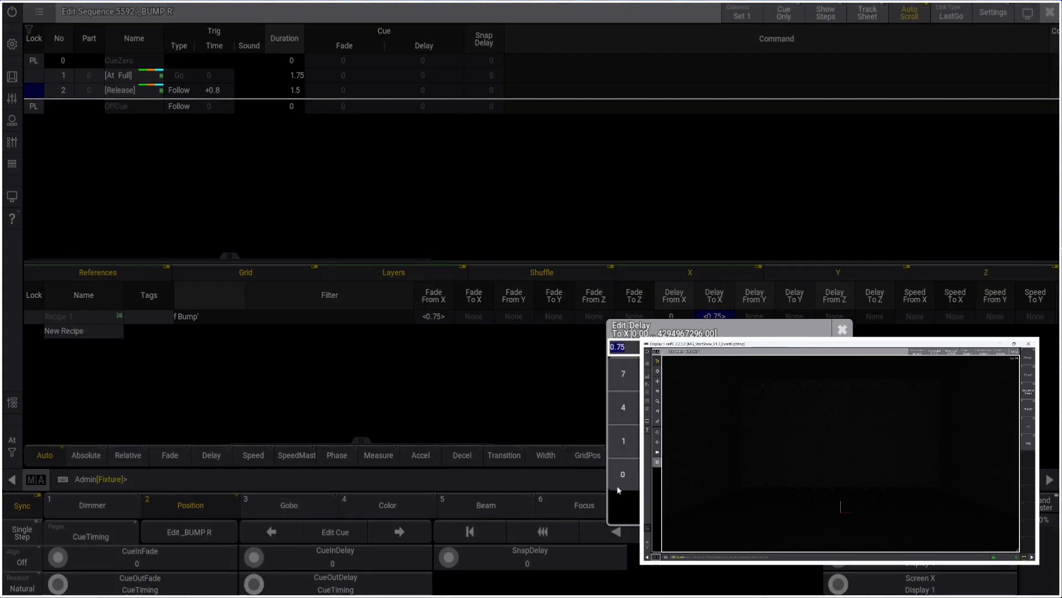
left_click(621, 477)
left_click(671, 502)
left_click(1051, 12)
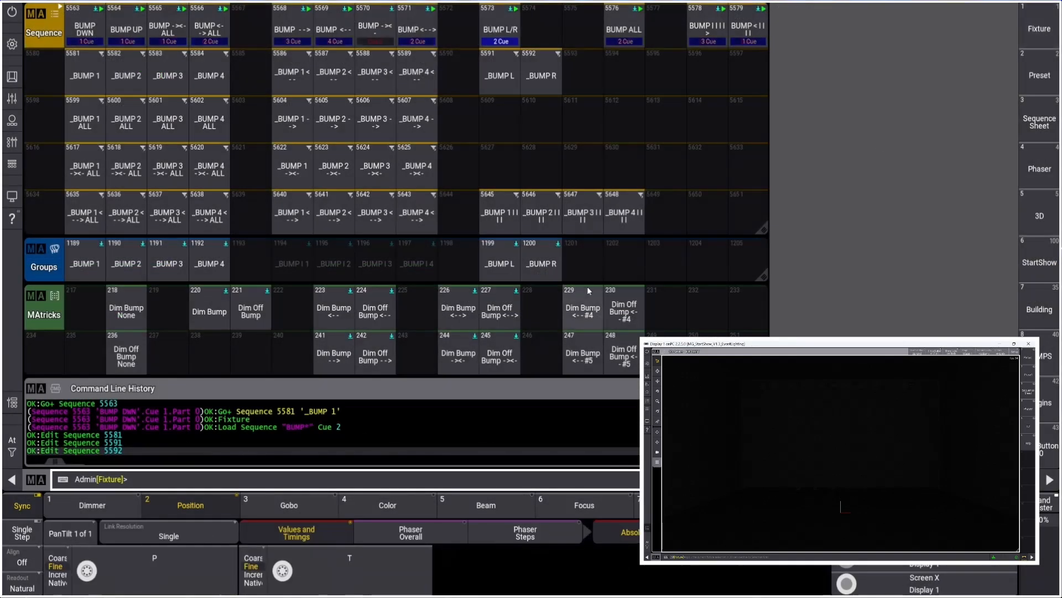
Open the Playbacks view and fire the BUMP L/R bump executor to test the new timing
left_click(14, 143)
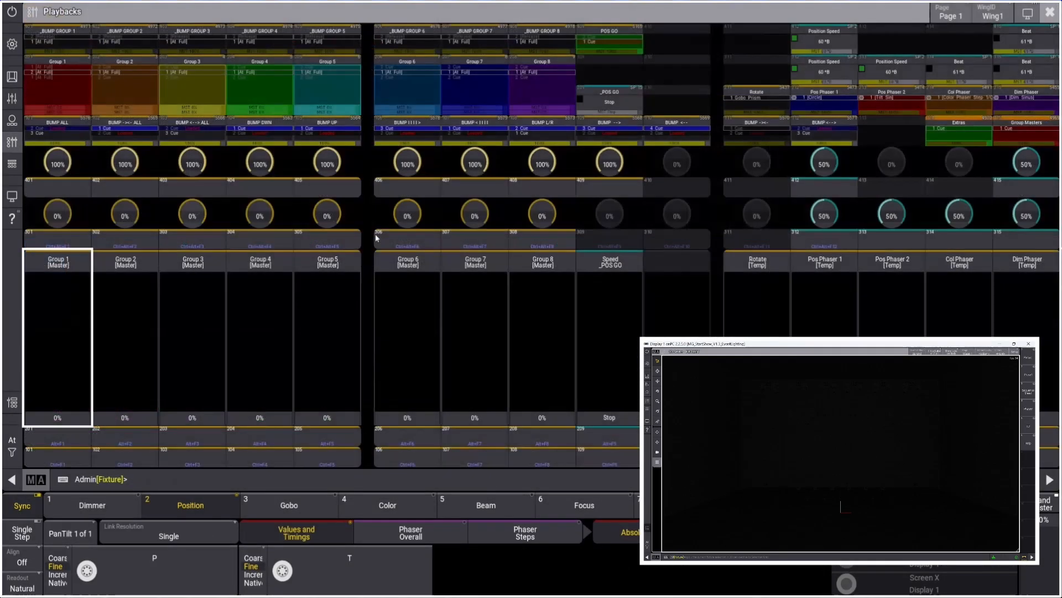
left_click(549, 463)
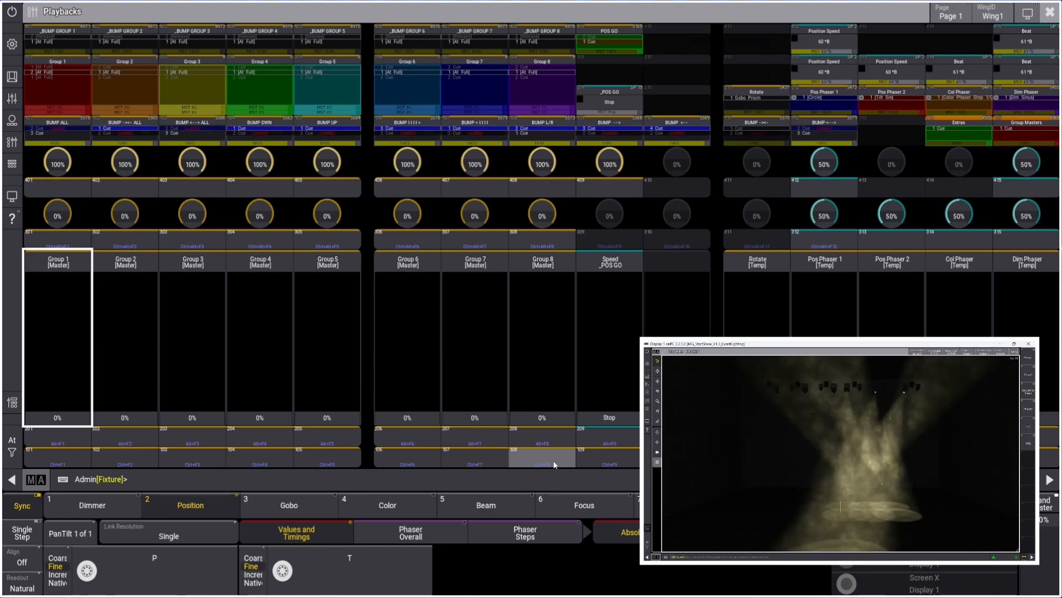
left_click(1050, 12)
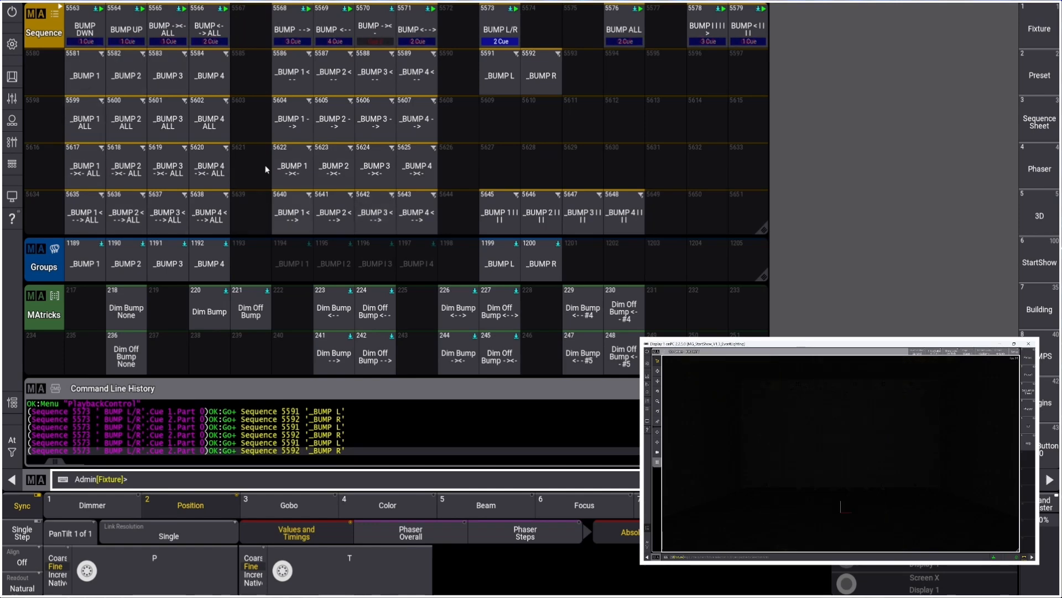